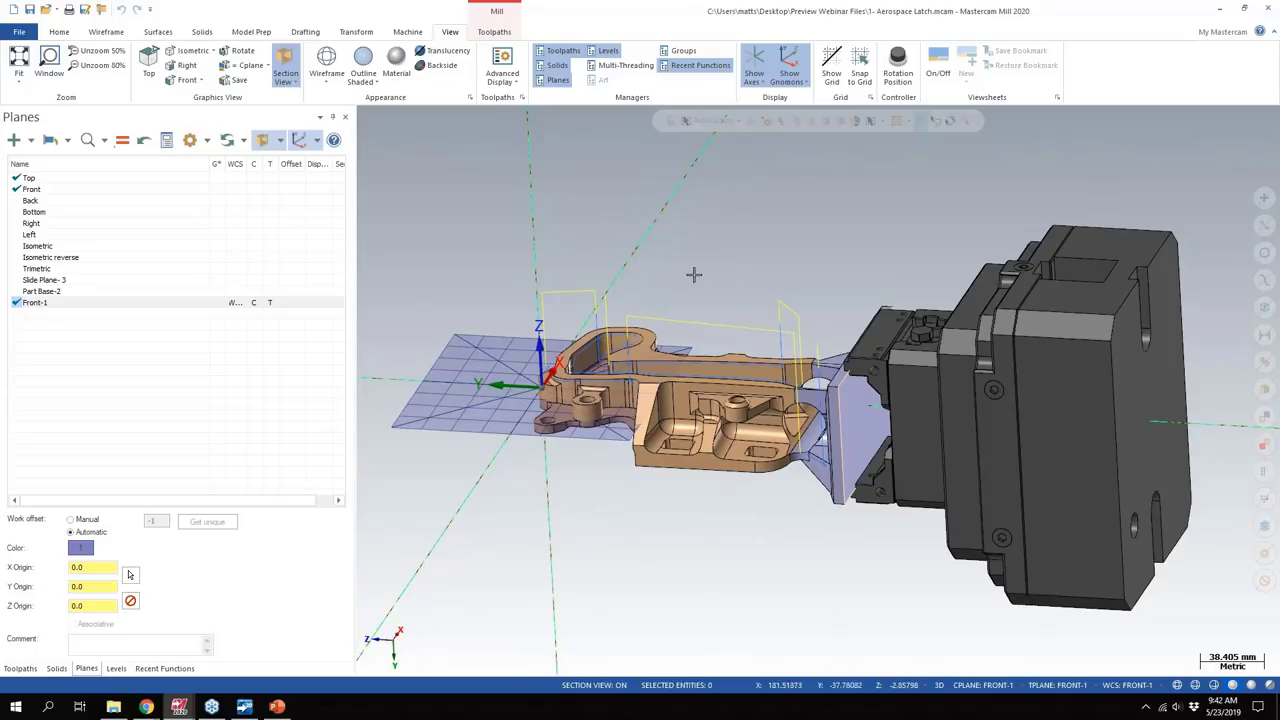
pyautogui.moveTo(760, 261); pyautogui.dragTo(780, 296, button='middle')
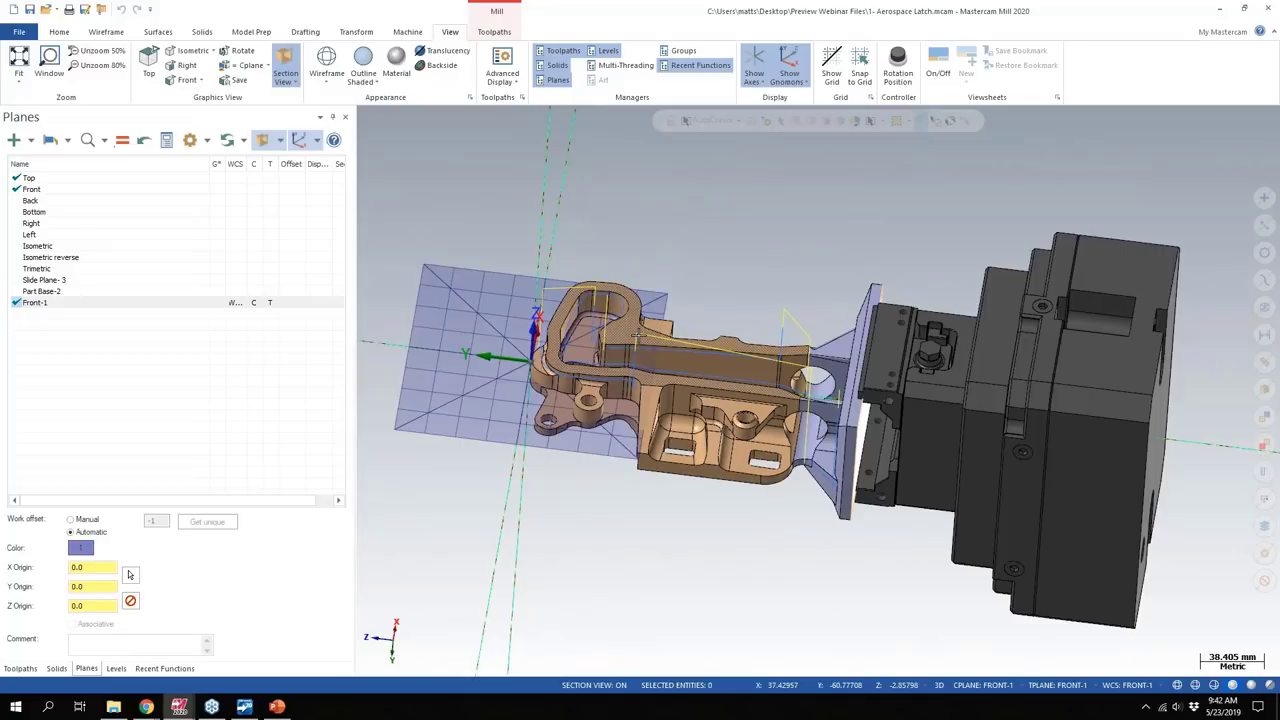
pyautogui.moveTo(709, 286)
pyautogui.mouseDown(button='middle')
pyautogui.moveTo(740, 251)
pyautogui.moveTo(769, 247)
pyautogui.moveTo(714, 264)
pyautogui.mouseUp(button='middle')
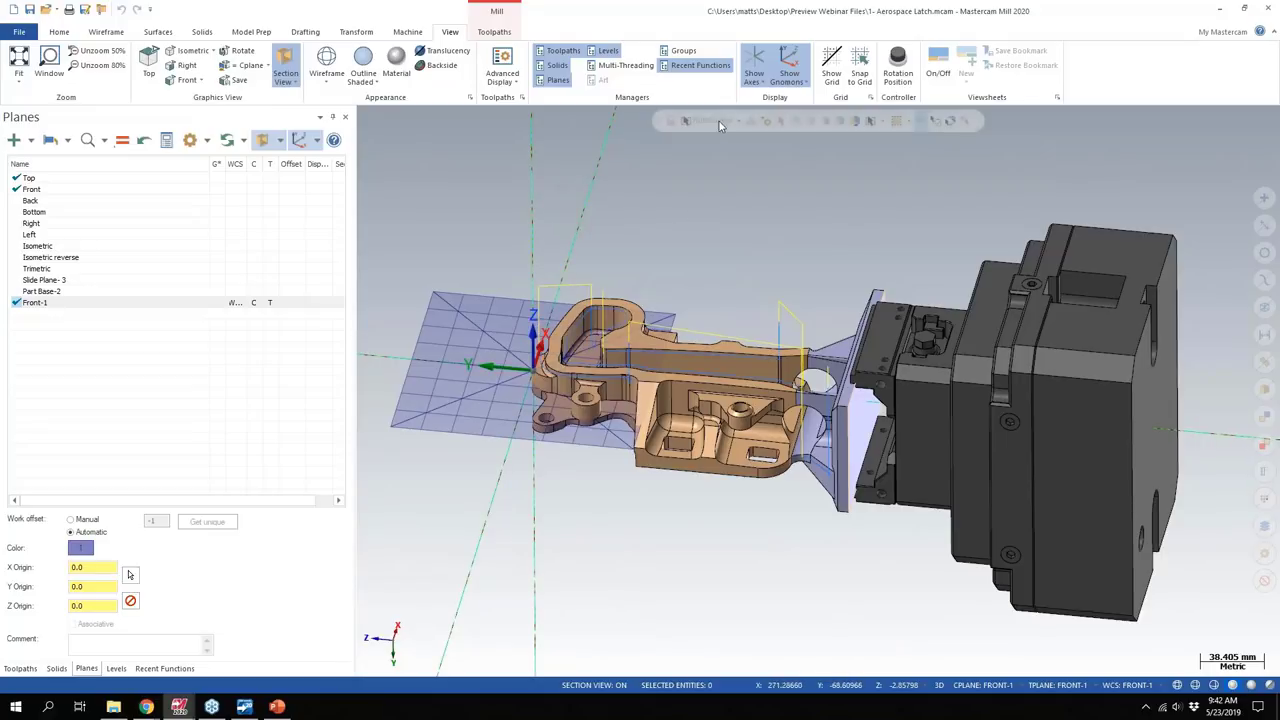
pyautogui.click(752, 60)
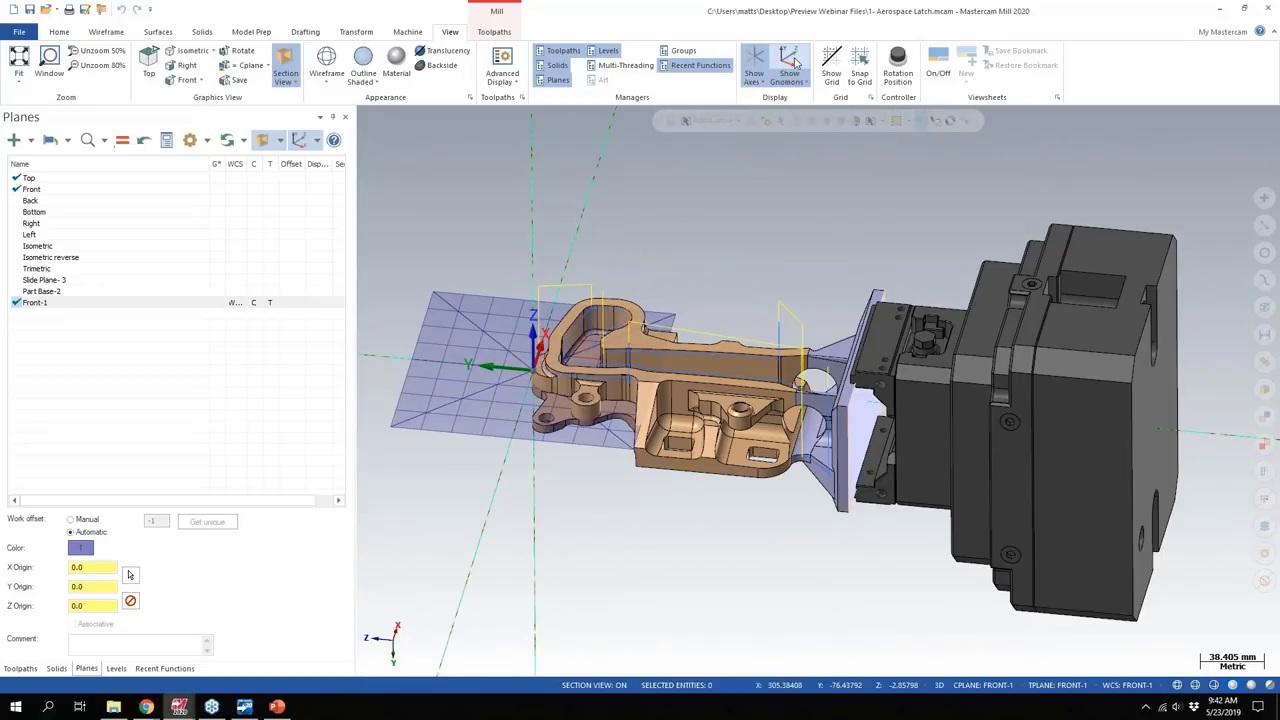
pyautogui.click(790, 62)
pyautogui.click(791, 62)
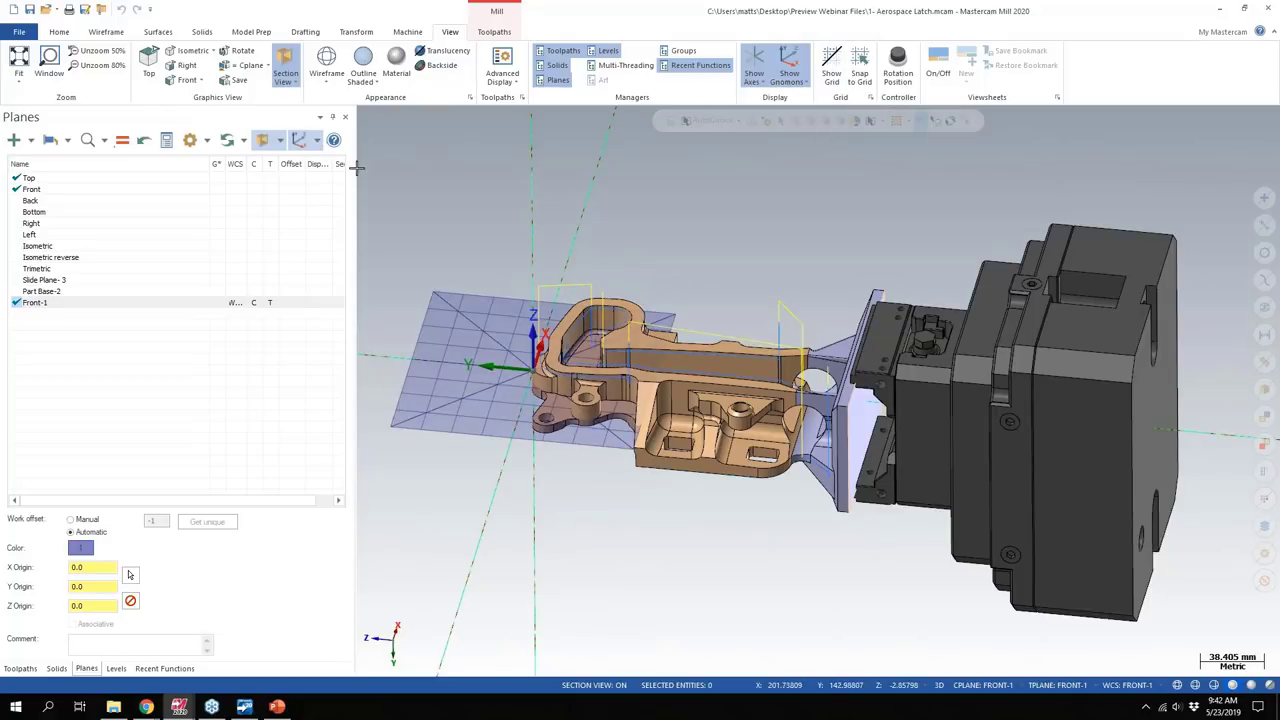
pyautogui.moveTo(354, 168)
pyautogui.mouseDown()
pyautogui.moveTo(254, 164)
pyautogui.moveTo(336, 165)
pyautogui.mouseUp()
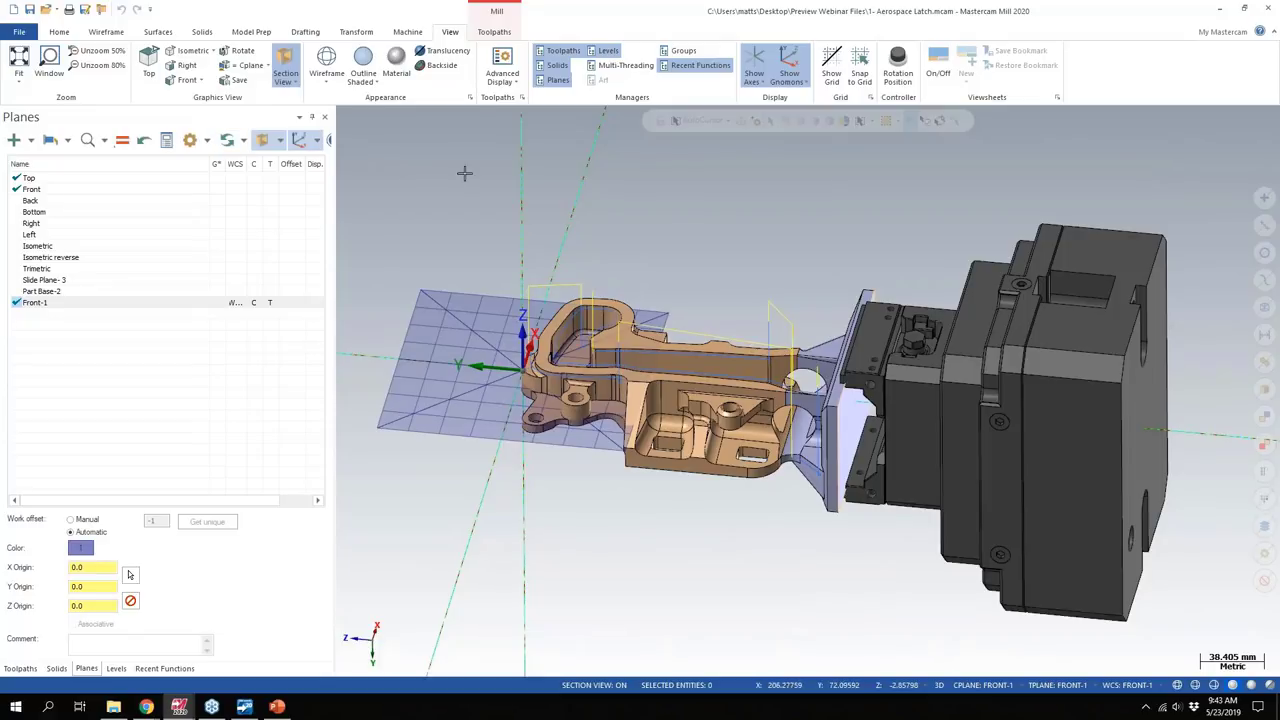
# Step: Try the gnomon display options for Cplane and Tplane in corners, plane names, and origin colors
pyautogui.click(789, 82)
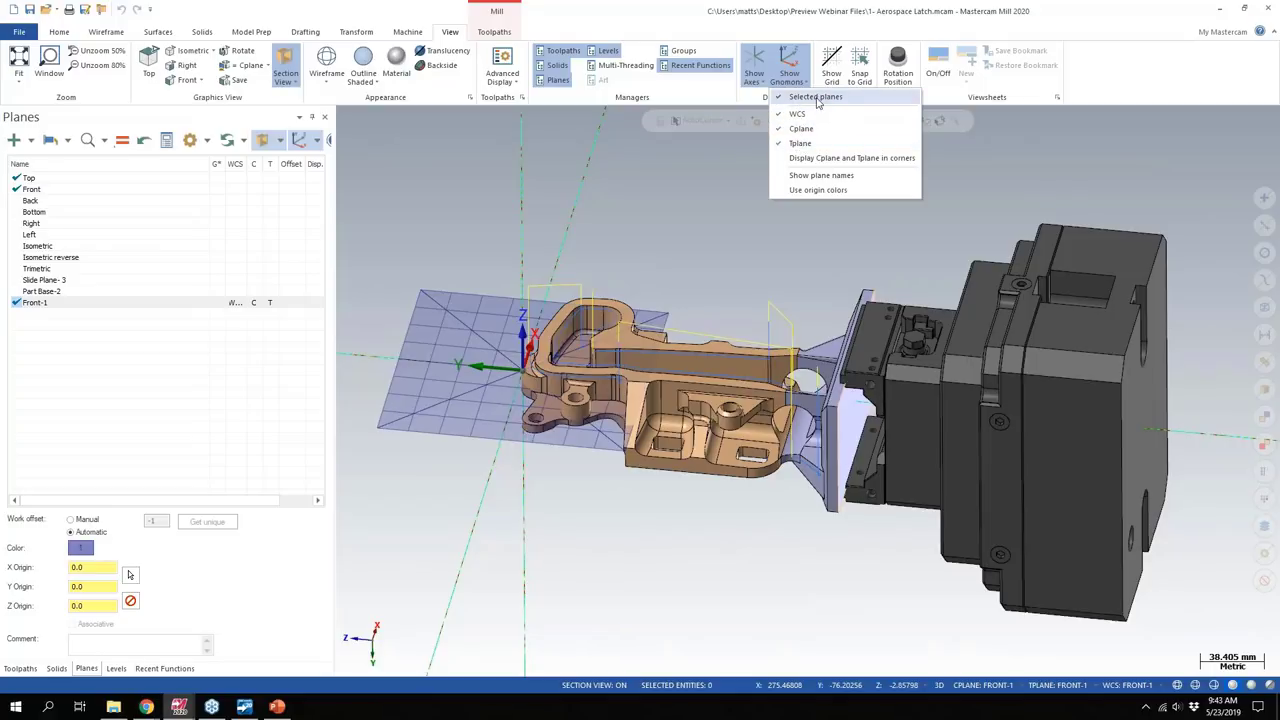
pyautogui.click(840, 160)
pyautogui.click(827, 160)
pyautogui.click(822, 176)
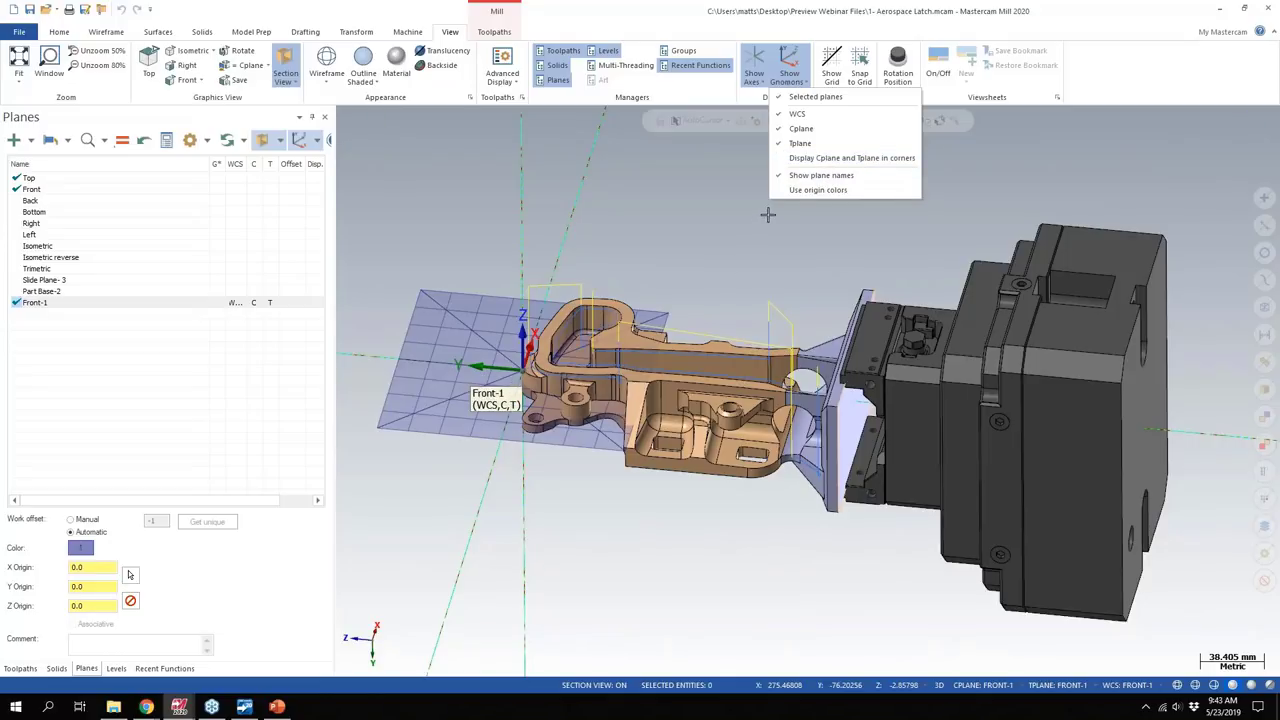
pyautogui.click(806, 177)
pyautogui.click(814, 192)
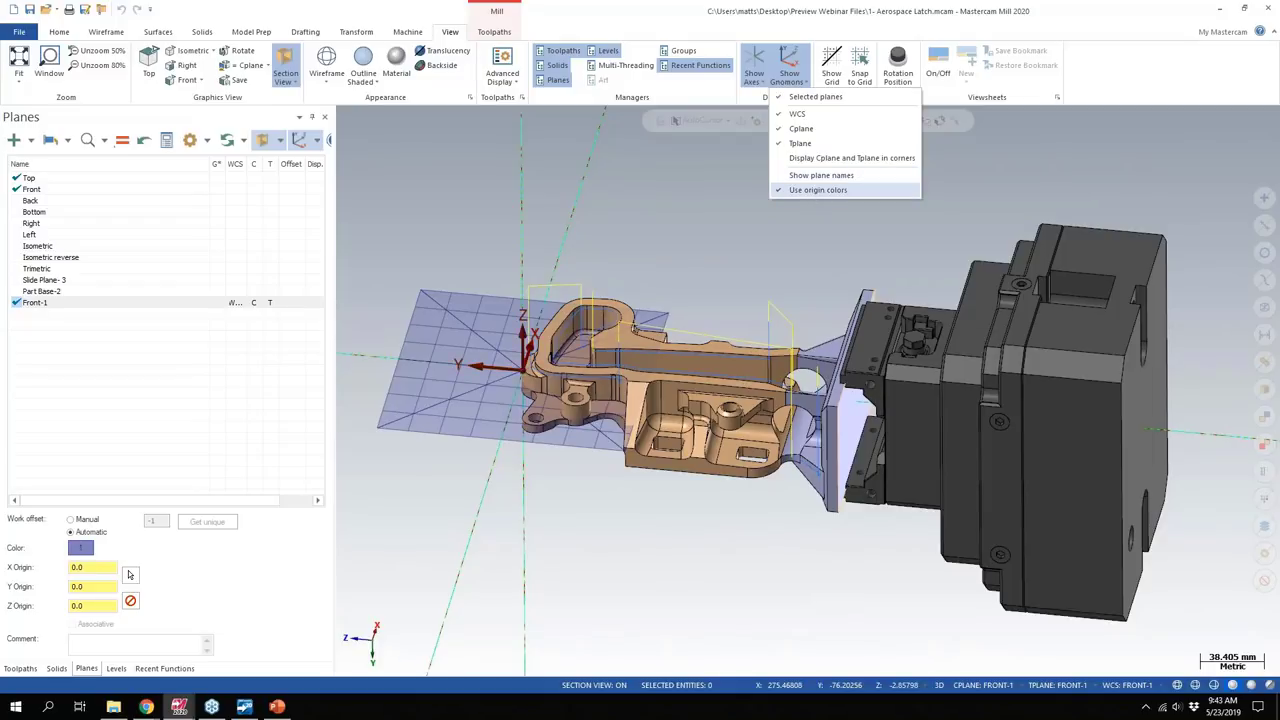
pyautogui.click(816, 191)
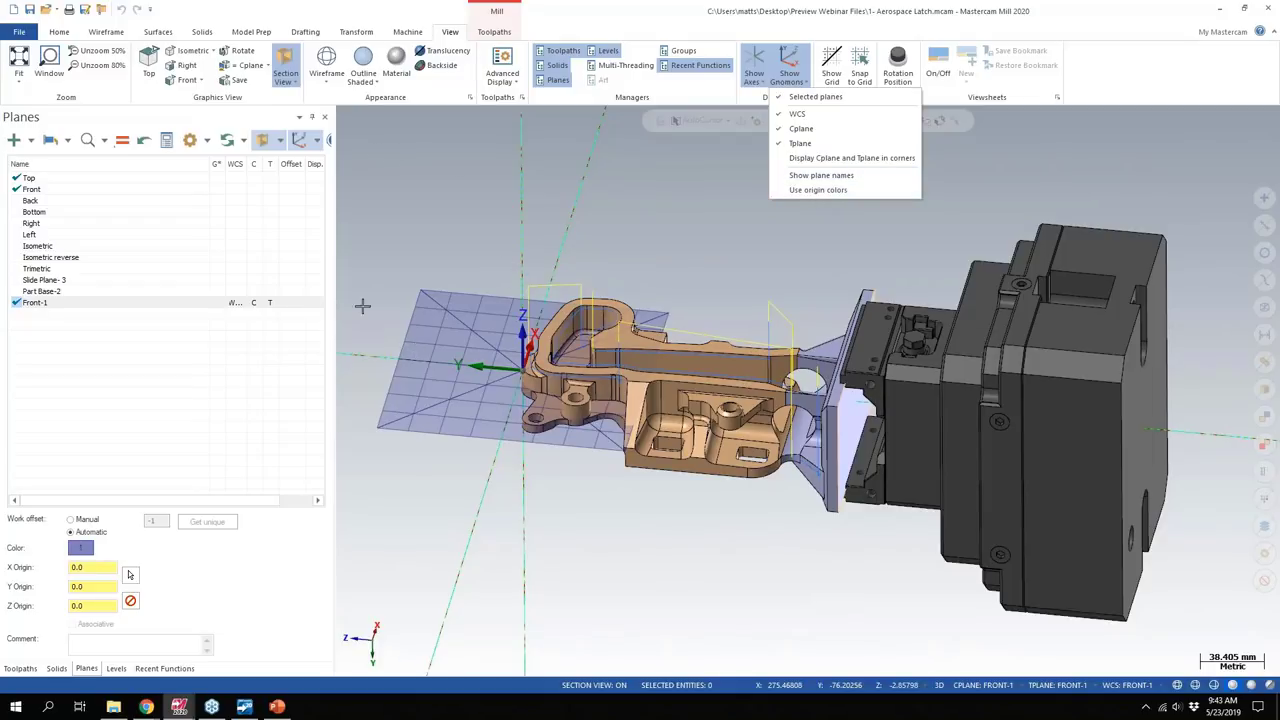
# Step: Select the Part Base-2 plane and turn on plane names for the displayed gnomons
pyautogui.click(70, 292)
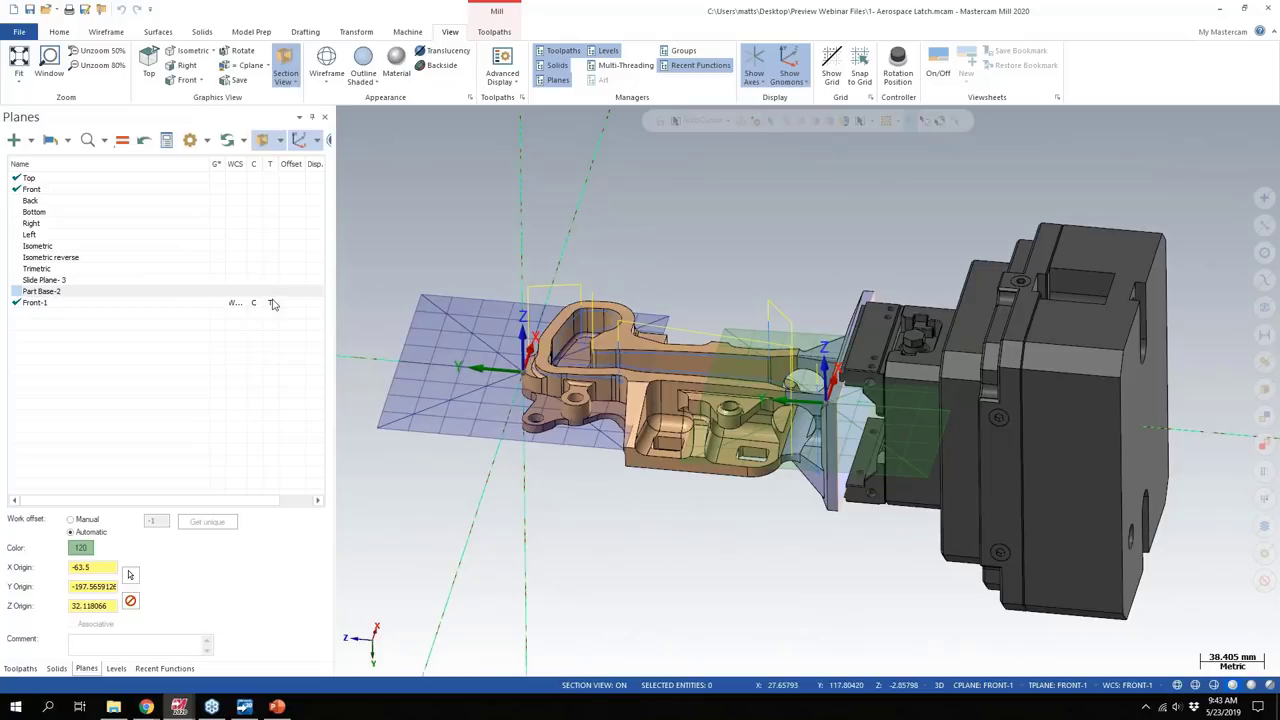
pyautogui.click(790, 76)
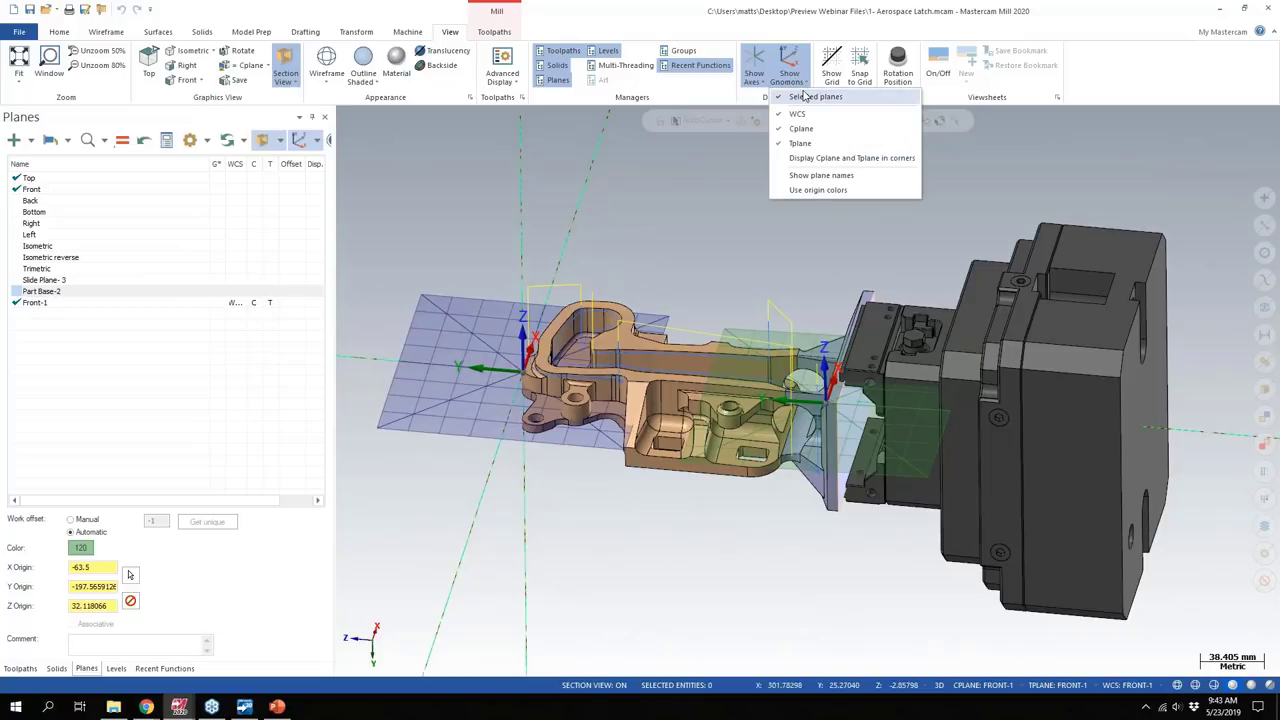
pyautogui.click(820, 175)
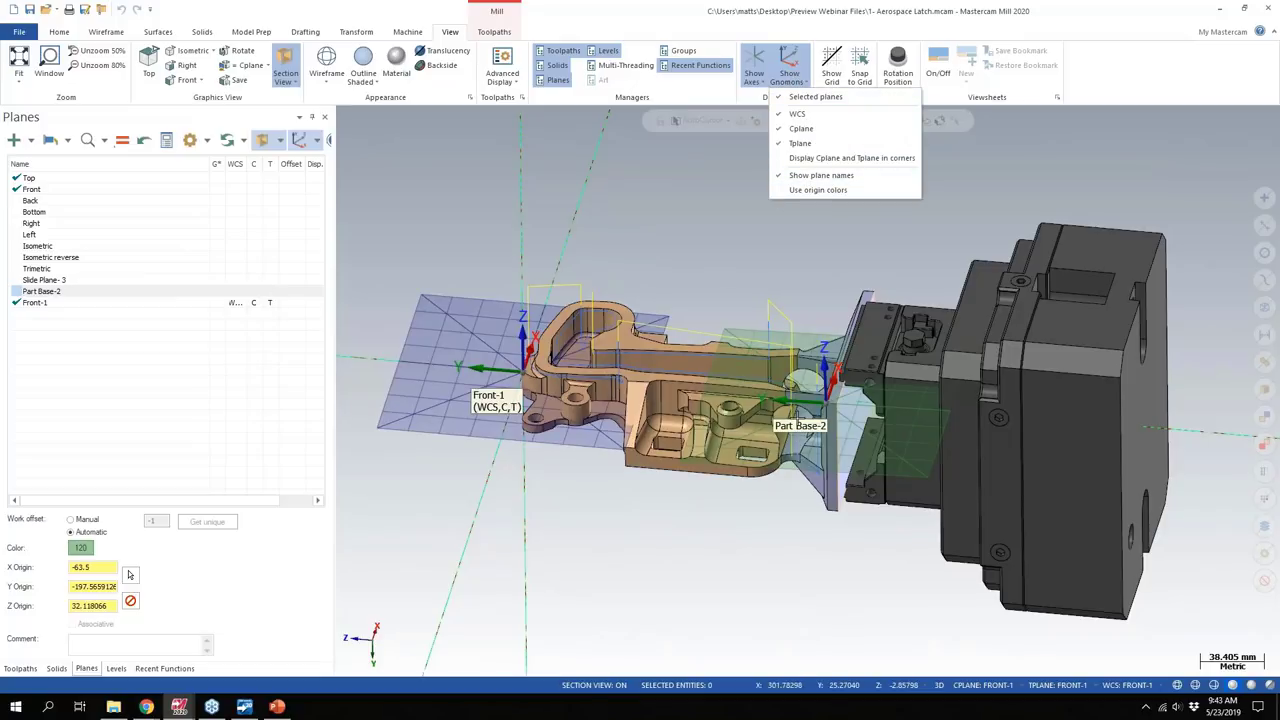
# Step: Set the Slide Plane-3, Part Base-2 and Front-1 planes to stay displayed in the graphics area
pyautogui.click(315, 280)
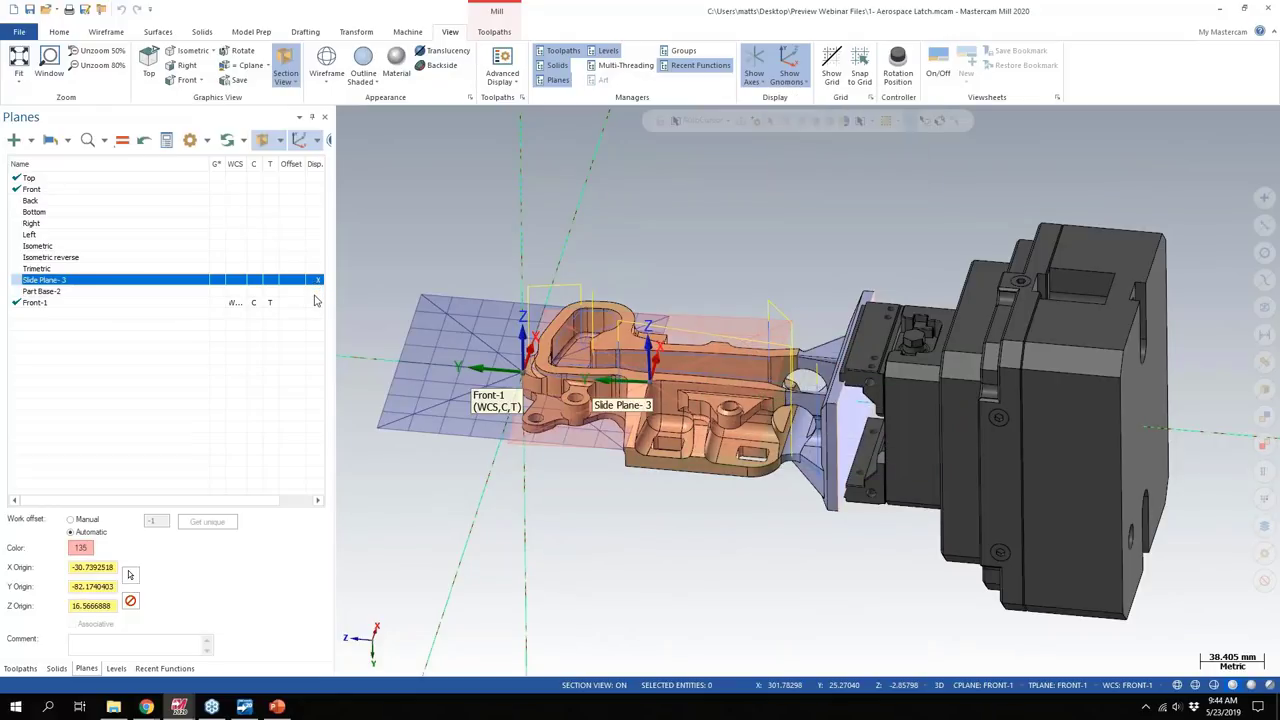
pyautogui.click(315, 291)
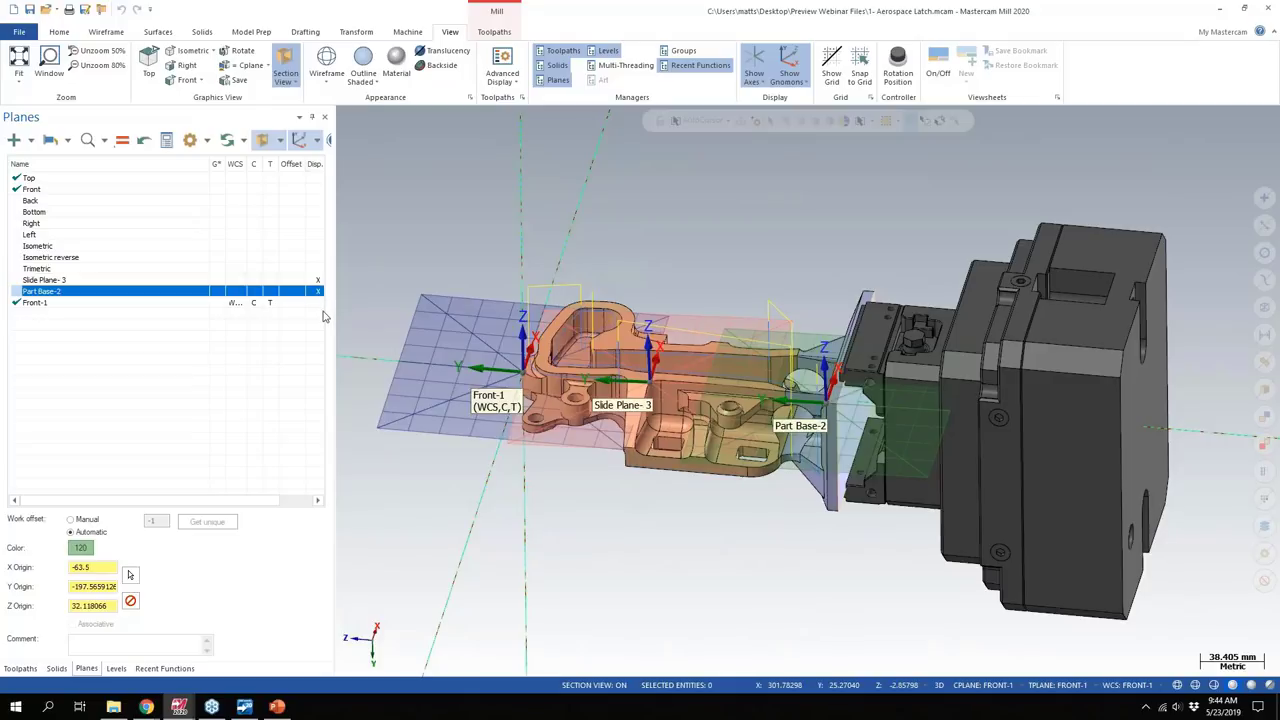
pyautogui.click(318, 302)
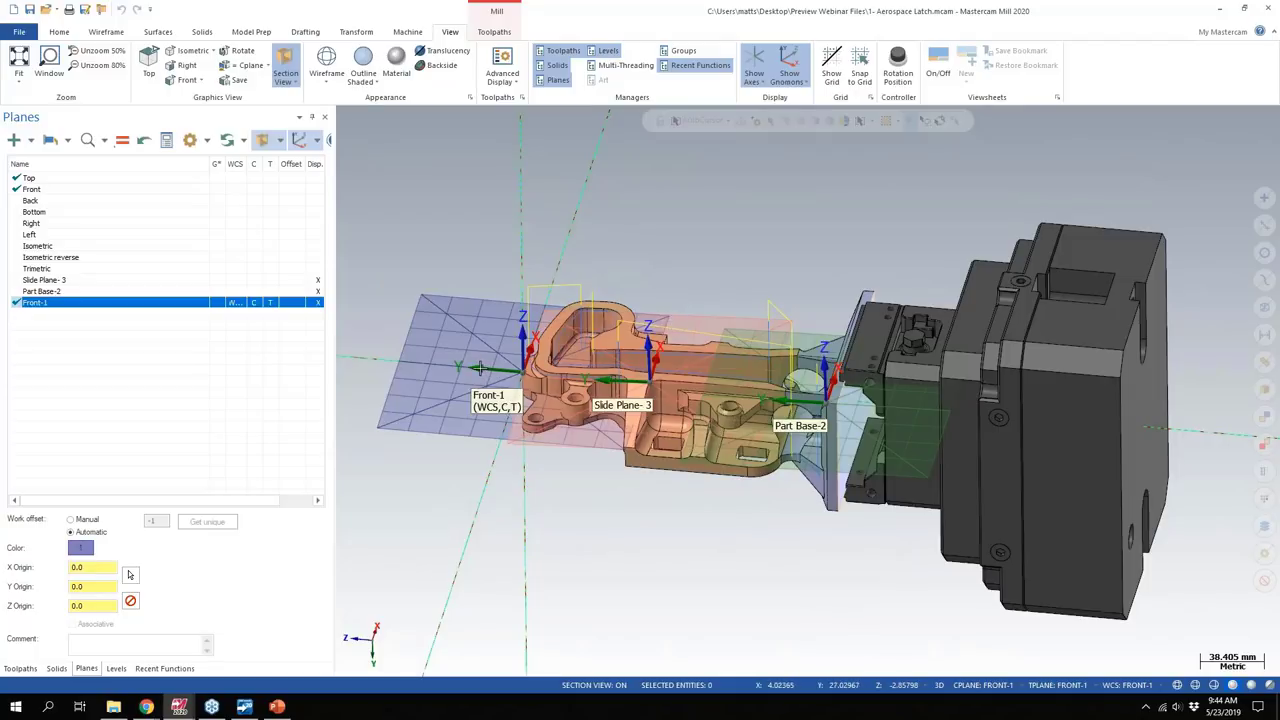
# Step: Review the plane commands available for the Top plane, and reselect the Front-1 plane
pyautogui.click(526, 312)
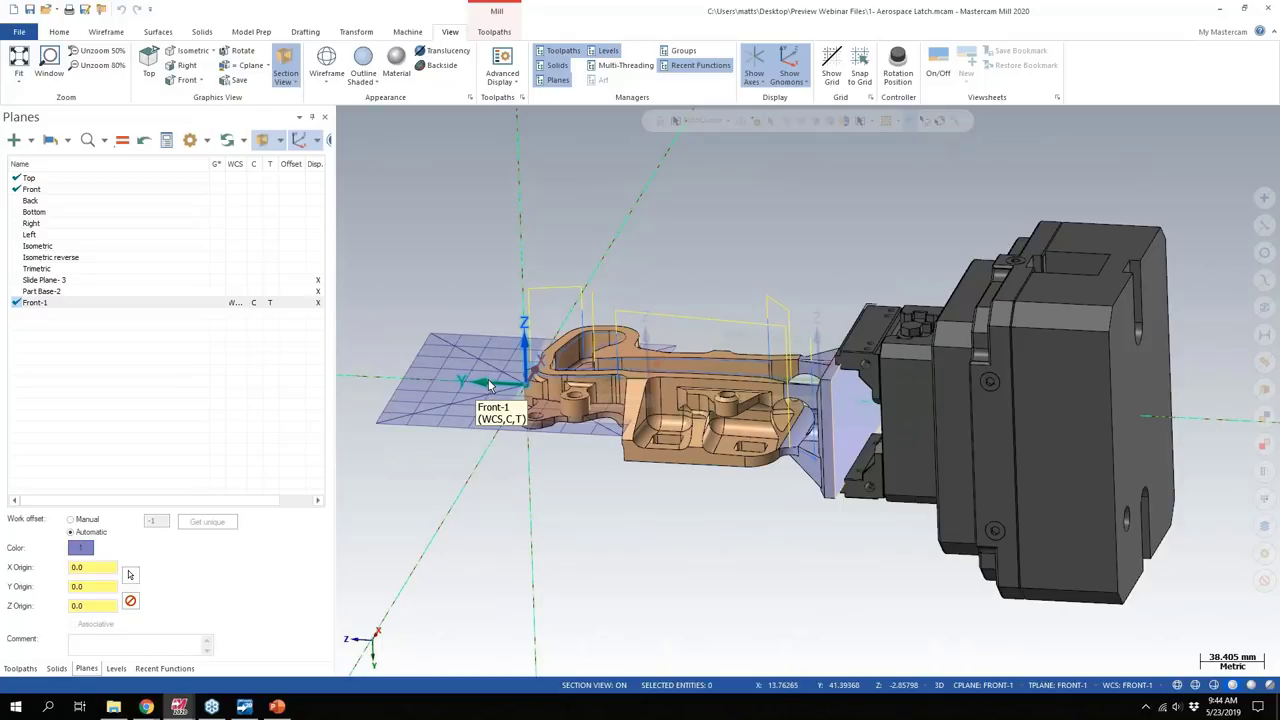
pyautogui.rightClick(61, 178)
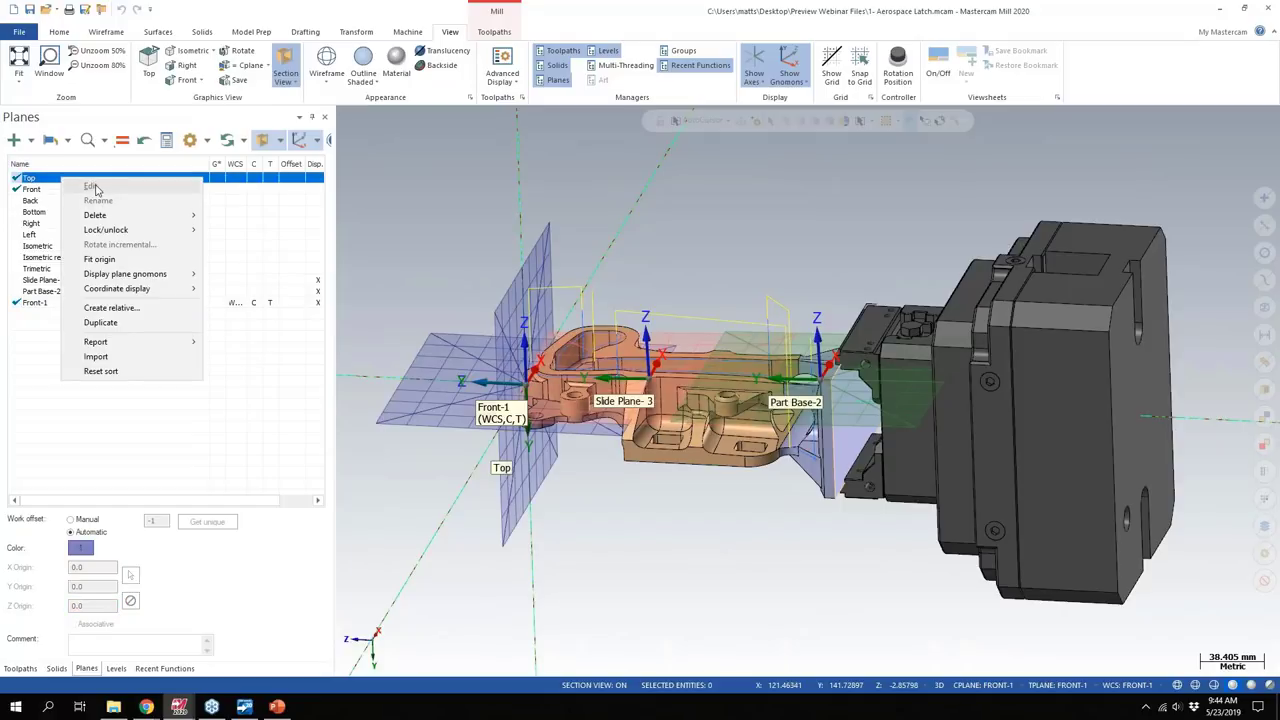
pyautogui.click(40, 302)
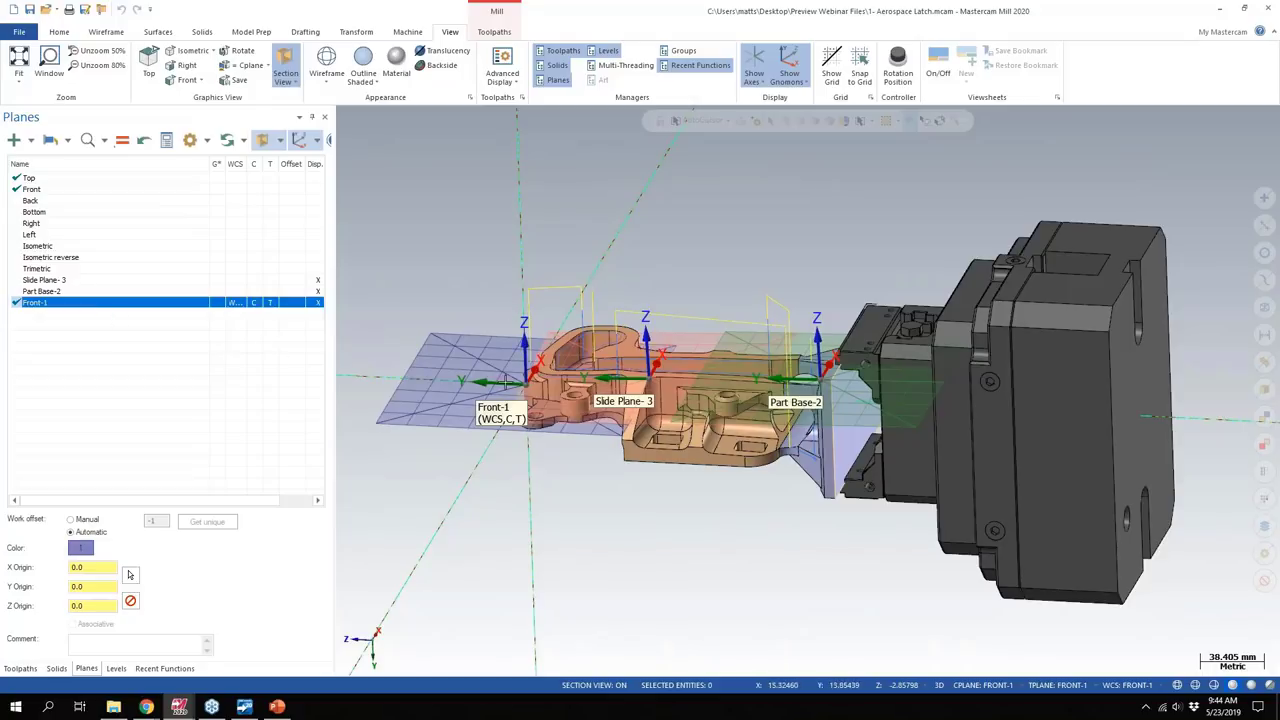
pyautogui.click(480, 291)
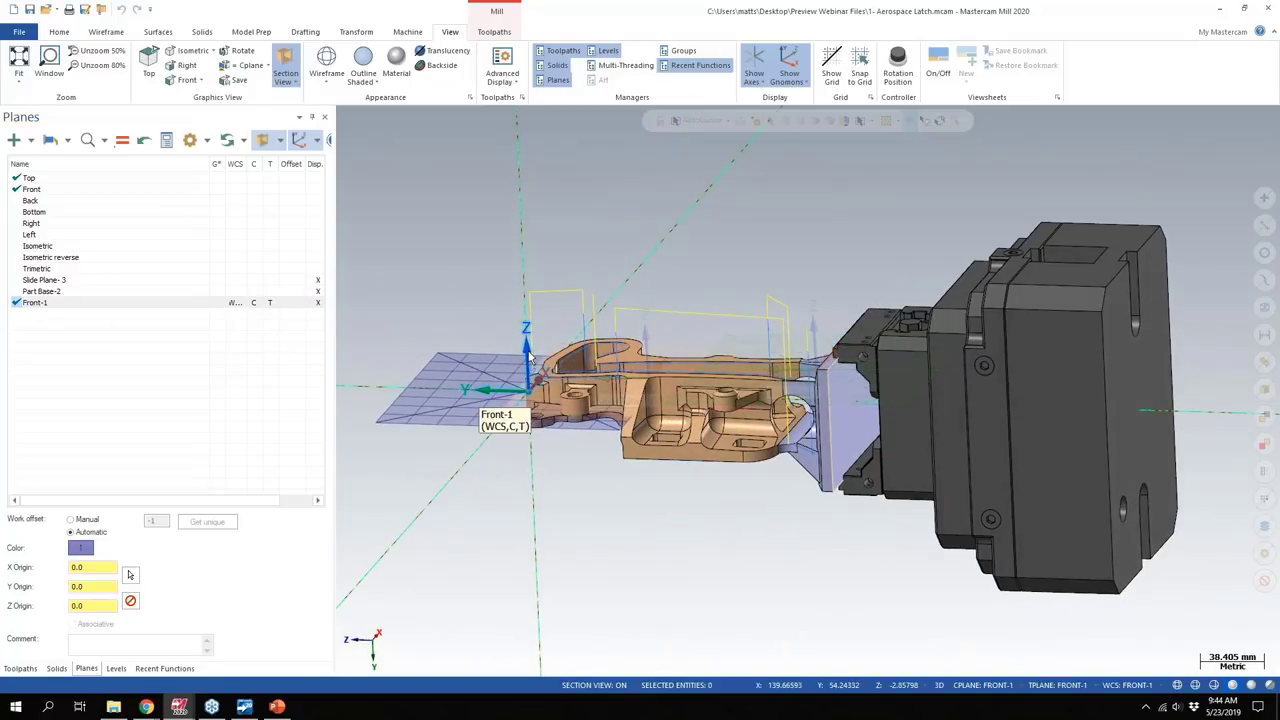
# Step: Orient the graphics view to the Front-1 plane using its on-screen gnomon
pyautogui.rightClick(529, 355)
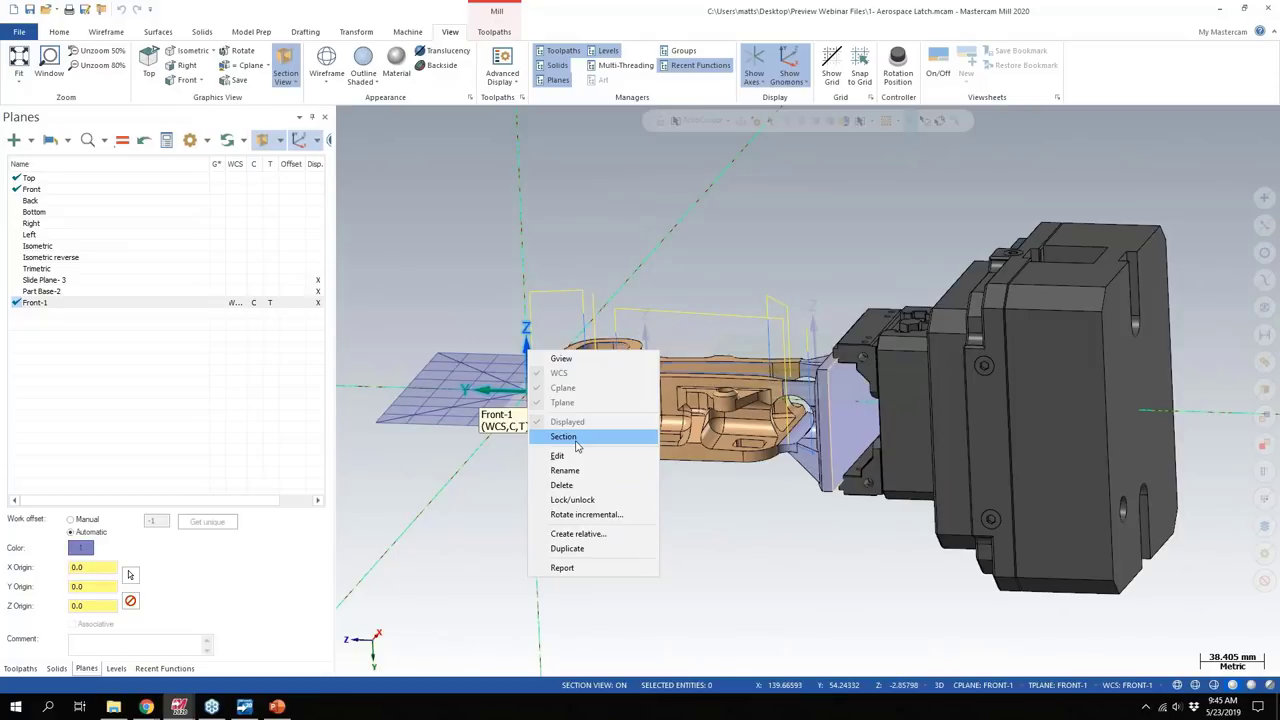
pyautogui.click(561, 360)
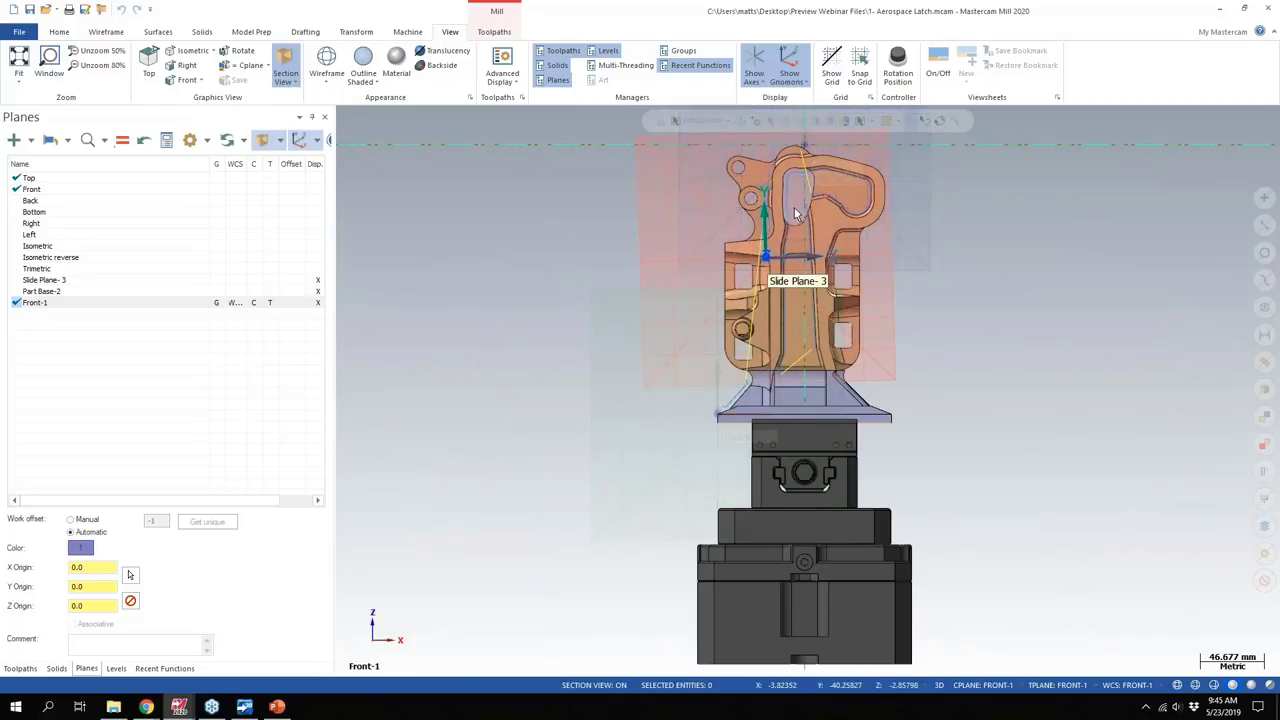
pyautogui.rightClick(751, 203)
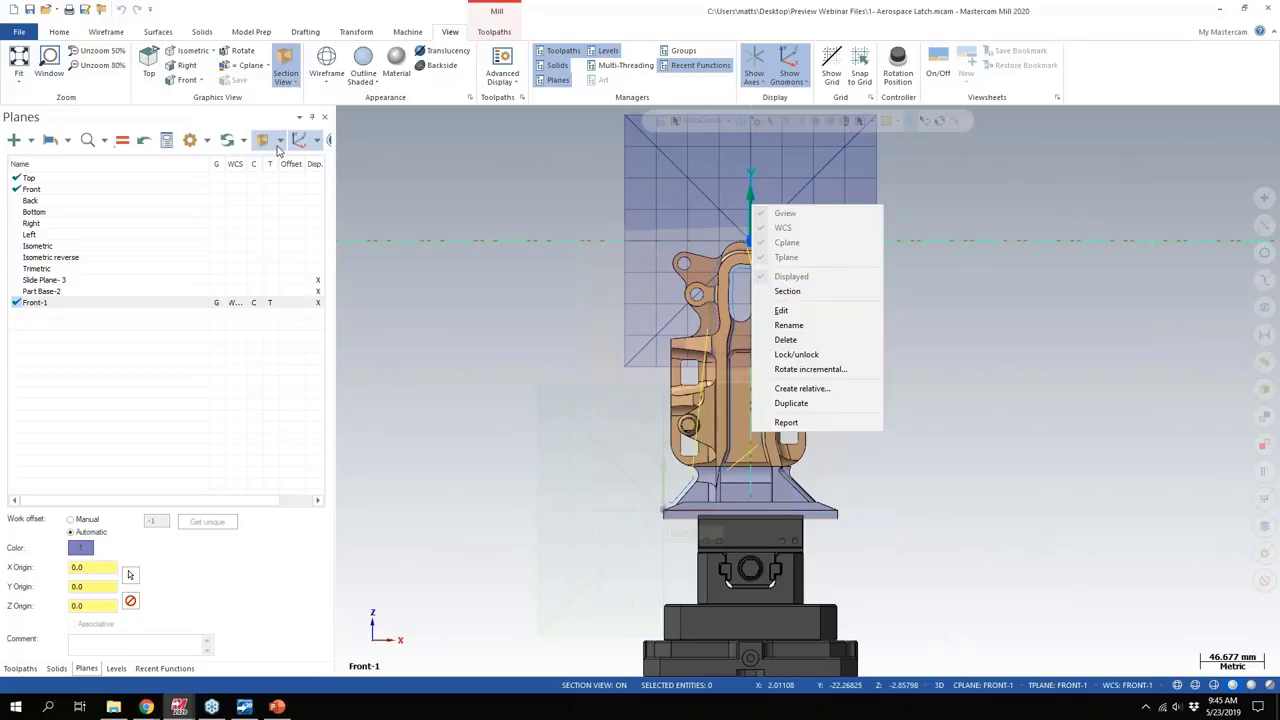
pyautogui.click(446, 251)
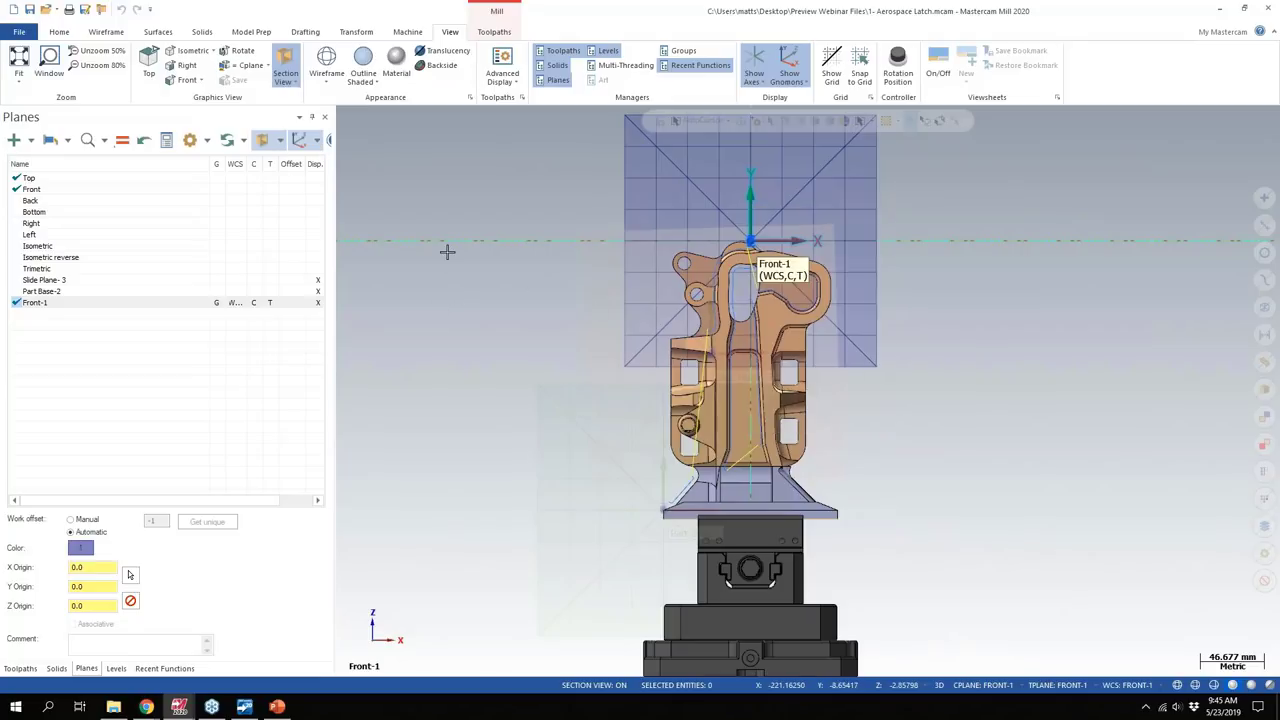
# Step: Configure the plane gnomon settings so planes are shown only when highlighted
pyautogui.click(280, 142)
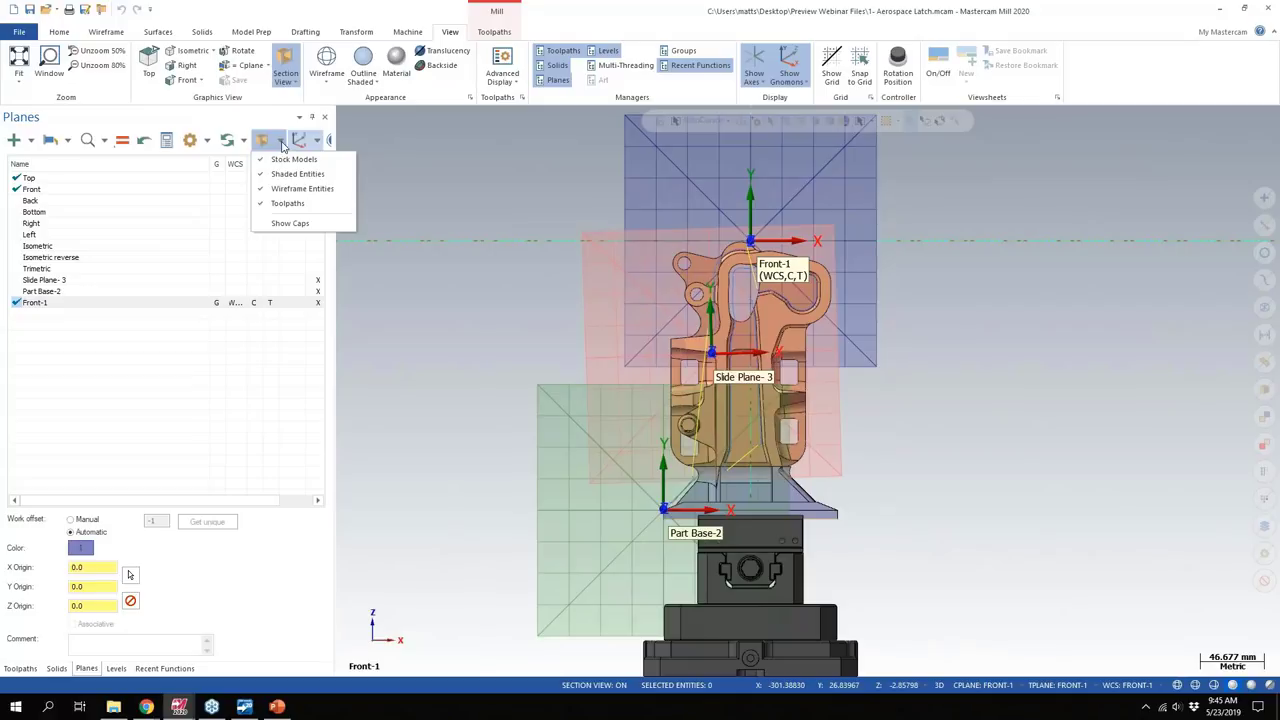
pyautogui.click(208, 141)
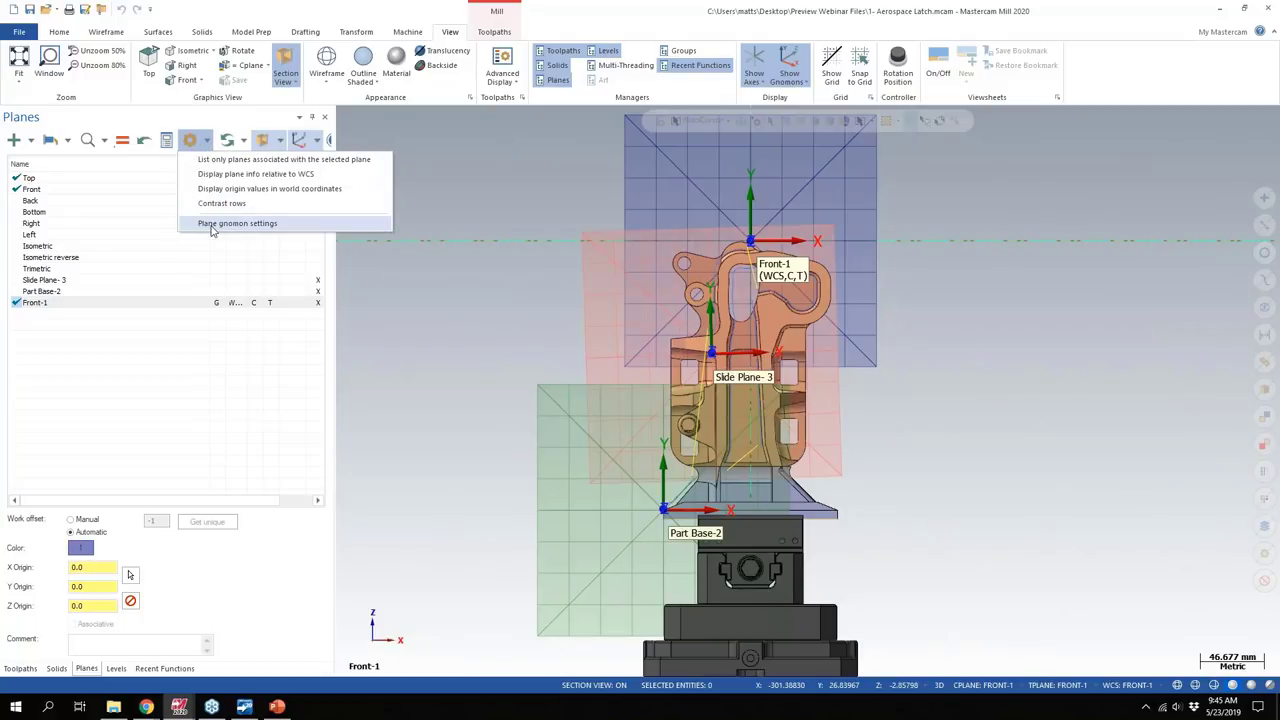
pyautogui.click(212, 226)
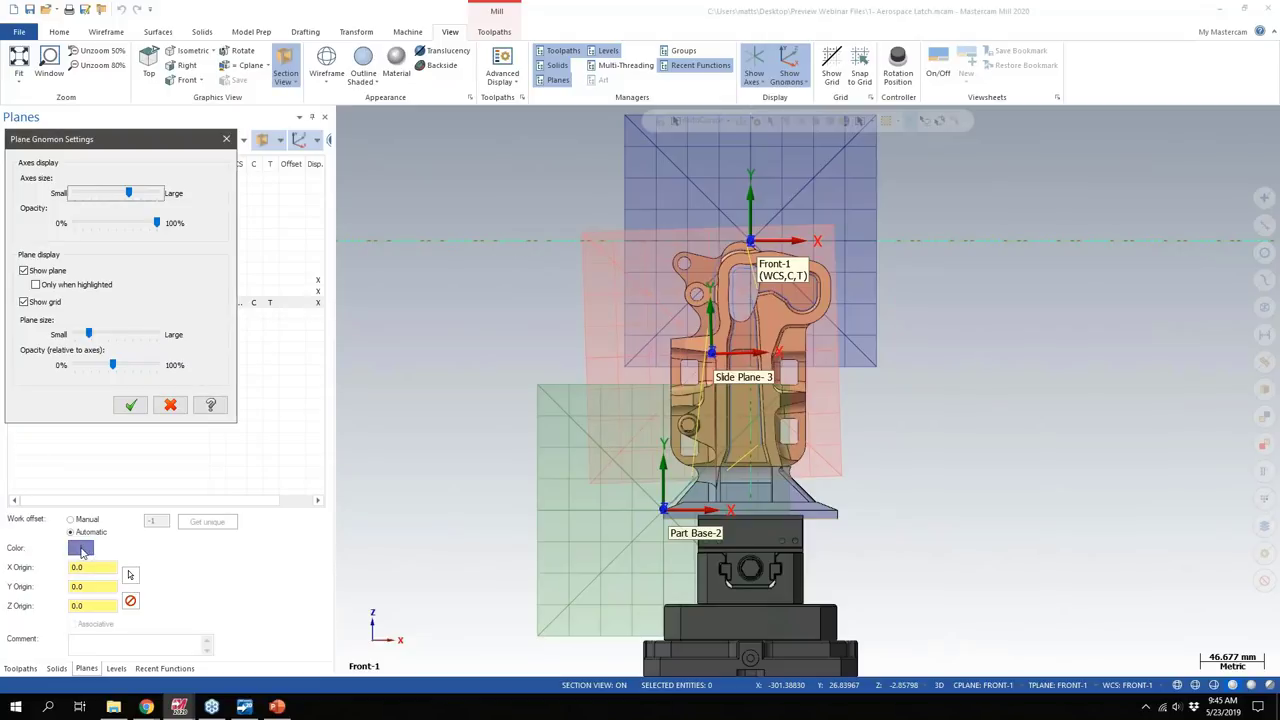
pyautogui.click(36, 285)
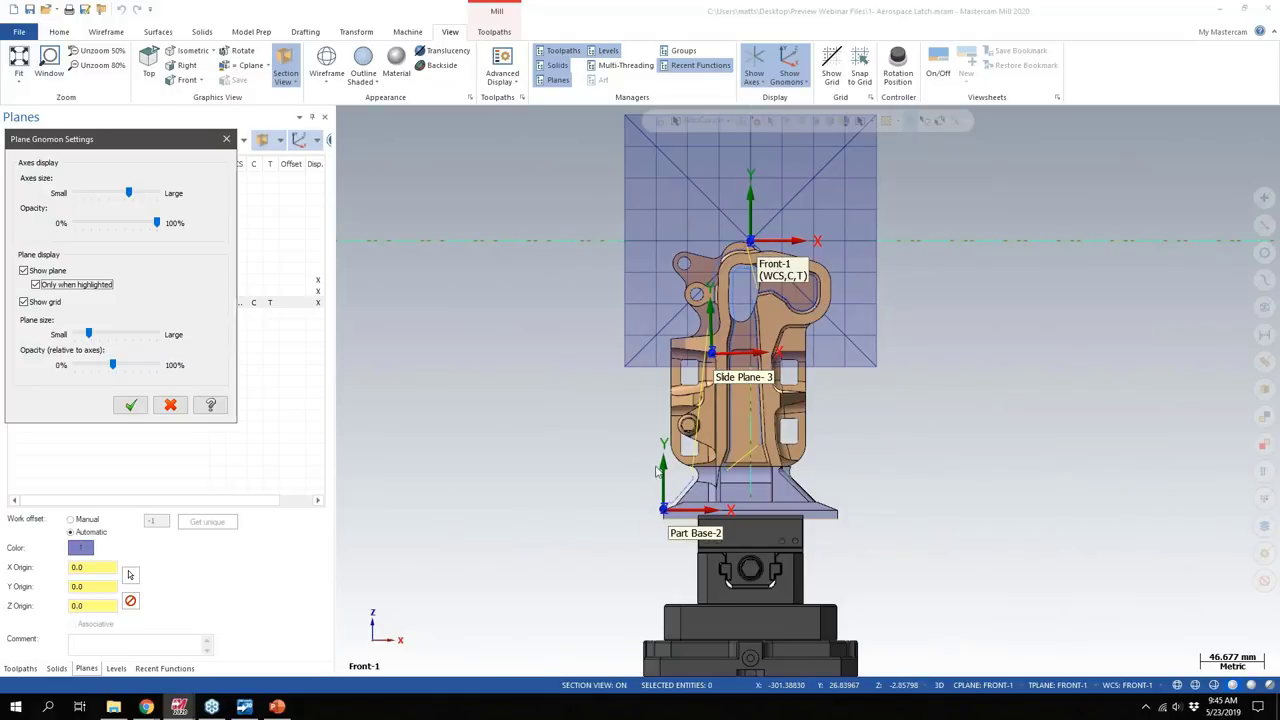
pyautogui.click(36, 285)
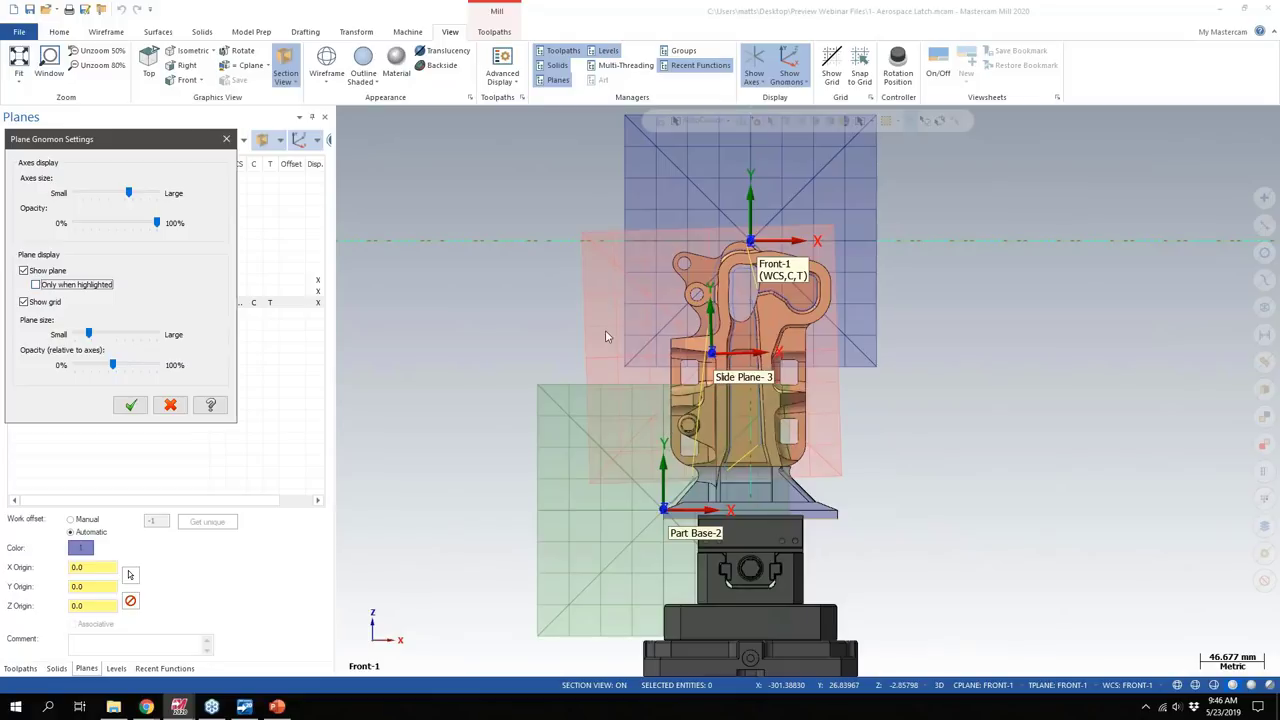
pyautogui.click(36, 285)
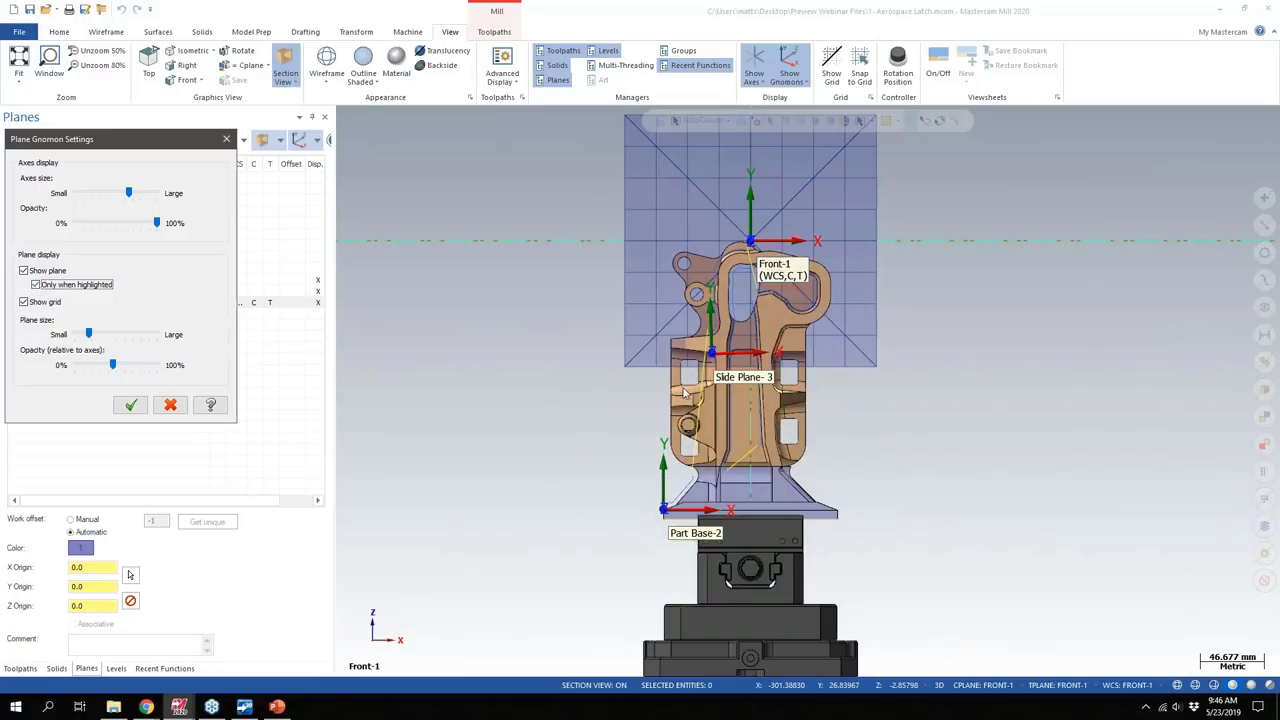
pyautogui.click(145, 408)
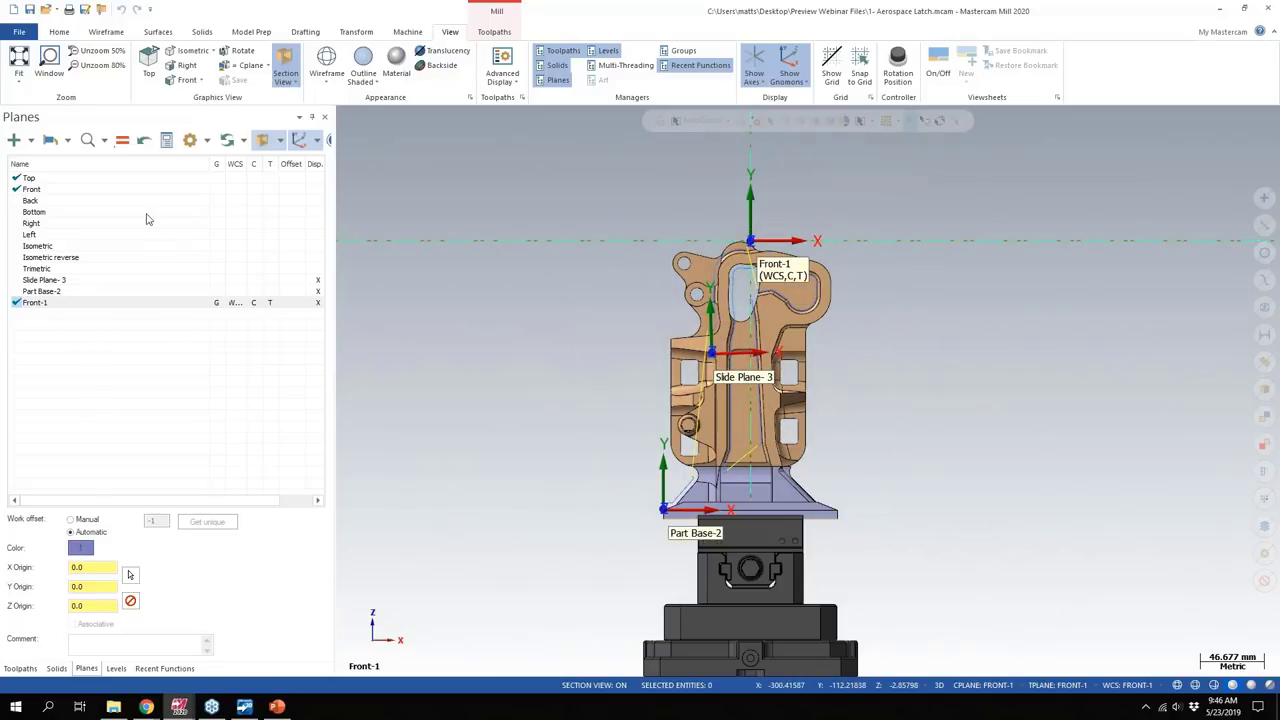
# Step: Reduce the axes size in the plane gnomon settings
pyautogui.click(208, 141)
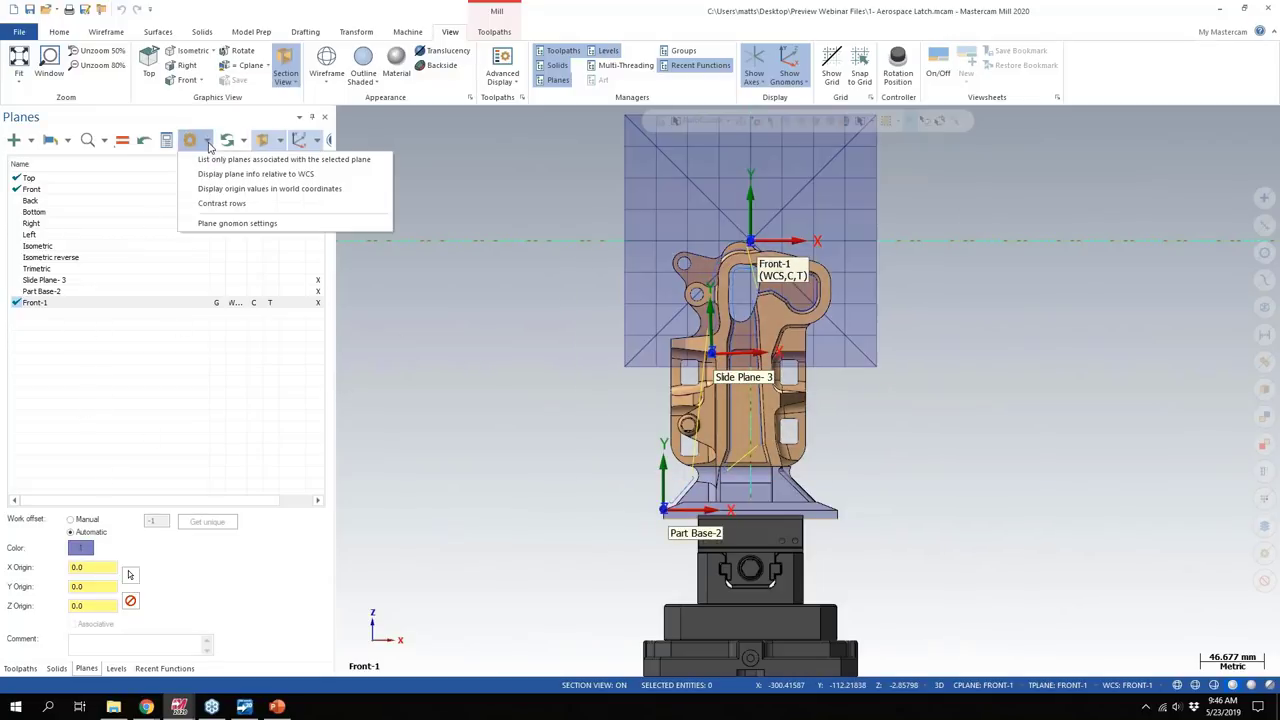
pyautogui.click(227, 224)
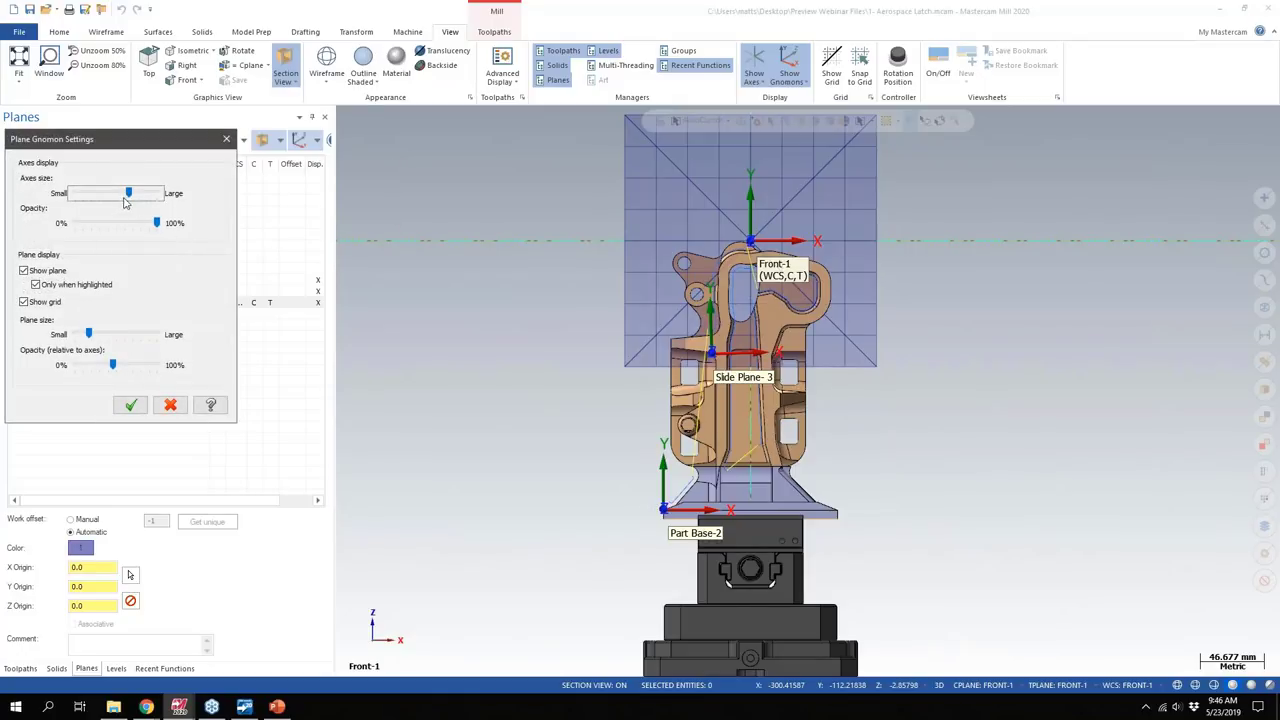
pyautogui.moveTo(129, 193)
pyautogui.mouseDown()
pyautogui.moveTo(90, 193)
pyautogui.moveTo(148, 193)
pyautogui.moveTo(111, 194)
pyautogui.mouseUp()
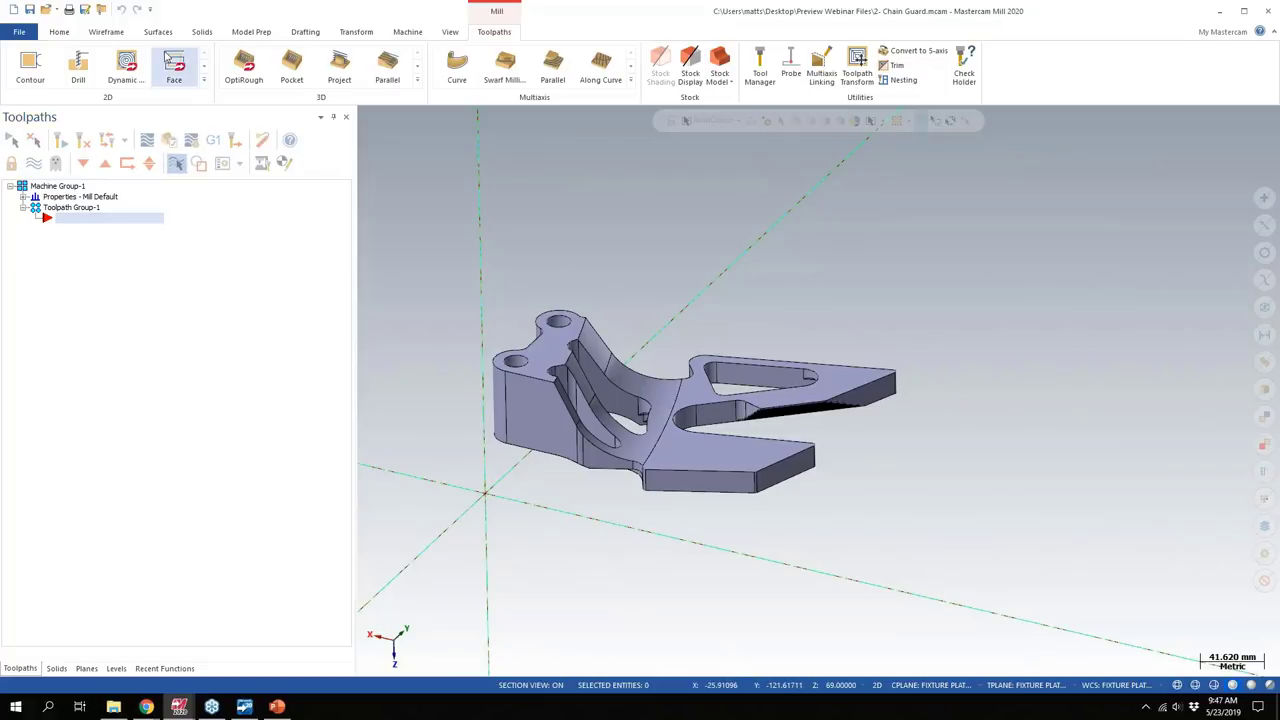
# Step: Merge the part file zChain Guard_base.mcam from the Preview Webinar Files folder into the chain guard file
pyautogui.click(19, 31)
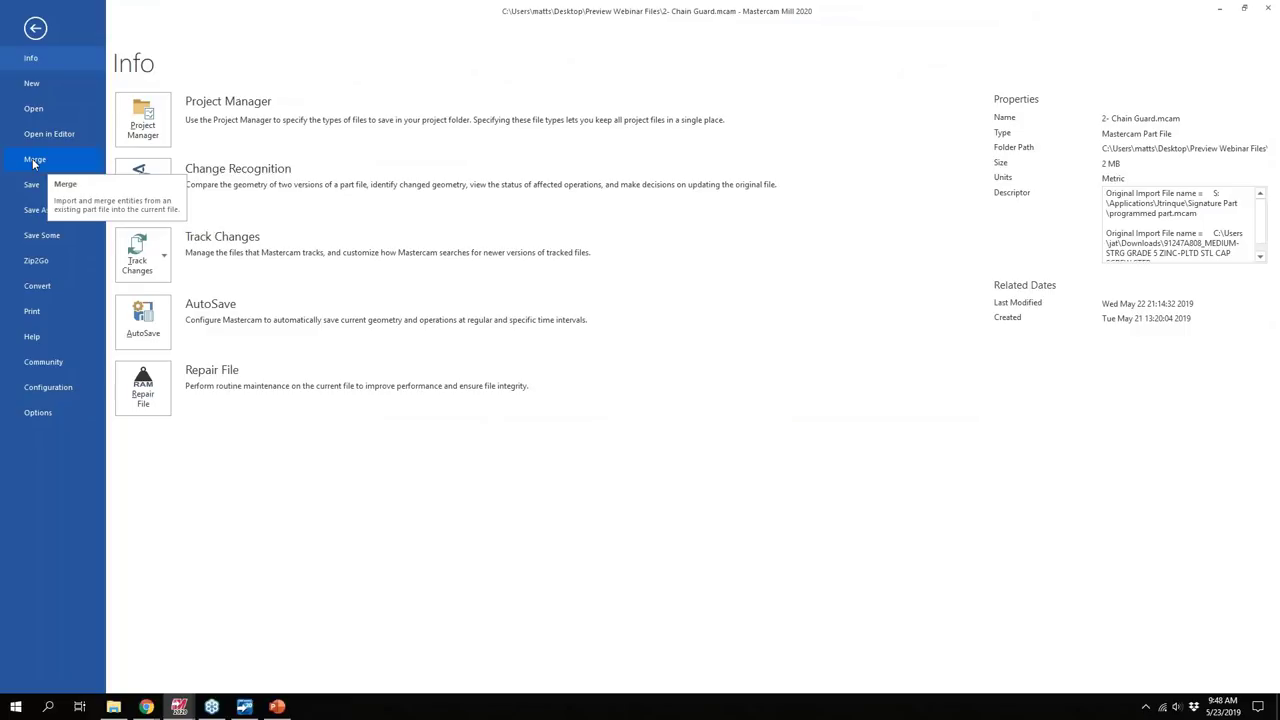
pyautogui.click(34, 161)
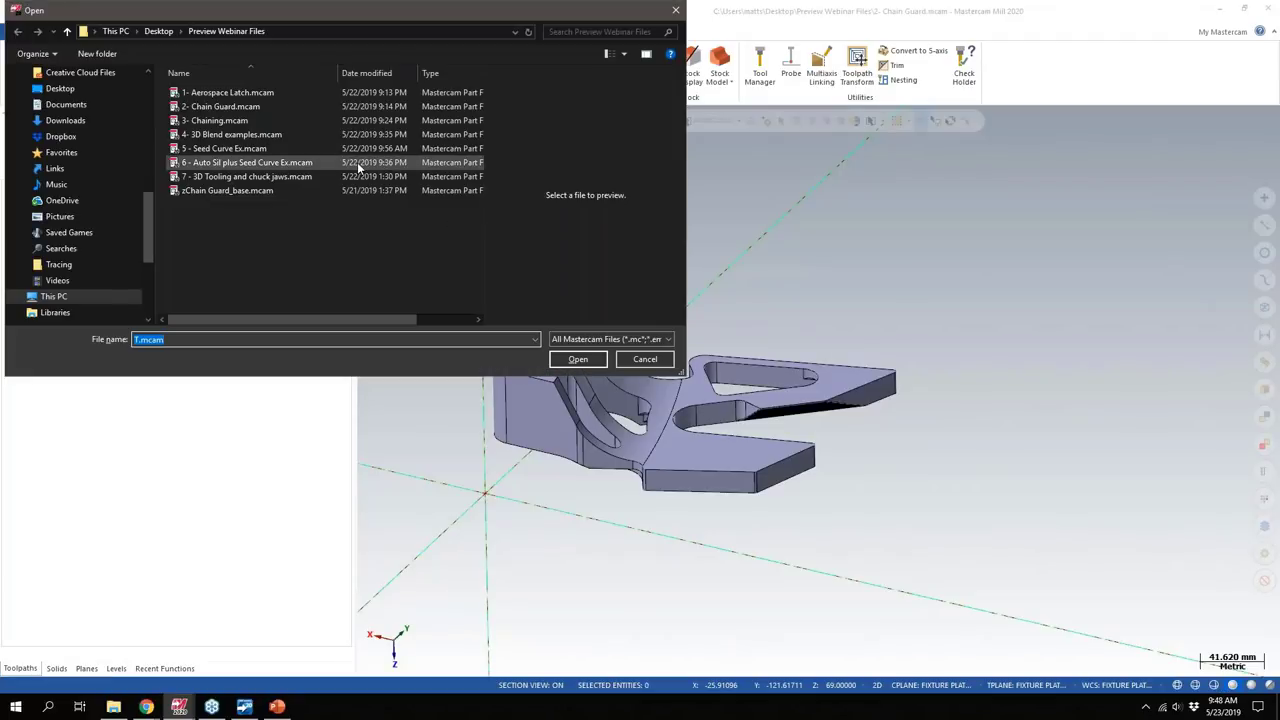
pyautogui.click(217, 190)
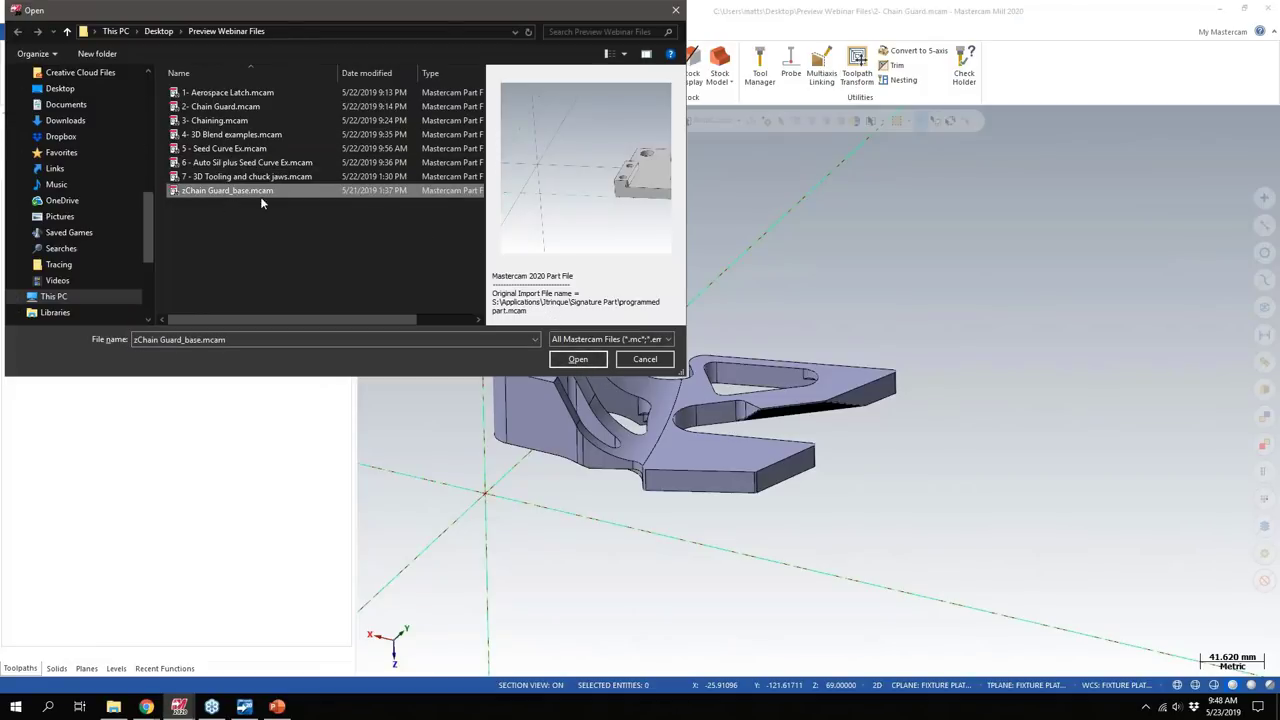
pyautogui.click(579, 362)
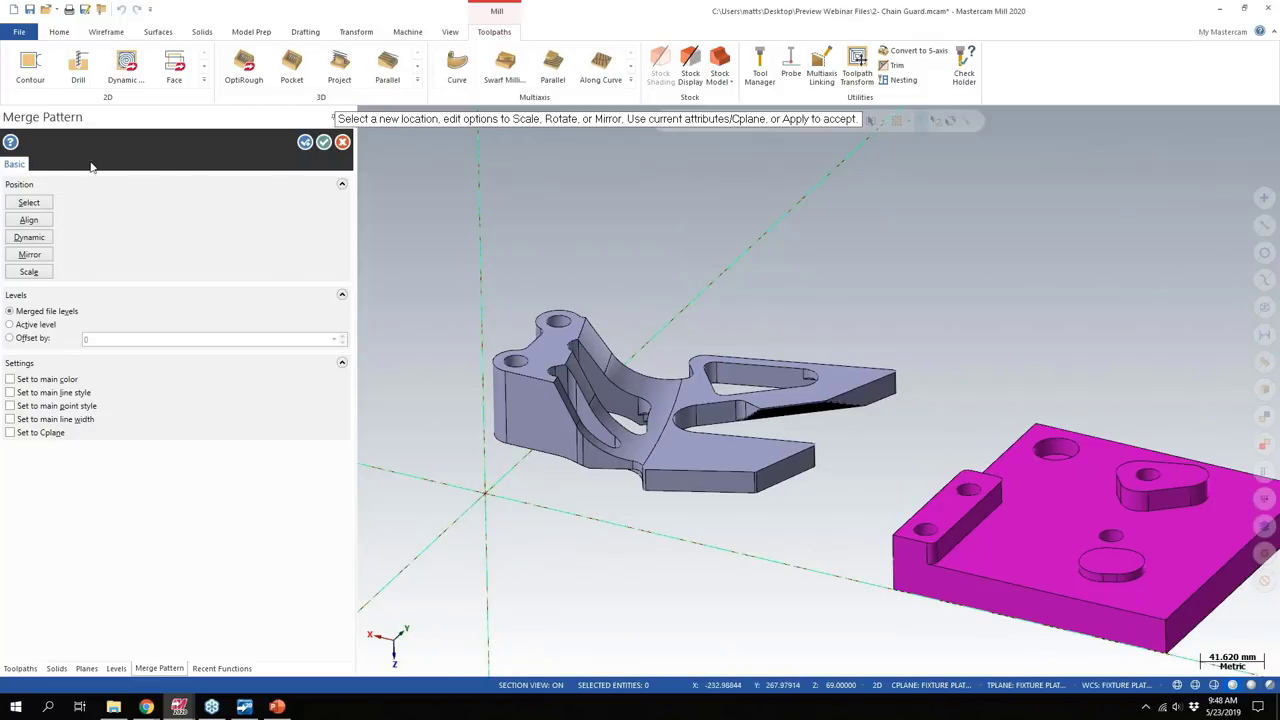
# Step: Set the merged geometry's levels to be offset by 100
pyautogui.moveTo(1051, 464); pyautogui.dragTo(1006, 460, button='middle')
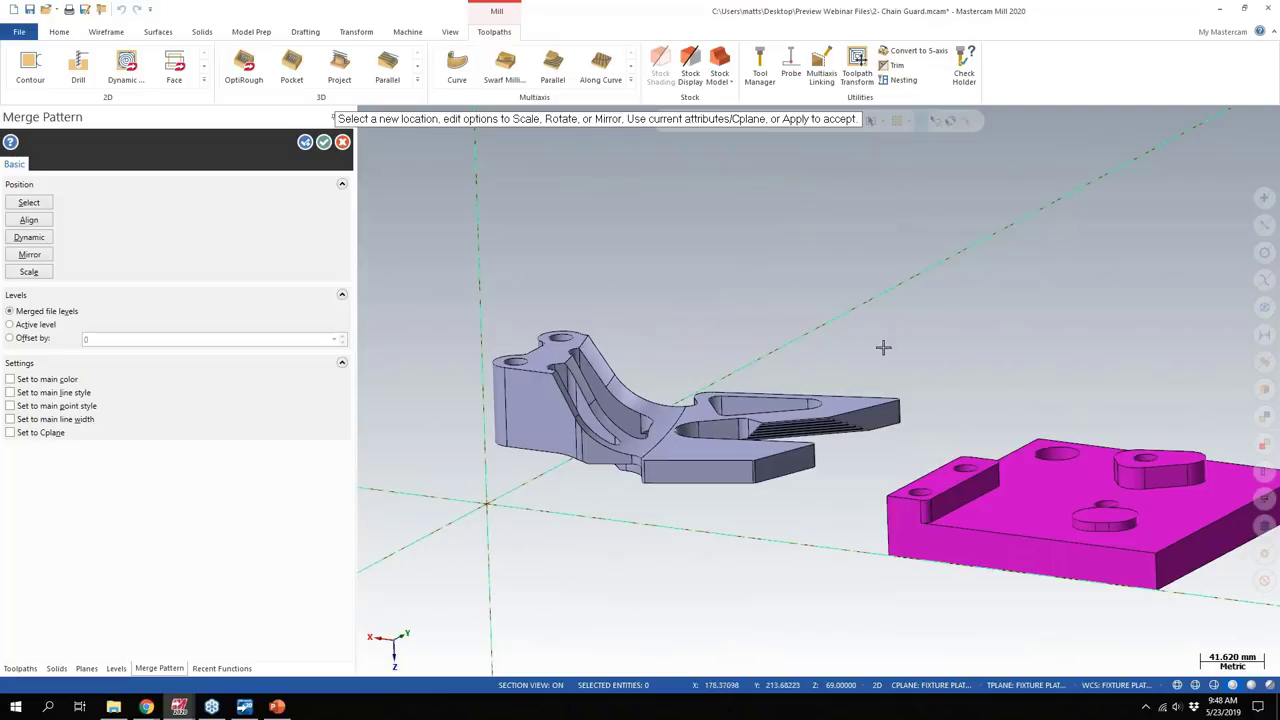
pyautogui.moveTo(943, 366)
pyautogui.mouseDown(button='middle')
pyautogui.moveTo(968, 367)
pyautogui.moveTo(954, 389)
pyautogui.mouseUp(button='middle')
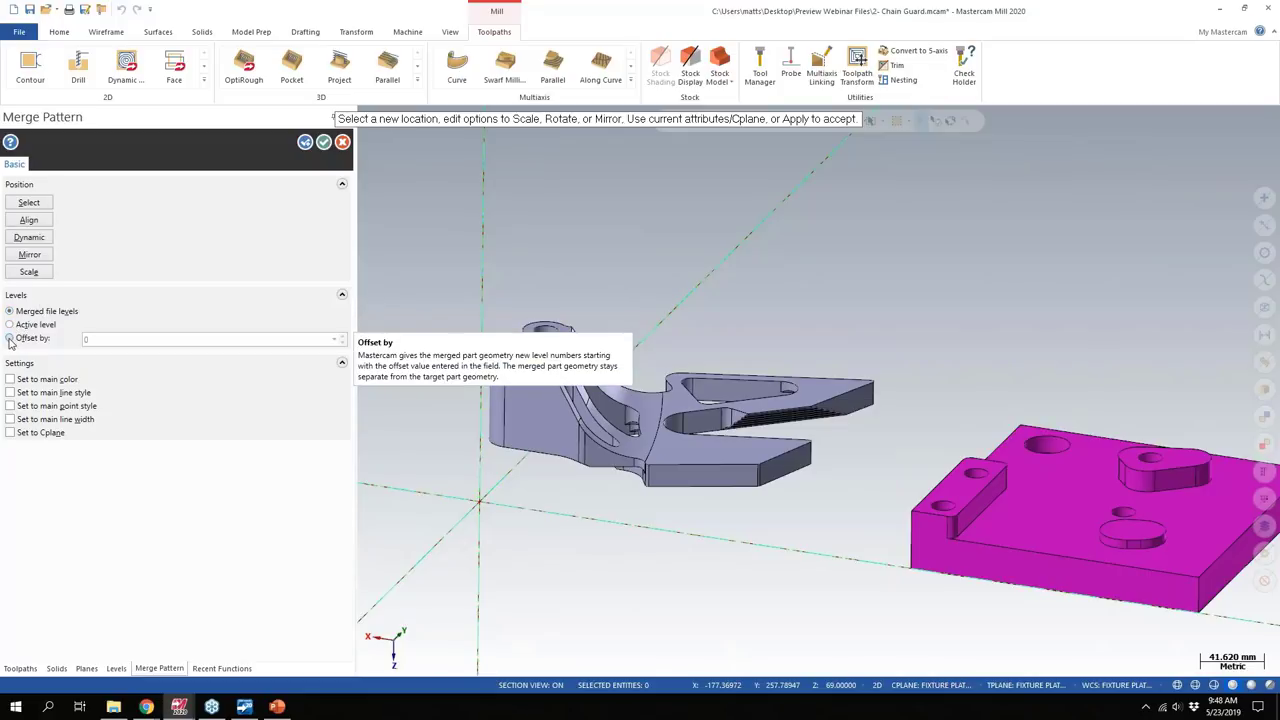
pyautogui.click(11, 339)
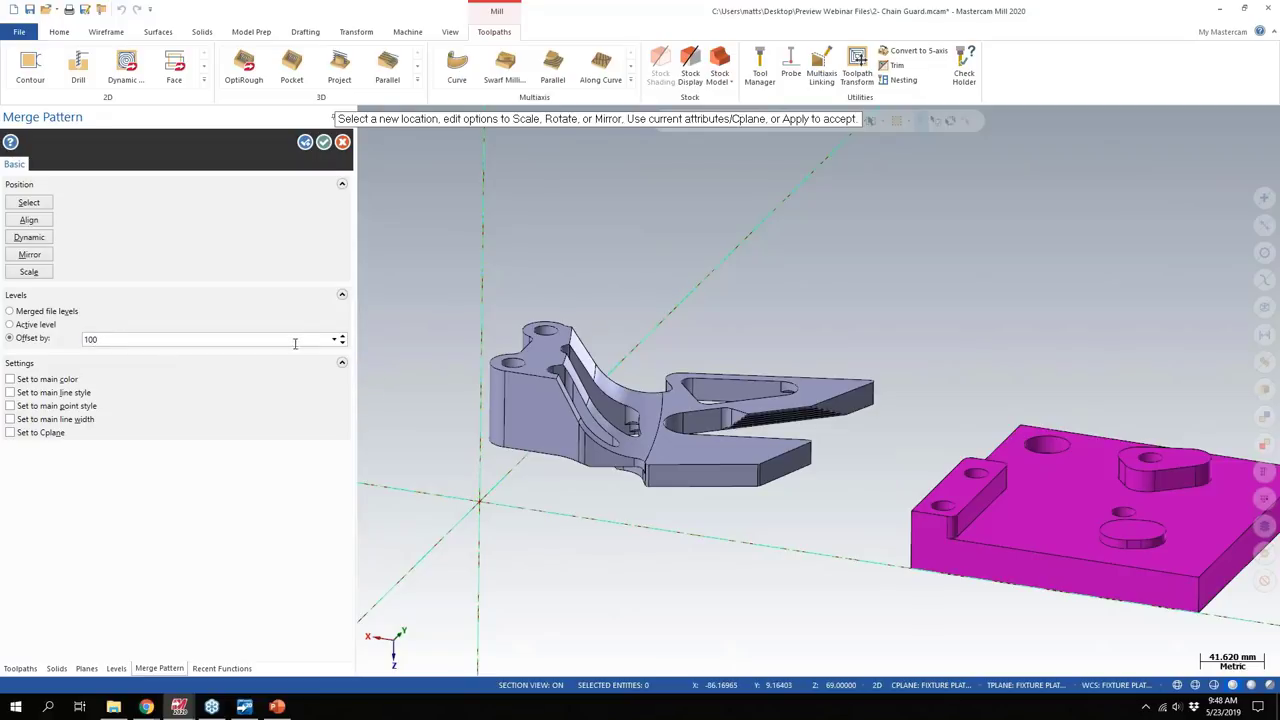
# Step: Start a Dynamic move of the merged fixture base and place the gnomon origin at the front hole on its raised block
pyautogui.click(30, 238)
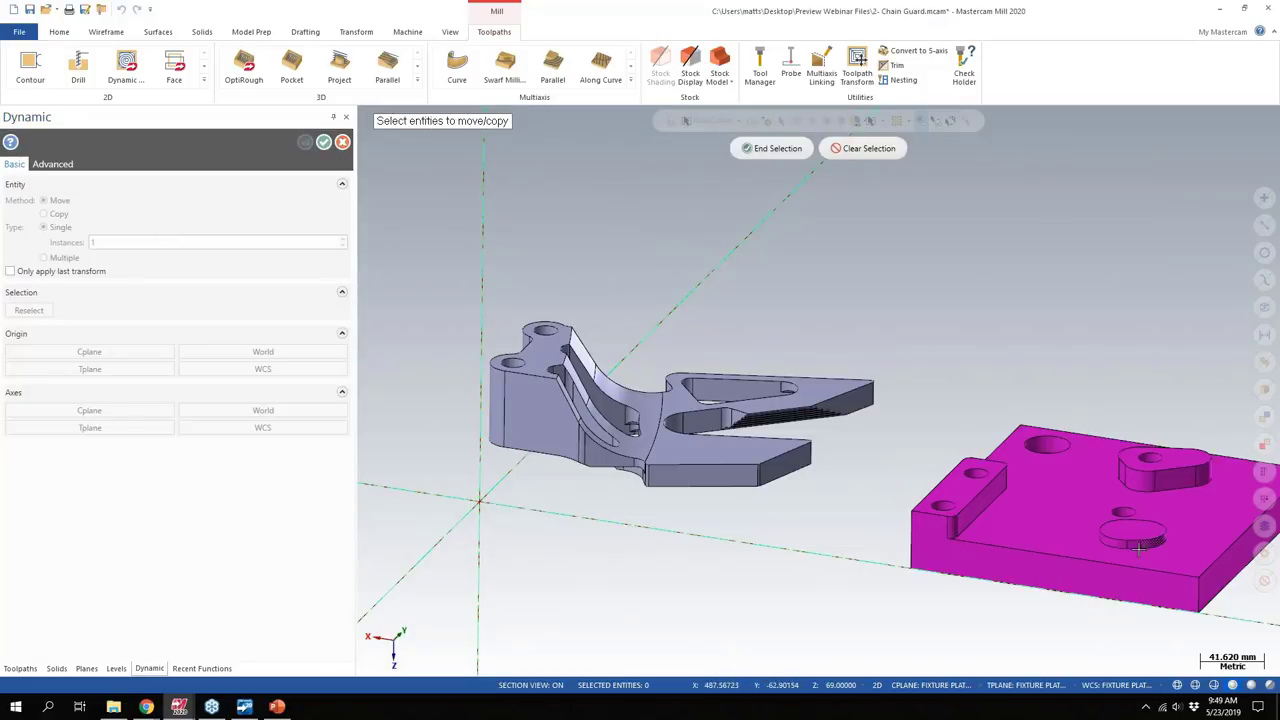
pyautogui.click(1056, 512)
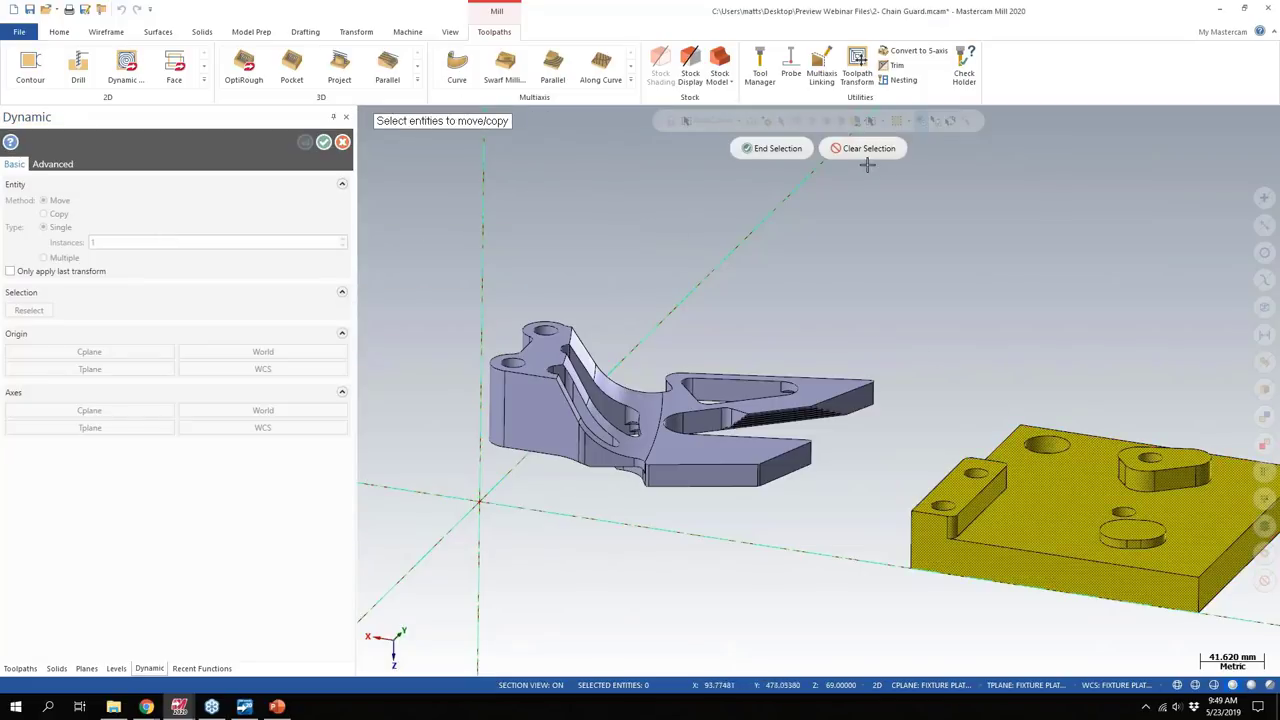
pyautogui.click(771, 150)
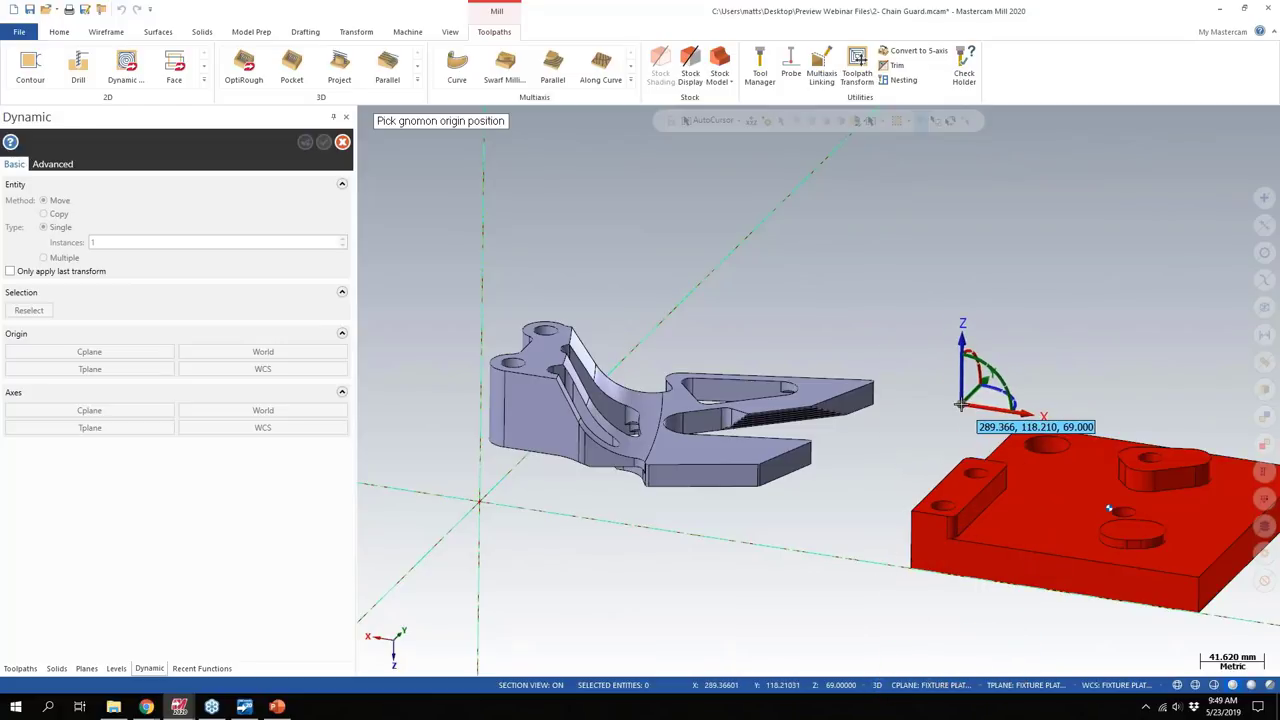
pyautogui.click(946, 508)
pyautogui.click(946, 505)
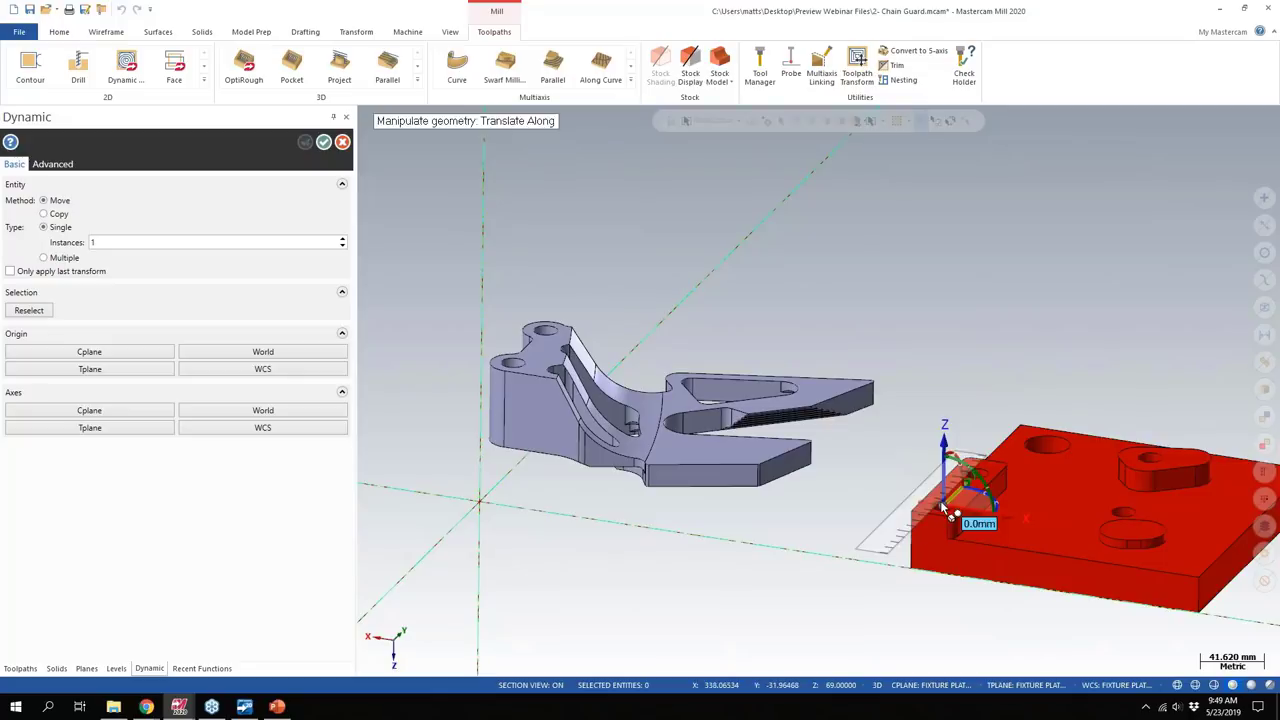
# Step: Translate the fixture base -300 mm along X to line up with the guard's front hole, and finish the merge
pyautogui.click(946, 507)
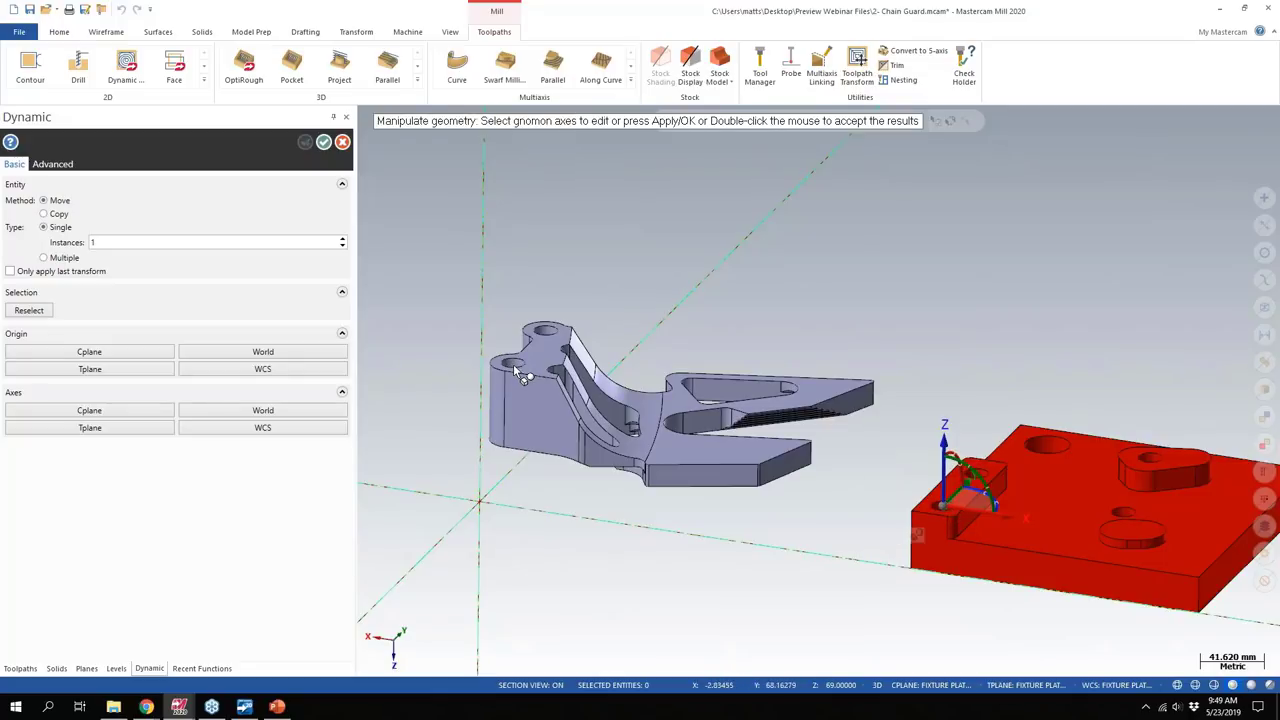
pyautogui.click(975, 512)
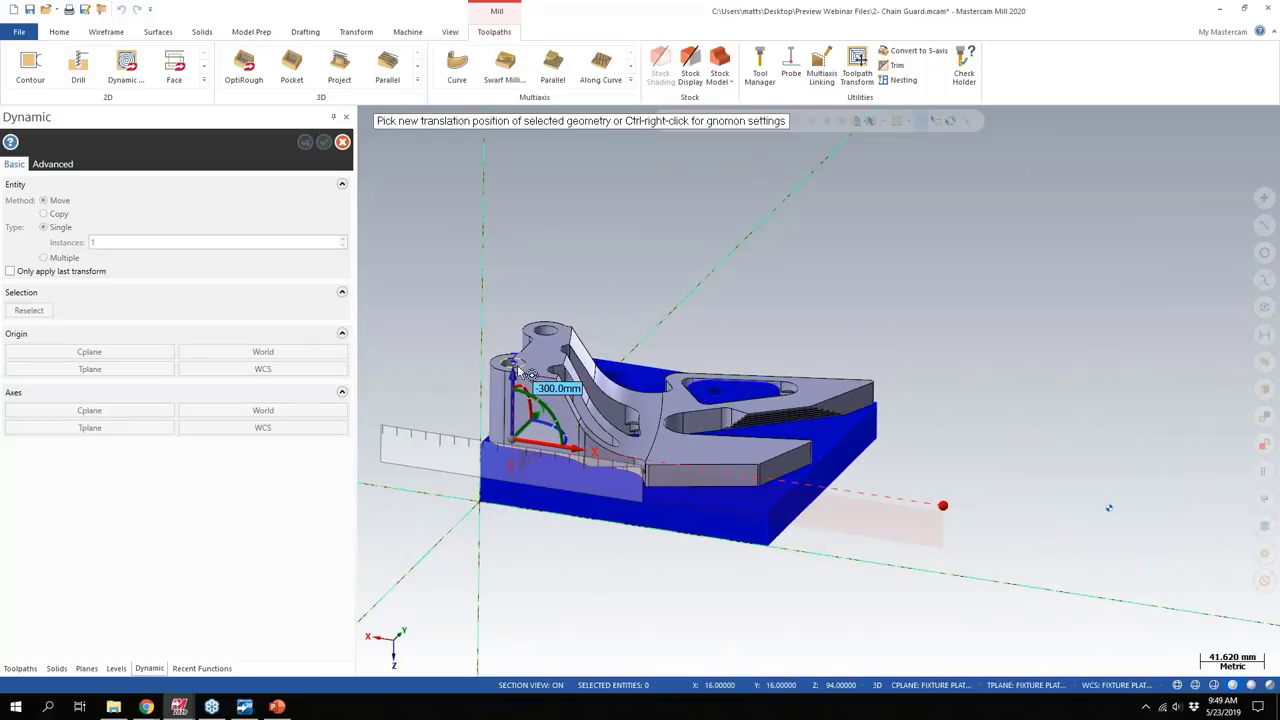
pyautogui.click(520, 372)
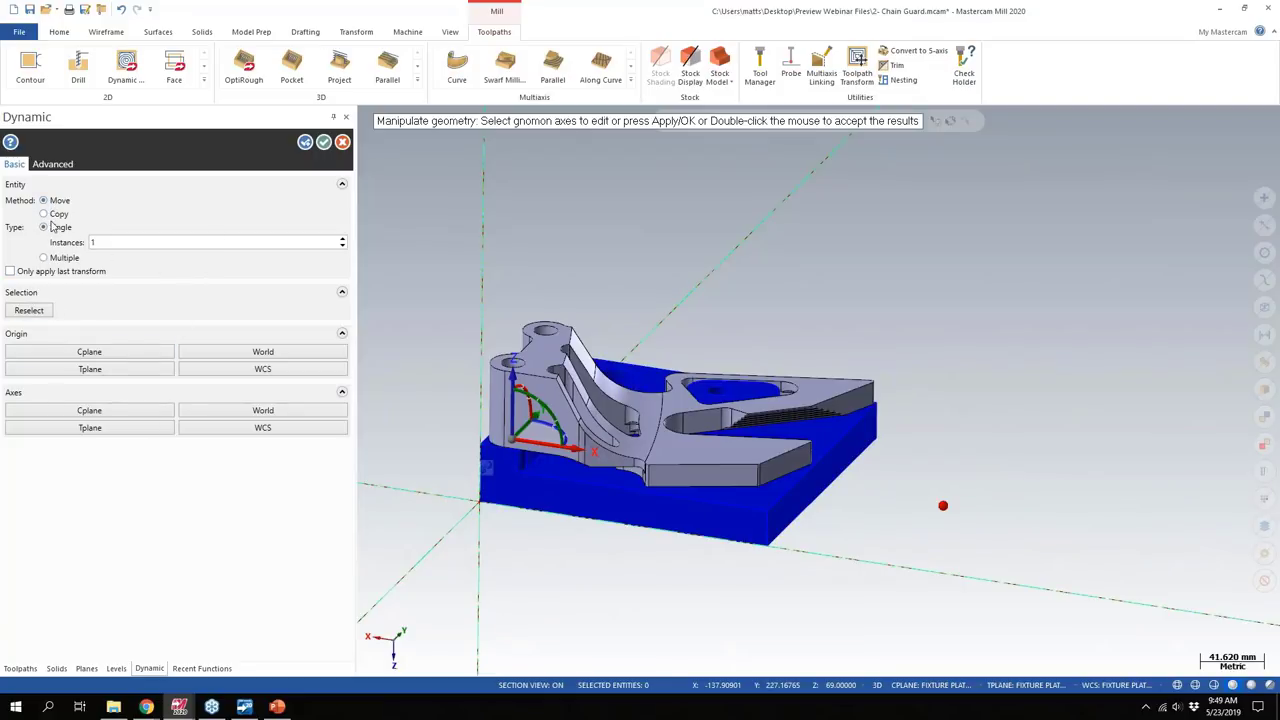
pyautogui.click(324, 143)
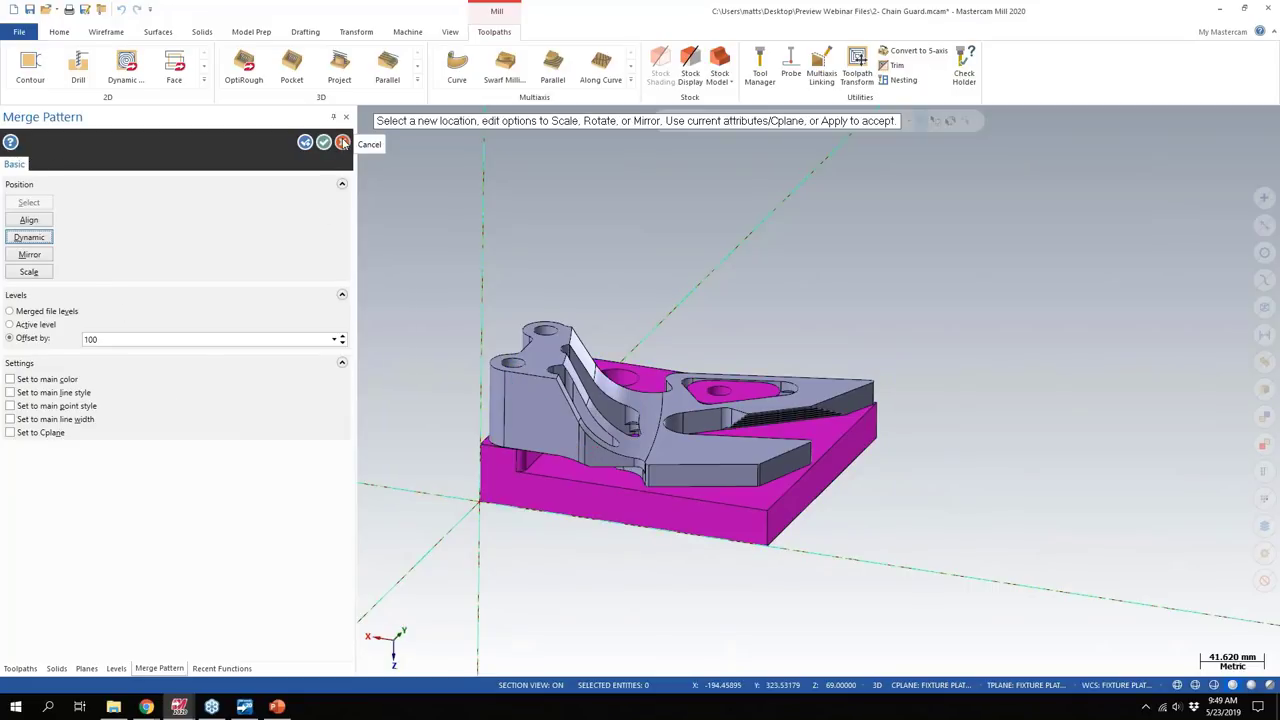
pyautogui.click(342, 143)
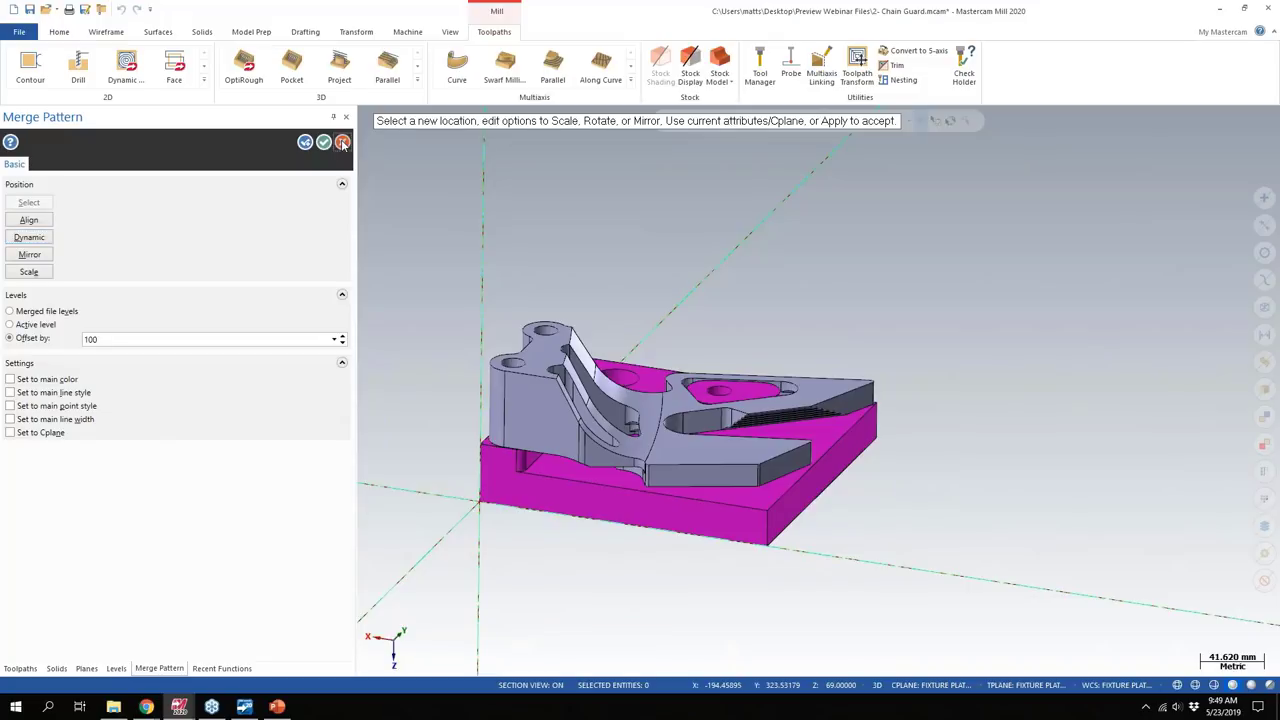
# Step: Make level 85, Fixture, visible in the levels list
pyautogui.moveTo(660, 355)
pyautogui.mouseDown(button='middle')
pyautogui.moveTo(720, 310)
pyautogui.moveTo(646, 340)
pyautogui.moveTo(657, 345)
pyautogui.mouseUp(button='middle')
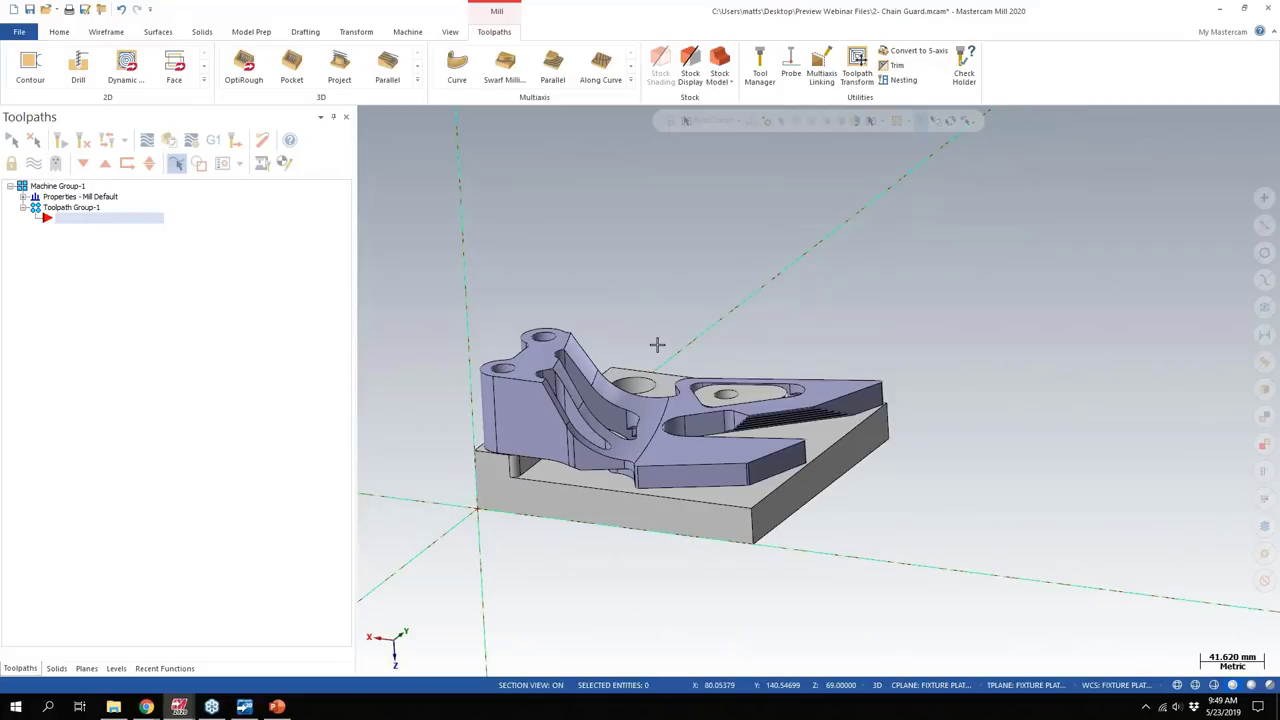
pyautogui.moveTo(790, 333); pyautogui.dragTo(731, 315, button='middle')
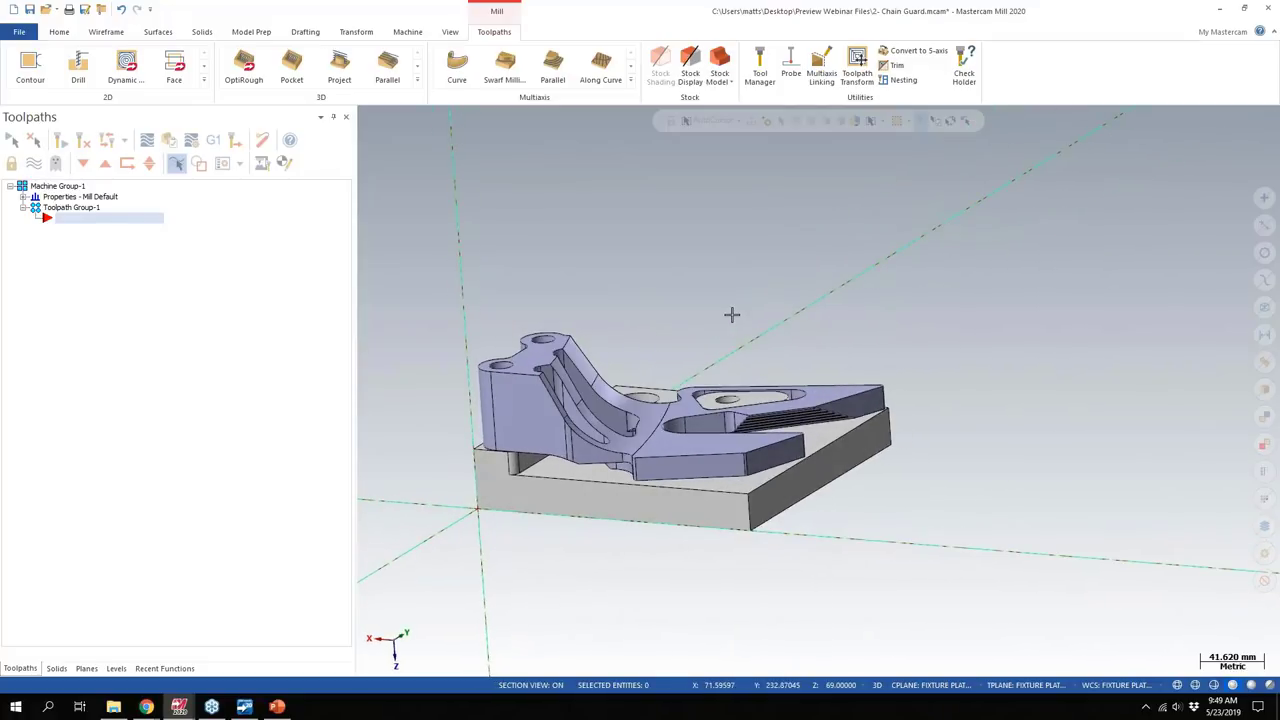
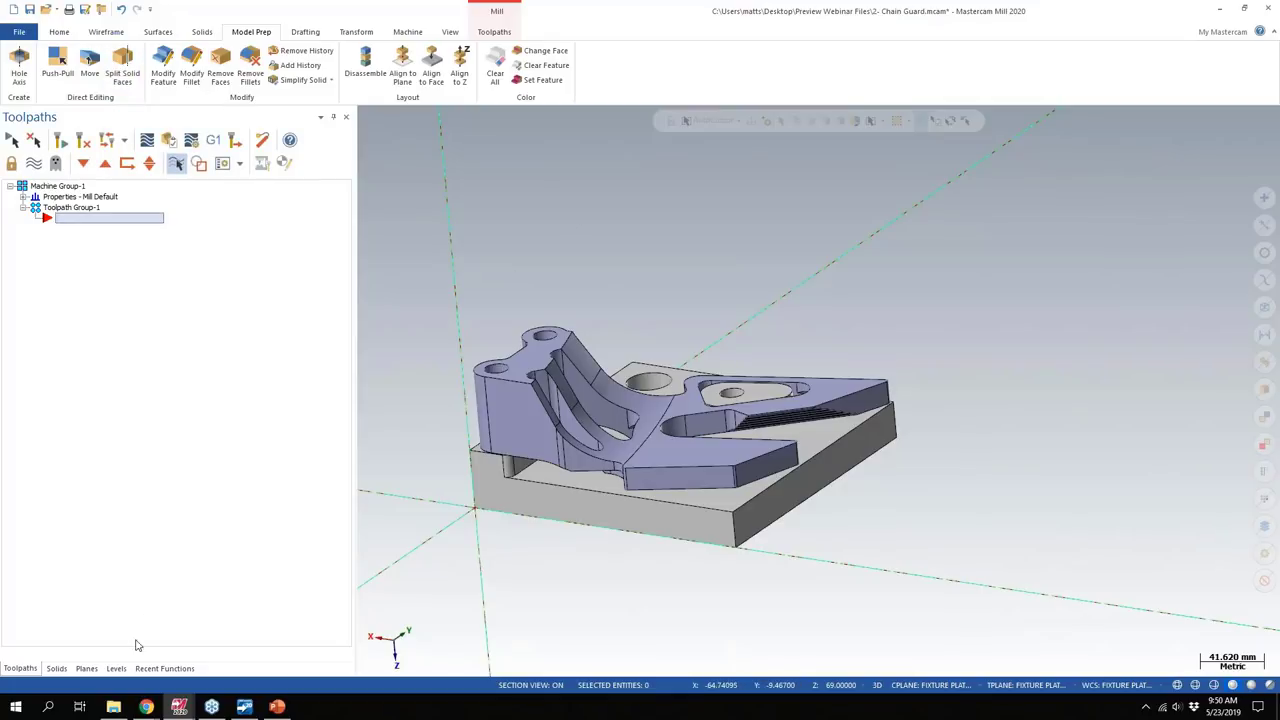
pyautogui.click(116, 668)
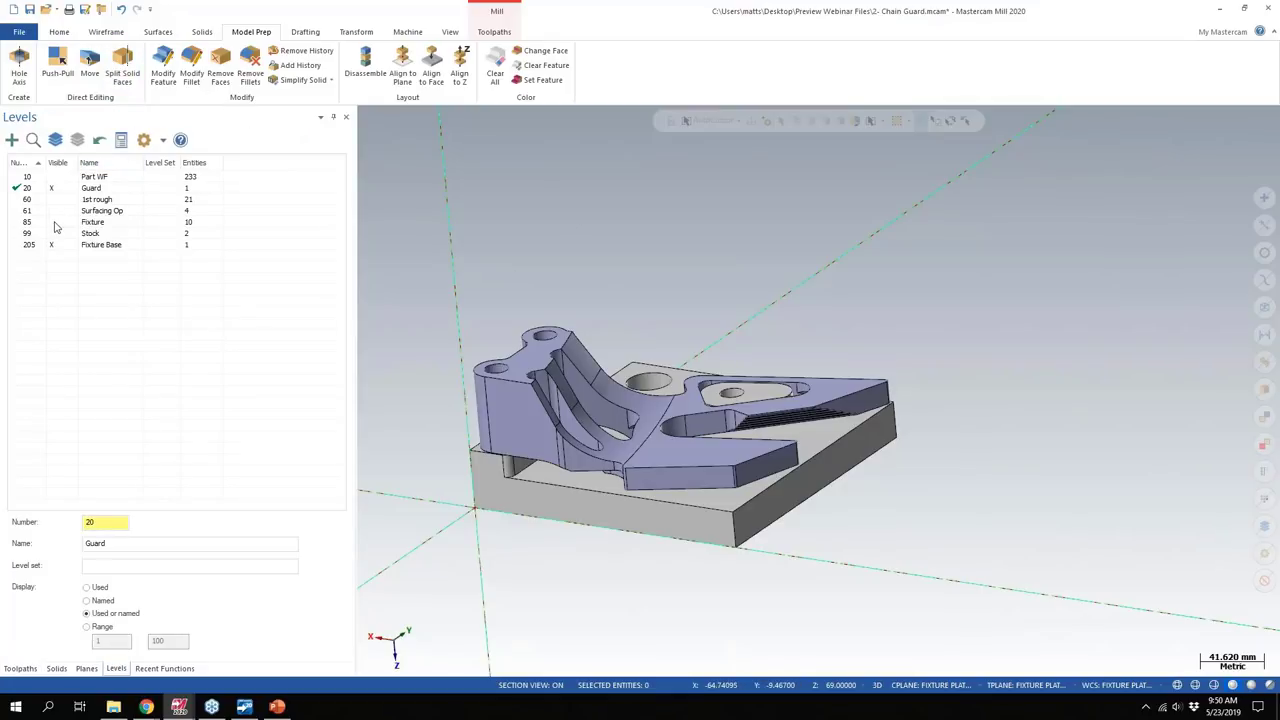
pyautogui.click(135, 222)
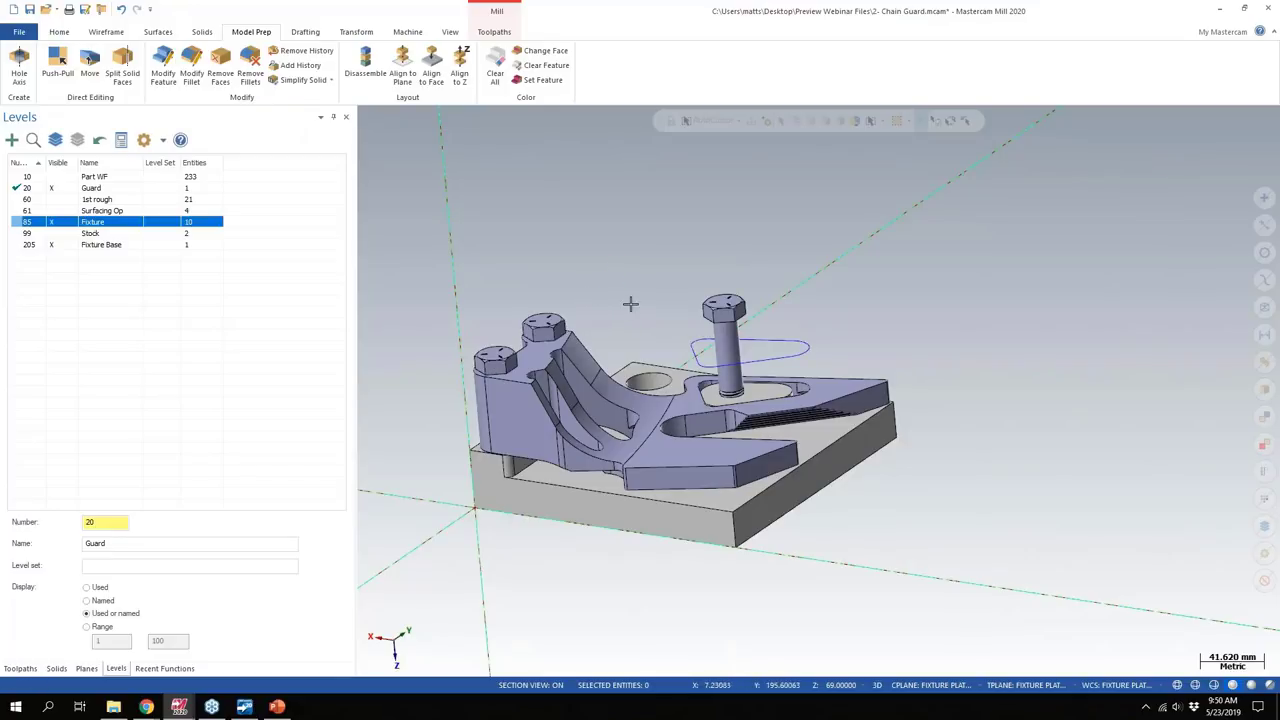
# Step: Split the guard's top face around the triangular pocket using the closed wireframe profile above it
pyautogui.moveTo(629, 300); pyautogui.dragTo(531, 241, button='middle')
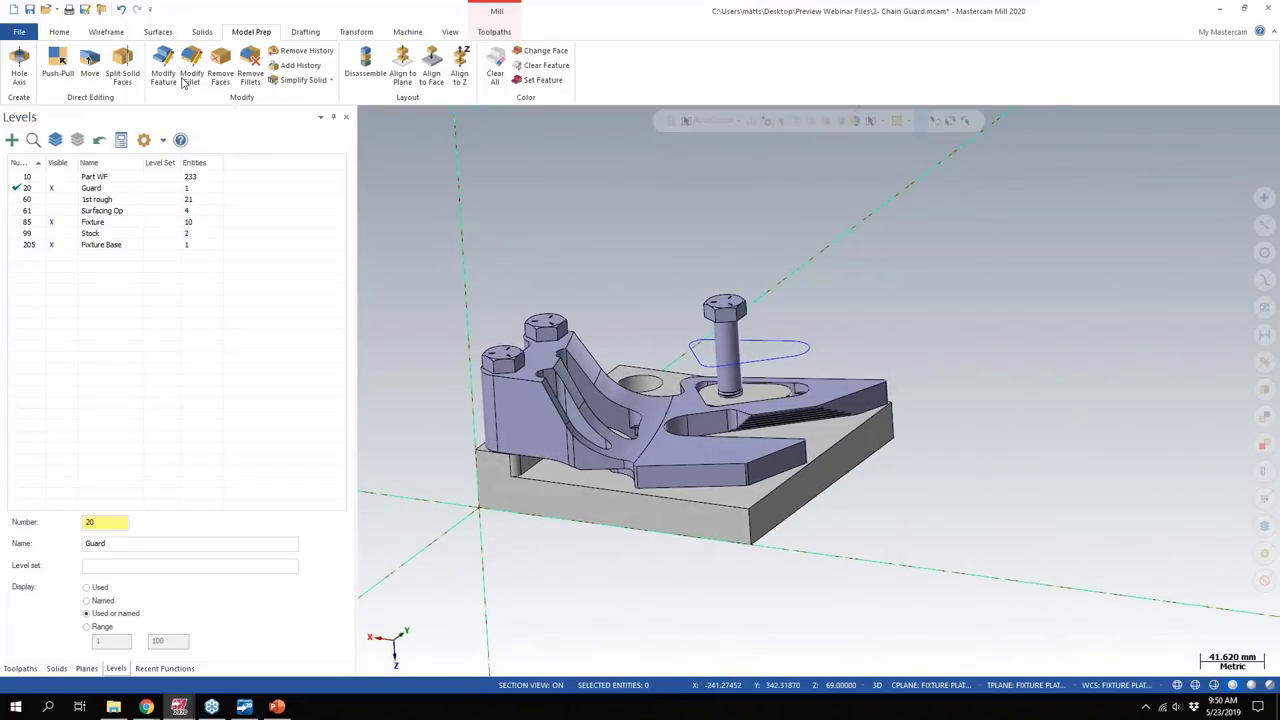
pyautogui.click(123, 70)
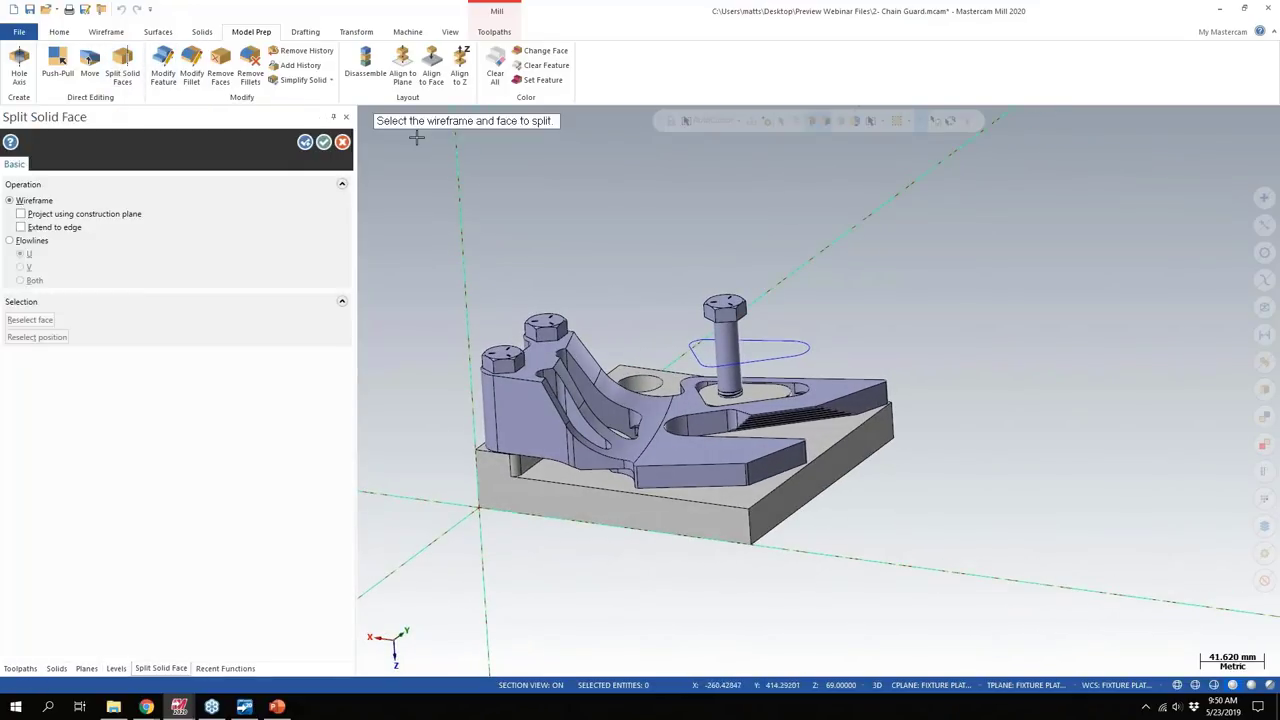
pyautogui.click(692, 343)
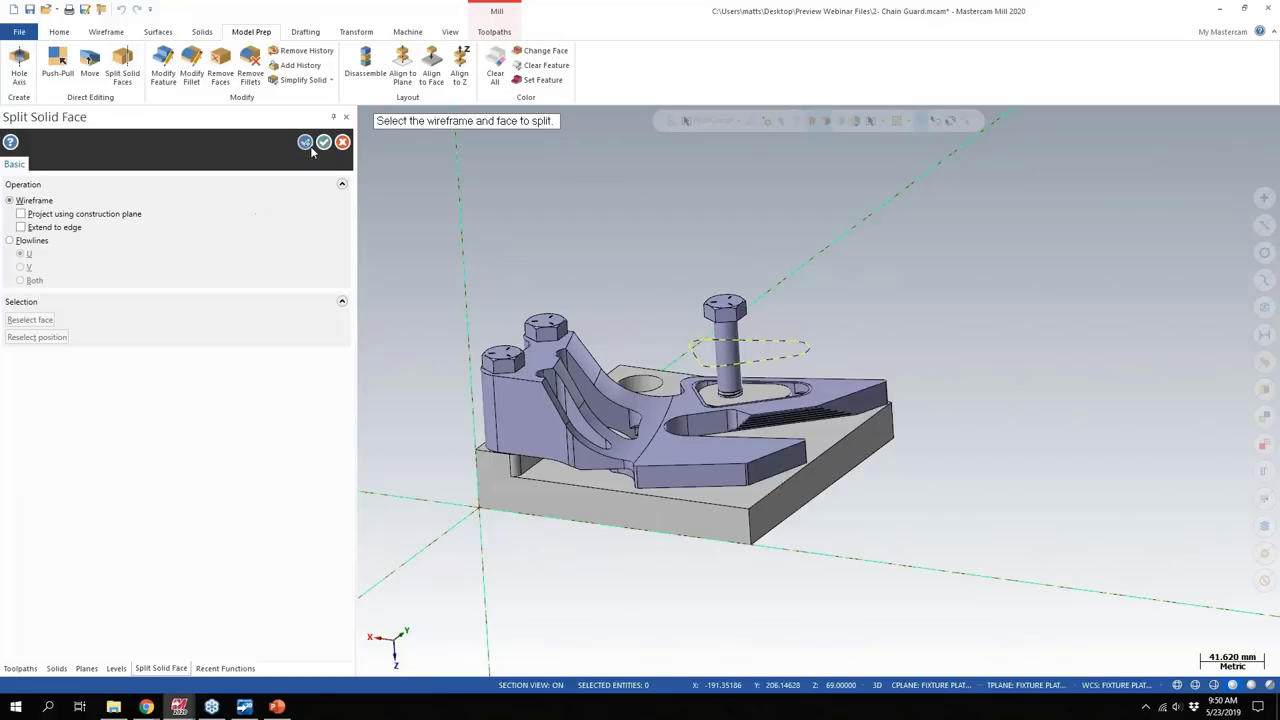
pyautogui.click(323, 146)
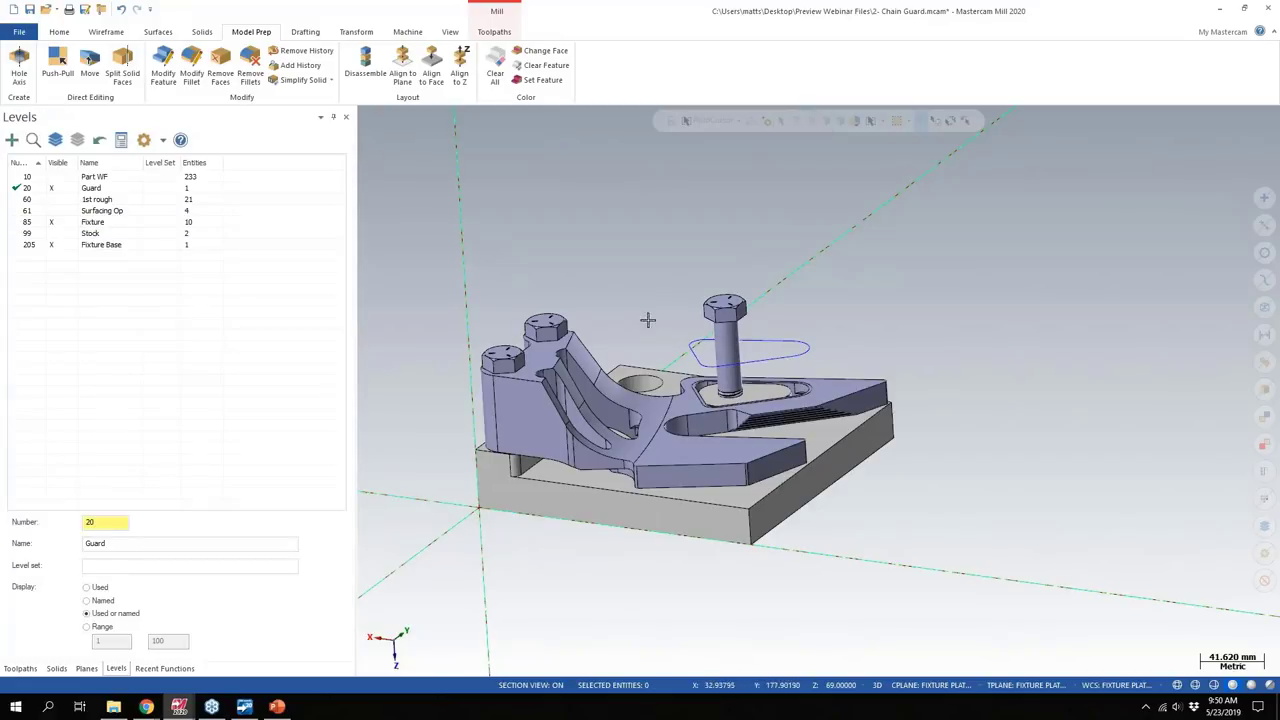
# Step: Examine face highlighting around the split pocket face, and review the Selection and Screen settings in System Configuration, including Solids by faces
pyautogui.moveTo(651, 317); pyautogui.dragTo(706, 395, button='middle')
pyautogui.scroll(3, 706, 395)
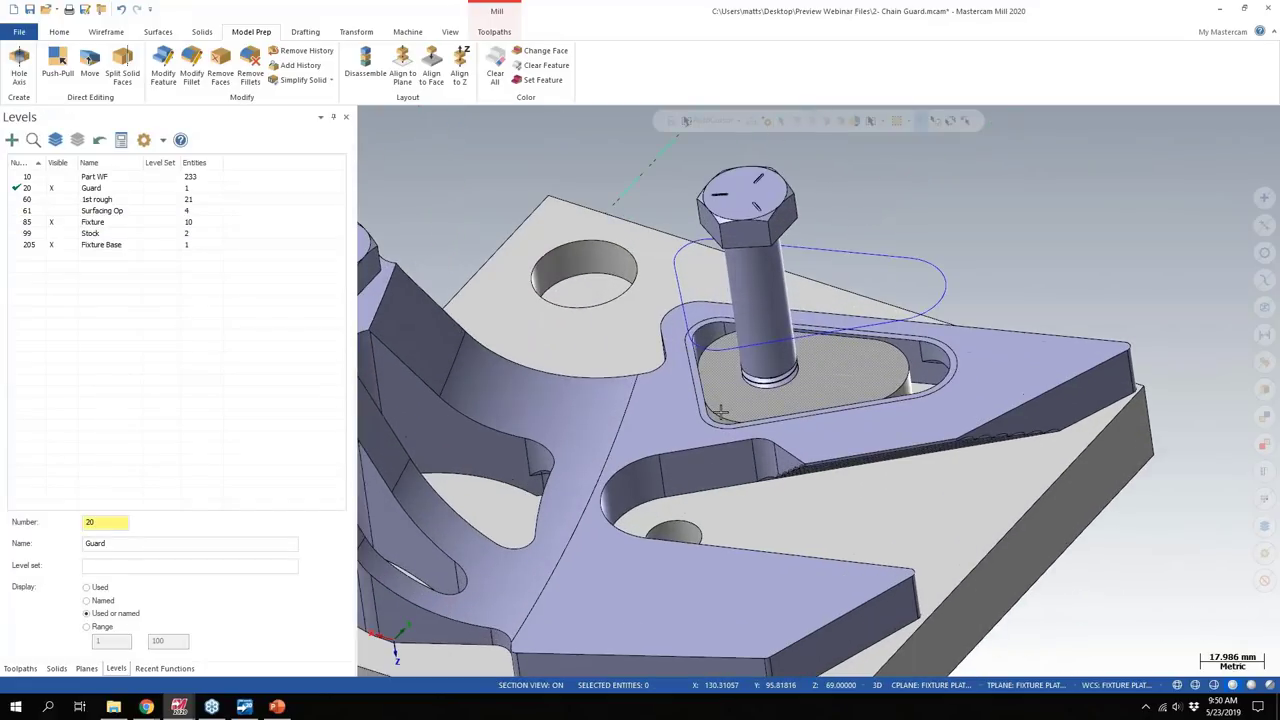
pyautogui.scroll(2, 720, 410)
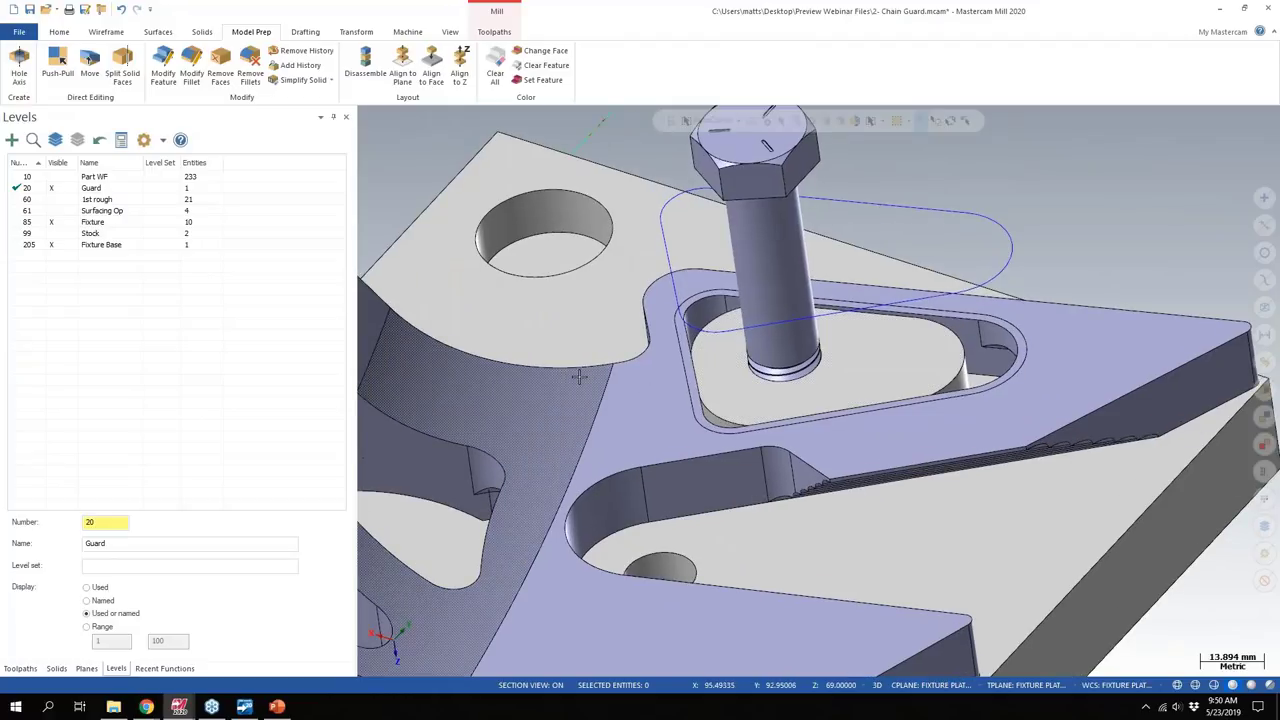
pyautogui.moveTo(709, 378)
pyautogui.mouseDown(button='middle')
pyautogui.moveTo(722, 334)
pyautogui.moveTo(667, 353)
pyautogui.mouseUp(button='middle')
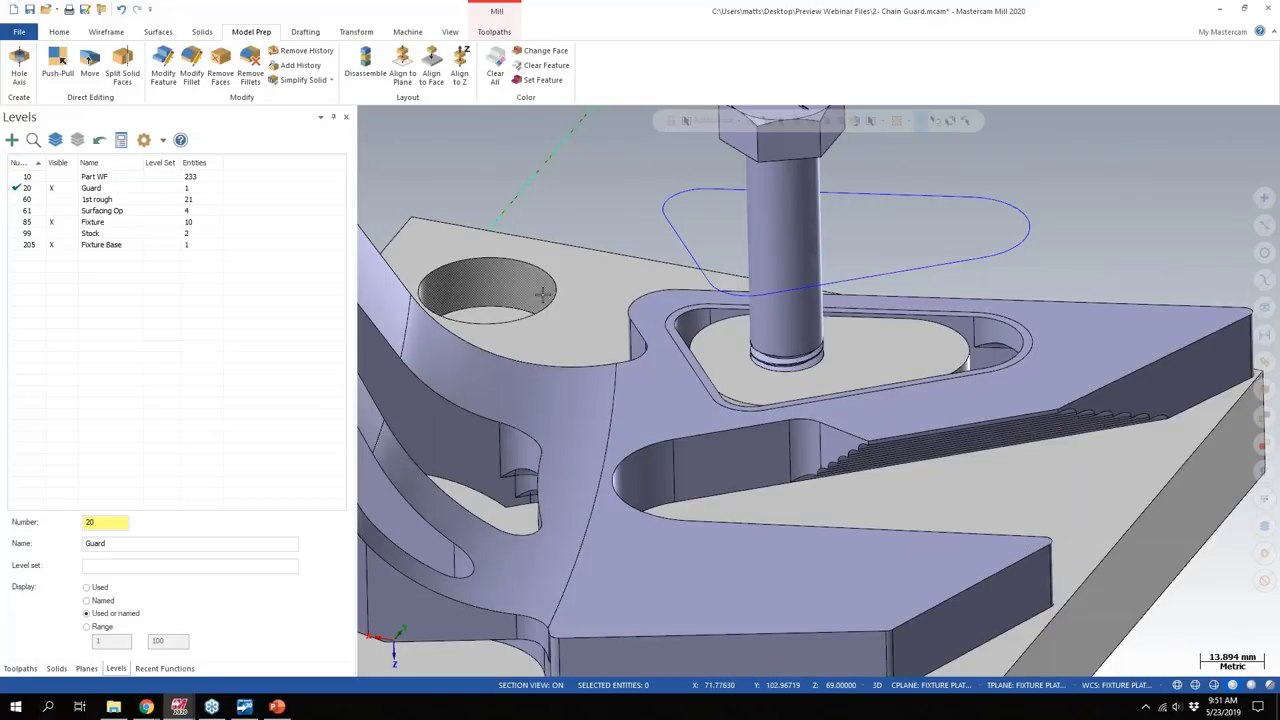
pyautogui.click(19, 31)
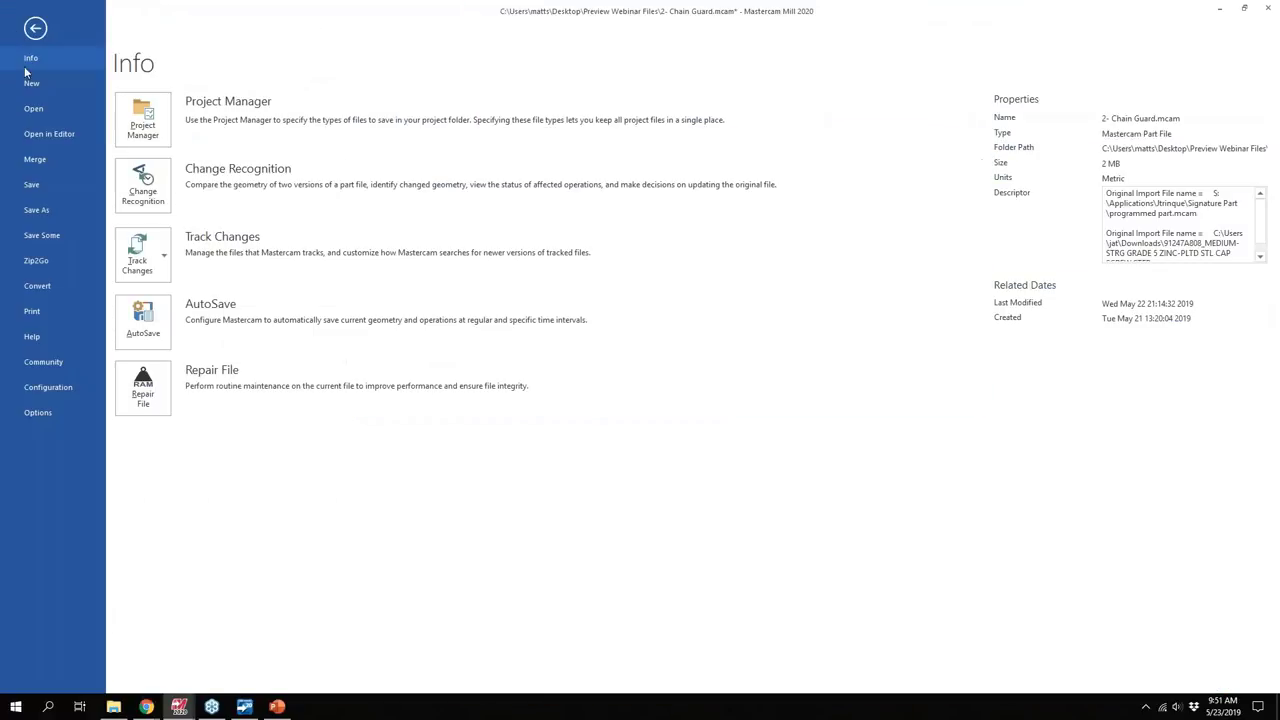
pyautogui.click(48, 389)
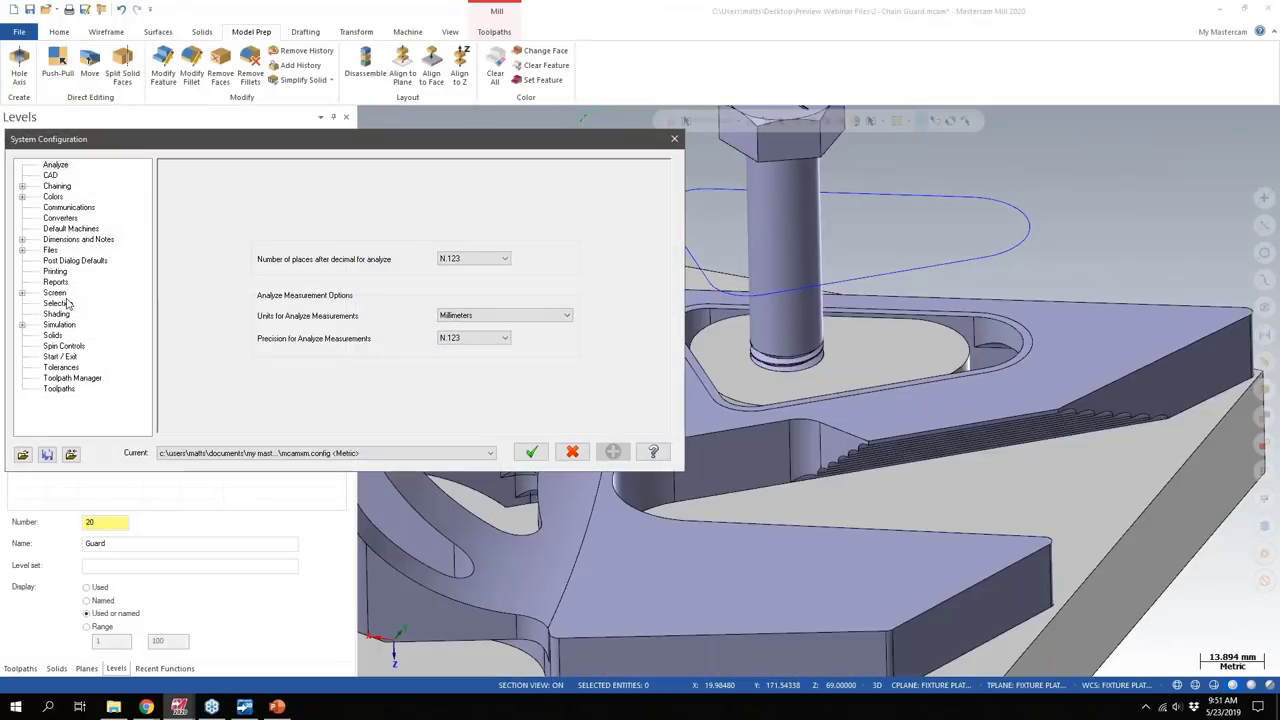
pyautogui.click(57, 302)
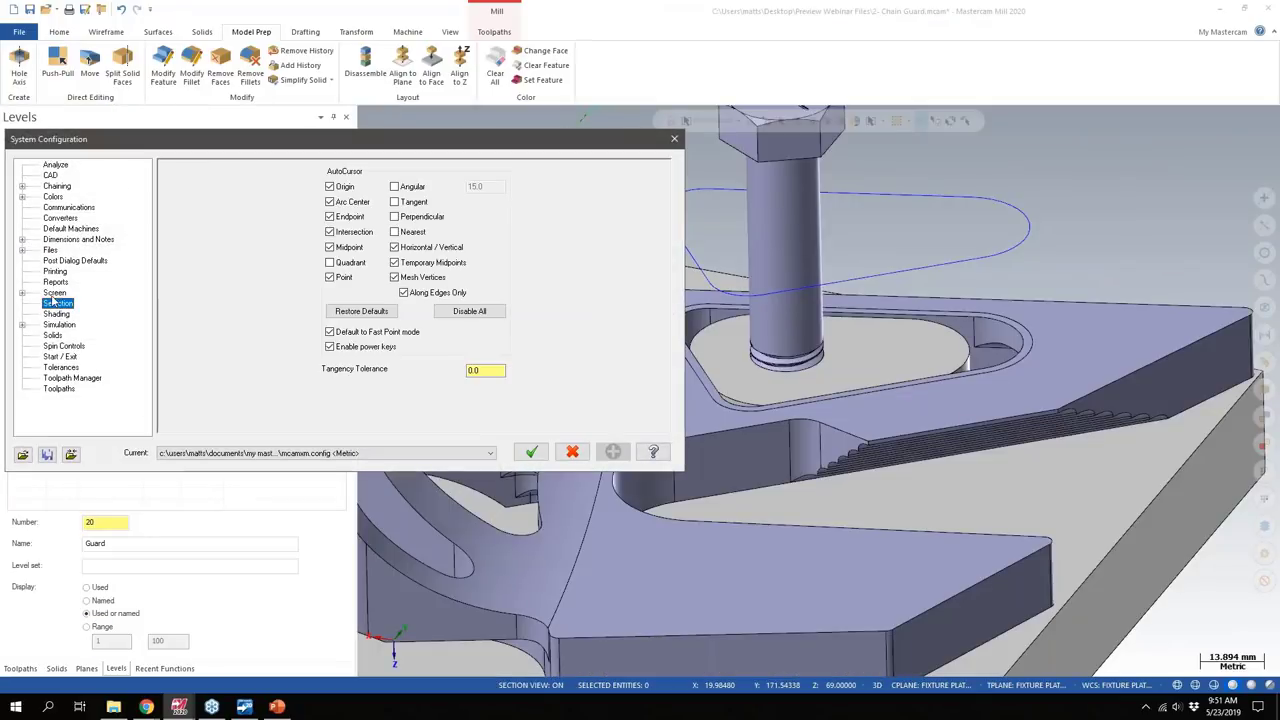
pyautogui.click(54, 293)
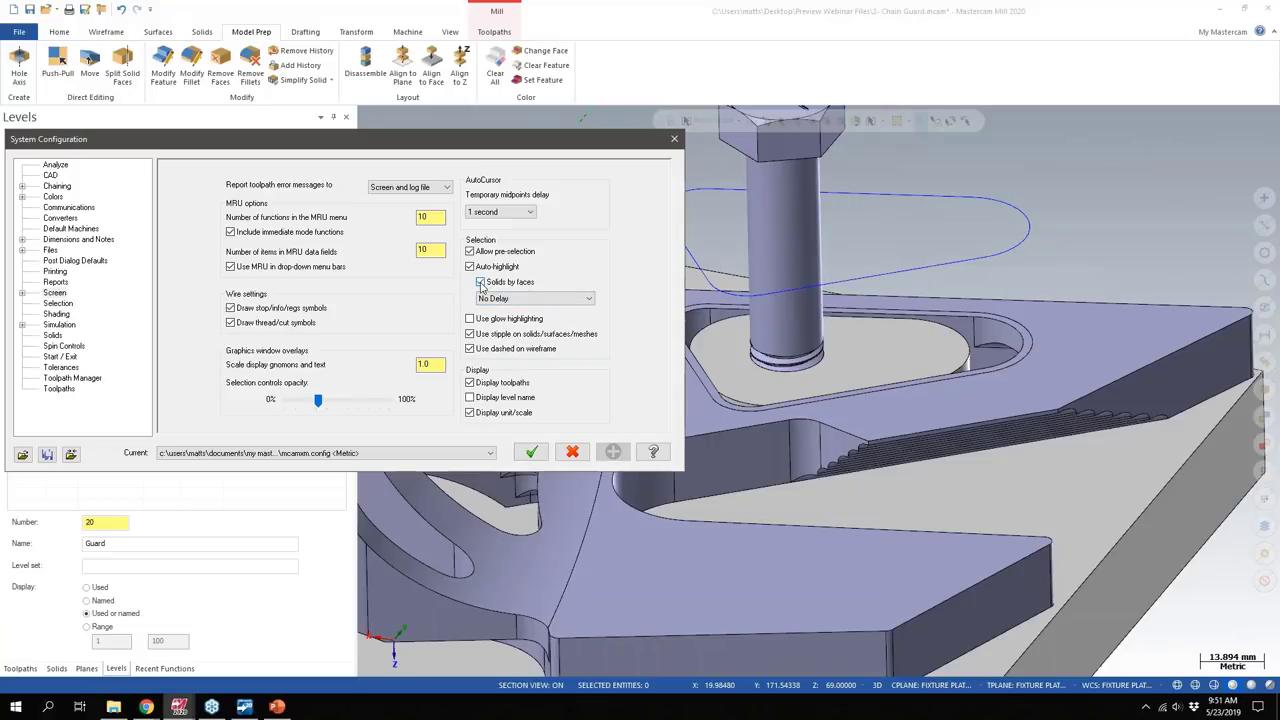
pyautogui.click(674, 138)
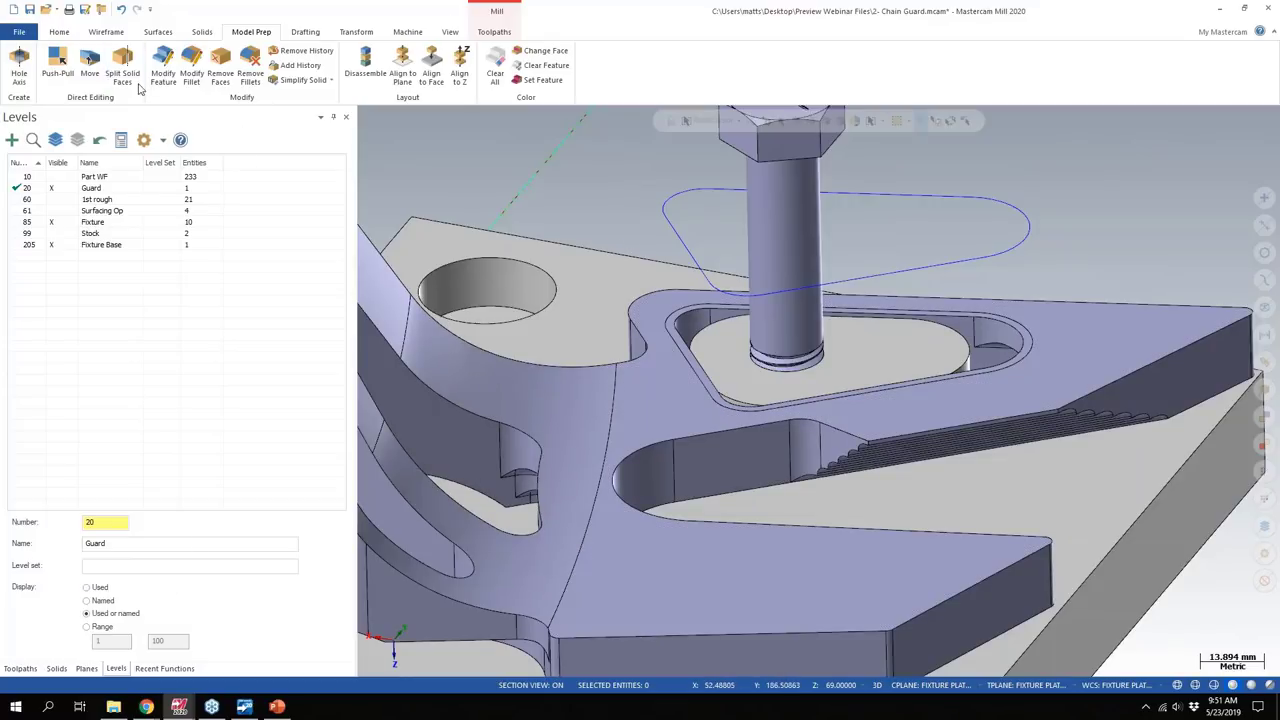
# Step: Push-pull a copy of the split face around the triangular pocket upward to above the bolt head
pyautogui.click(58, 68)
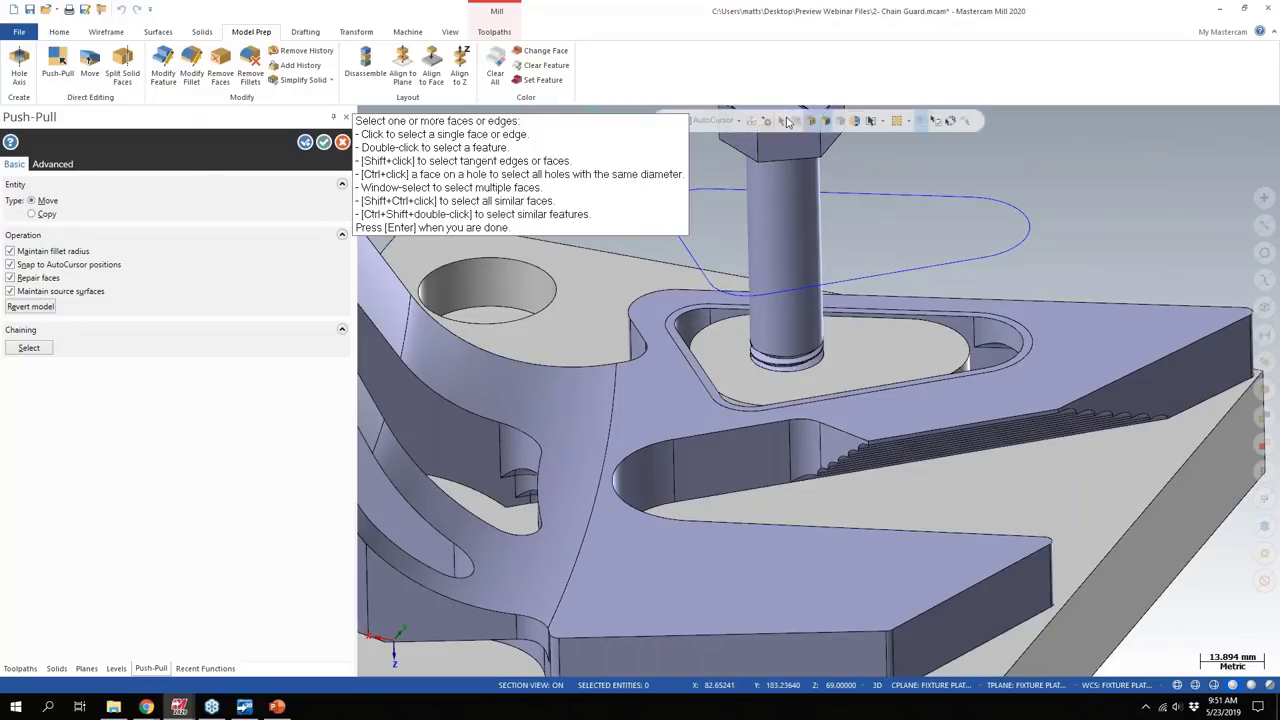
pyautogui.doubleClick(684, 350)
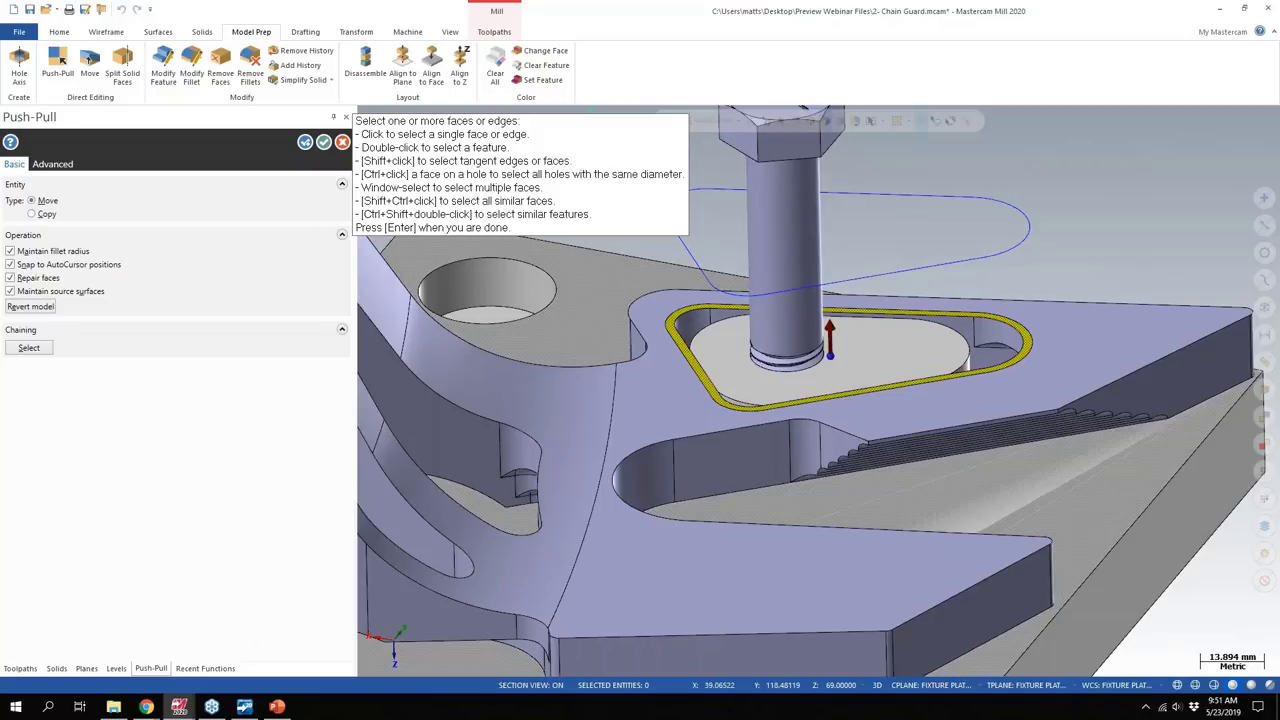
pyautogui.click(32, 214)
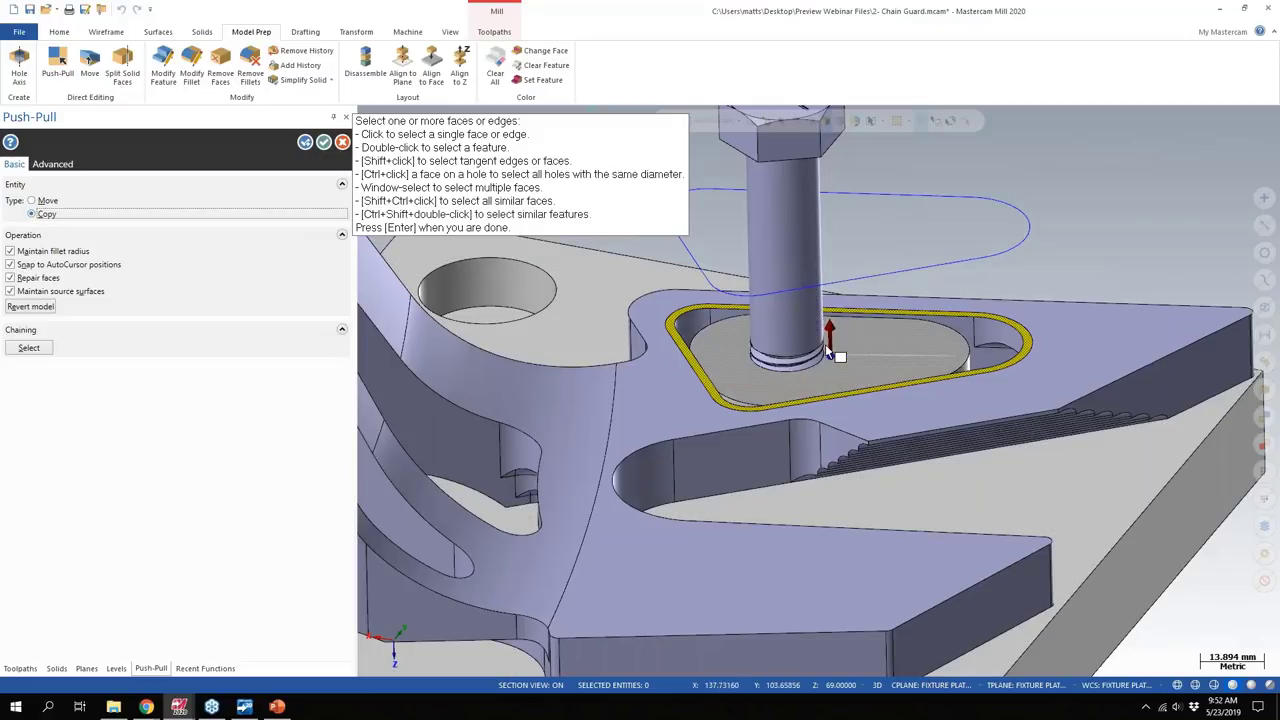
pyautogui.click(830, 348)
pyautogui.moveTo(832, 350); pyautogui.dragTo(826, 135)
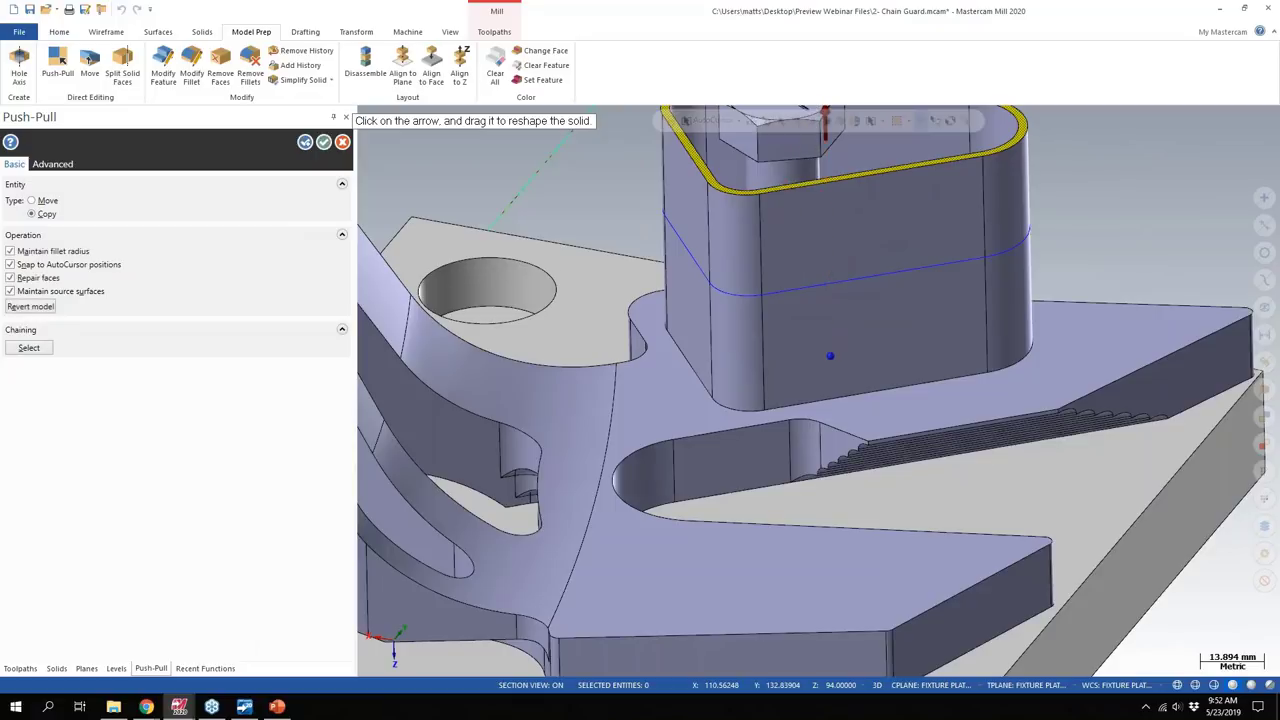
pyautogui.scroll(-3, 998, 230)
pyautogui.moveTo(937, 372); pyautogui.dragTo(900, 380, button='middle')
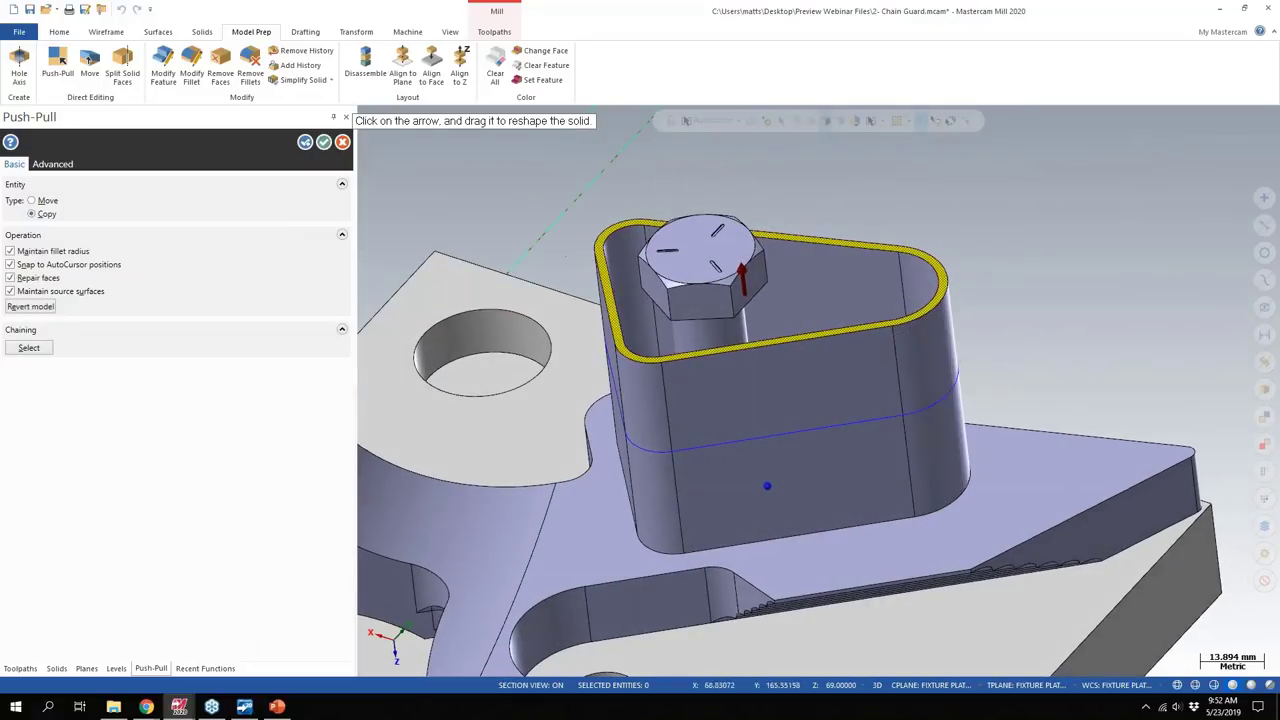
pyautogui.click(323, 142)
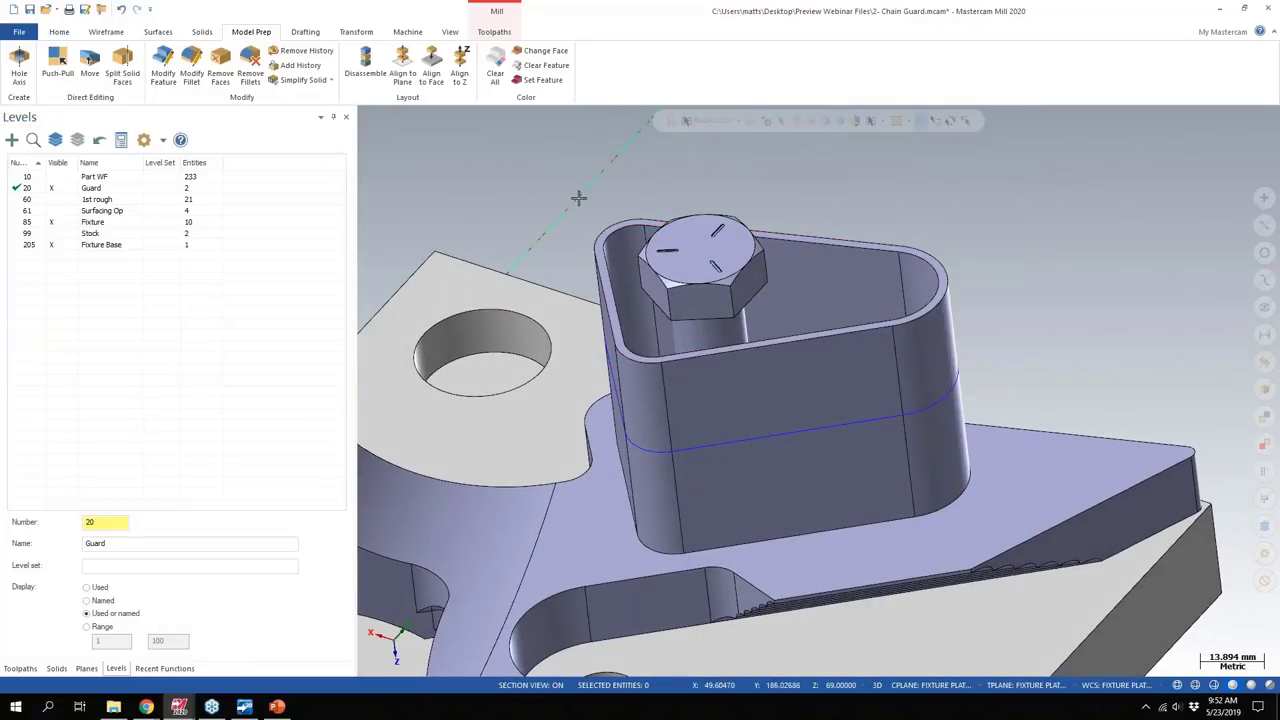
# Step: Highlight the copied solid's body from its entry in the solids list and examine it around the bolt
pyautogui.click(56, 668)
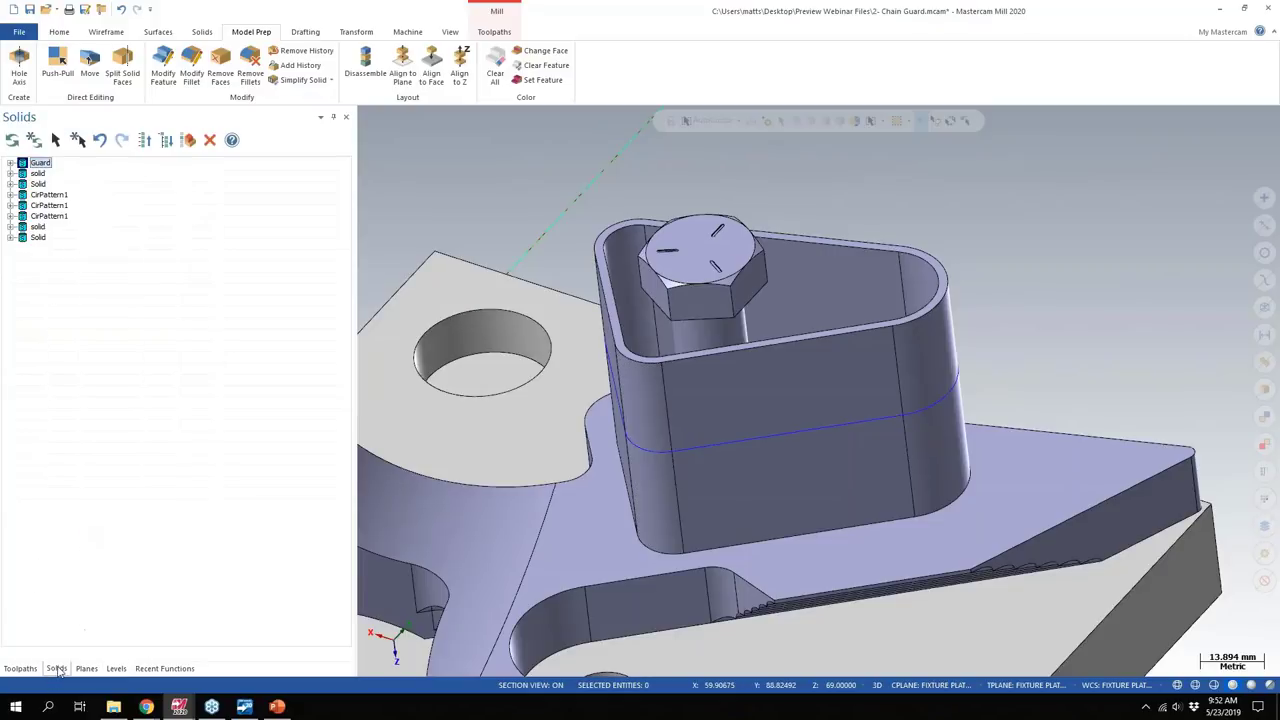
pyautogui.click(11, 238)
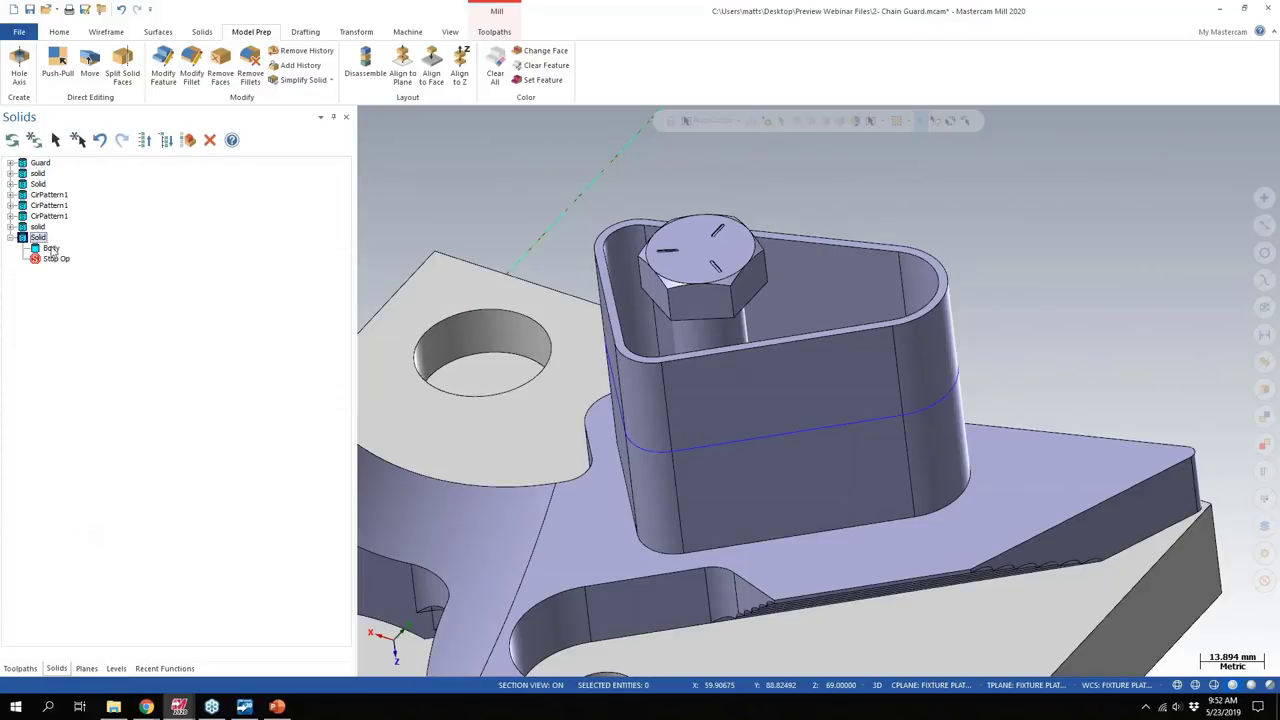
pyautogui.click(50, 248)
pyautogui.moveTo(905, 265); pyautogui.dragTo(930, 275, button='middle')
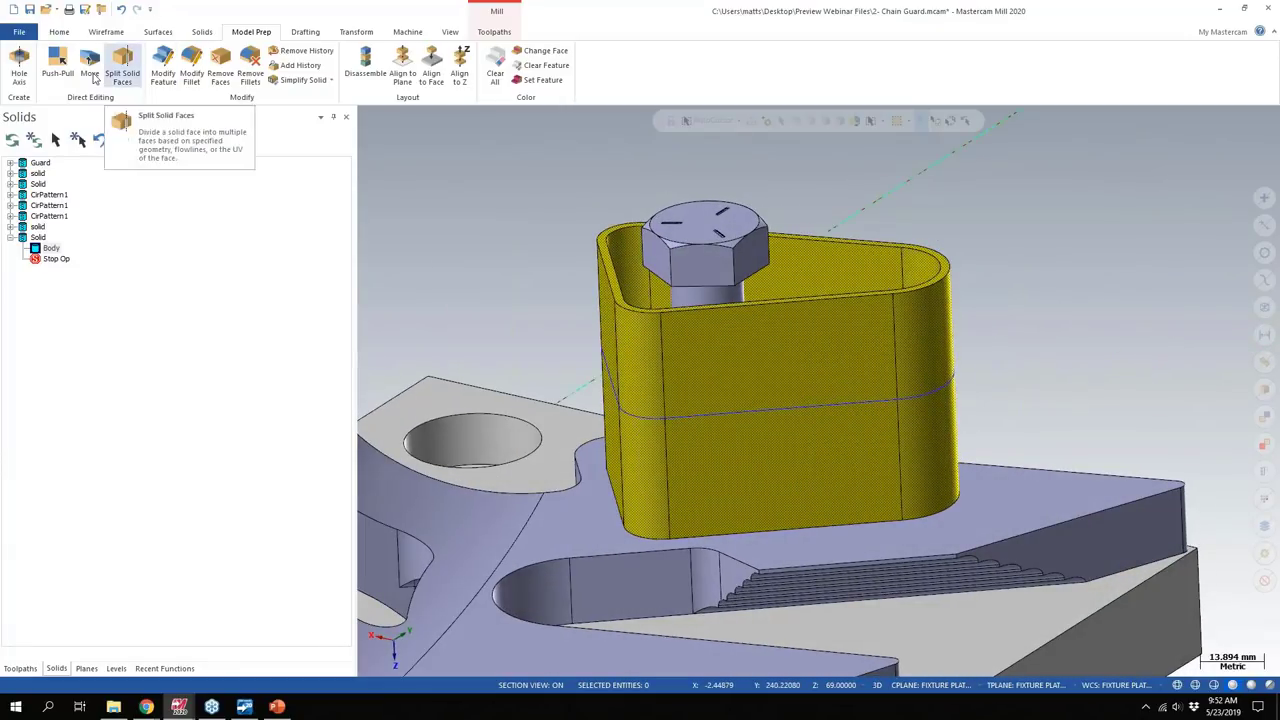
# Step: Push-pull the inner walls of the triangular clamp solid inward toward the bolt with the Copy type
pyautogui.click(58, 68)
pyautogui.moveTo(970, 217); pyautogui.dragTo(938, 248, button='middle')
pyautogui.click(825, 298)
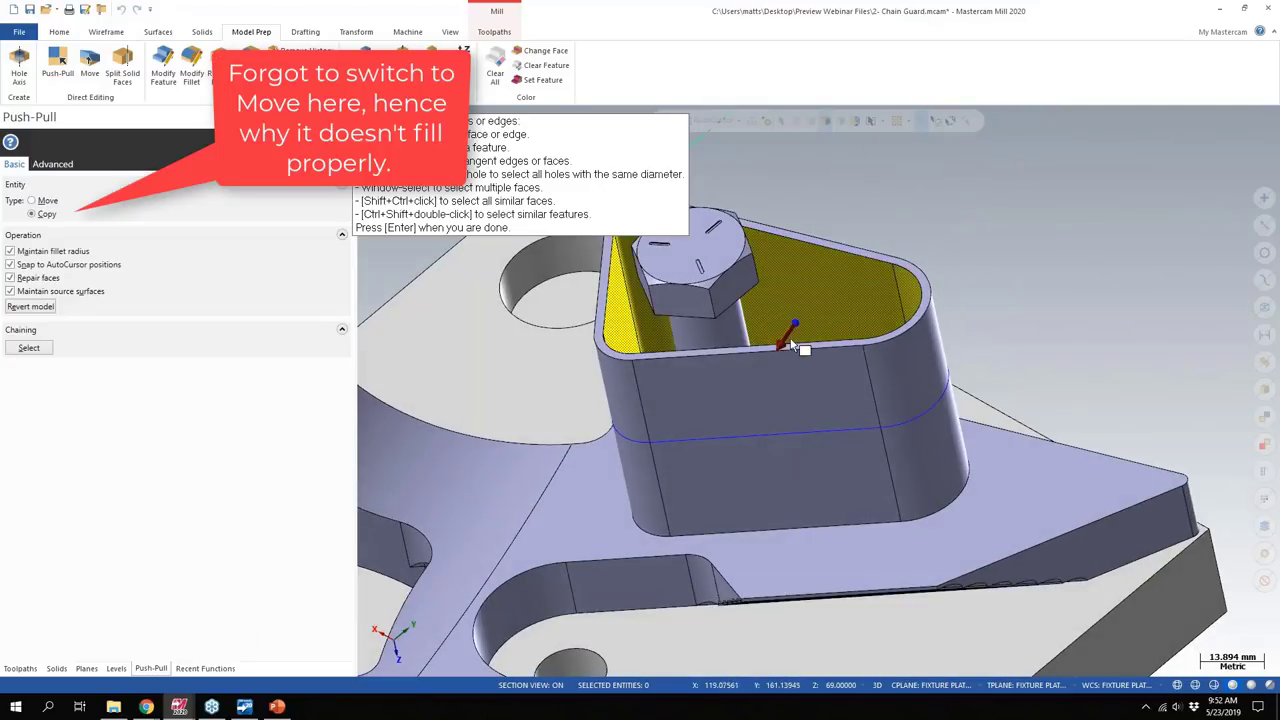
pyautogui.moveTo(840, 342); pyautogui.dragTo(680, 320)
pyautogui.moveTo(680, 320); pyautogui.dragTo(763, 246, button='middle')
pyautogui.press('Return')
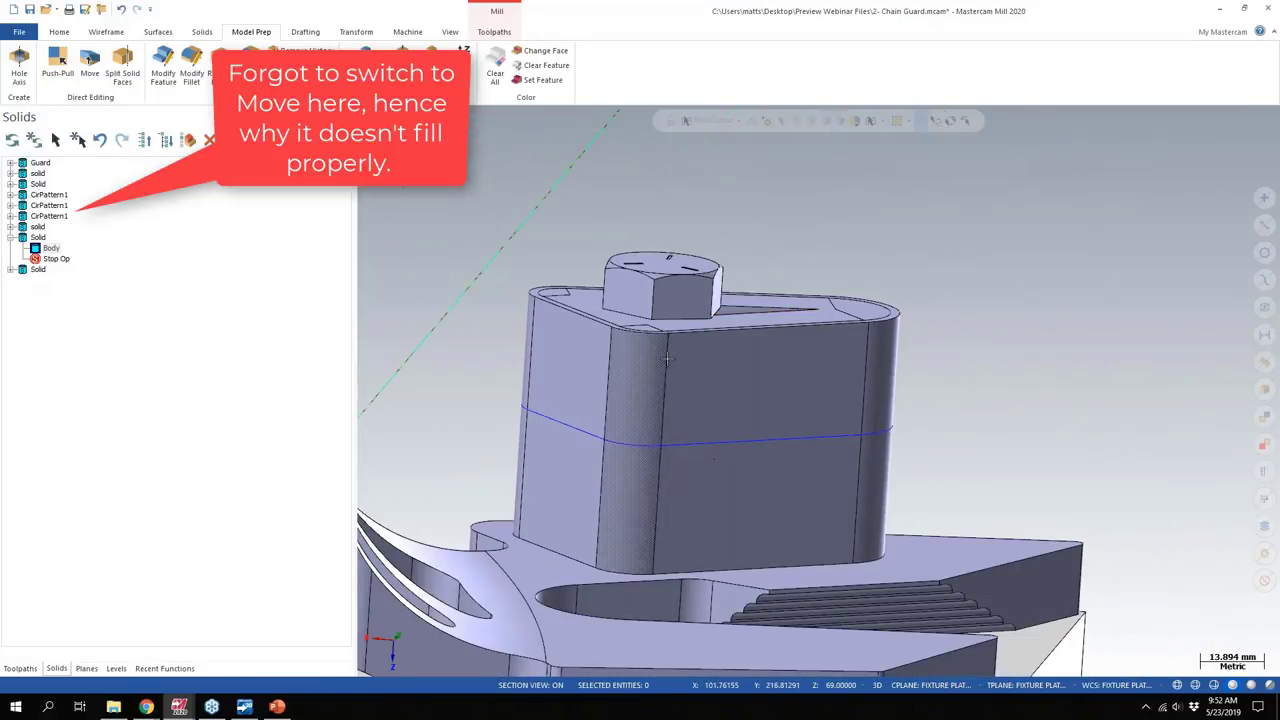
pyautogui.moveTo(763, 397); pyautogui.dragTo(692, 394, button='middle')
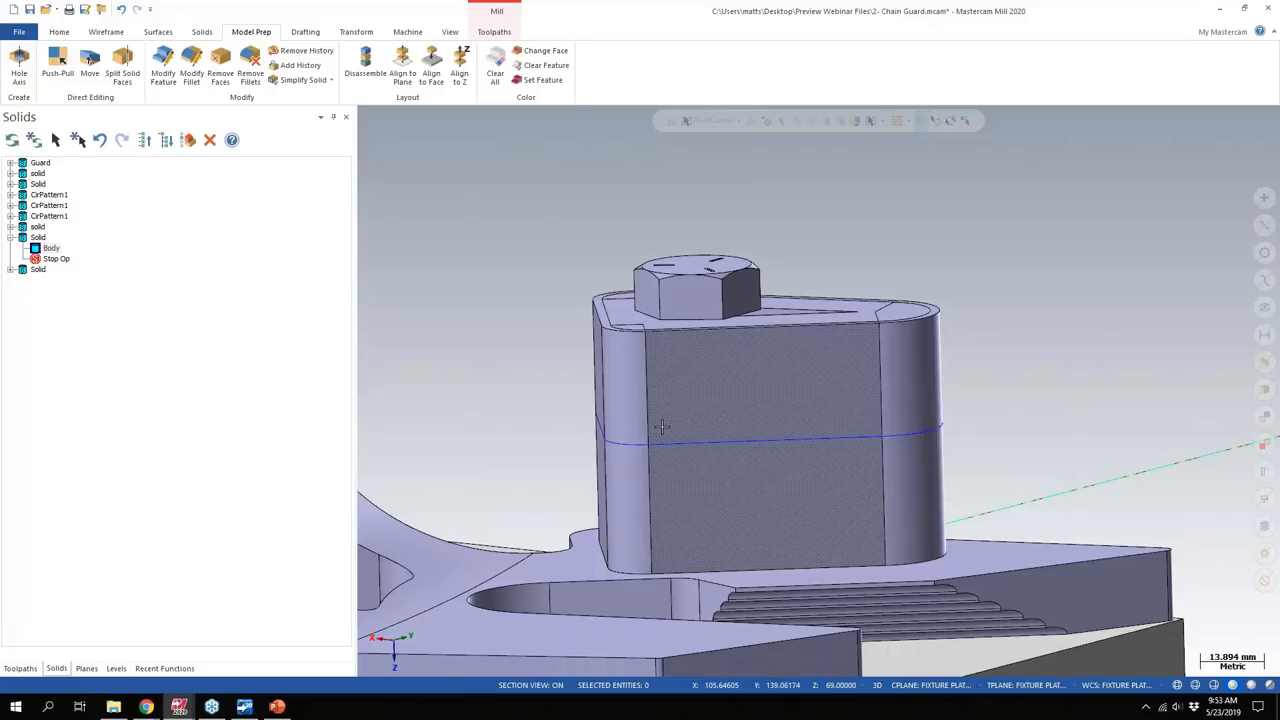
# Step: Review the Add History options for the fixture base solid, including creating operations or removing features for fillets and holes
pyautogui.click(294, 65)
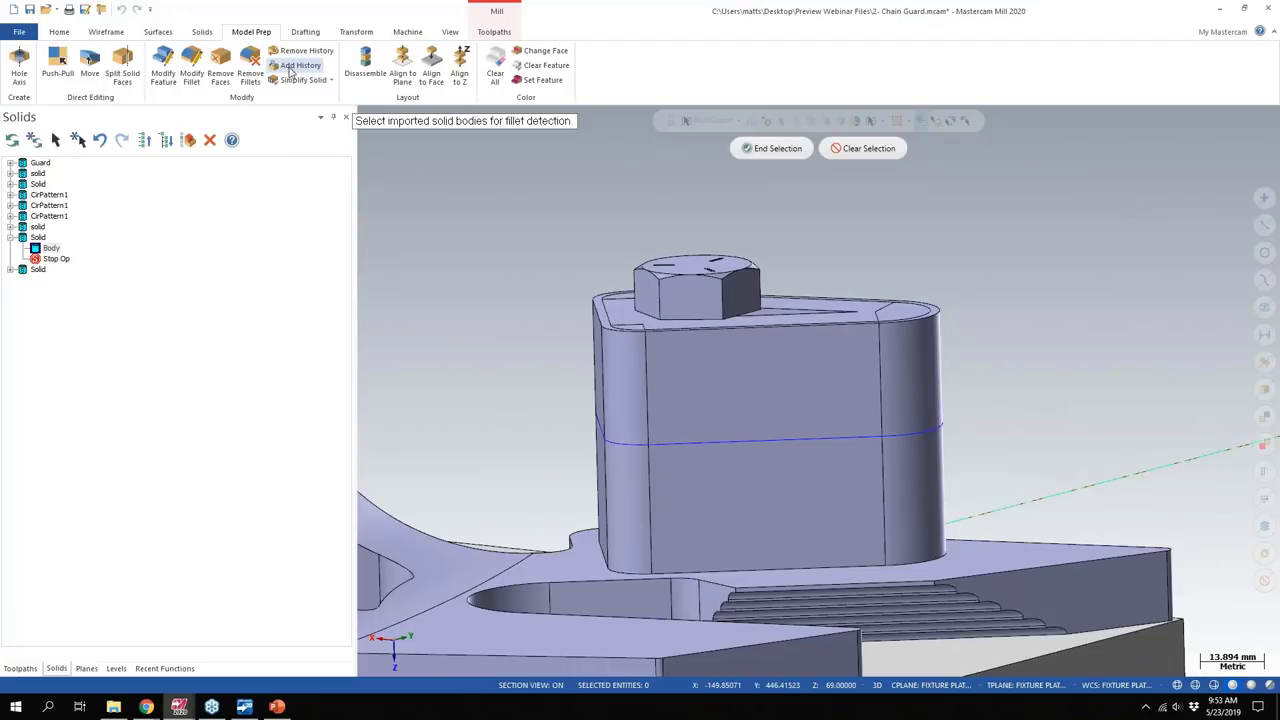
pyautogui.click(918, 661)
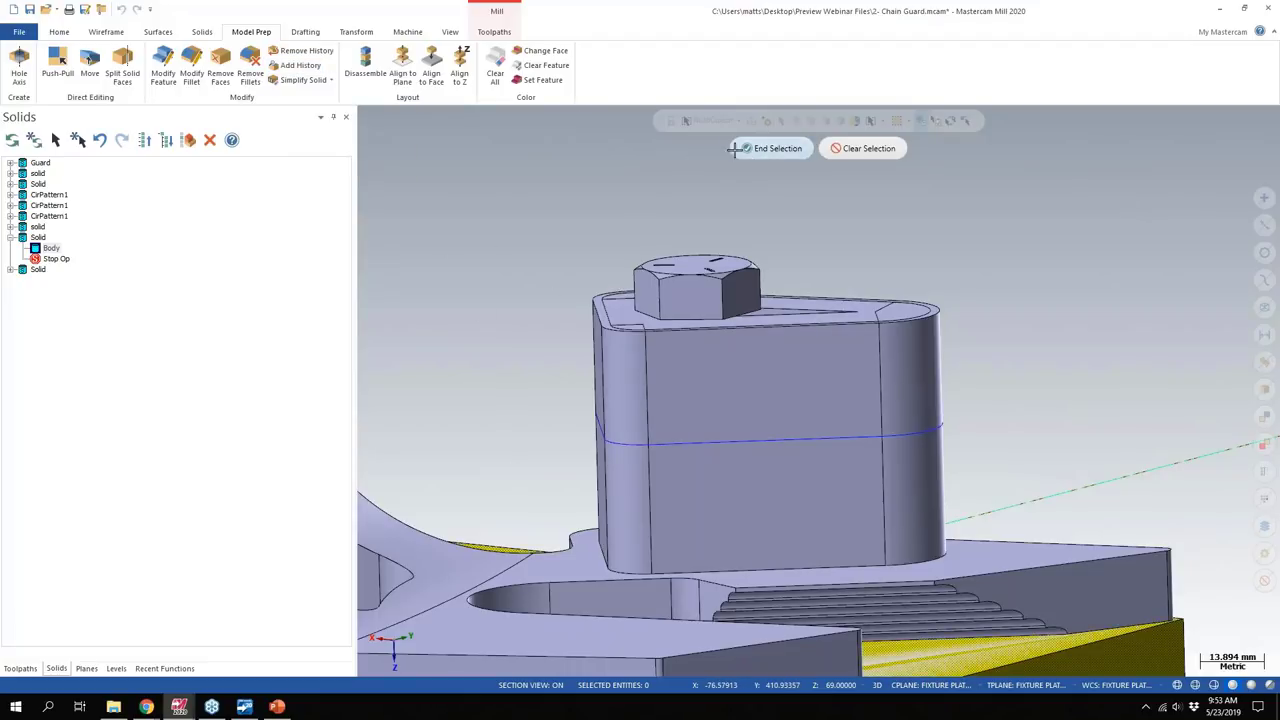
pyautogui.click(768, 148)
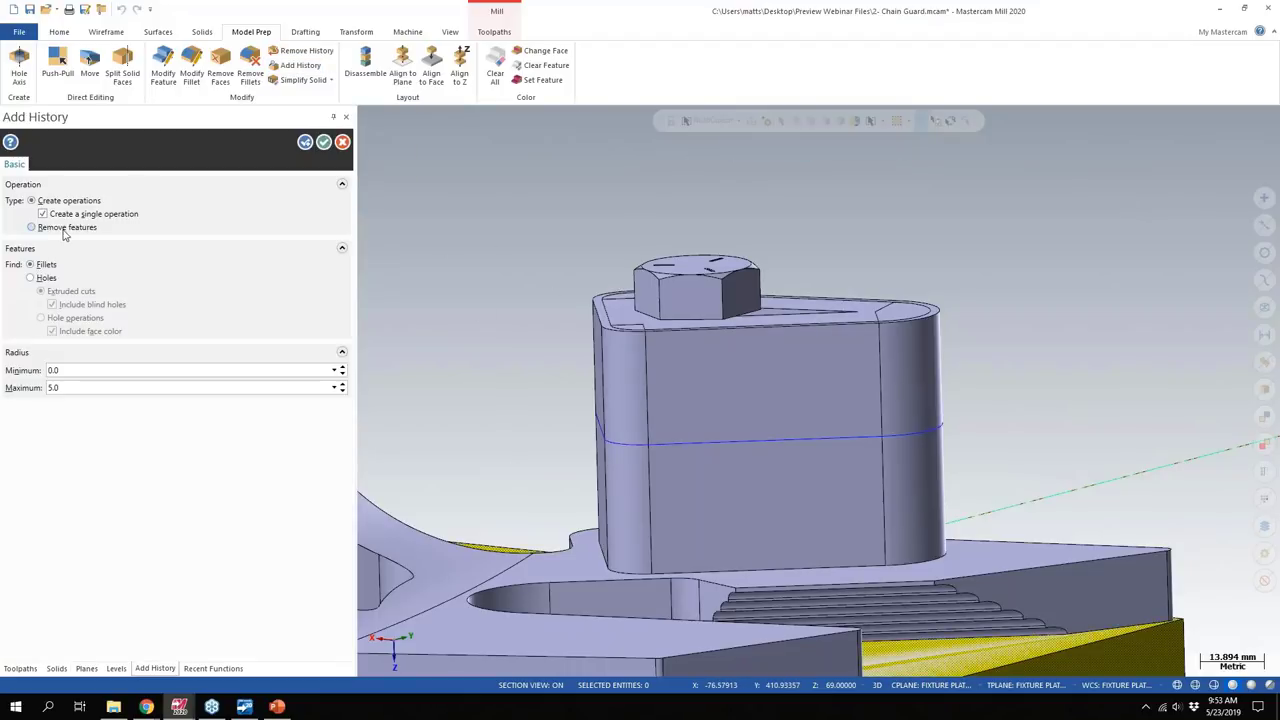
pyautogui.click(346, 118)
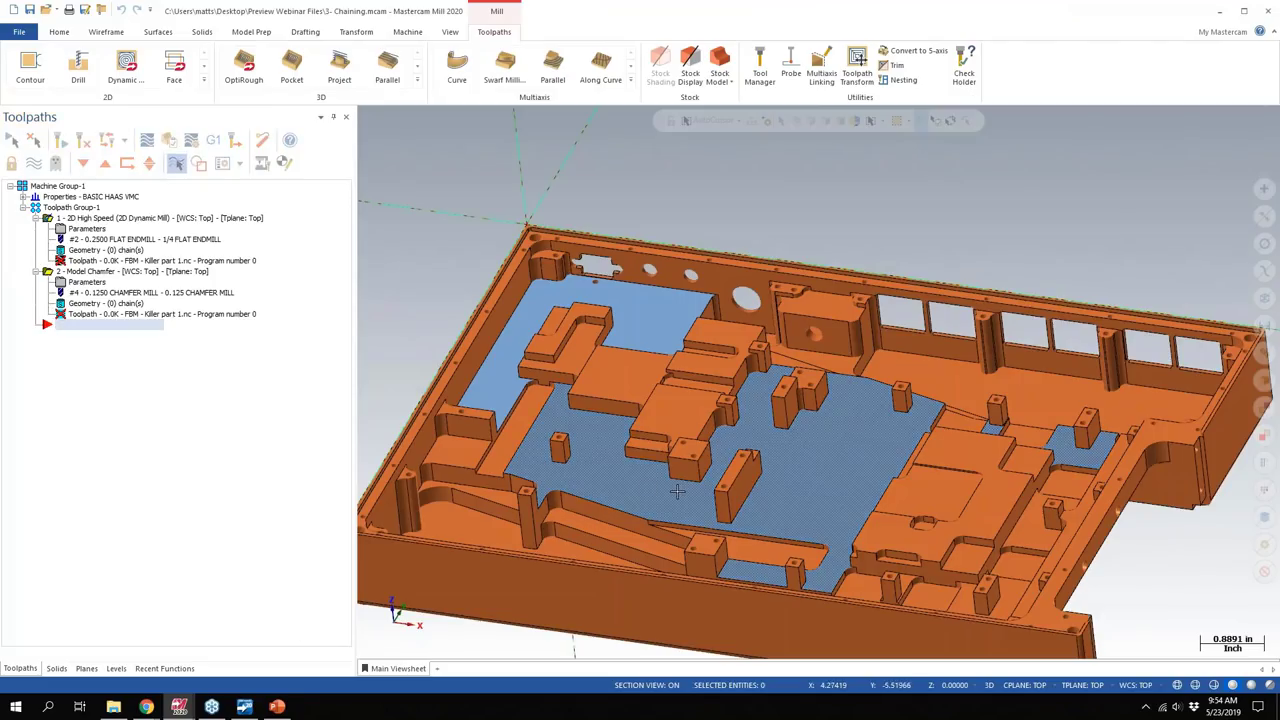
# Step: Examine the blue pocket floor and the bosses of the part in the Chaining file from several angles
pyautogui.moveTo(677, 491); pyautogui.dragTo(687, 472, button='middle')
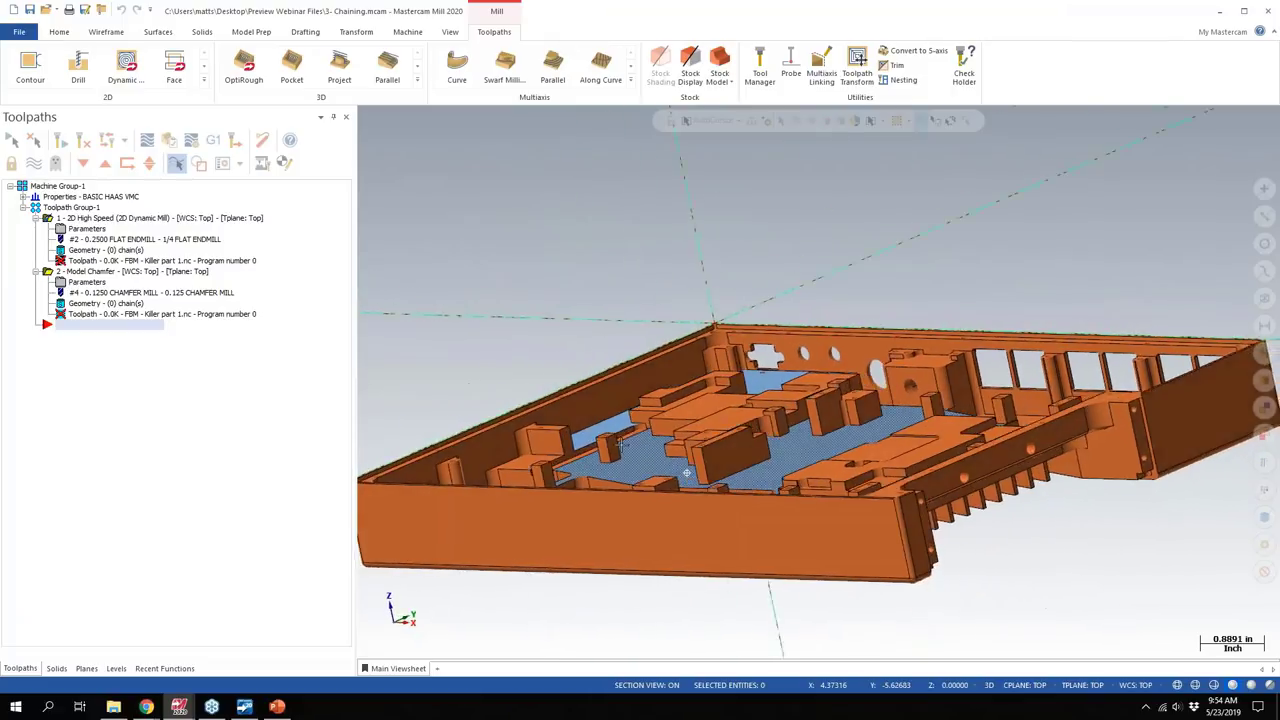
pyautogui.moveTo(620, 444); pyautogui.dragTo(672, 467, button='middle')
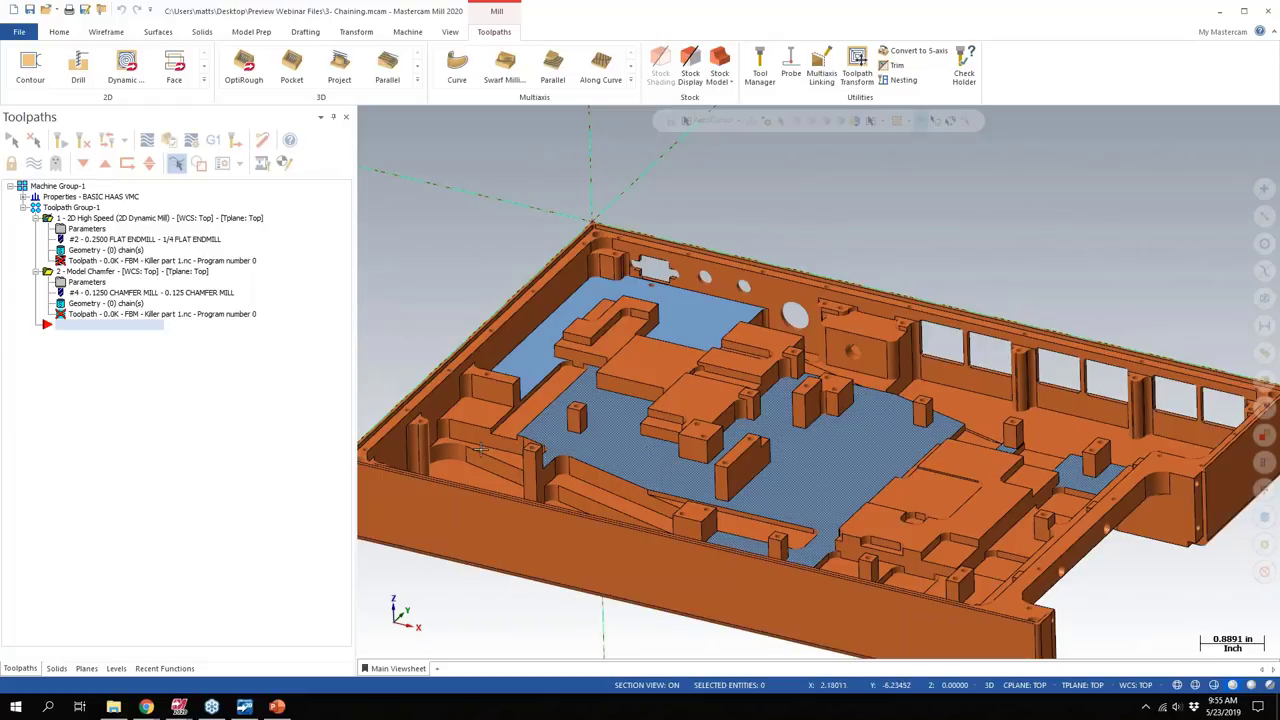
pyautogui.moveTo(497, 271)
pyautogui.mouseDown(button='middle')
pyautogui.moveTo(506, 254)
pyautogui.moveTo(489, 274)
pyautogui.mouseUp(button='middle')
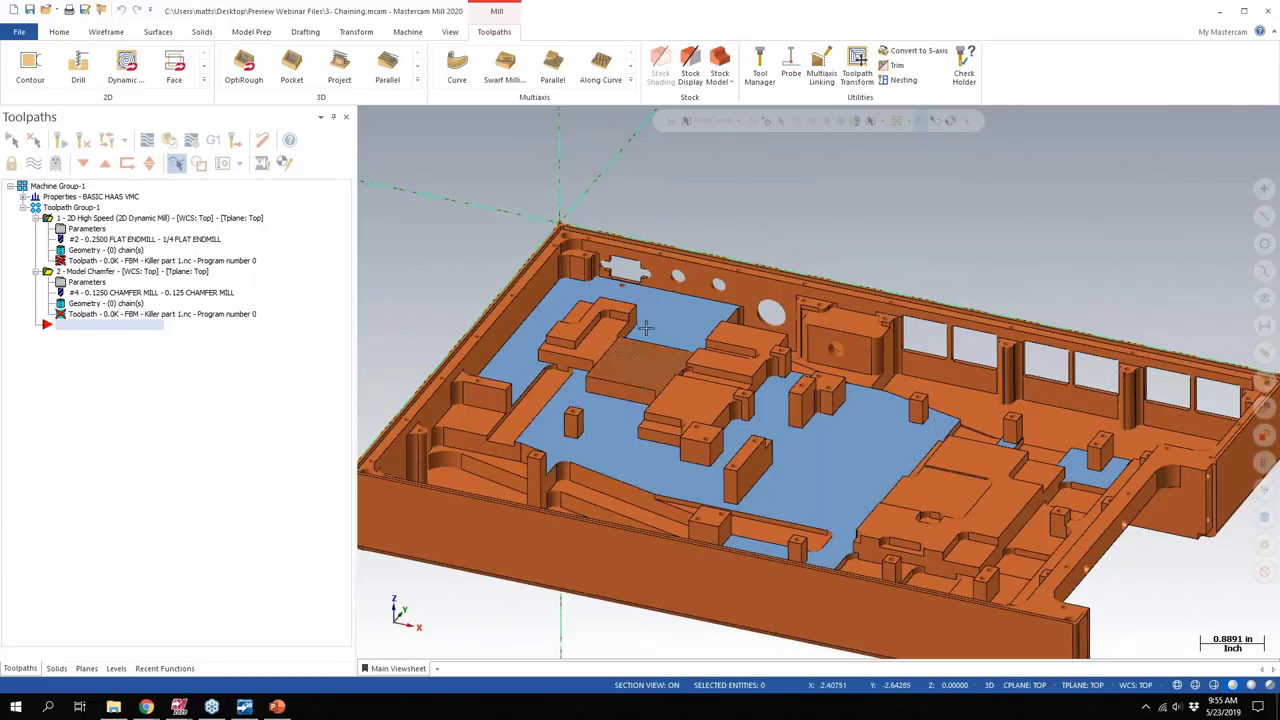
pyautogui.moveTo(556, 288); pyautogui.dragTo(552, 291, button='middle')
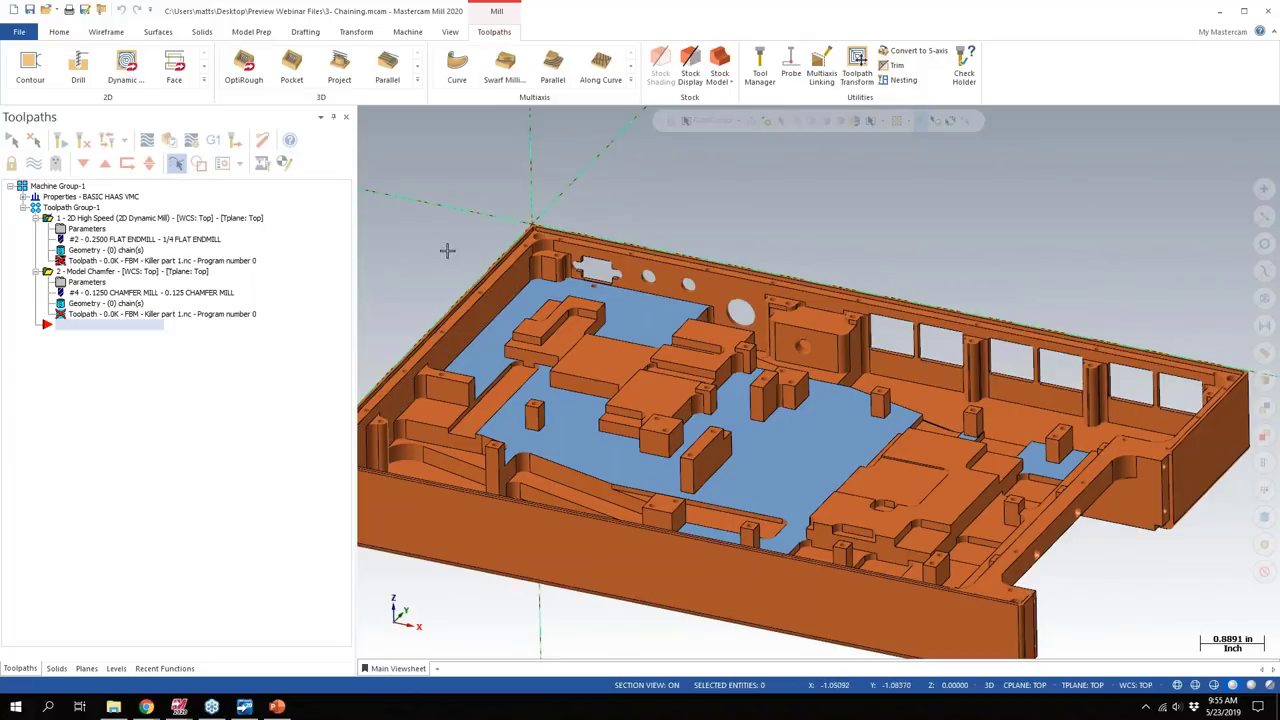
pyautogui.moveTo(474, 234); pyautogui.dragTo(650, 275, button='middle')
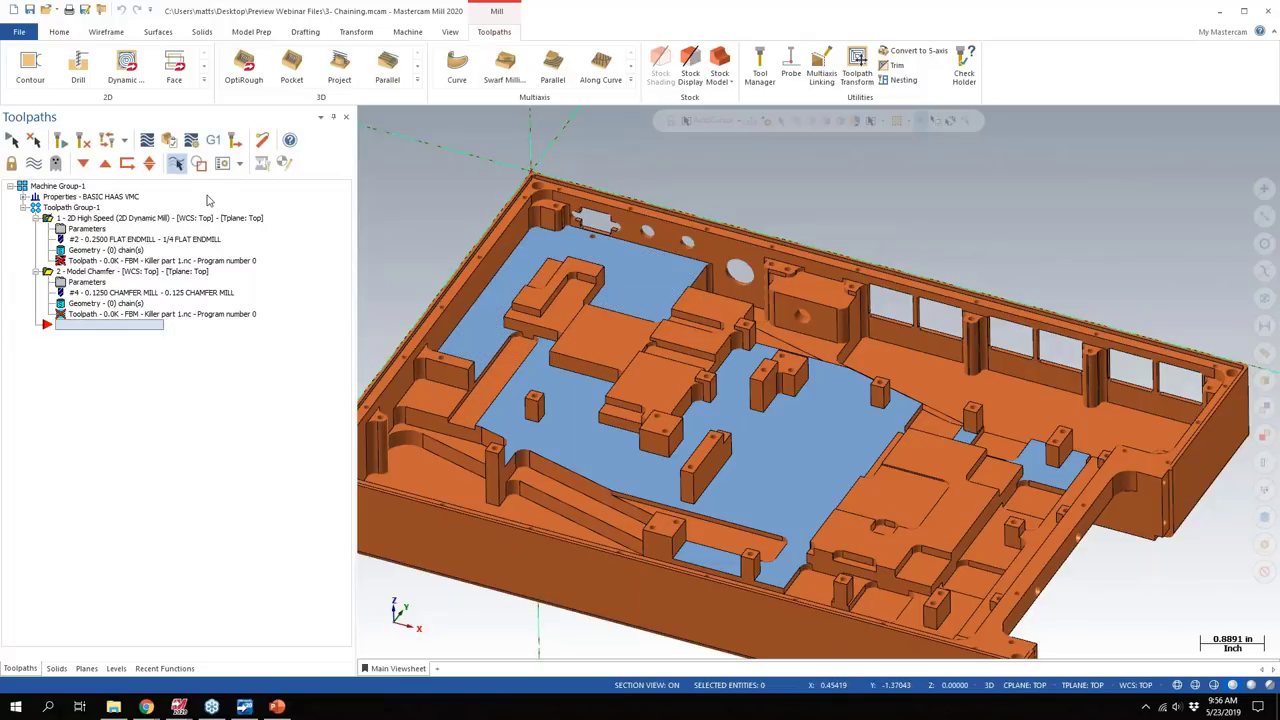
# Step: Open chaining for the 2D Dynamic Mill operation's machining regions, and compare the wireframe and solid chaining modes
pyautogui.click(90, 251)
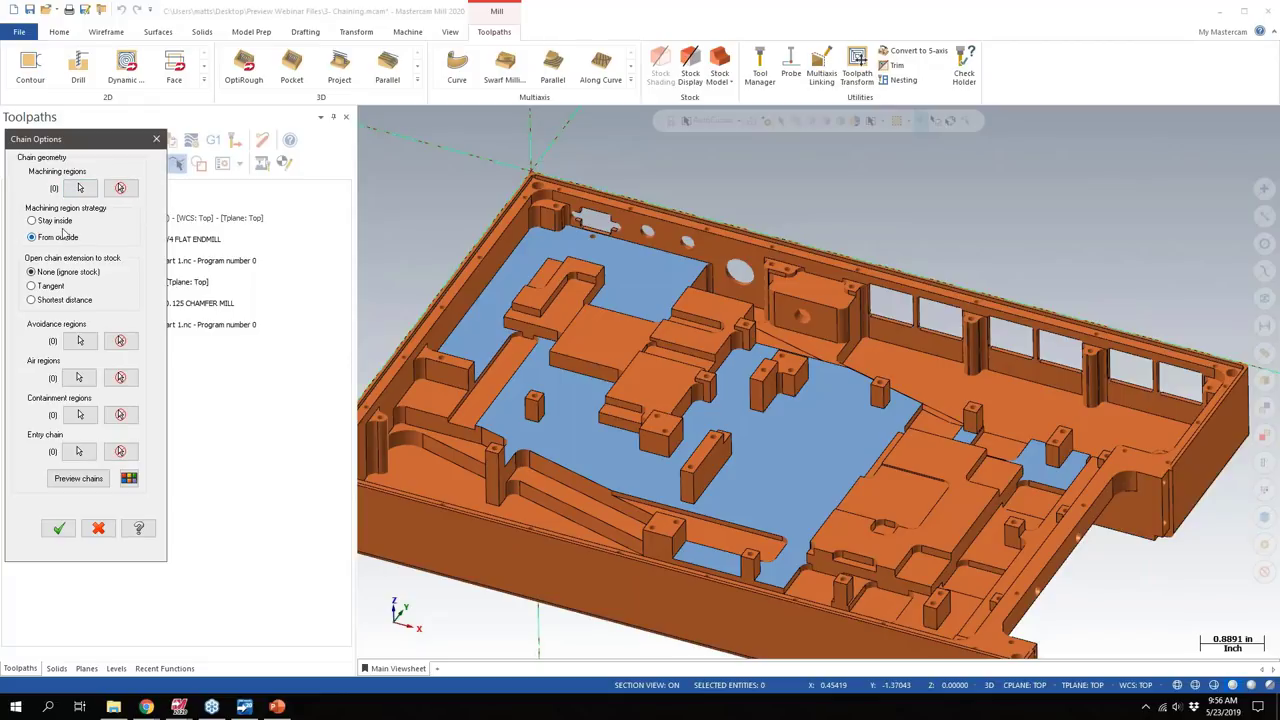
pyautogui.click(80, 189)
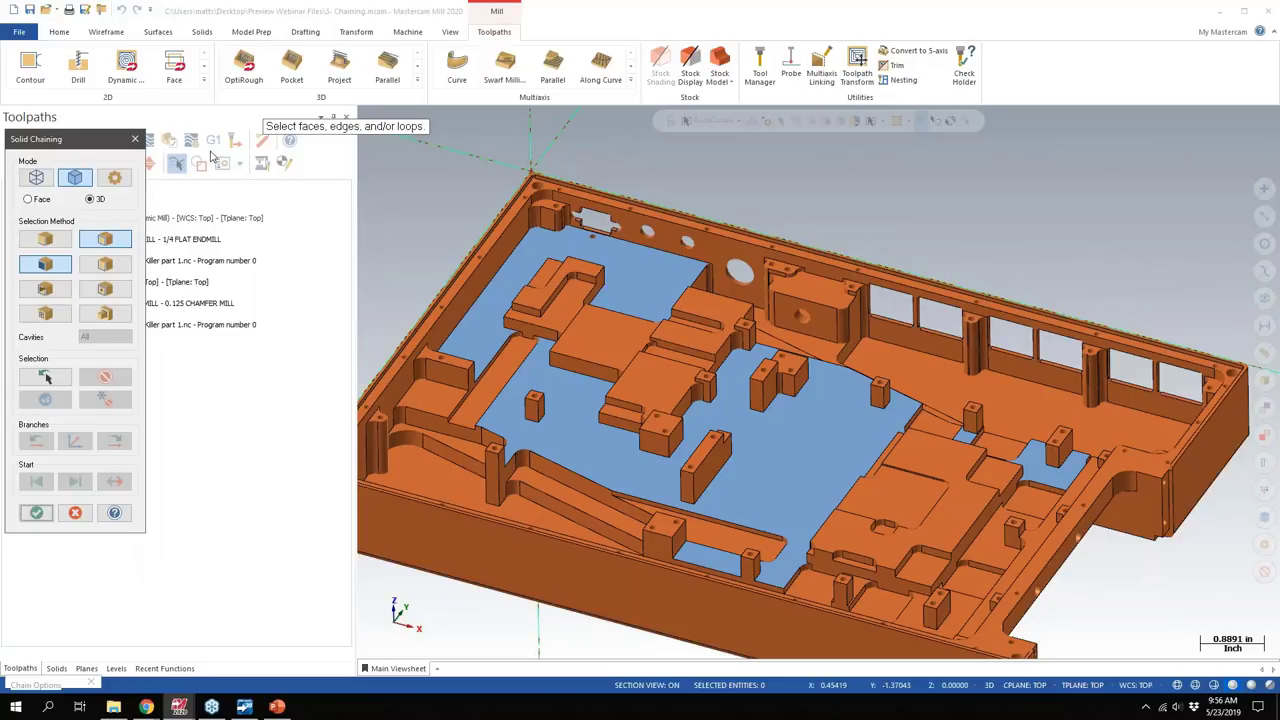
pyautogui.click(57, 264)
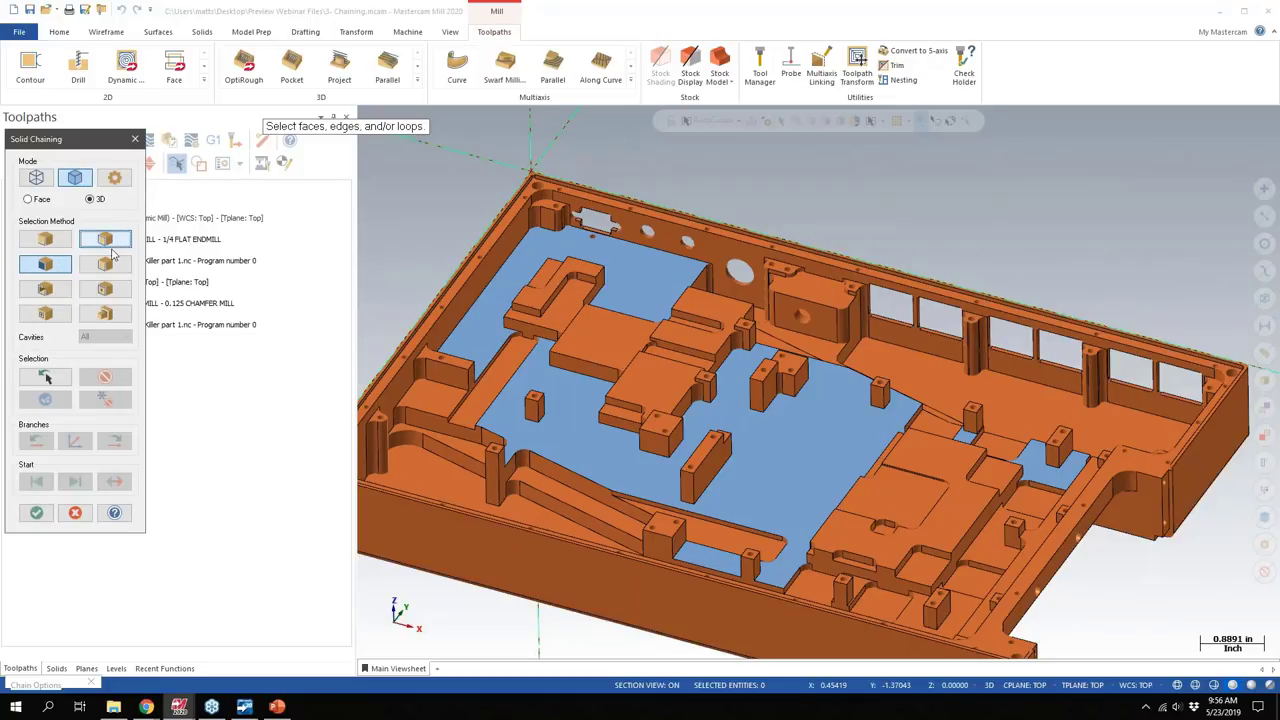
pyautogui.moveTo(77, 140); pyautogui.dragTo(184, 135)
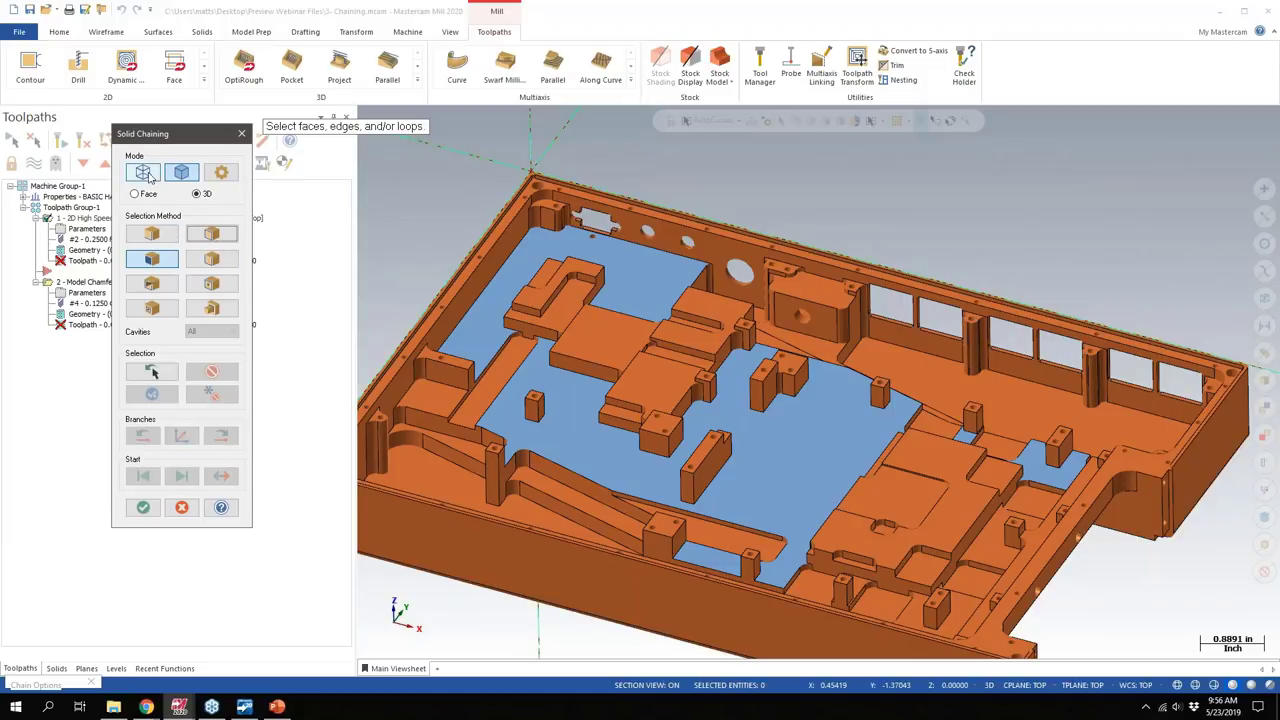
pyautogui.press('Escape')
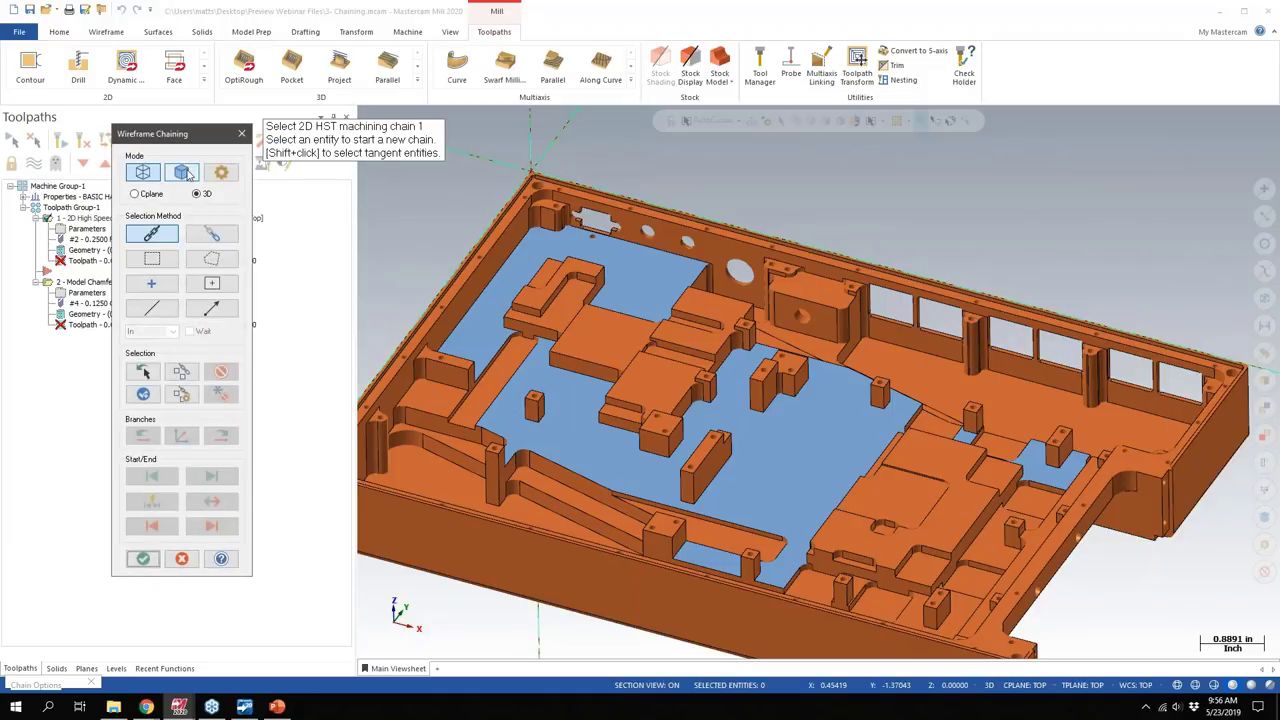
pyautogui.click(183, 174)
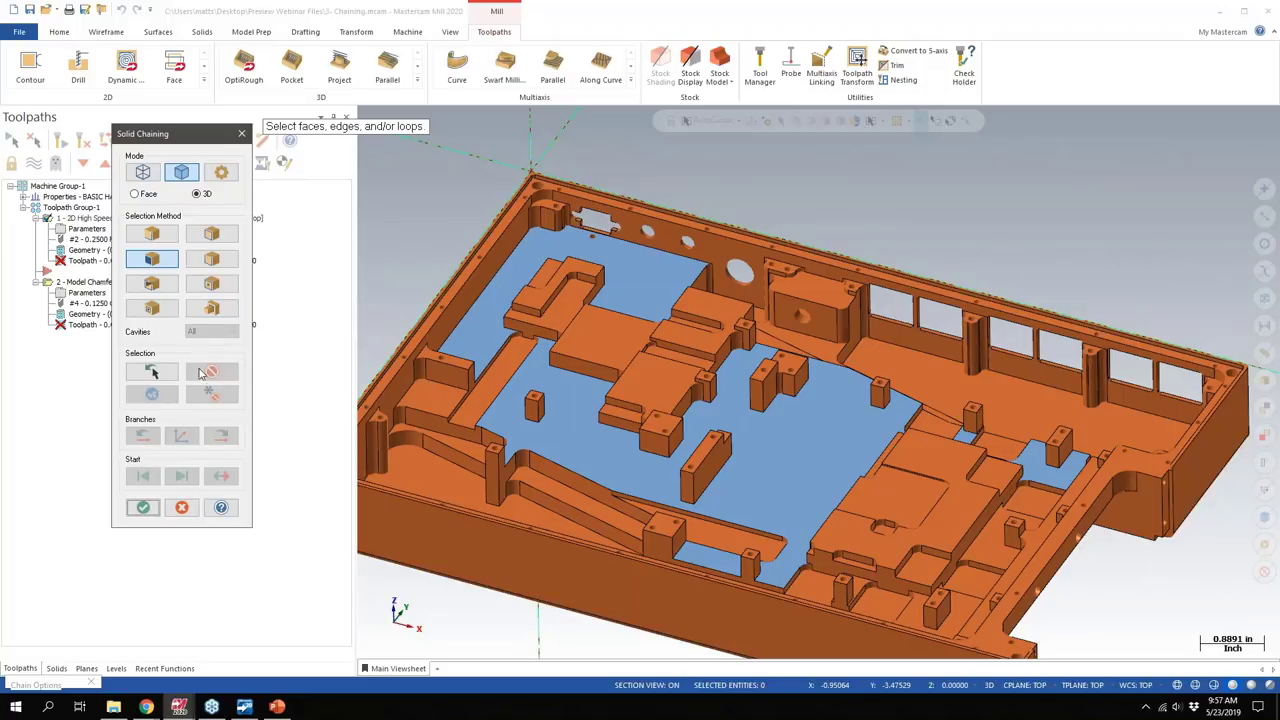
# Step: Try chaining the blue pocket floor face as the machining region of the 2D Dynamic Mill operation
pyautogui.click(478, 337)
pyautogui.click(576, 446)
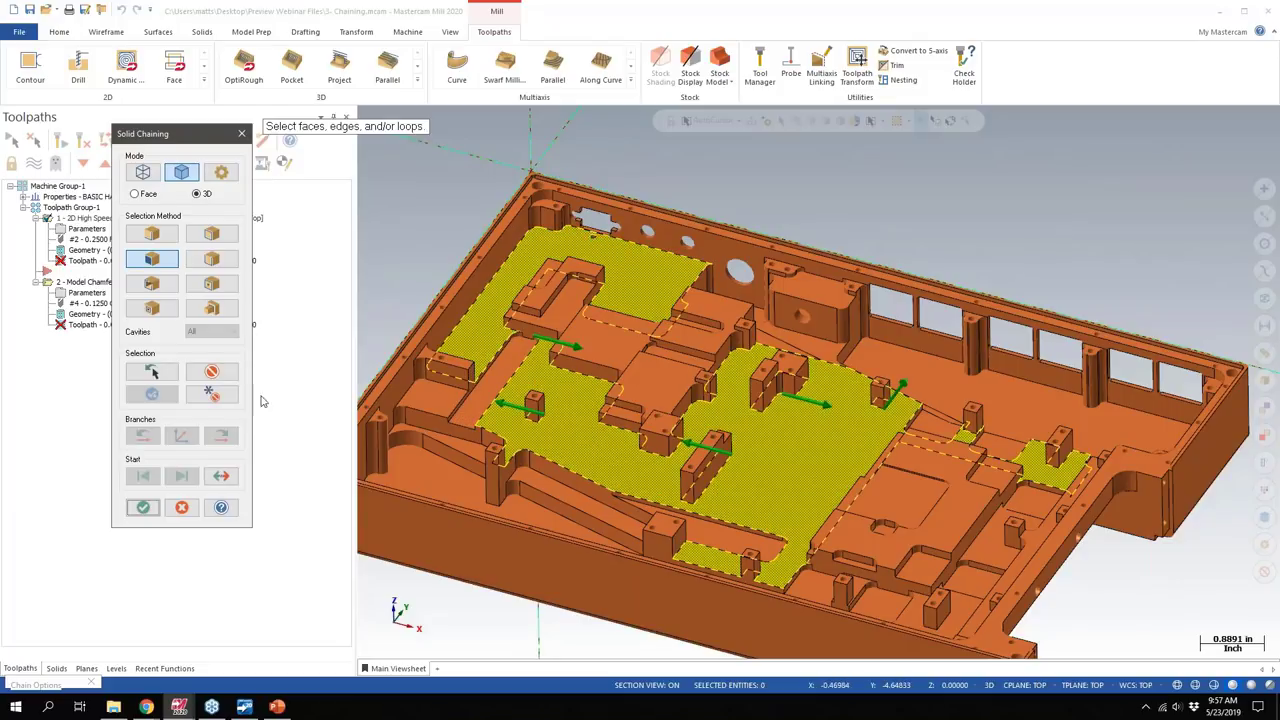
pyautogui.click(143, 508)
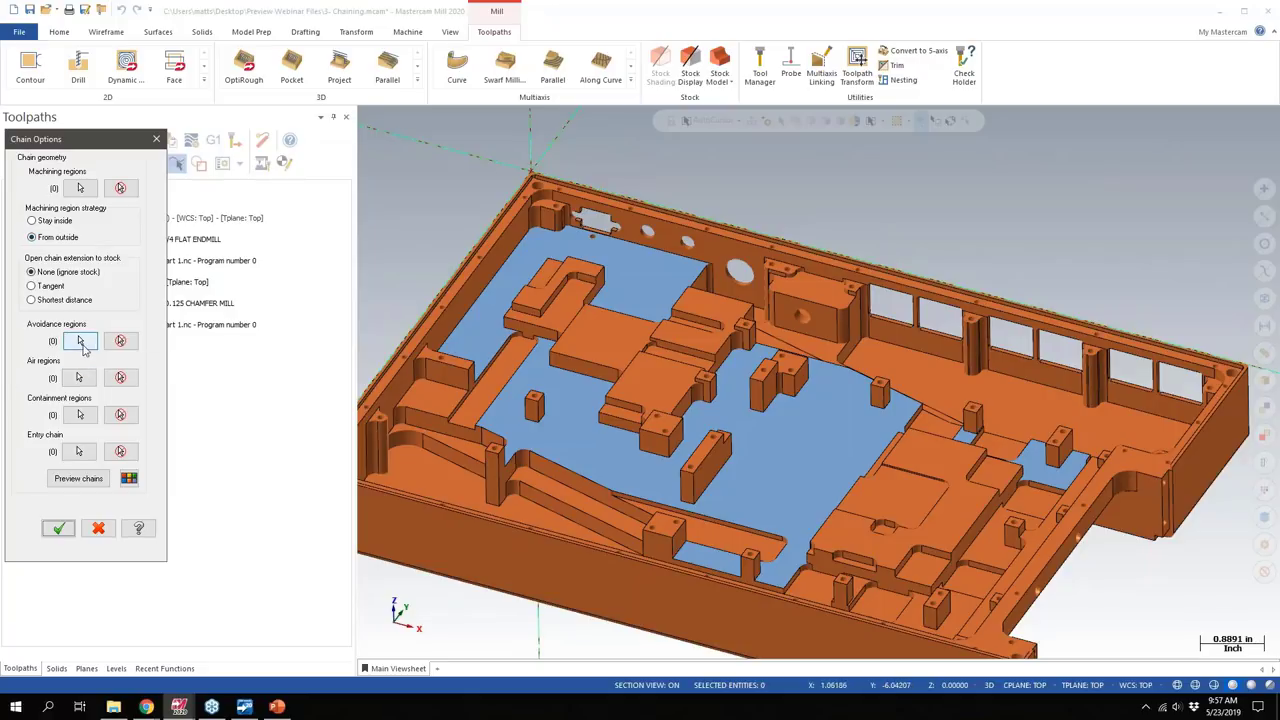
# Step: Chain the free-standing bosses on the blue pocket floor as avoidance regions of the 2D Dynamic Mill operation
pyautogui.click(81, 341)
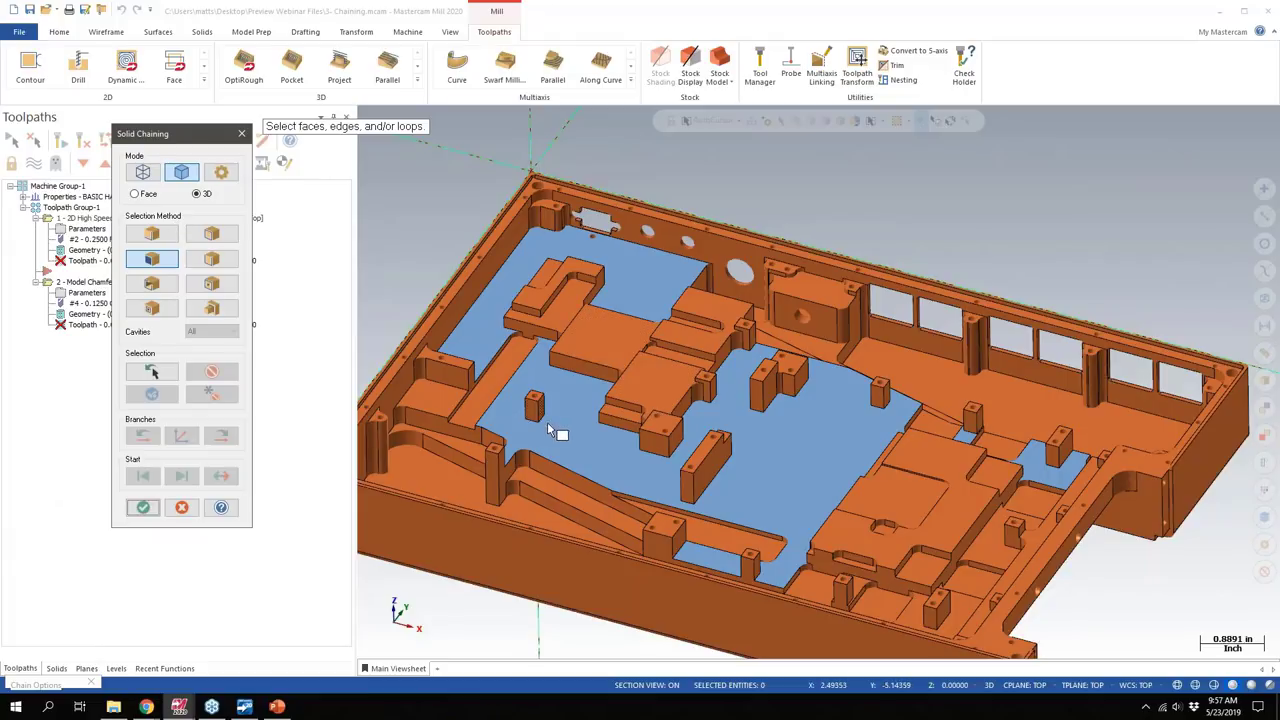
pyautogui.click(204, 314)
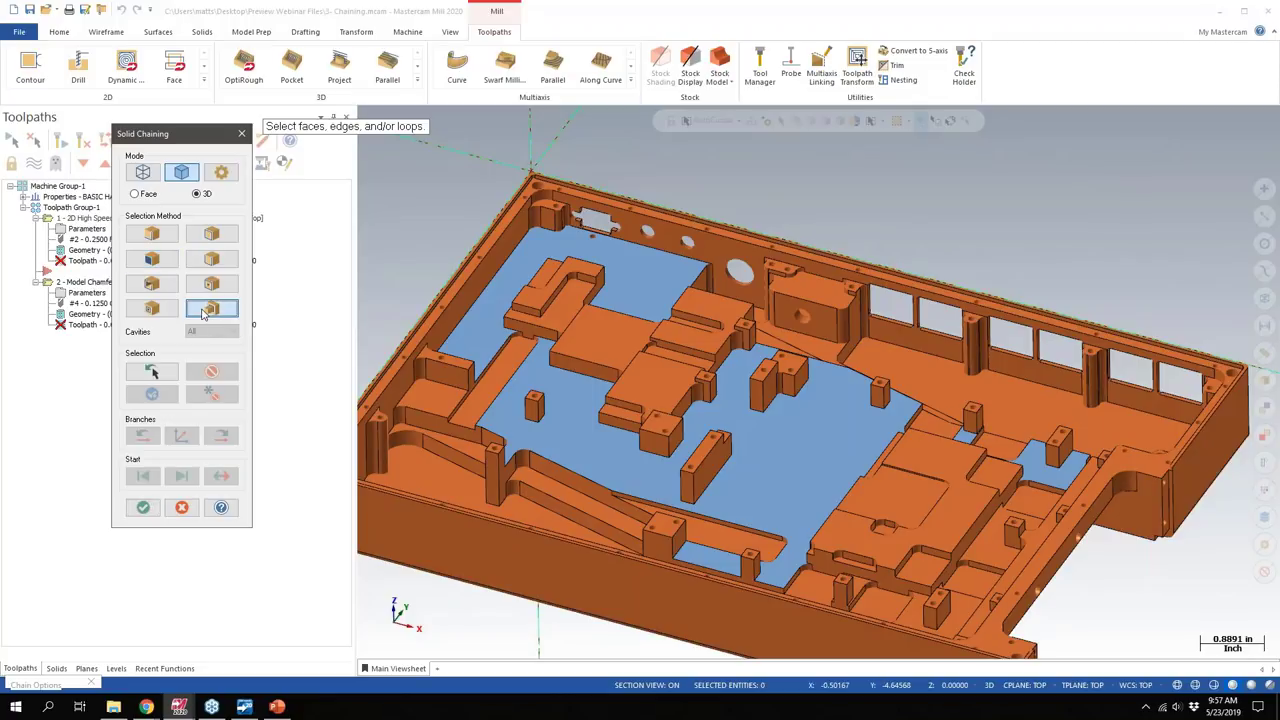
pyautogui.click(785, 480)
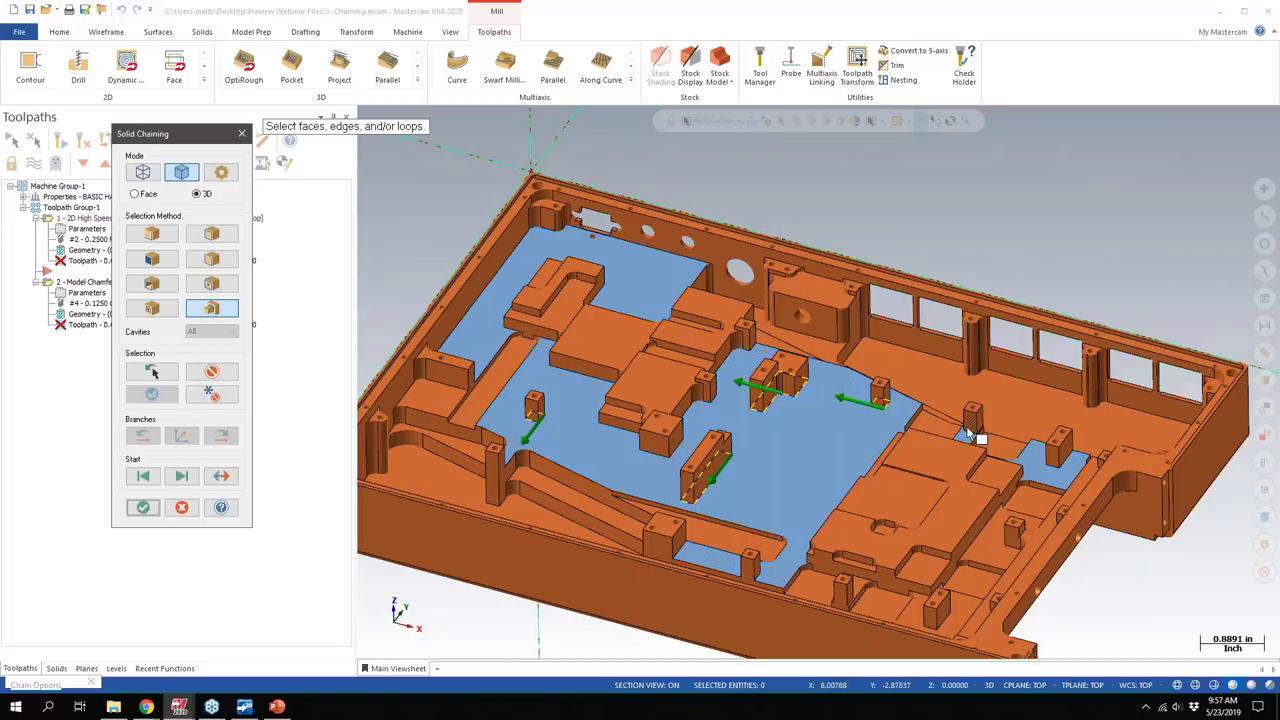
pyautogui.moveTo(971, 434); pyautogui.dragTo(963, 448, button='middle')
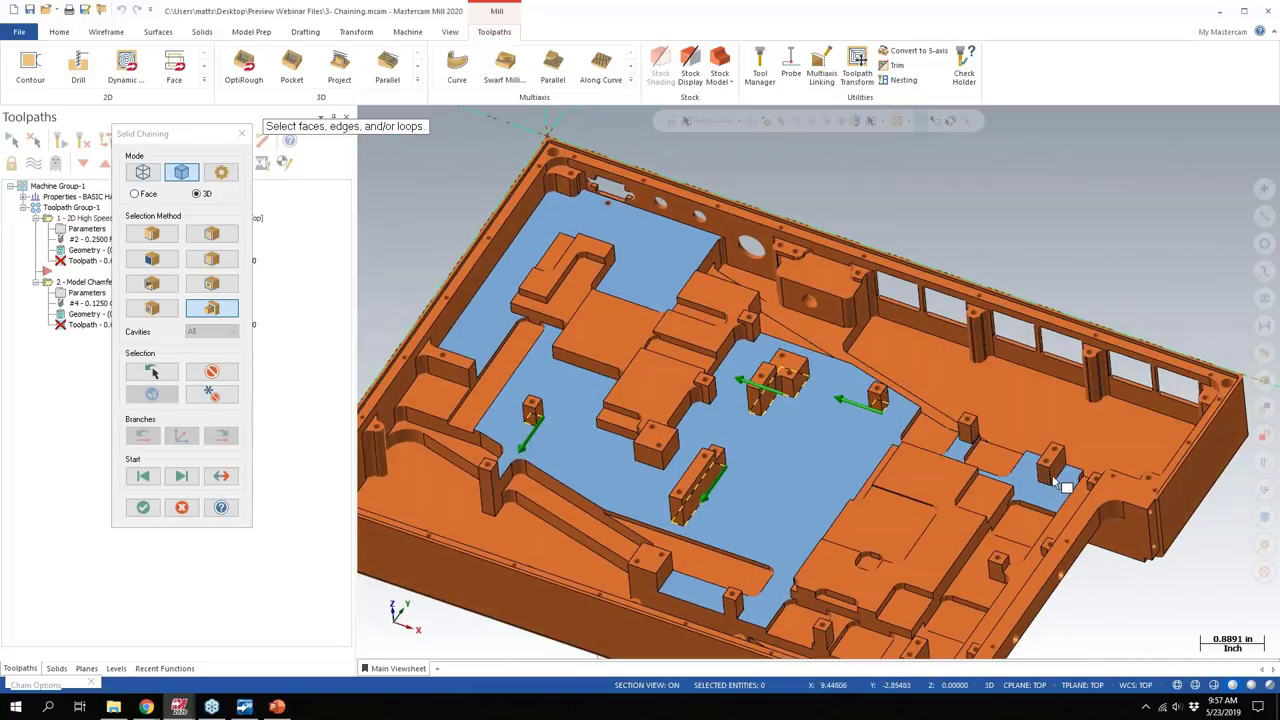
pyautogui.moveTo(1060, 475); pyautogui.dragTo(887, 482, button='middle')
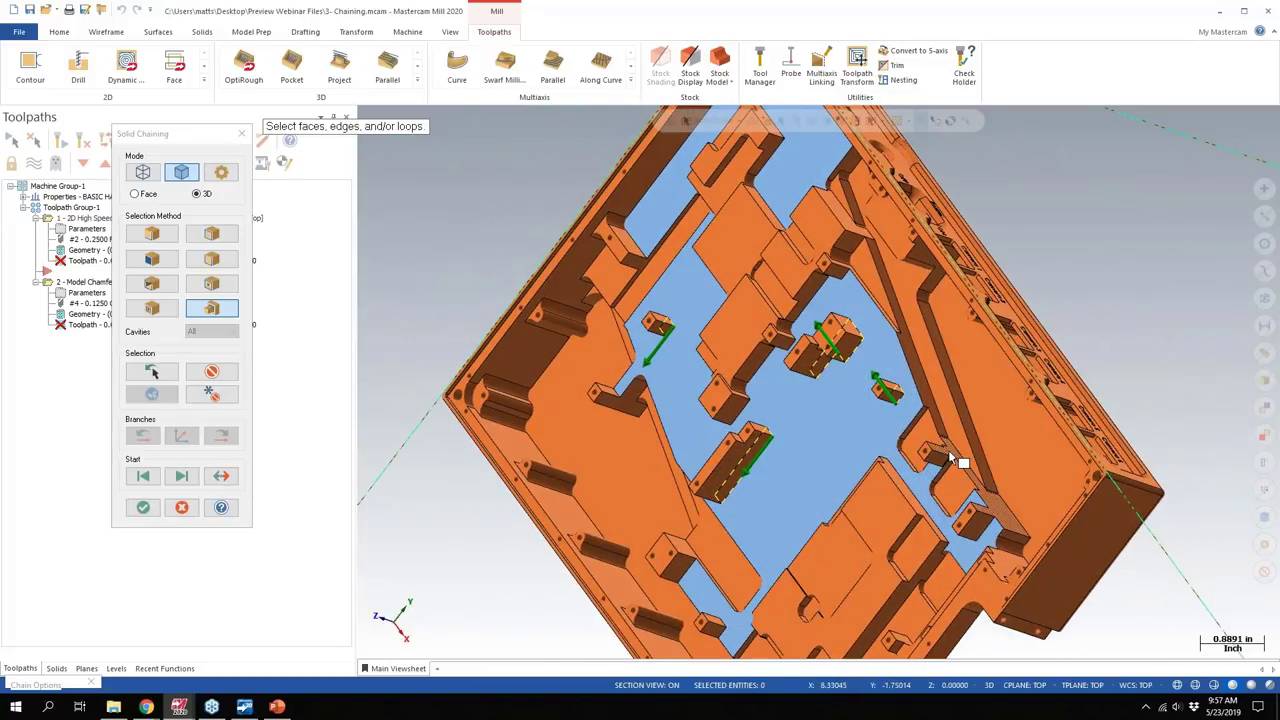
pyautogui.moveTo(945, 450); pyautogui.dragTo(857, 328, button='middle')
pyautogui.hotkey('alt', '7')
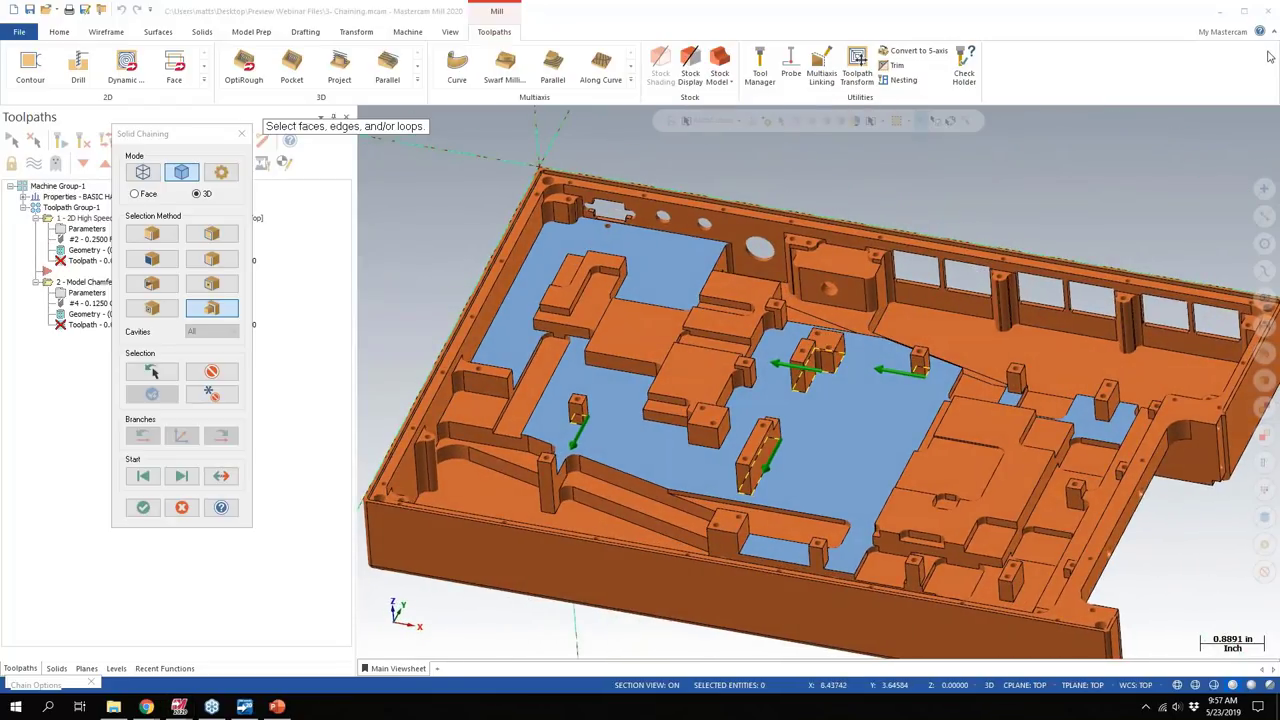
pyautogui.click(140, 509)
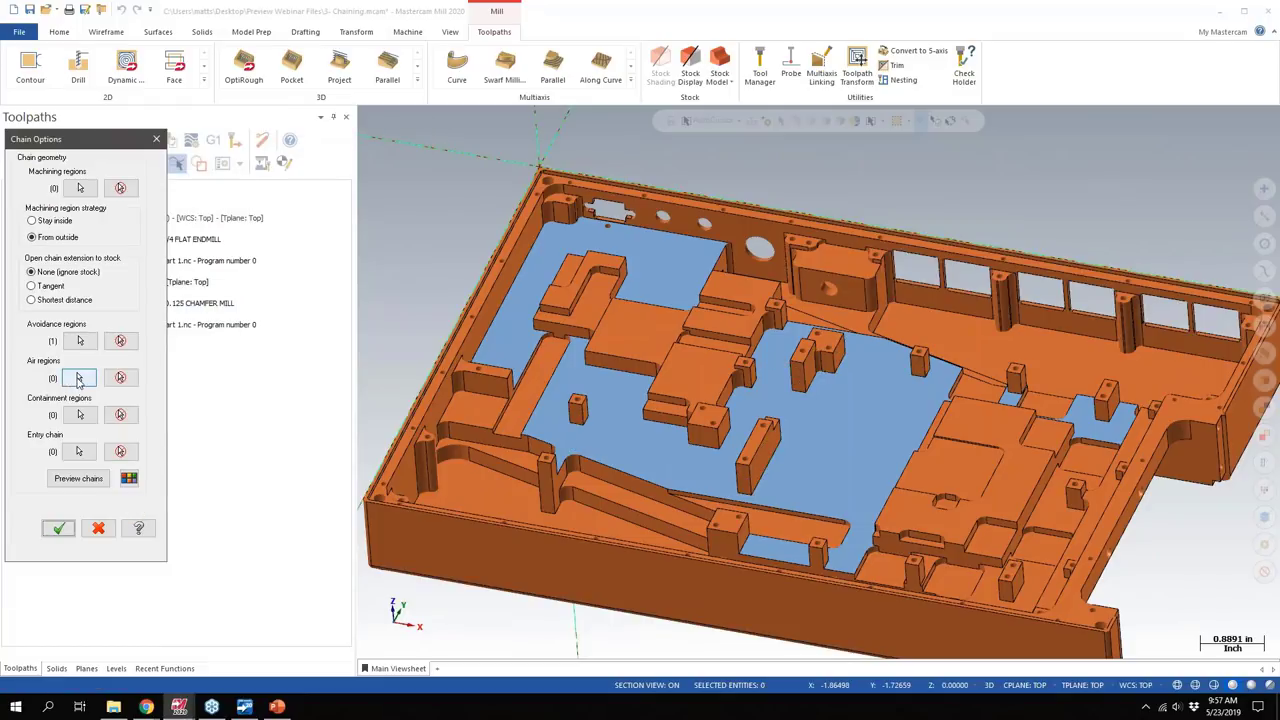
# Step: Chain the open edges of the blue pocket floor as air regions of the 2D Dynamic Mill operation
pyautogui.click(79, 377)
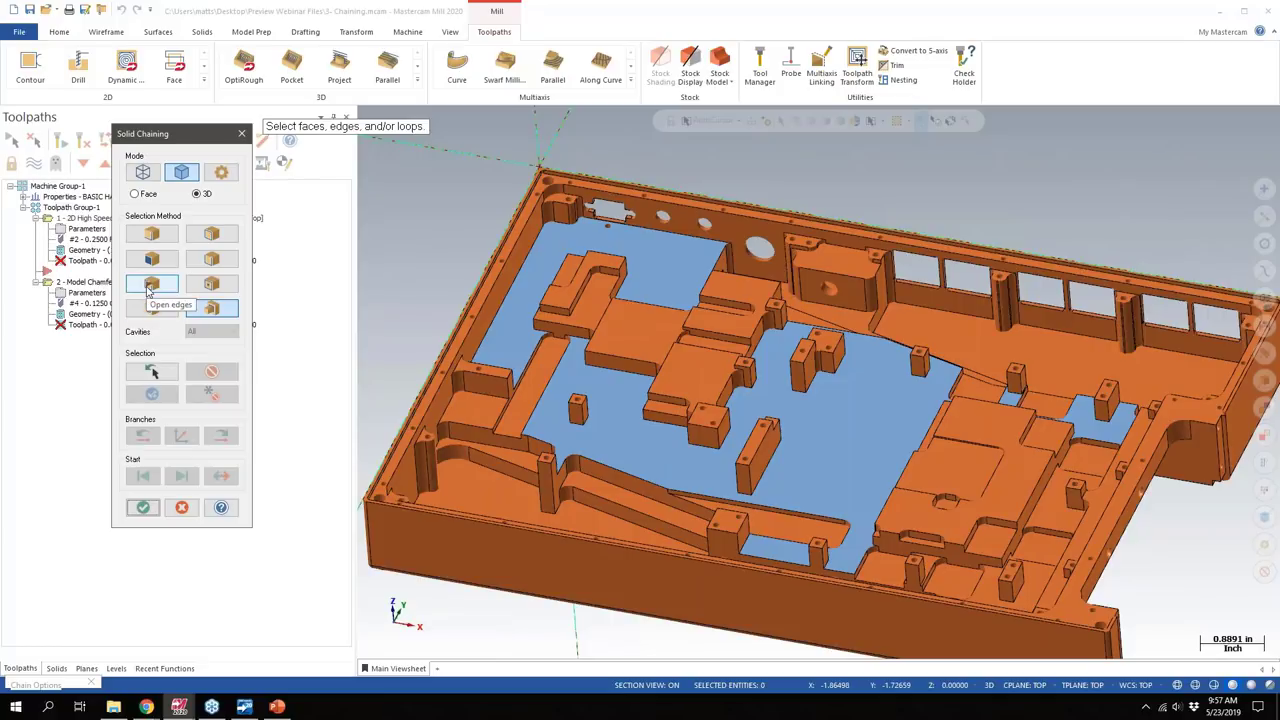
pyautogui.click(151, 285)
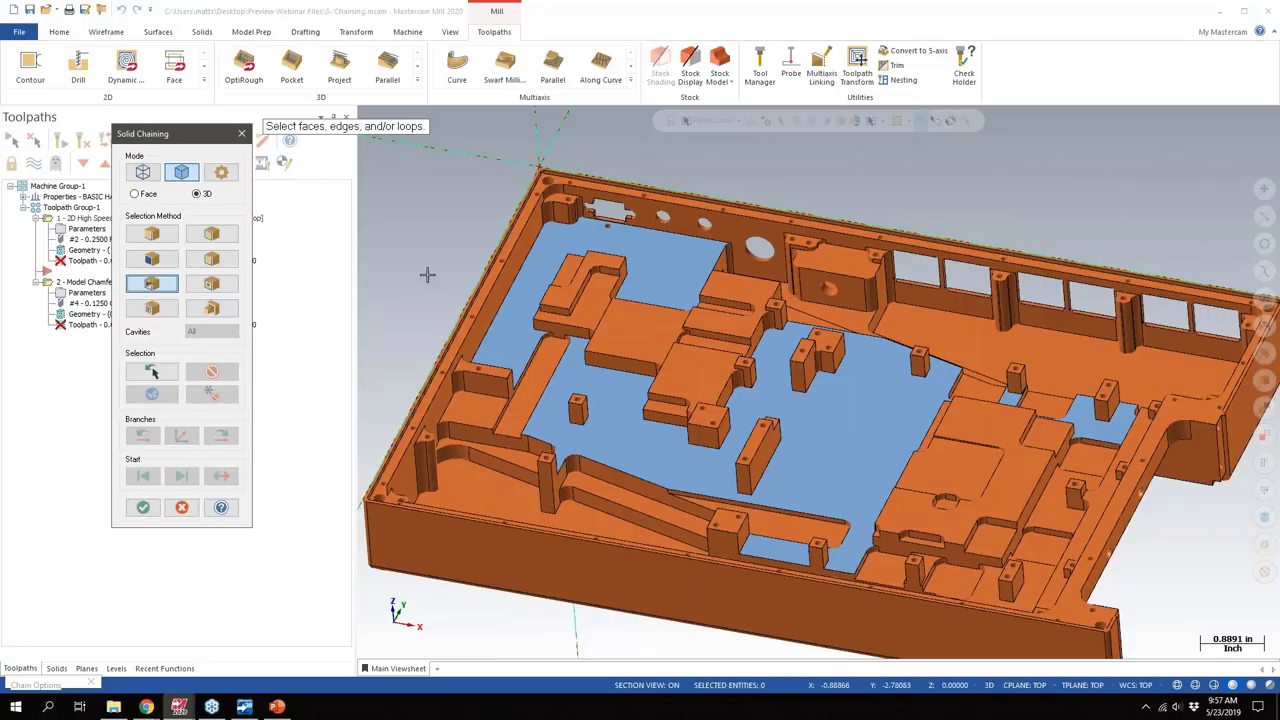
pyautogui.click(660, 273)
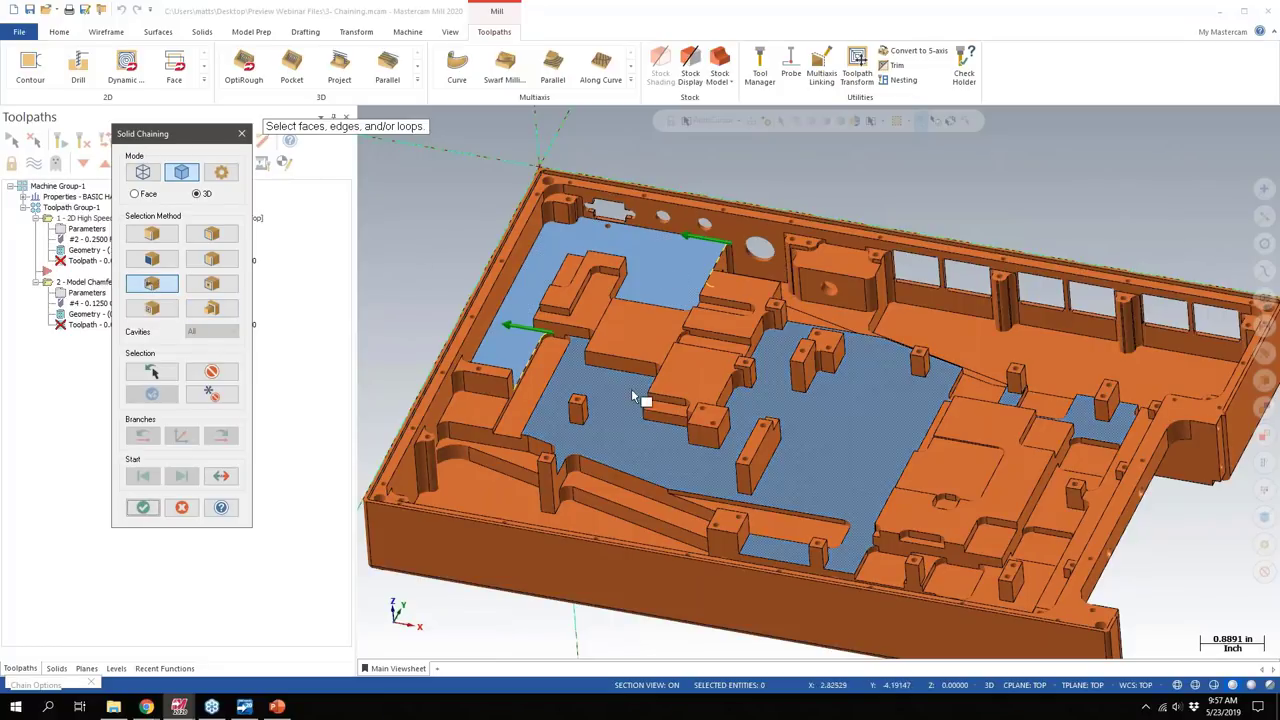
pyautogui.click(626, 440)
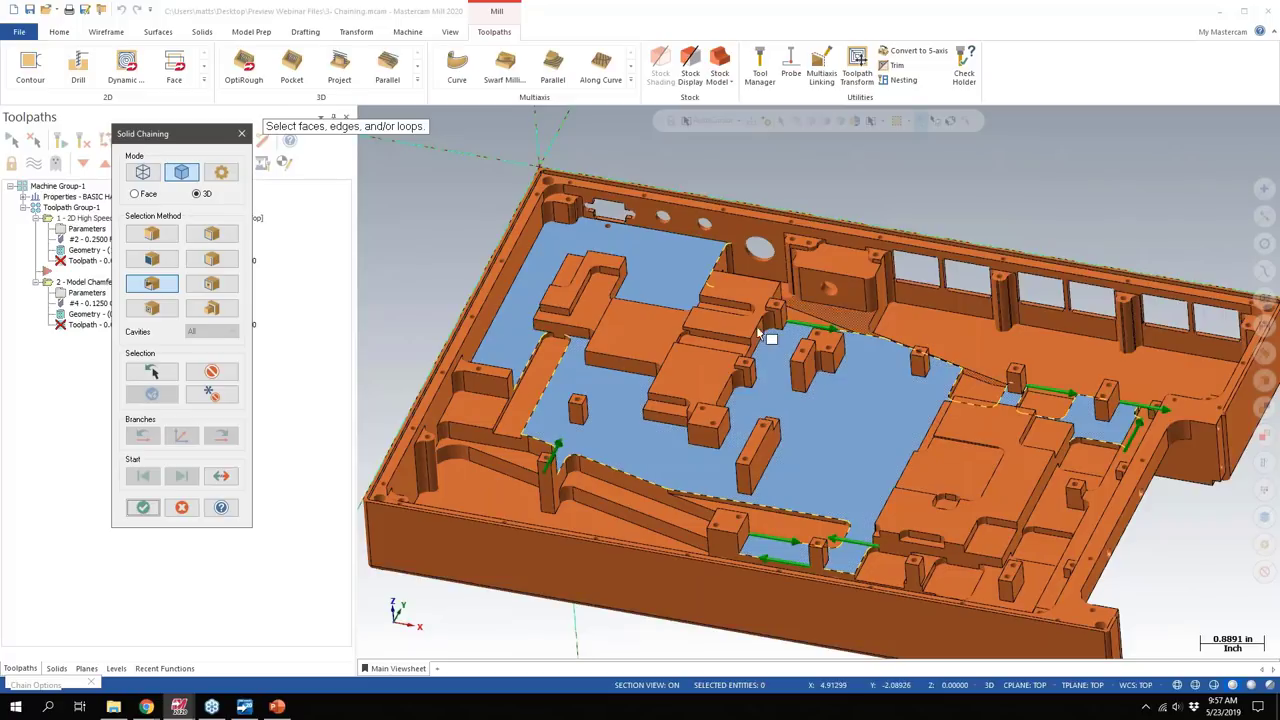
pyautogui.moveTo(756, 326); pyautogui.dragTo(811, 334, button='middle')
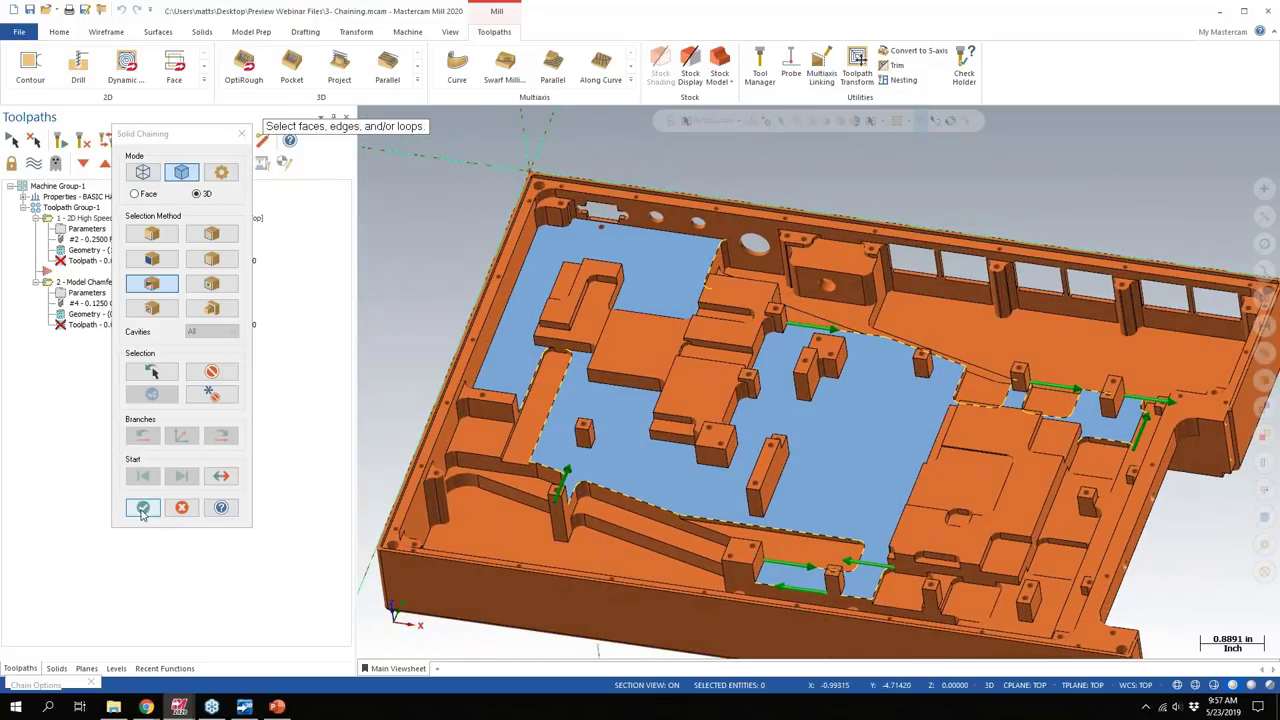
pyautogui.click(143, 508)
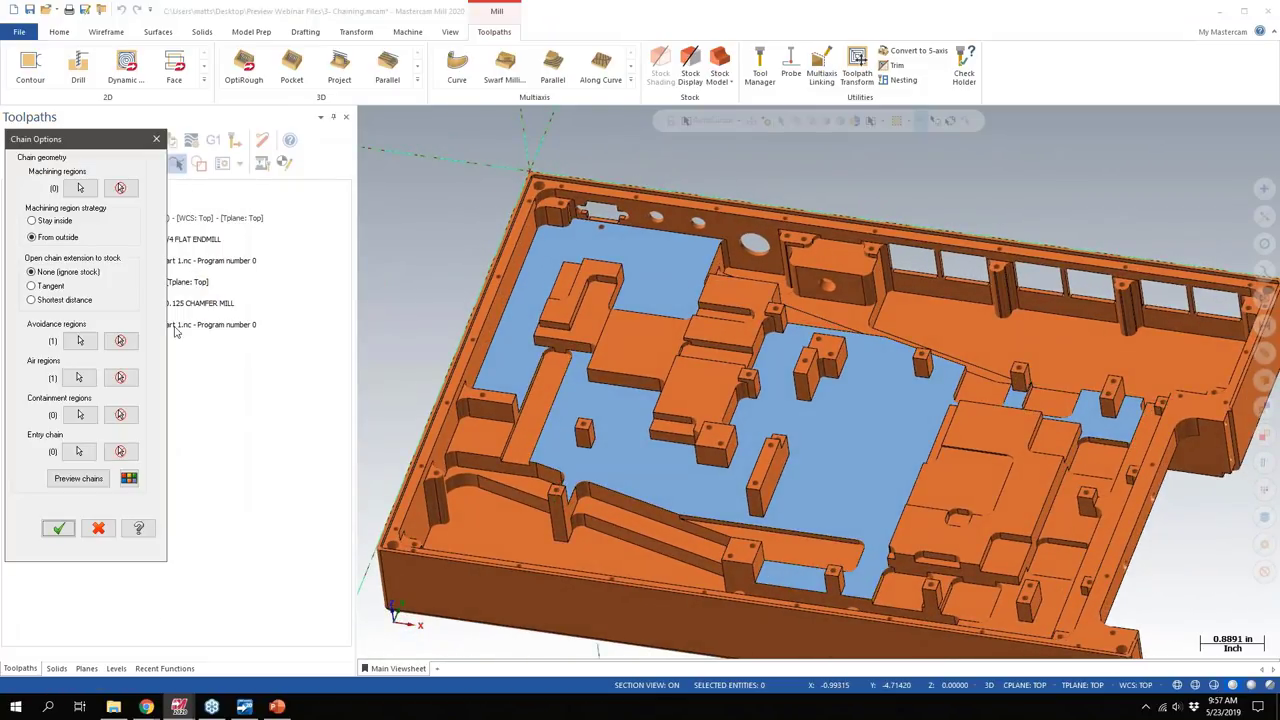
# Step: Preview the chained regions of the 2D Dynamic Mill operation and accept them to generate its toolpath
pyautogui.click(76, 479)
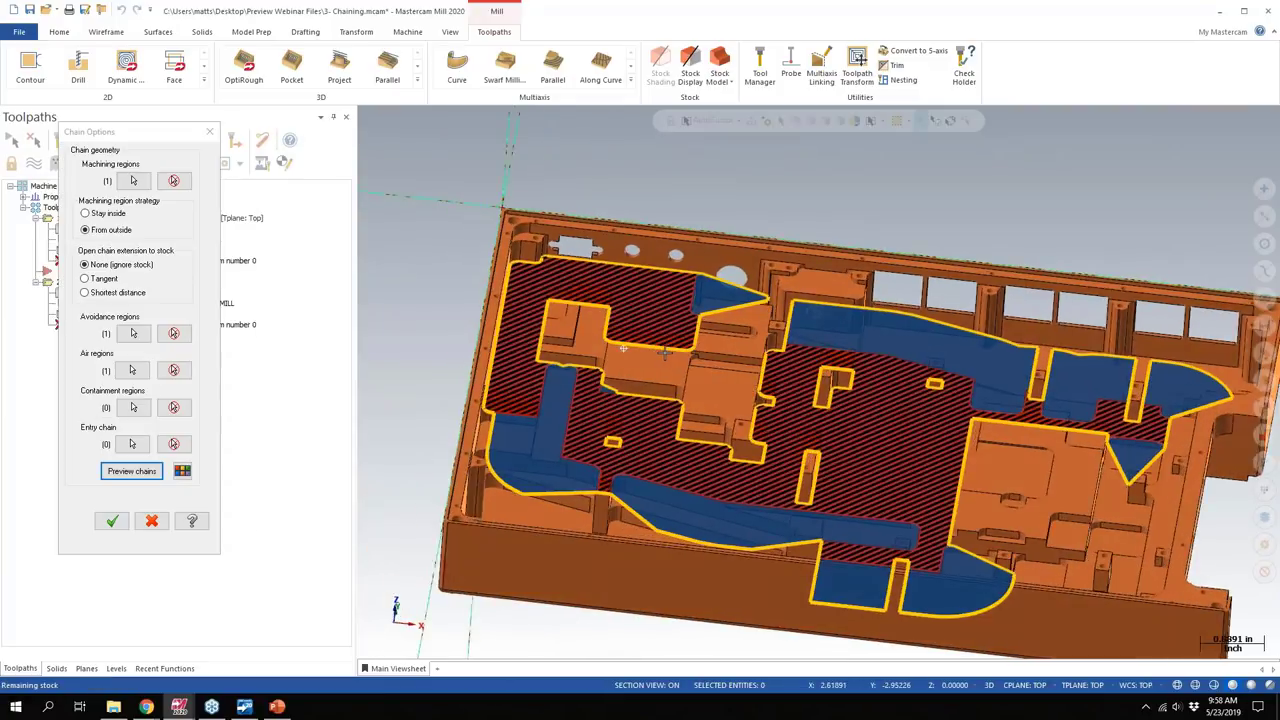
pyautogui.moveTo(631, 323); pyautogui.dragTo(652, 395, button='middle')
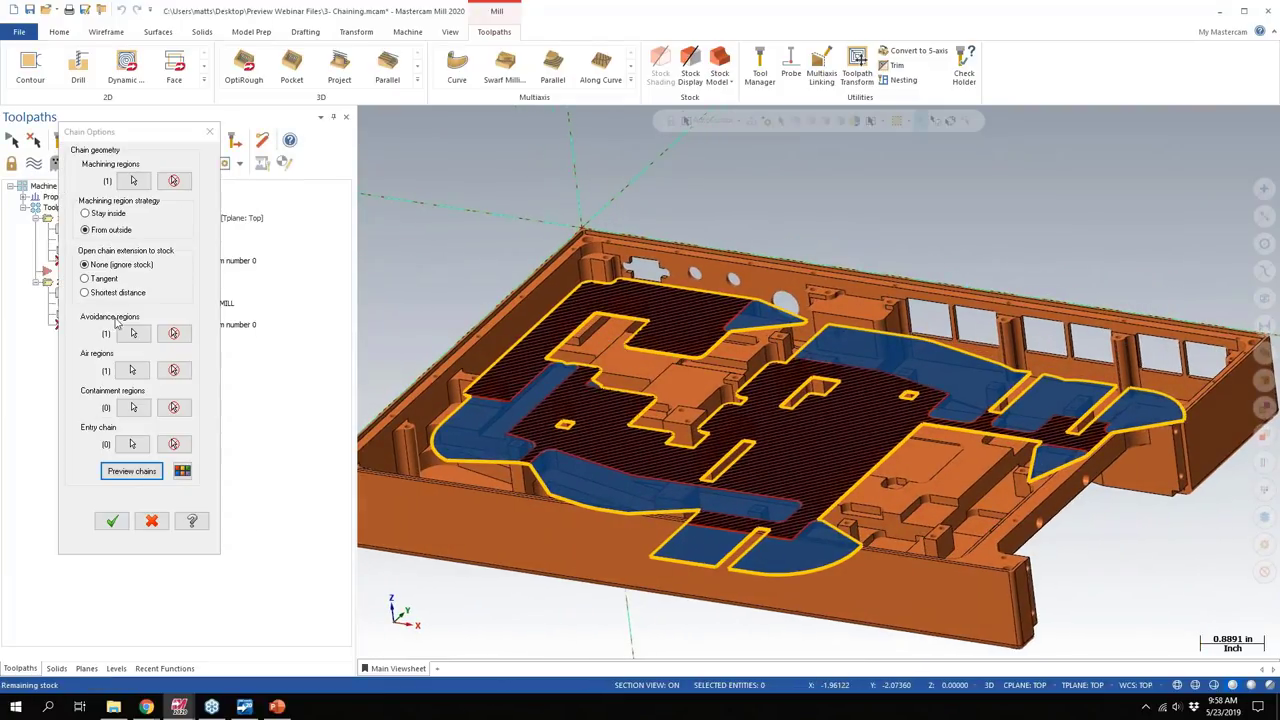
pyautogui.click(112, 522)
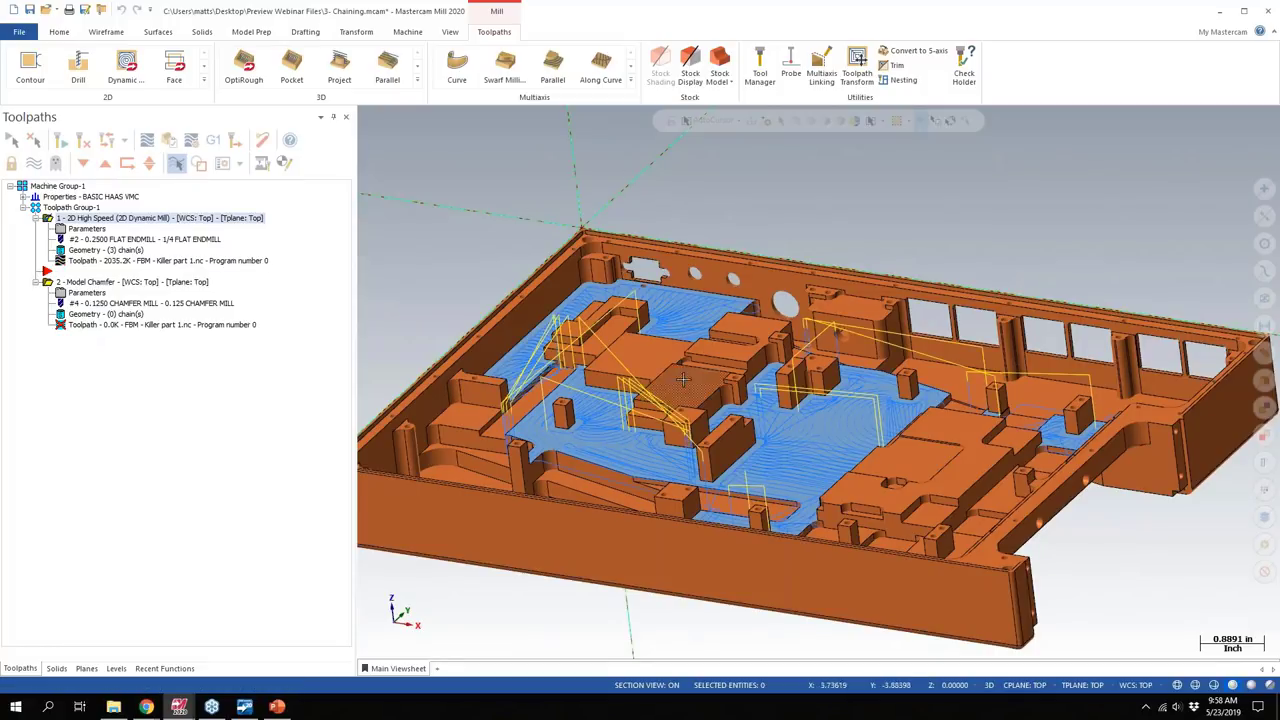
pyautogui.moveTo(638, 256)
pyautogui.mouseDown(button='middle')
pyautogui.moveTo(628, 271)
pyautogui.moveTo(636, 256)
pyautogui.mouseUp(button='middle')
pyautogui.moveTo(815, 364); pyautogui.dragTo(848, 362, button='middle')
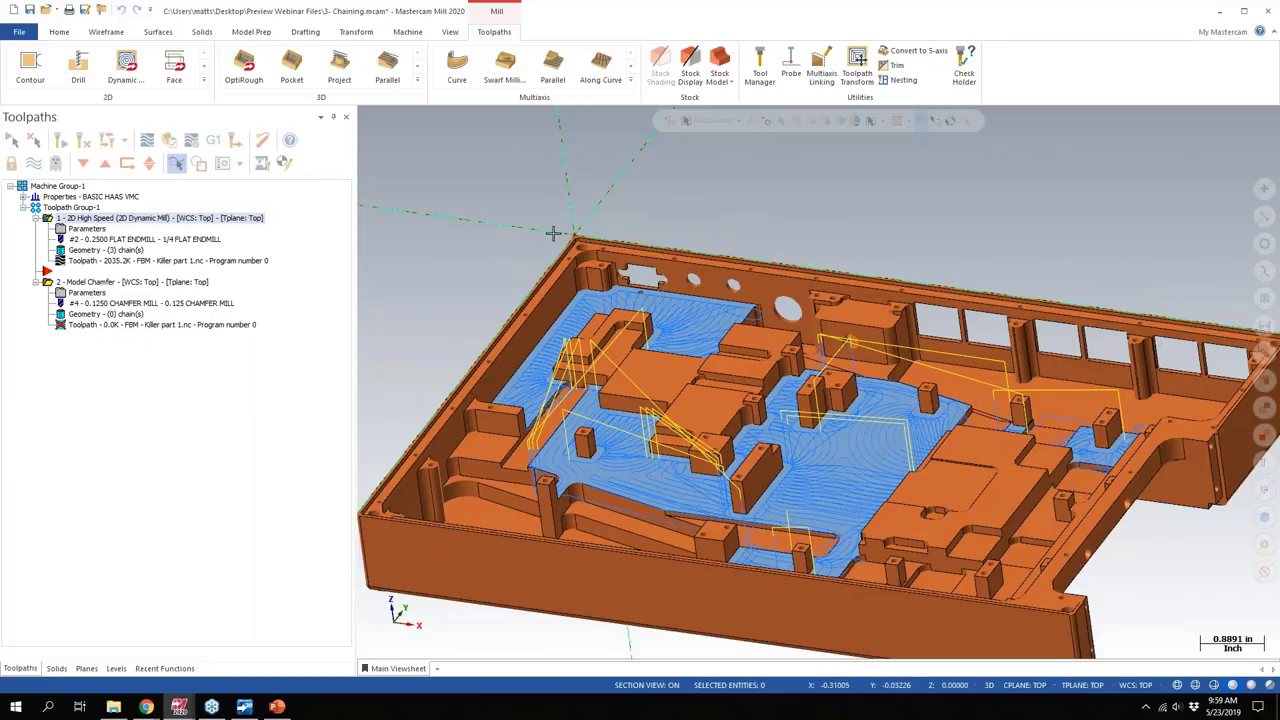
# Step: Add the open edges of the raised block top faces to the Model Chamfer geometry and regenerate its toolpath
pyautogui.click(117, 285)
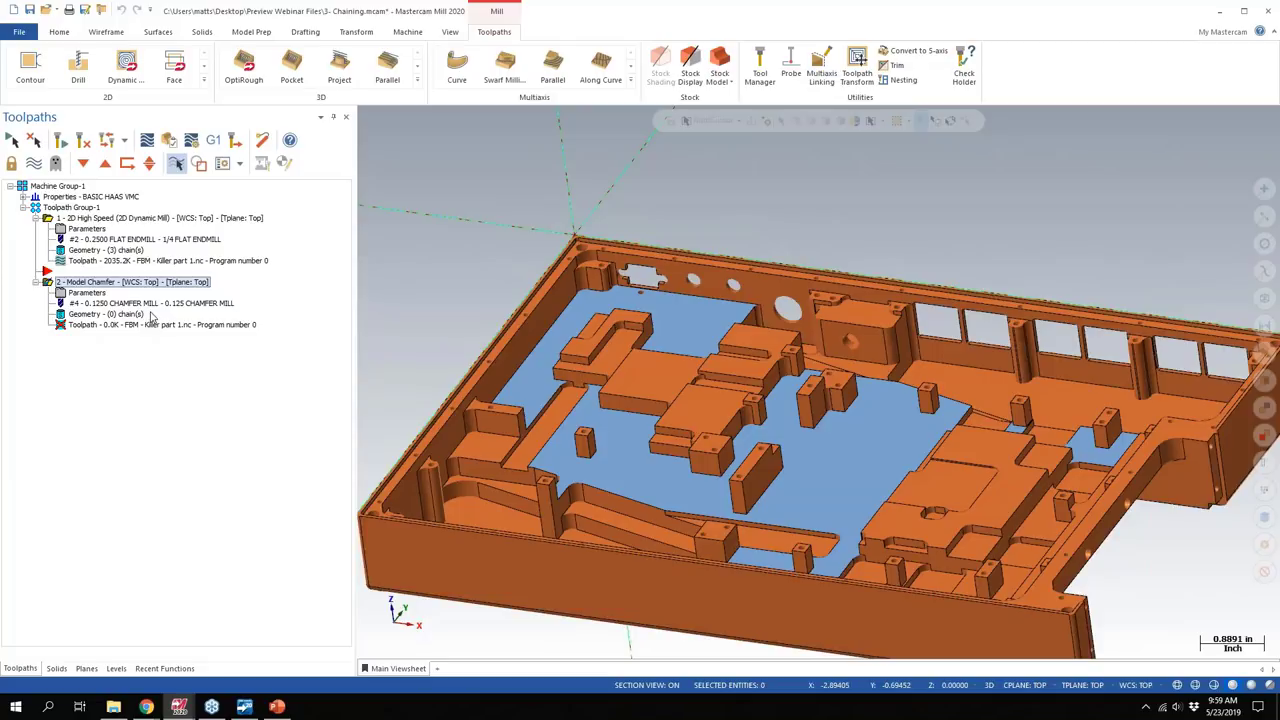
pyautogui.click(95, 318)
pyautogui.rightClick(66, 194)
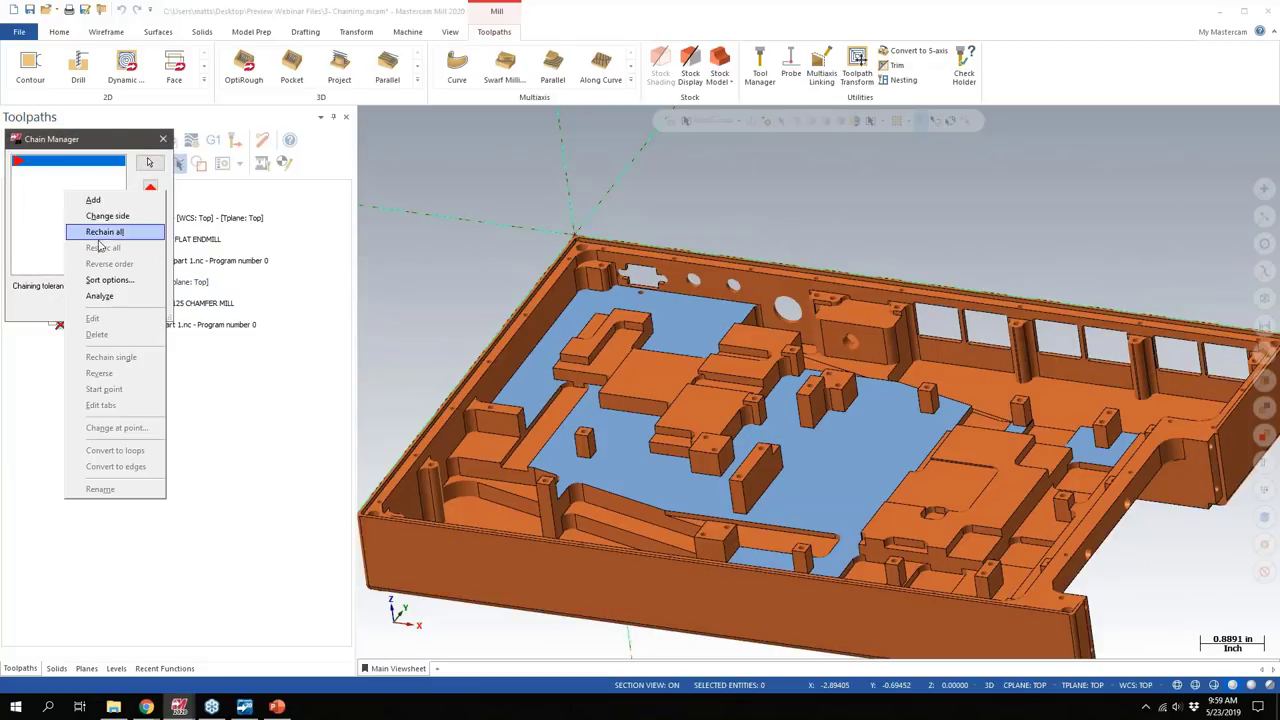
pyautogui.click(93, 200)
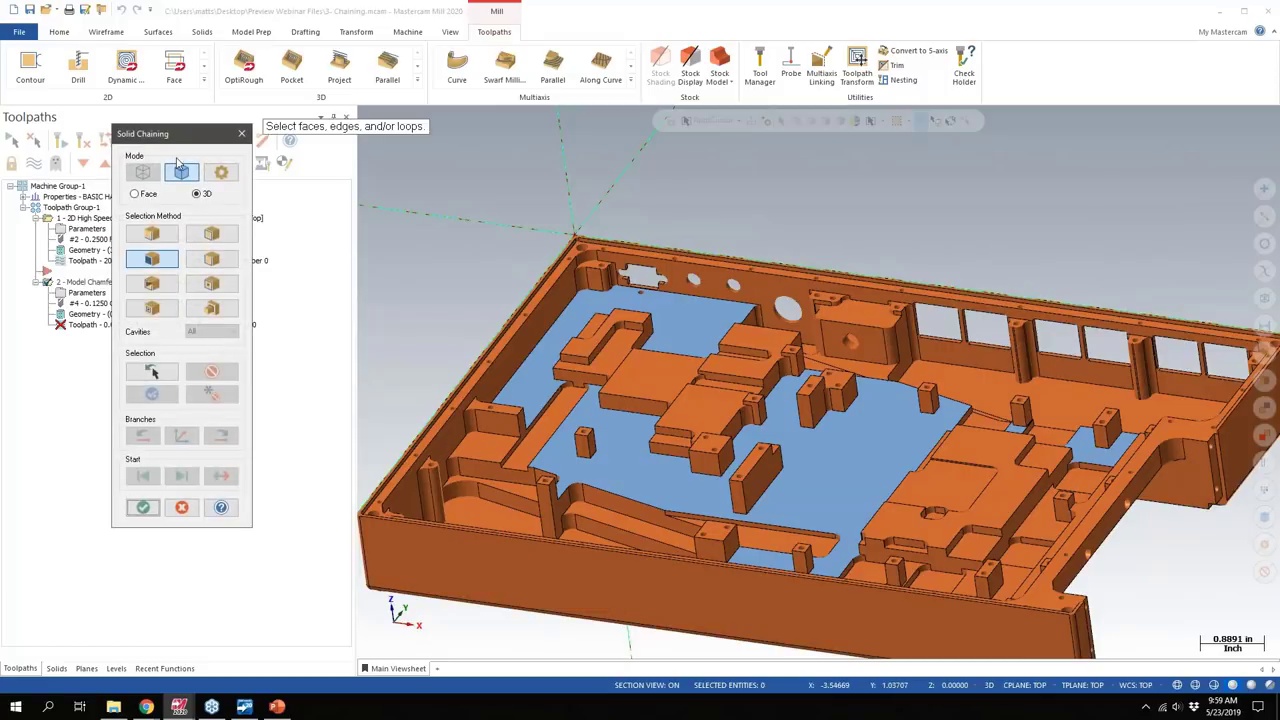
pyautogui.click(152, 285)
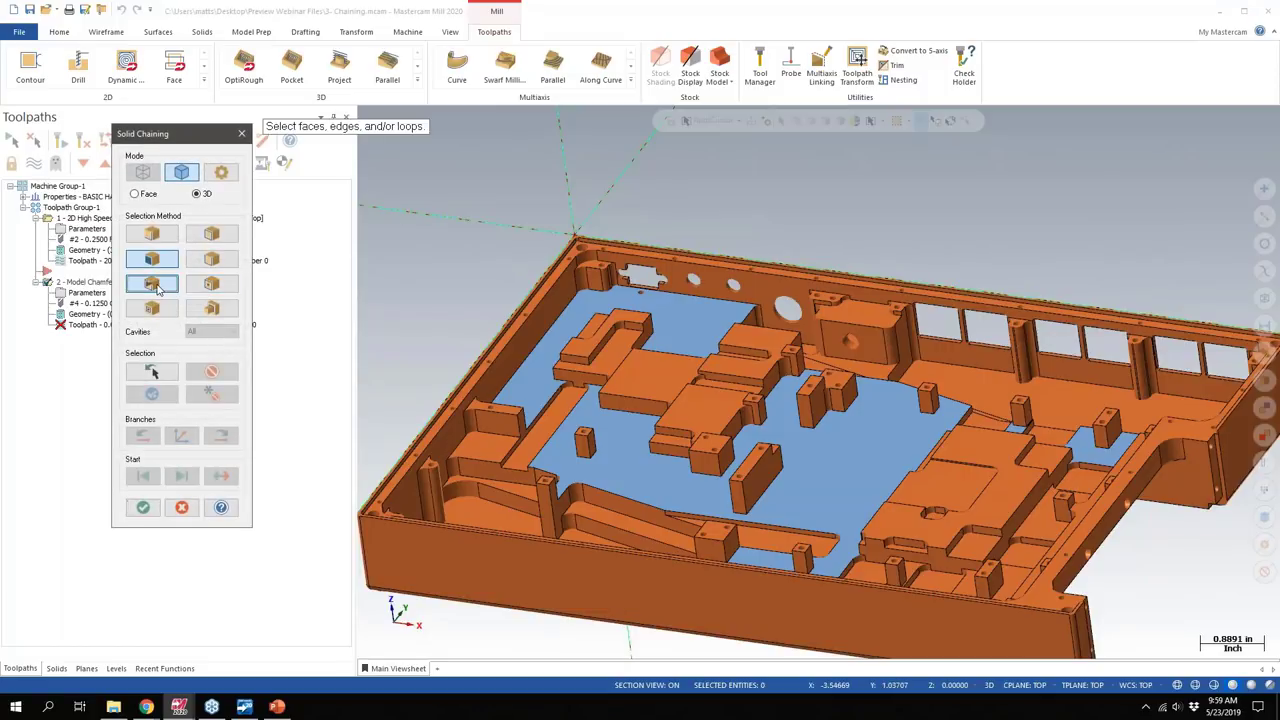
pyautogui.click(857, 319)
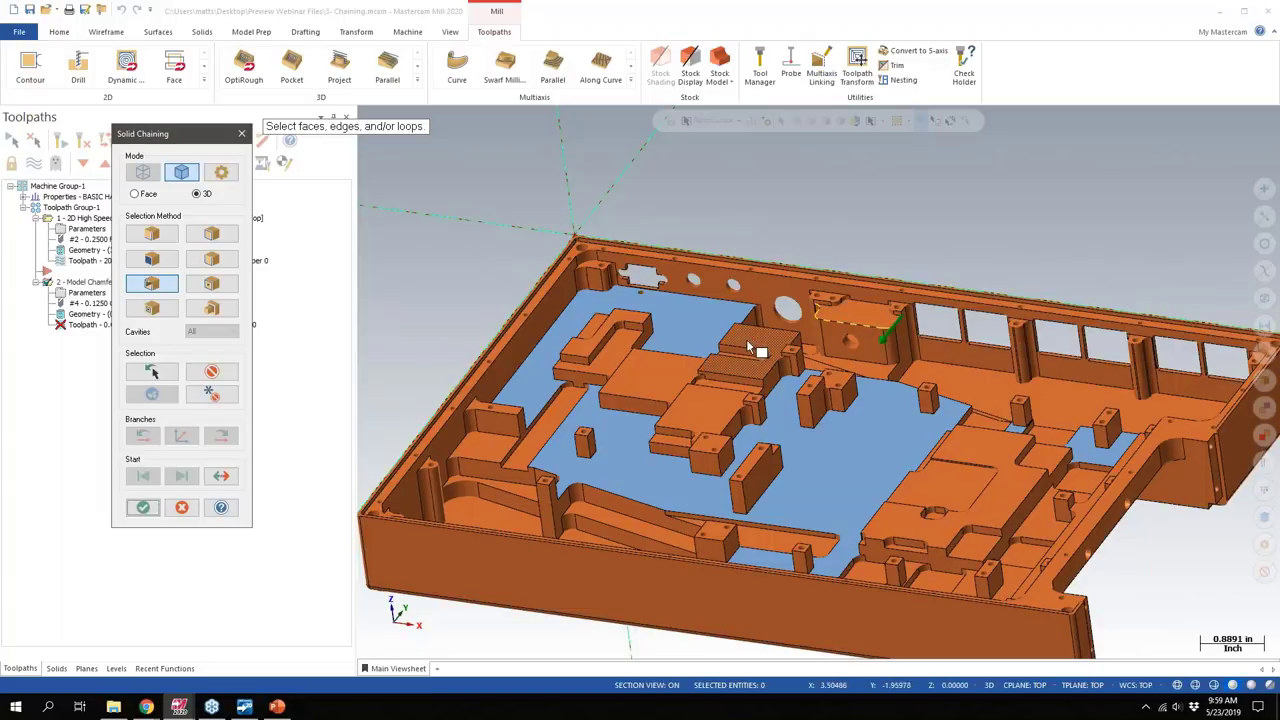
pyautogui.click(757, 347)
pyautogui.click(709, 420)
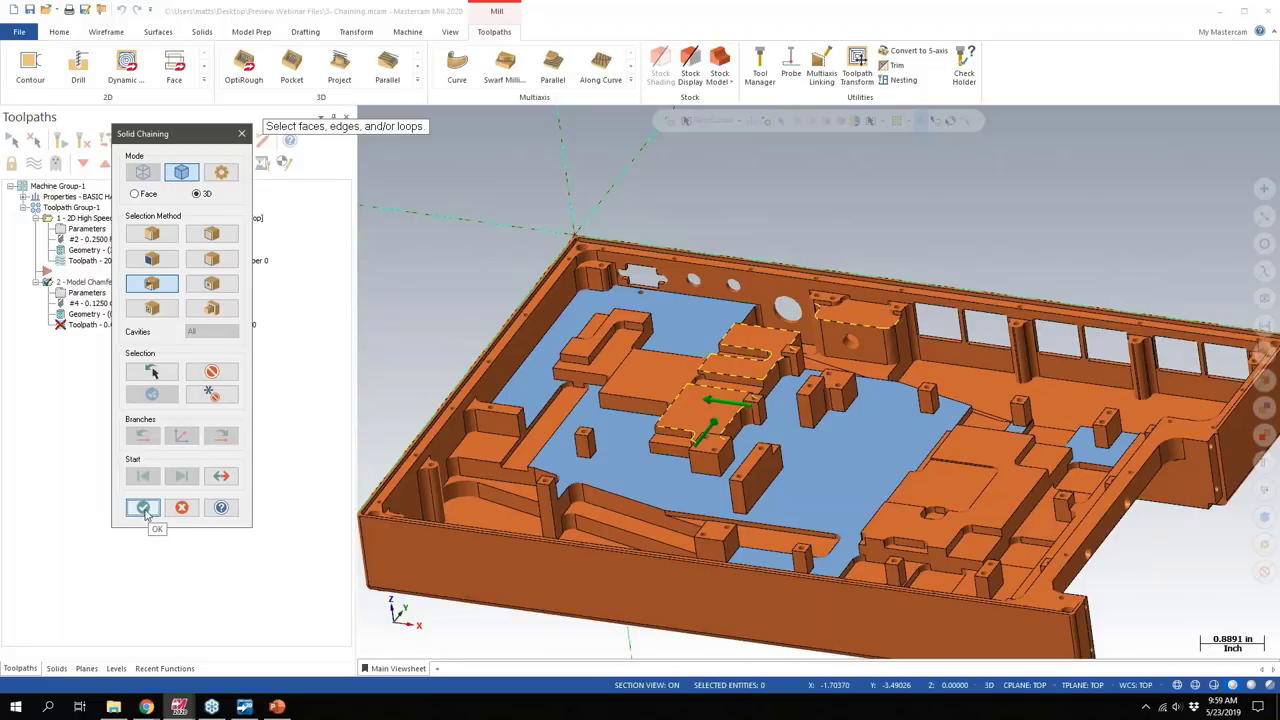
pyautogui.click(144, 508)
pyautogui.click(106, 307)
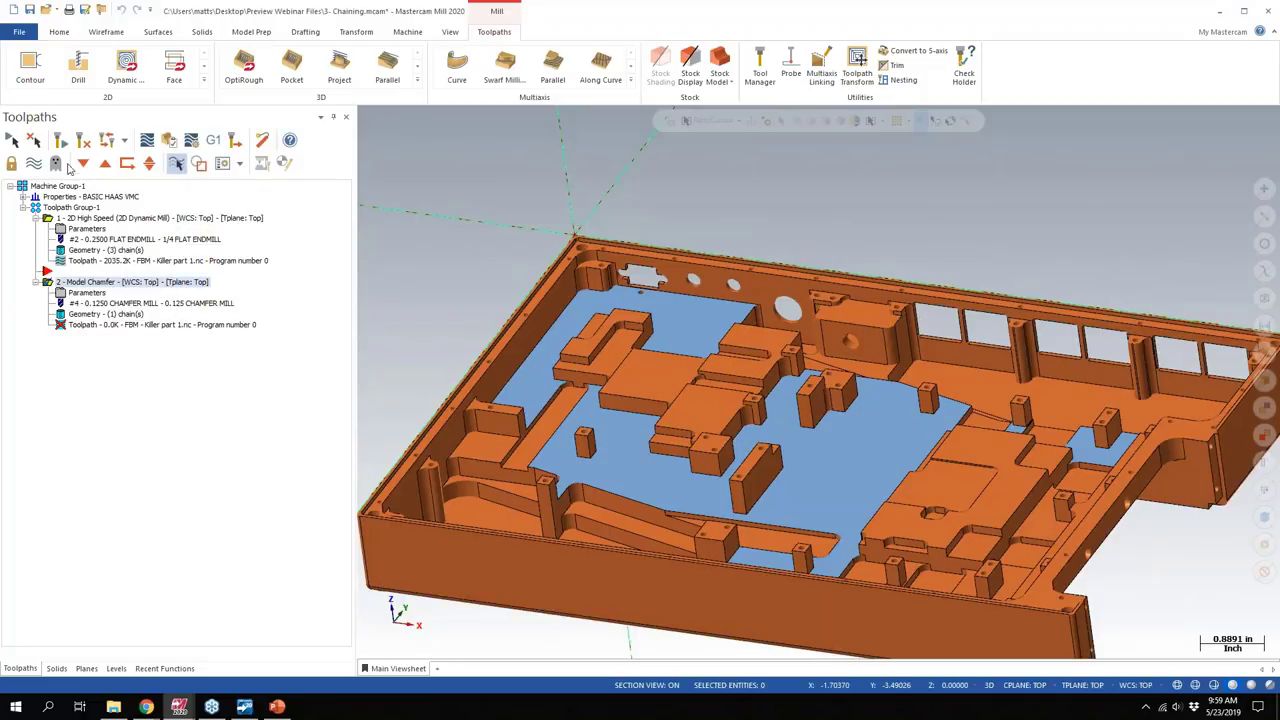
pyautogui.click(60, 141)
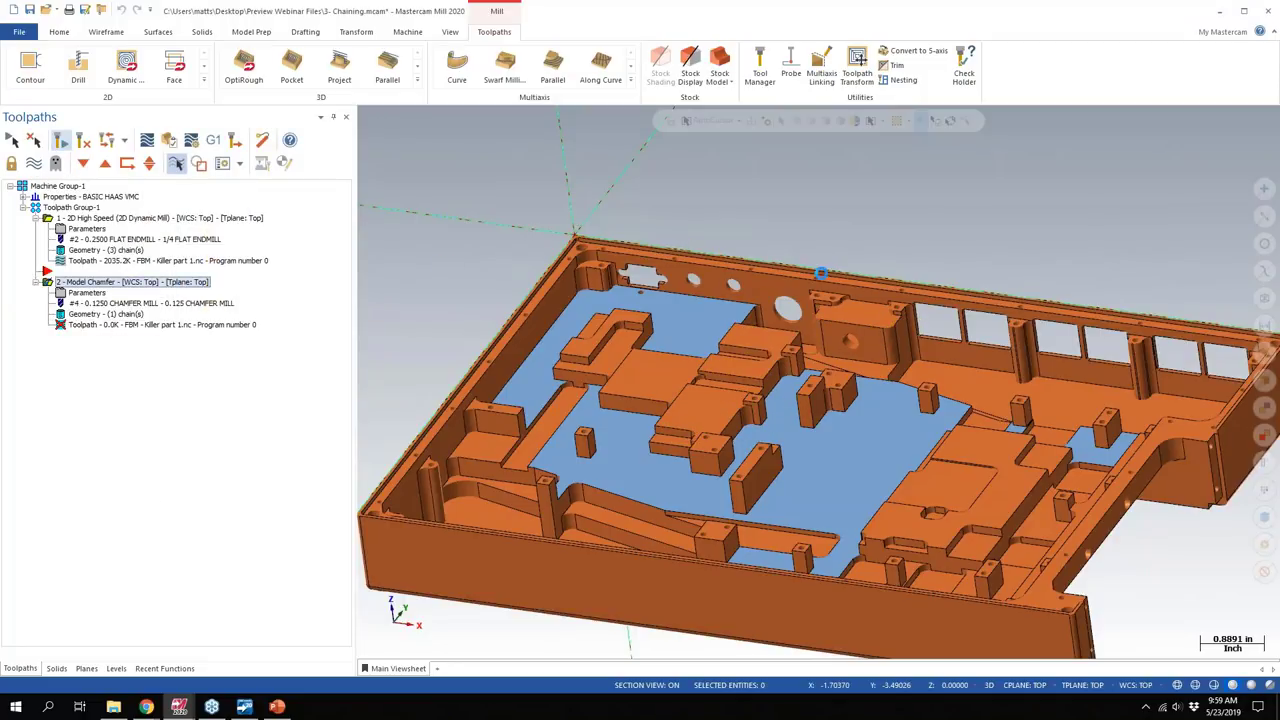
pyautogui.moveTo(794, 271); pyautogui.dragTo(37, 332, button='middle')
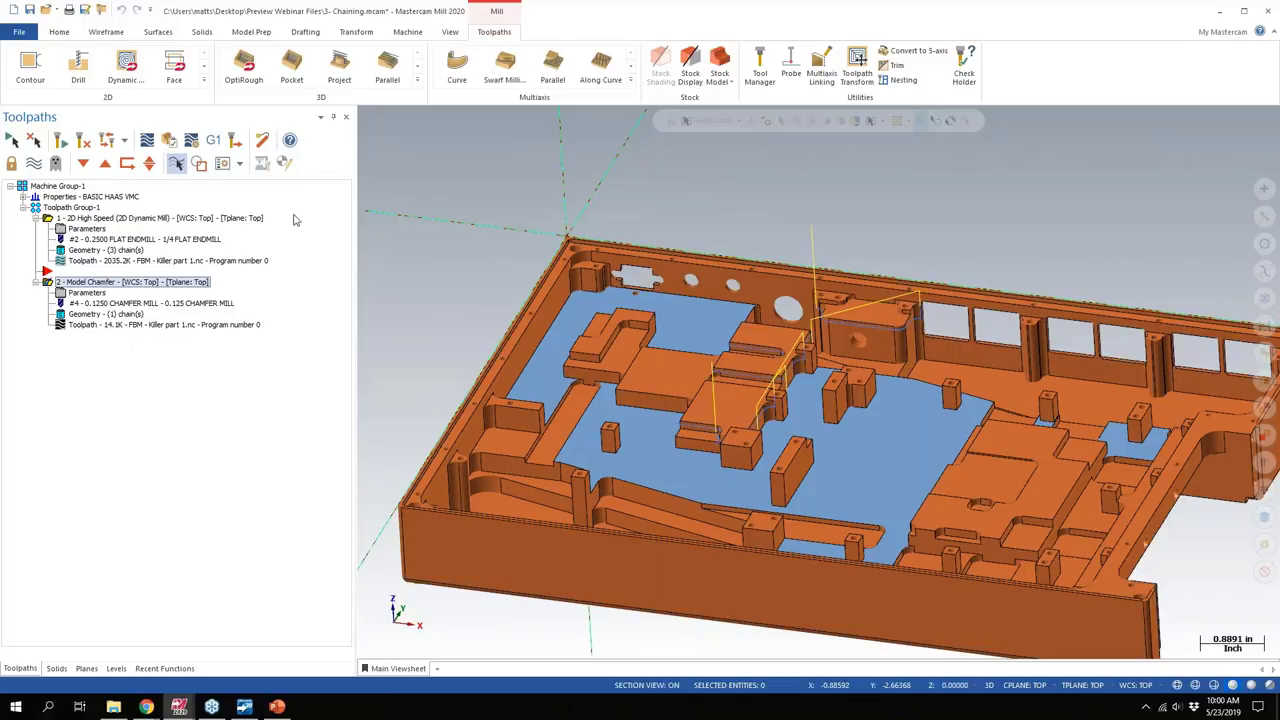
# Step: Start a Contour toolpath and set its solid chaining to Face mode with edge selection
pyautogui.click(43, 79)
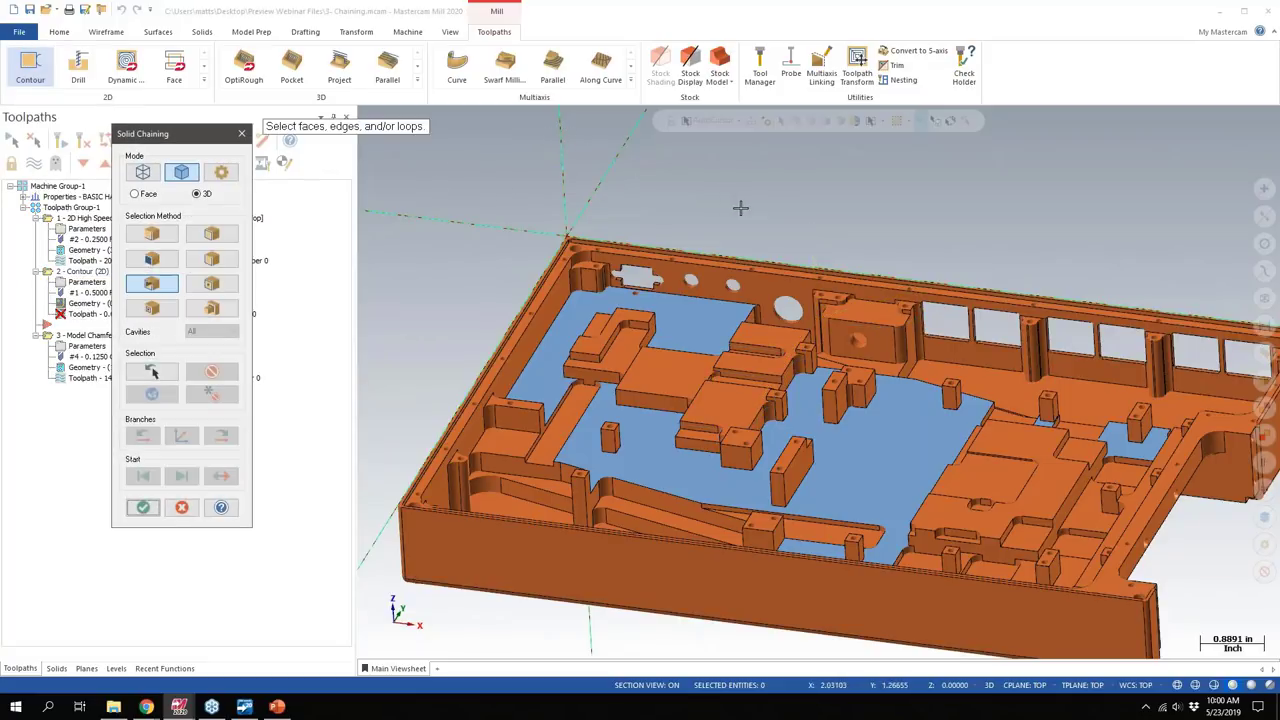
pyautogui.moveTo(746, 209); pyautogui.dragTo(643, 226, button='middle')
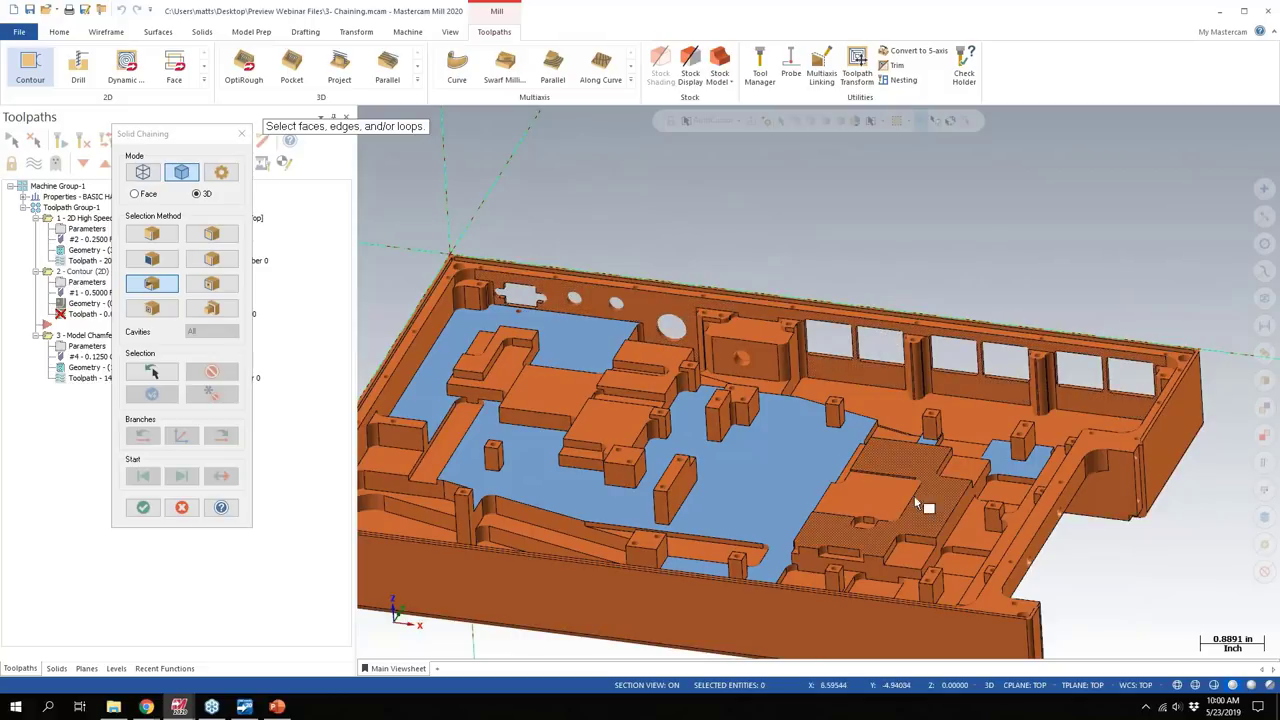
pyautogui.scroll(1, 895, 468)
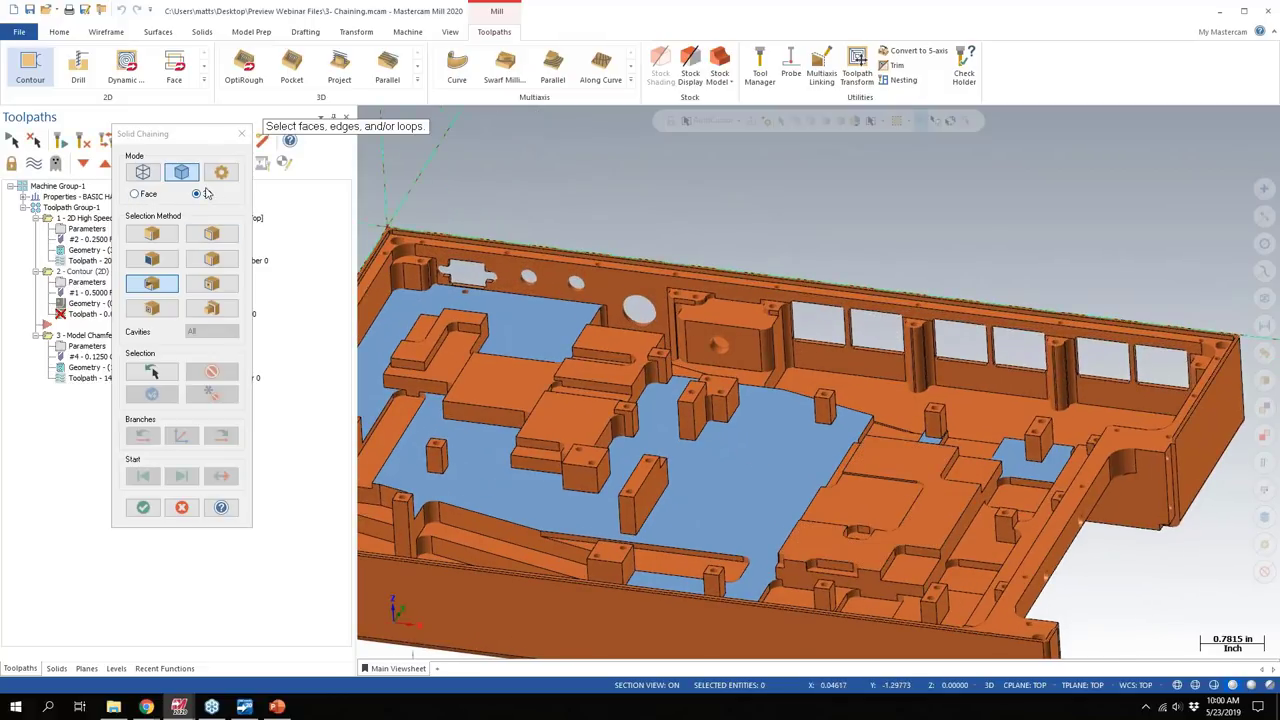
pyautogui.click(135, 194)
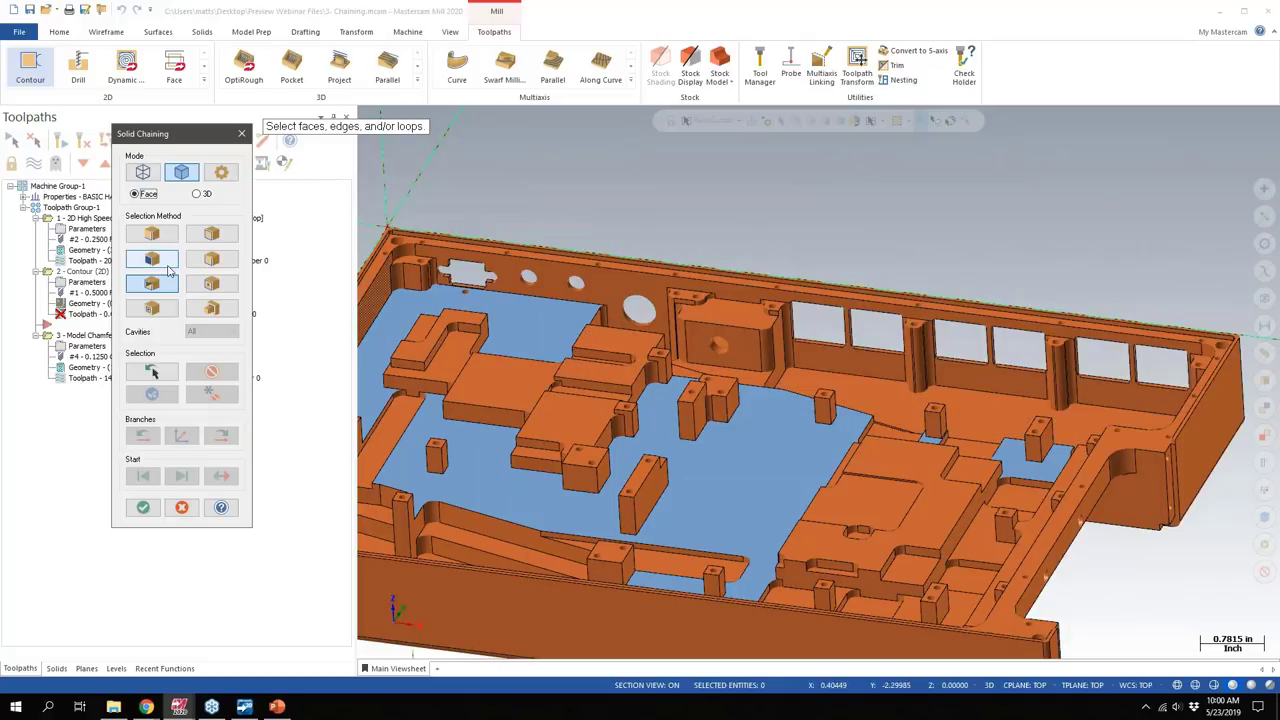
pyautogui.click(151, 233)
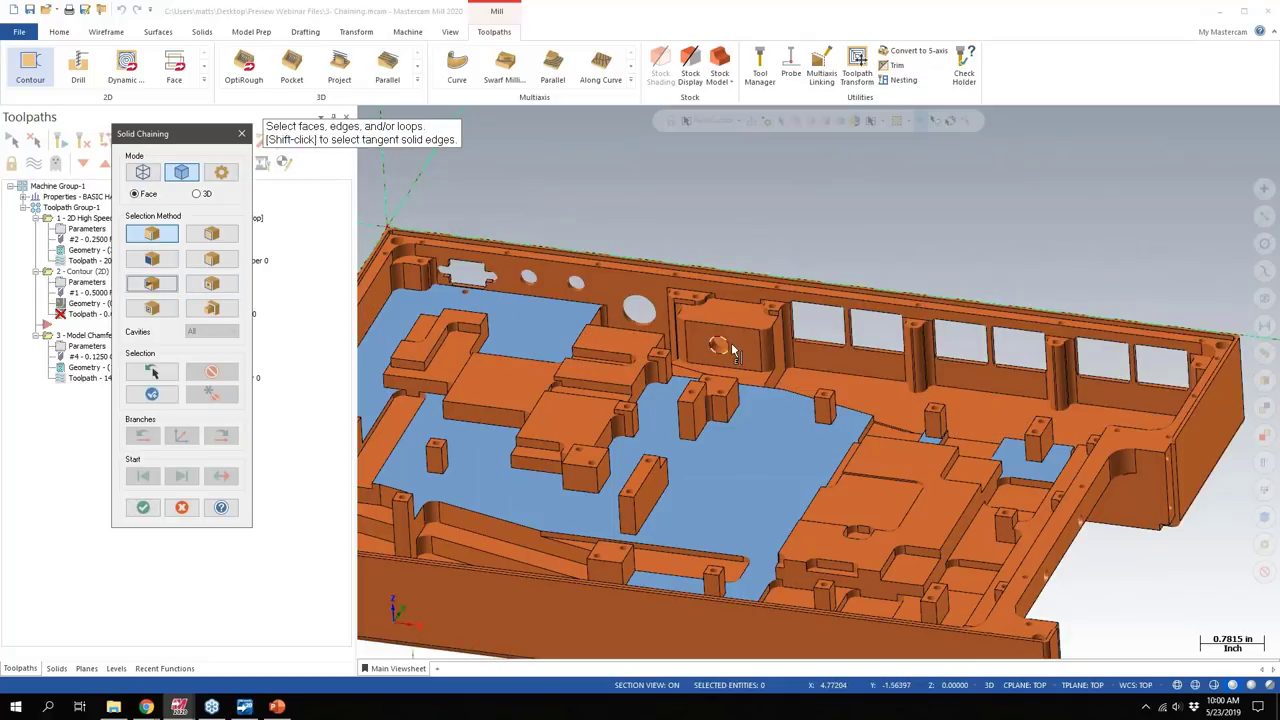
# Step: Try to chain the large raised block's top edges one segment at a time by stepping through the branches
pyautogui.click(873, 435)
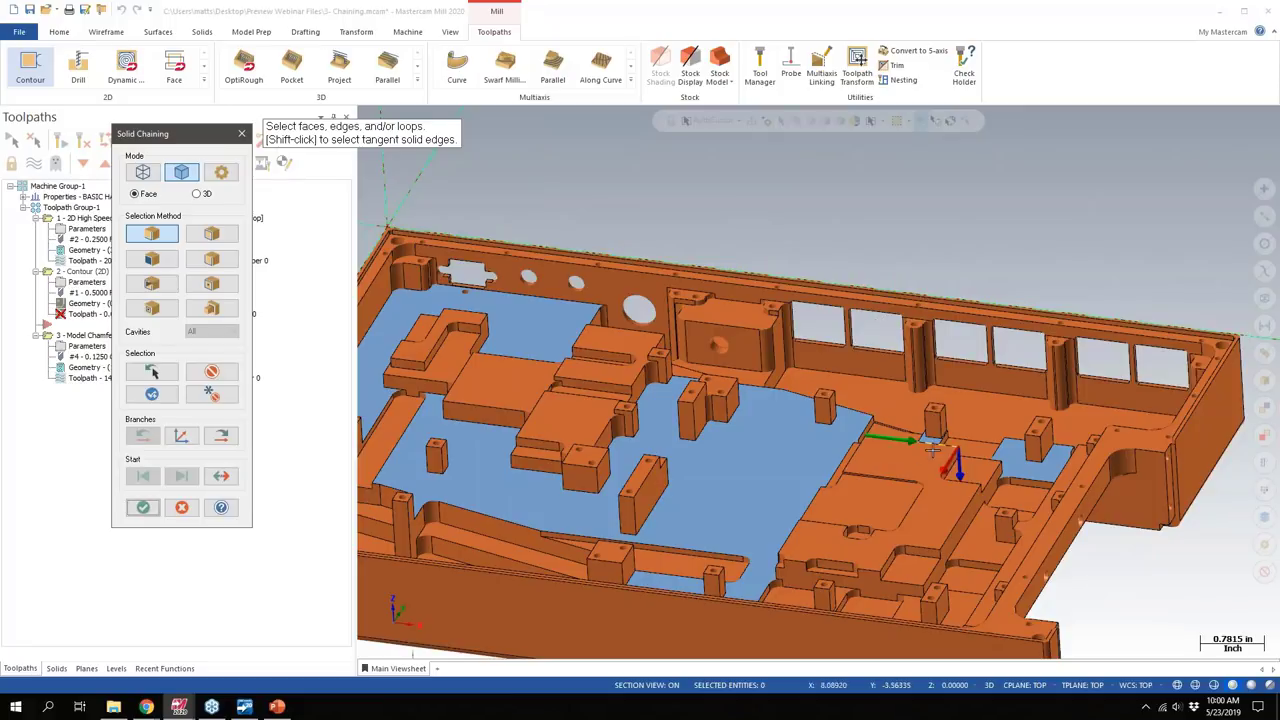
pyautogui.click(221, 435)
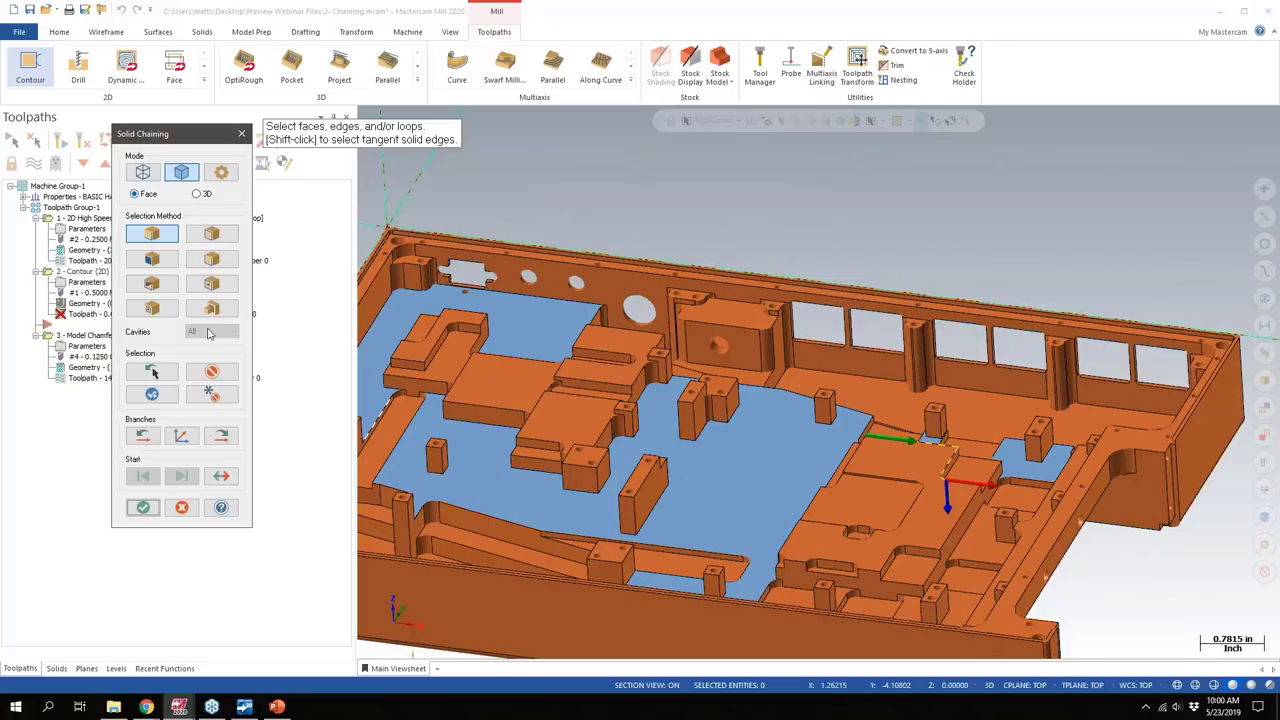
pyautogui.click(221, 435)
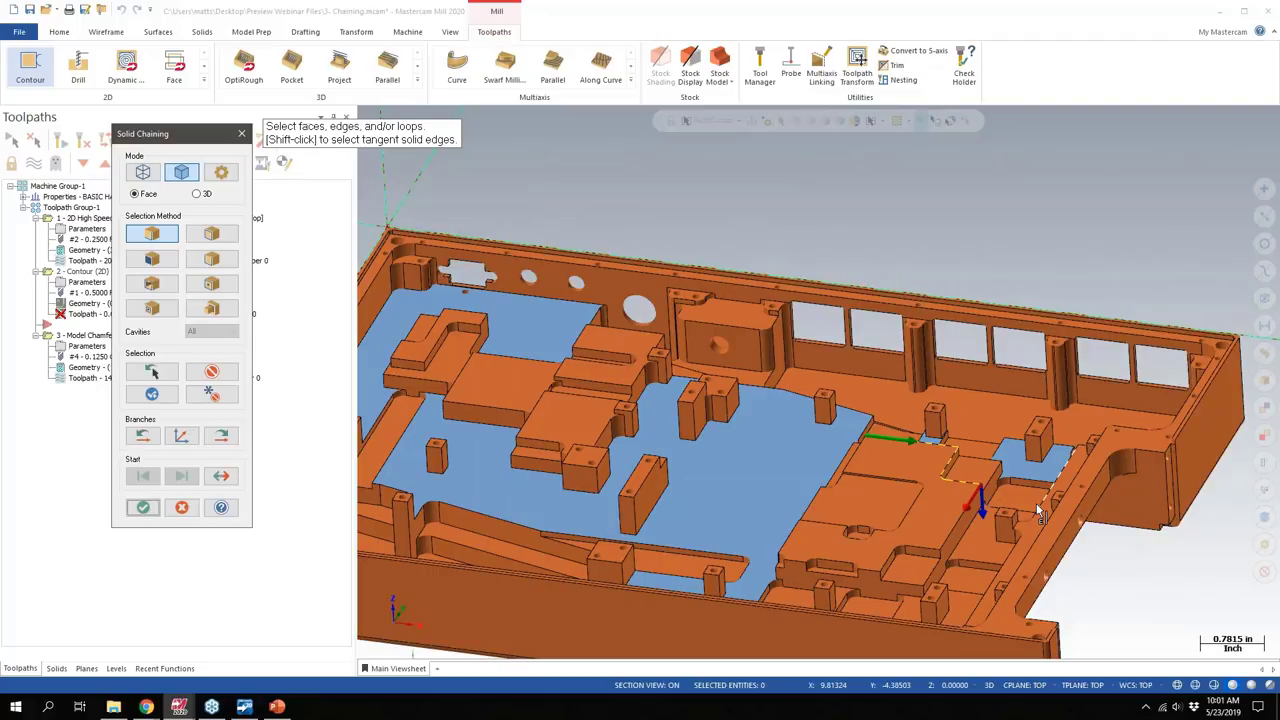
pyautogui.click(221, 436)
pyautogui.click(221, 436)
pyautogui.click(221, 436)
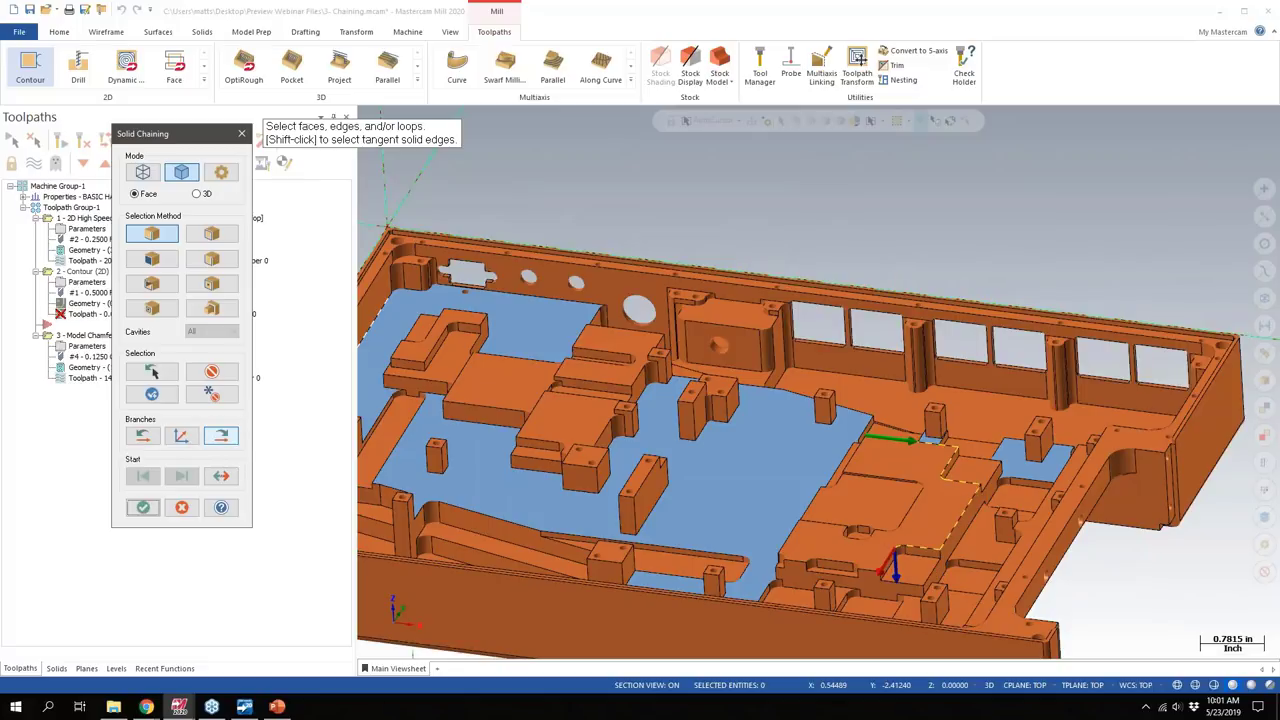
pyautogui.click(221, 436)
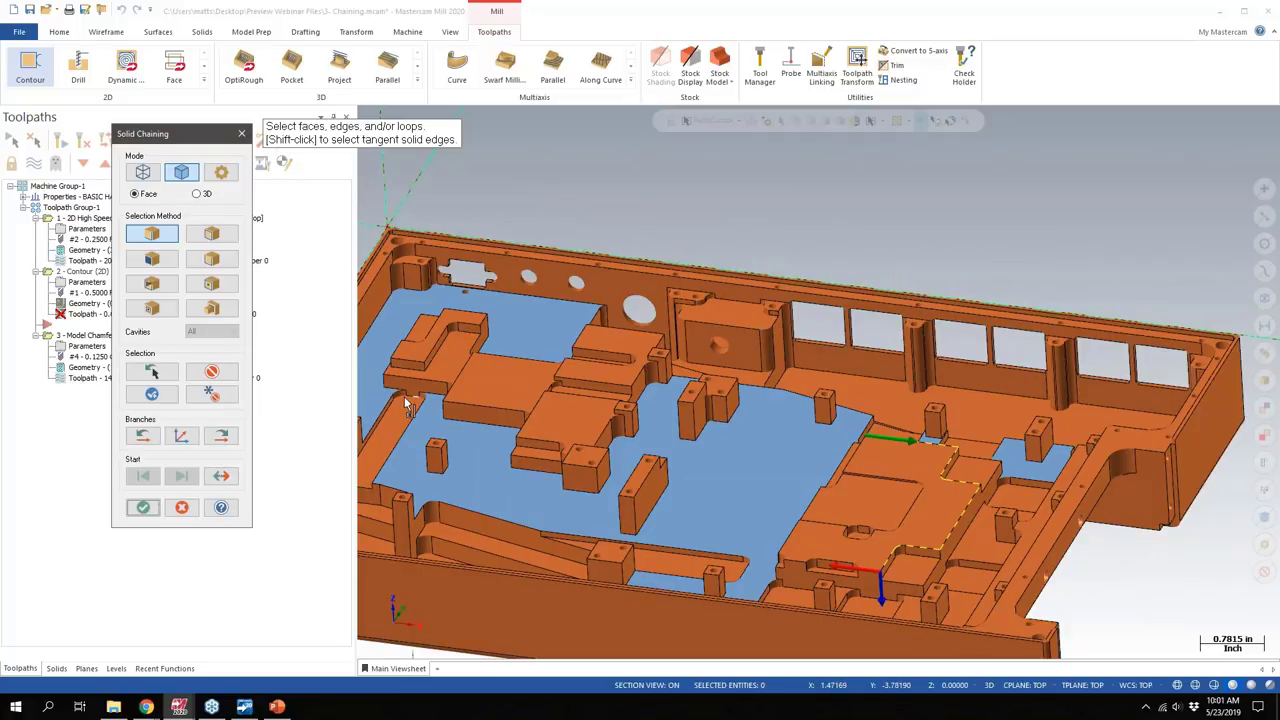
pyautogui.click(211, 374)
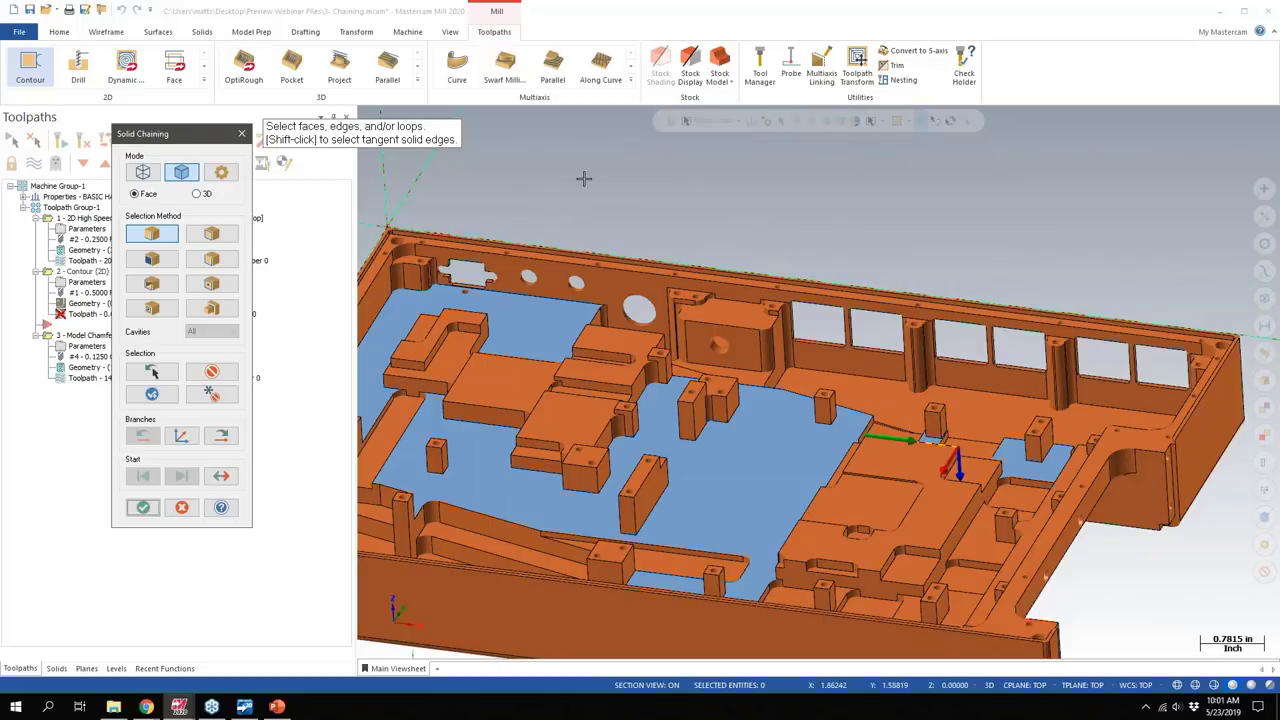
# Step: Set the selection tangency tolerance to 89 and apply it to the current session only
pyautogui.click(768, 122)
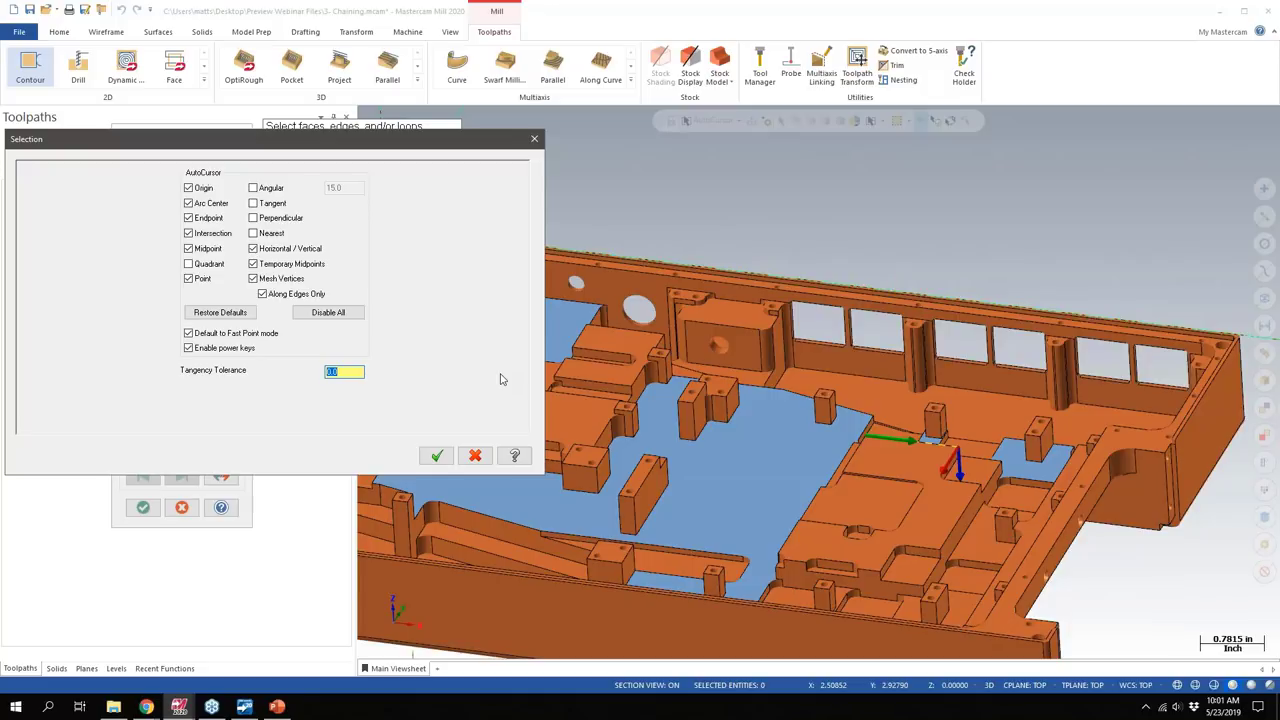
pyautogui.write('89')
pyautogui.click(437, 456)
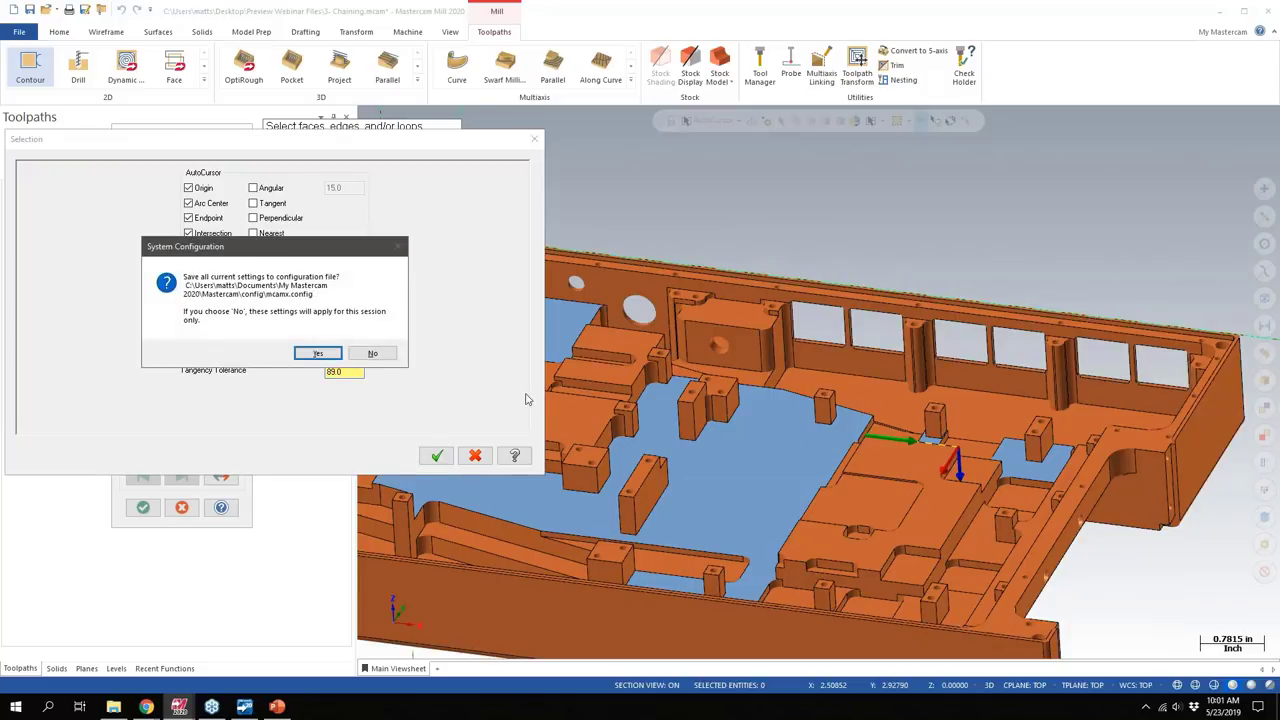
pyautogui.click(372, 355)
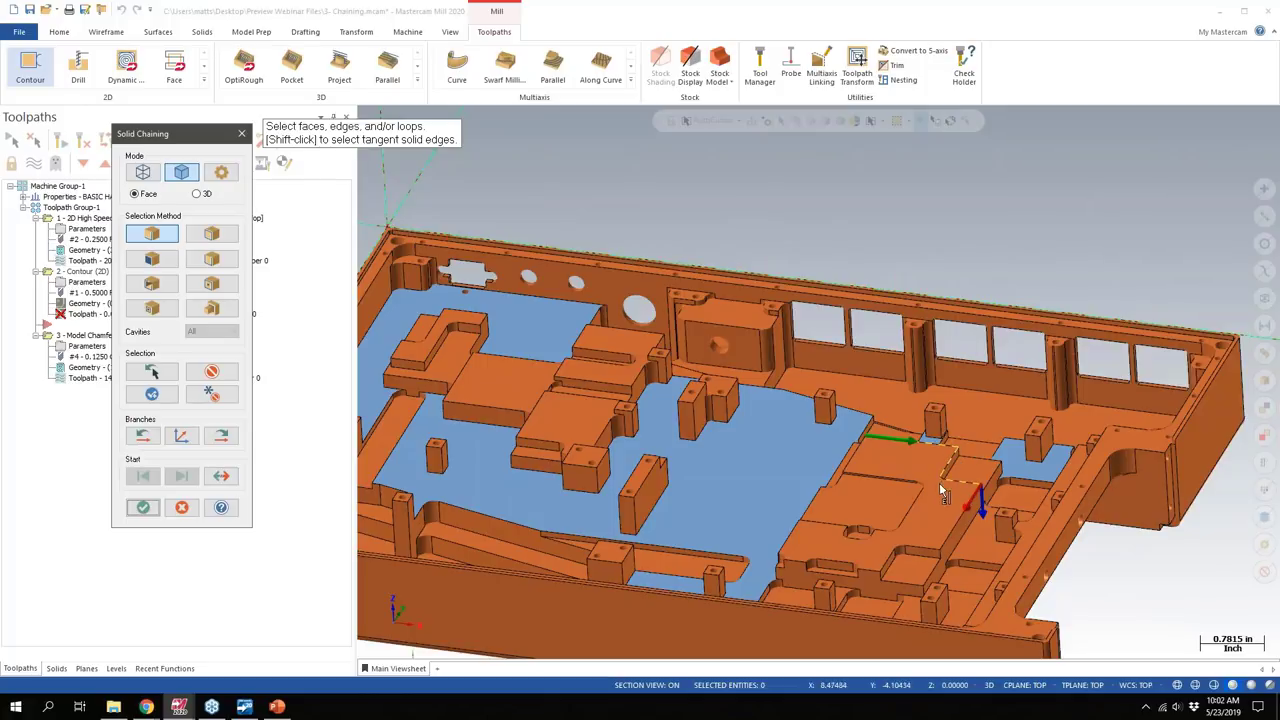
# Step: Extend the Contour chain along the large raised block's top edges, past the notched corners, by dynamically pulling its direction arrow
pyautogui.moveTo(1000, 488); pyautogui.dragTo(833, 520, button='middle')
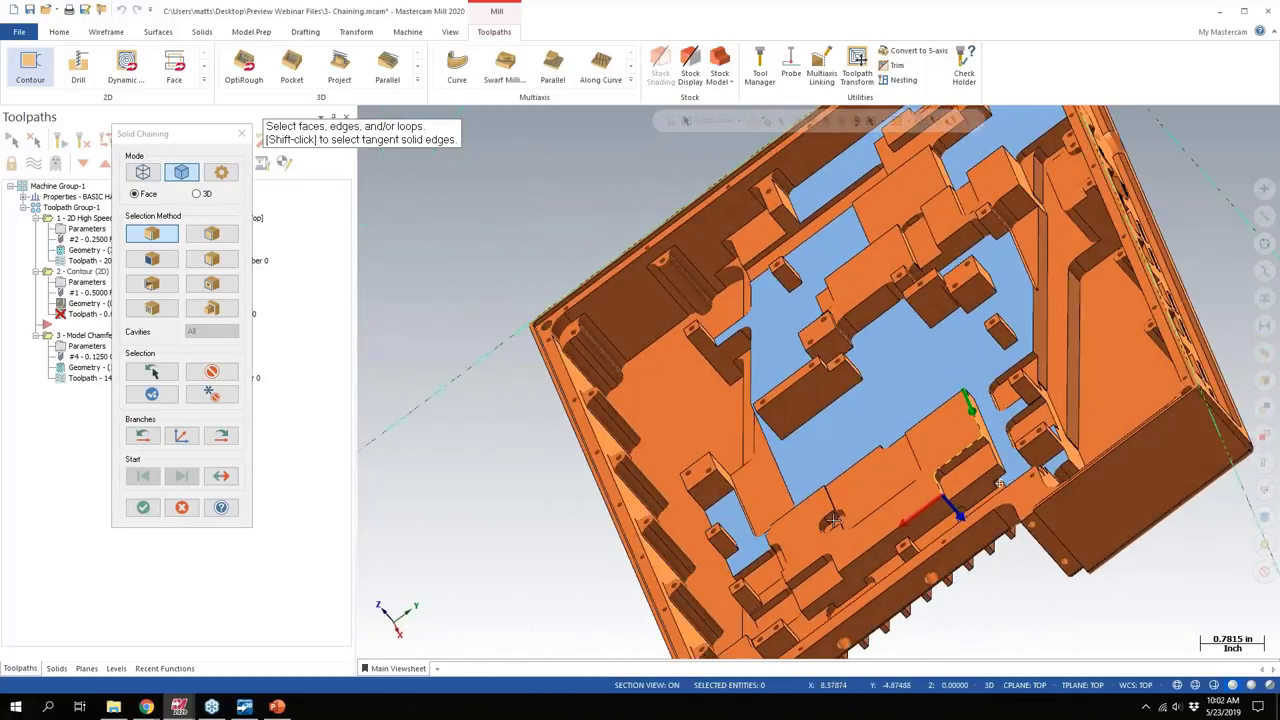
pyautogui.scroll(6, 942, 467)
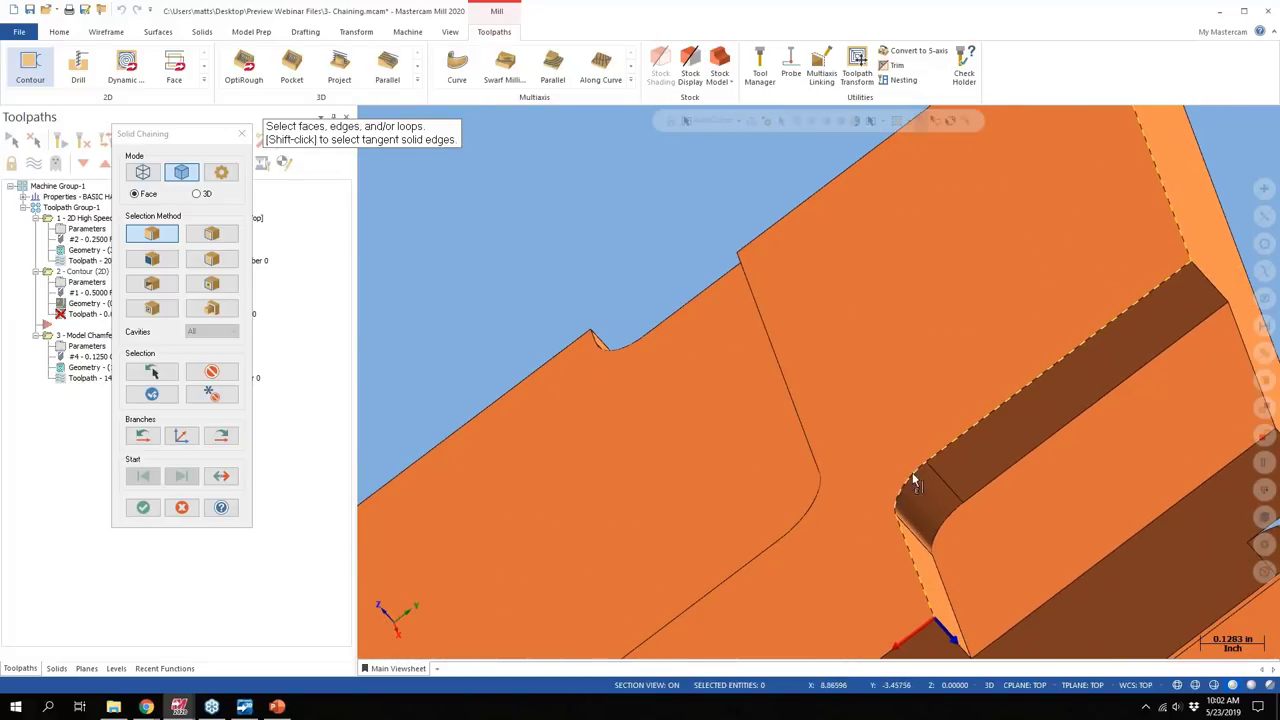
pyautogui.scroll(-5, 920, 462)
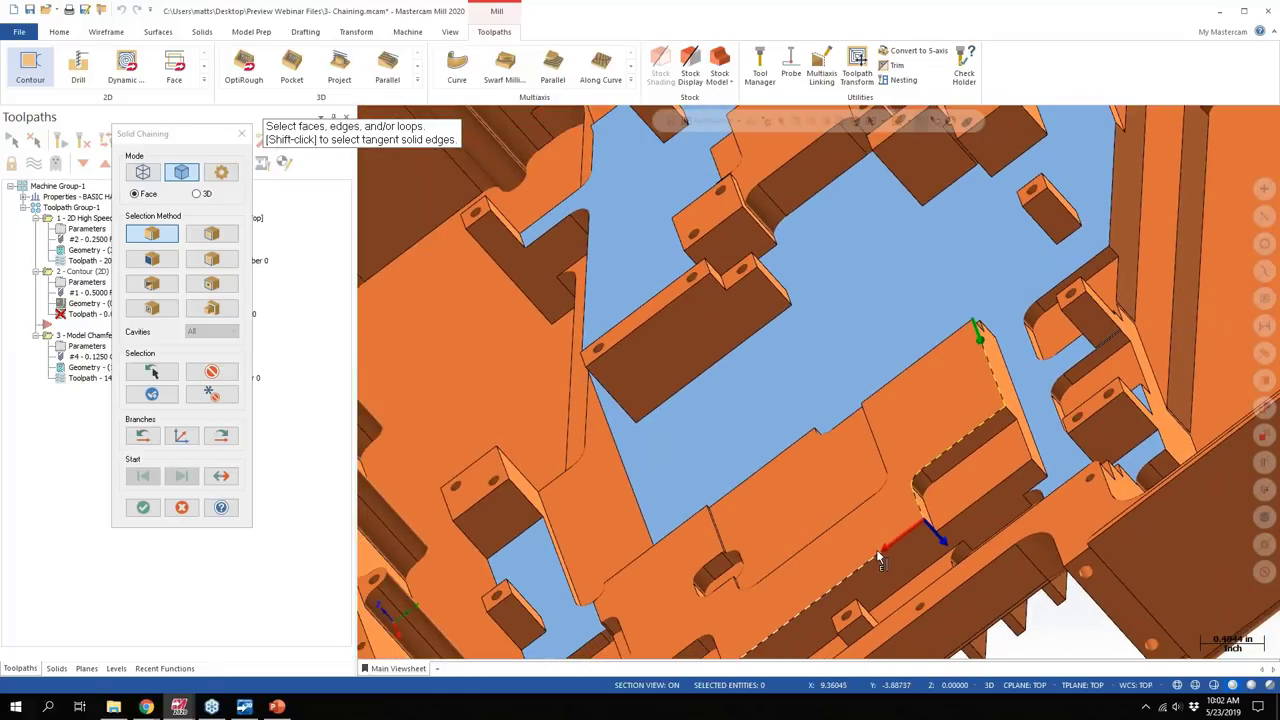
pyautogui.moveTo(835, 550); pyautogui.dragTo(873, 496, button='middle')
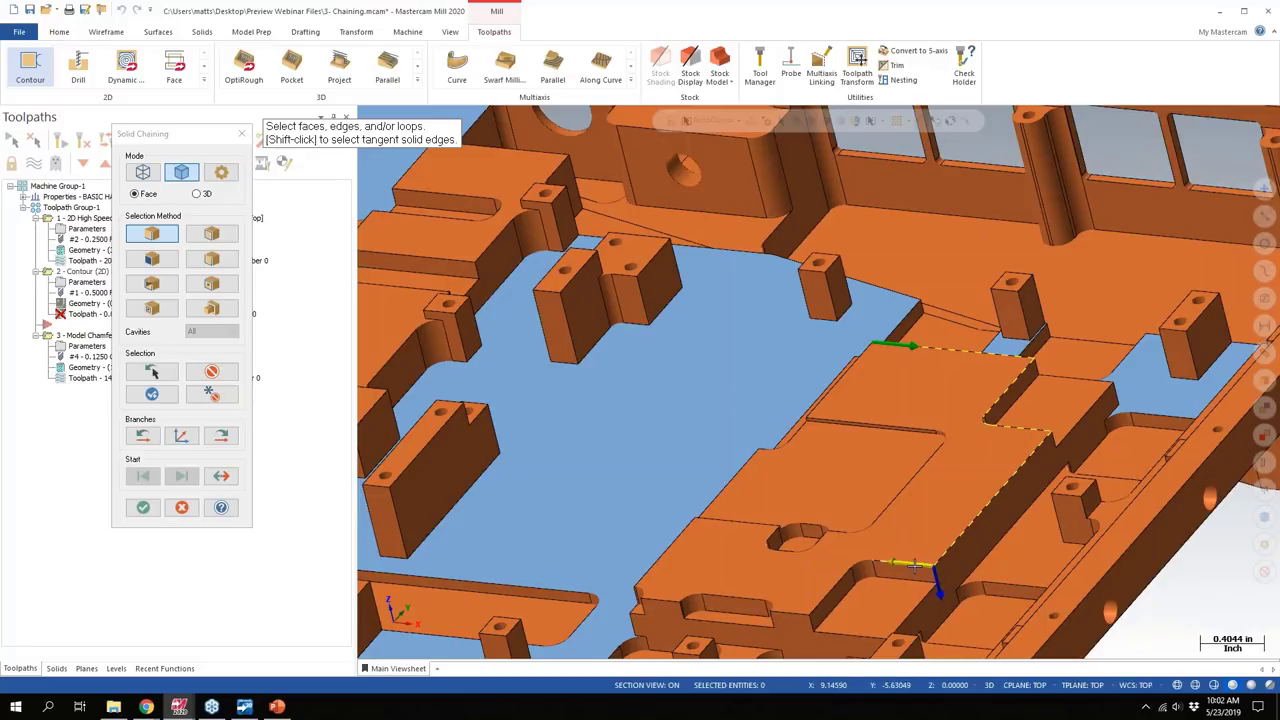
pyautogui.moveTo(915, 565); pyautogui.dragTo(735, 620)
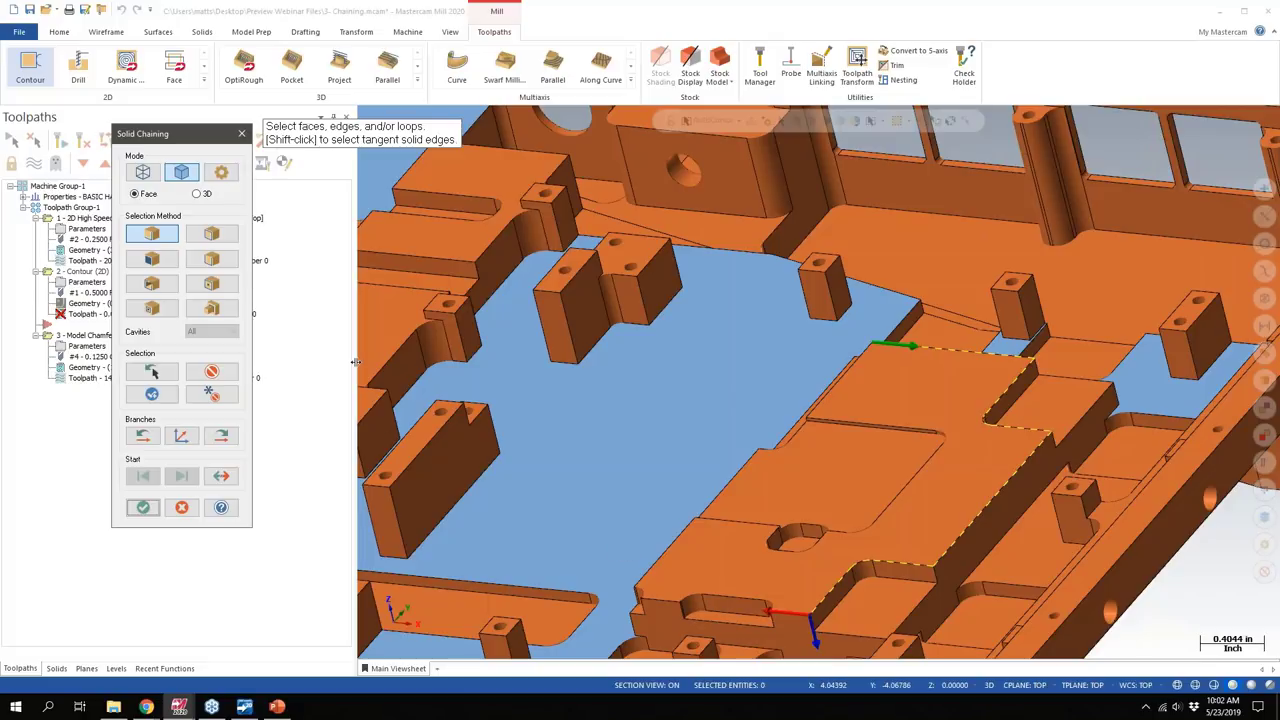
# Step: Start further Contour chains on the top edges of the rear-wall boss, the stepped block and the narrow free-standing boss
pyautogui.scroll(-3, 760, 286)
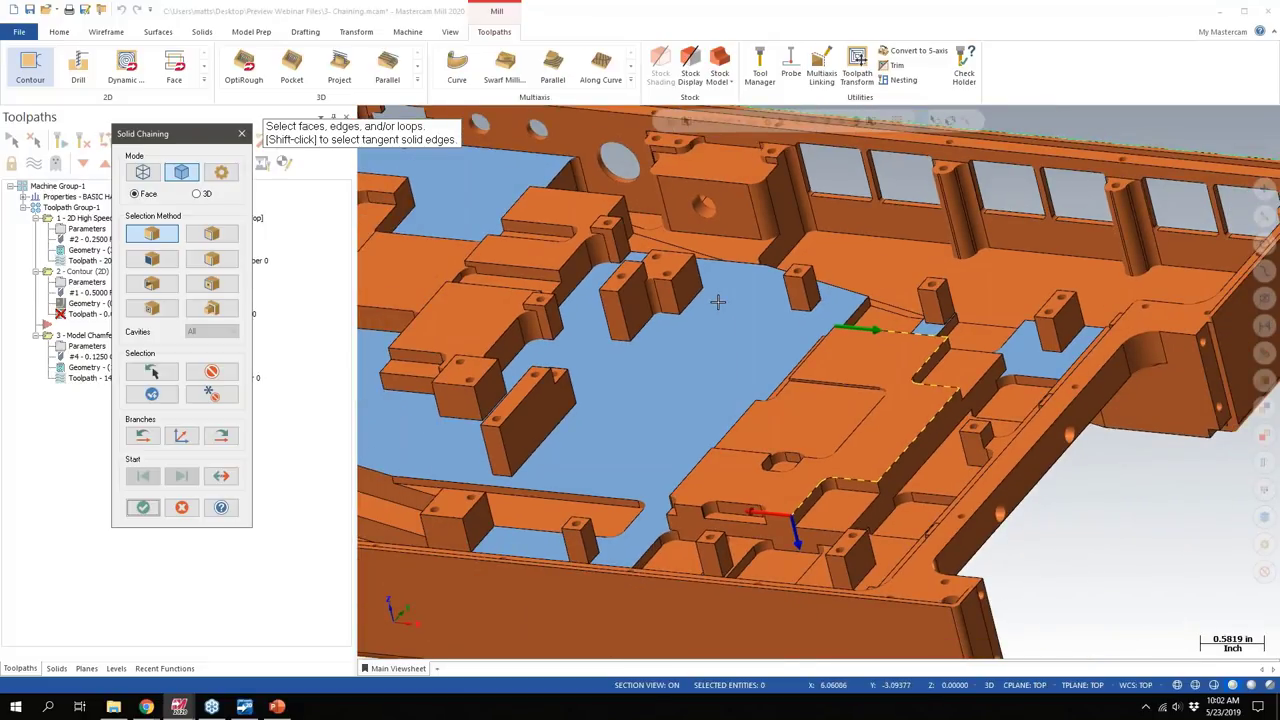
pyautogui.moveTo(743, 343); pyautogui.dragTo(933, 338, button='middle')
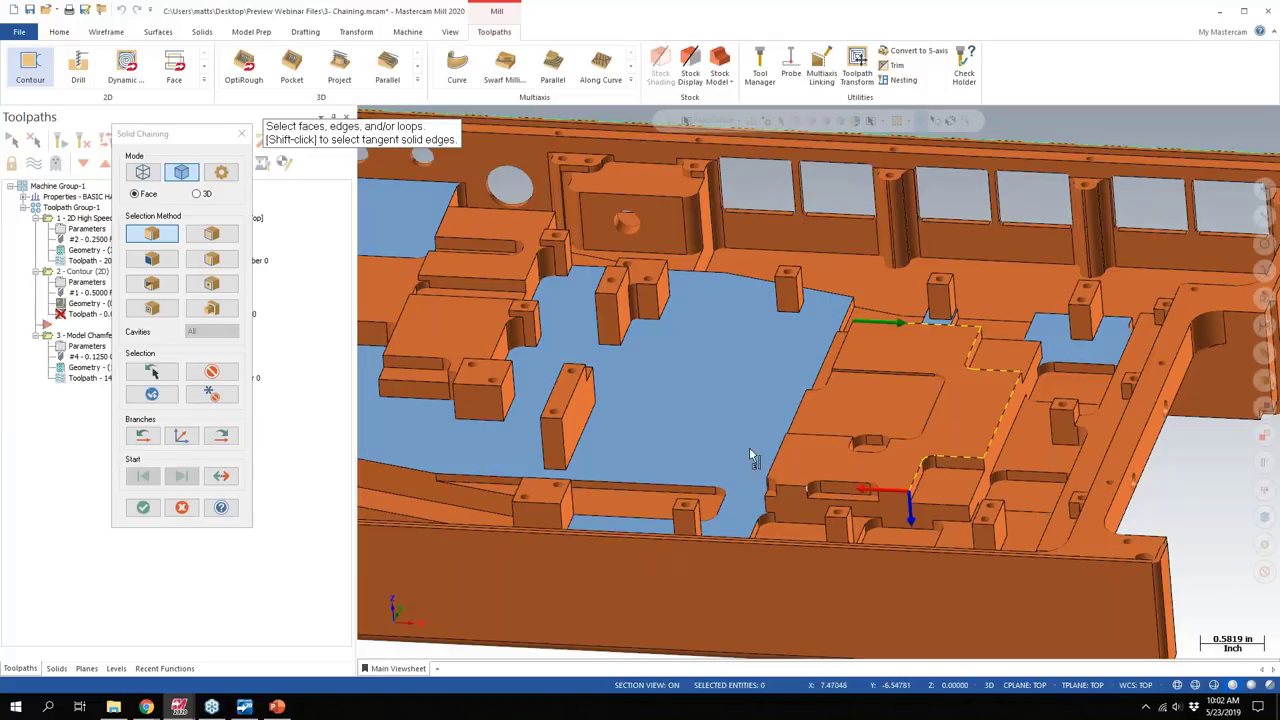
pyautogui.click(708, 195)
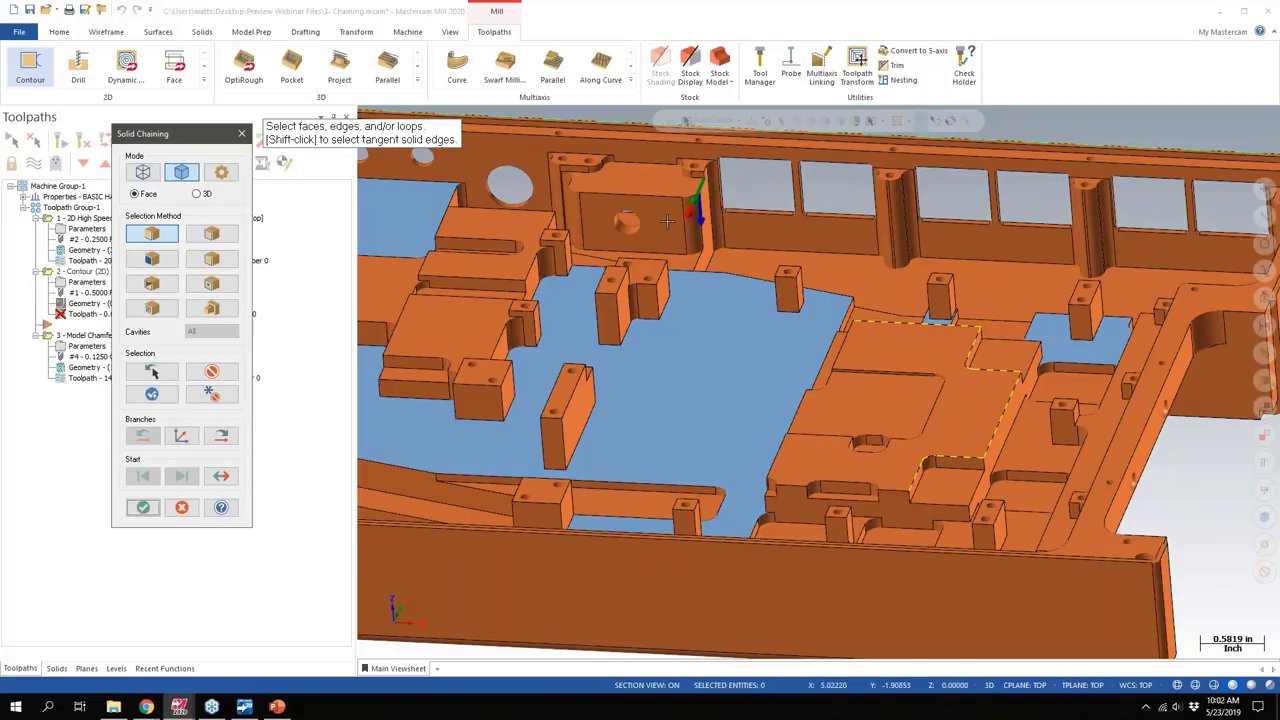
pyautogui.click(694, 198)
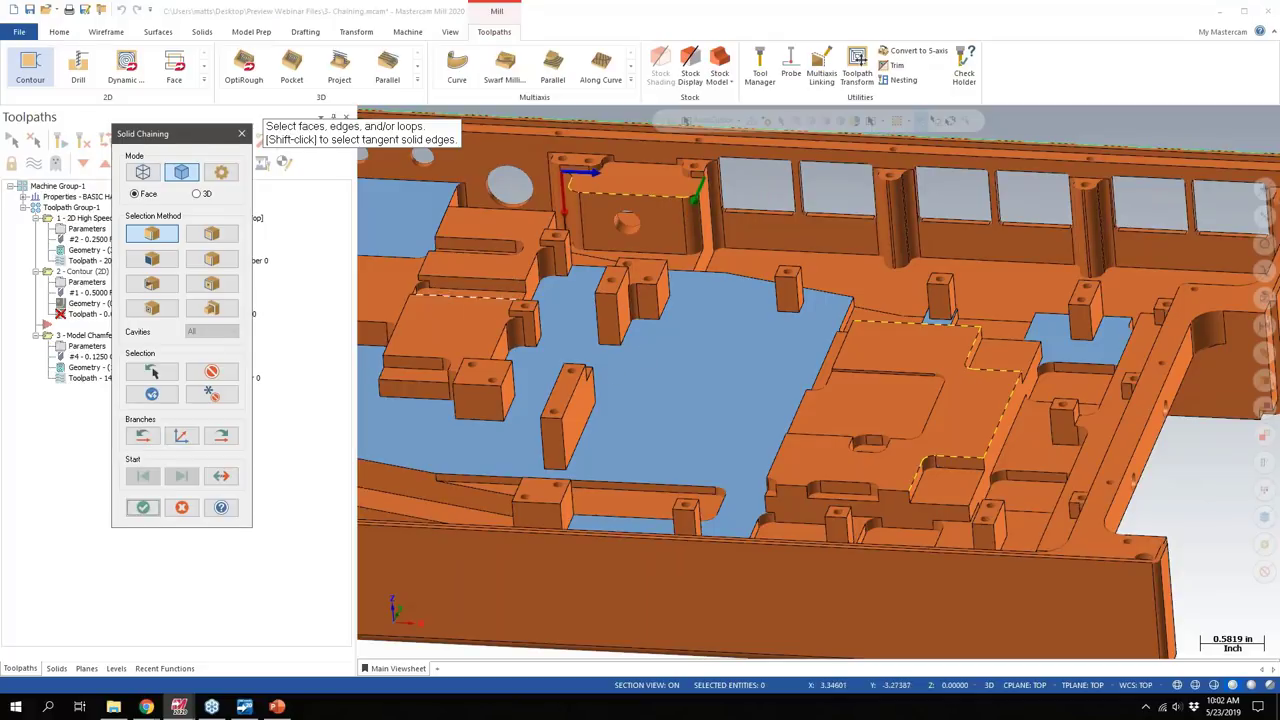
pyautogui.click(391, 355)
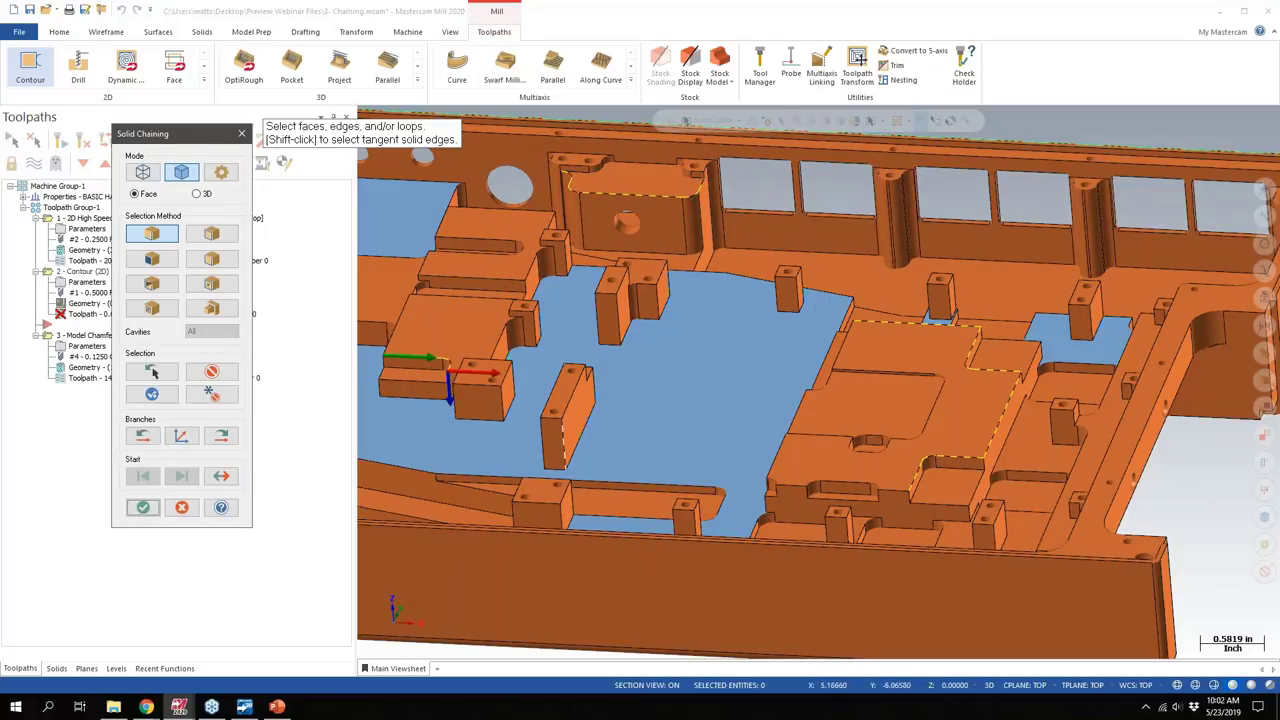
pyautogui.click(570, 418)
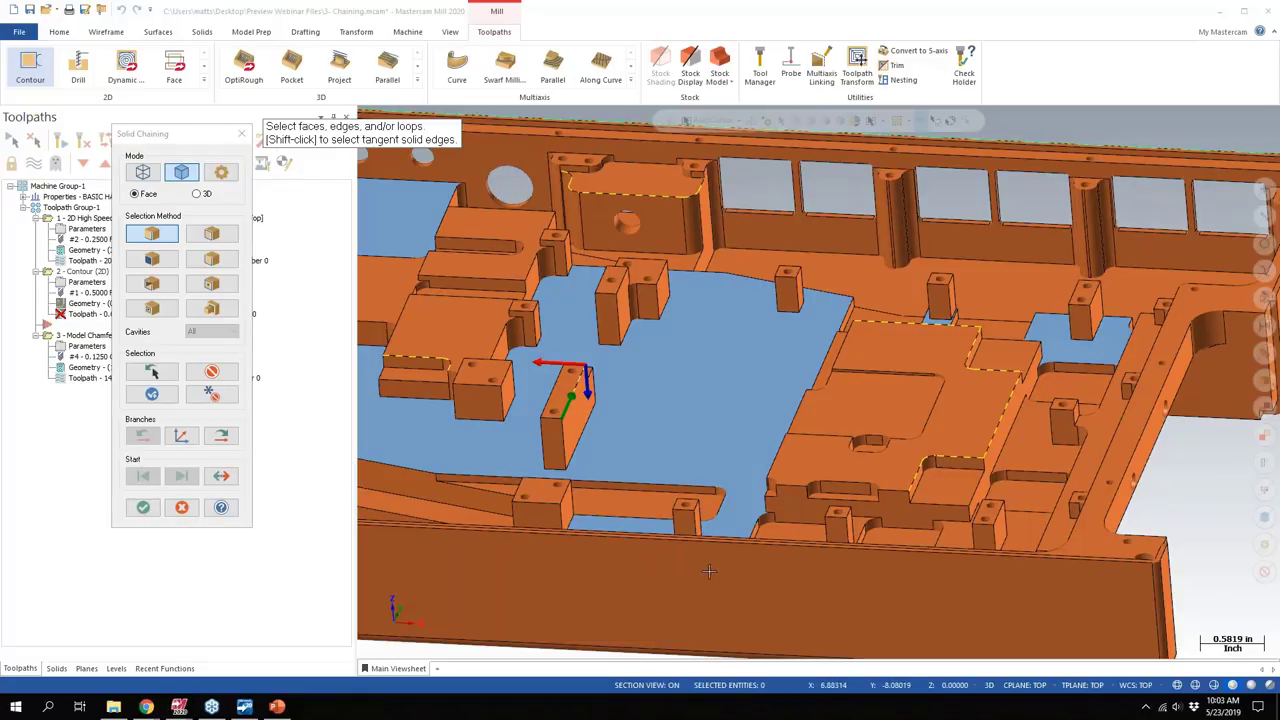
# Step: Switch to Chrome, open the Solid Chaining page under Chaining Enhancements on the What's New in Mastercam 2020 site, and read through it
pyautogui.moveTo(150, 710)
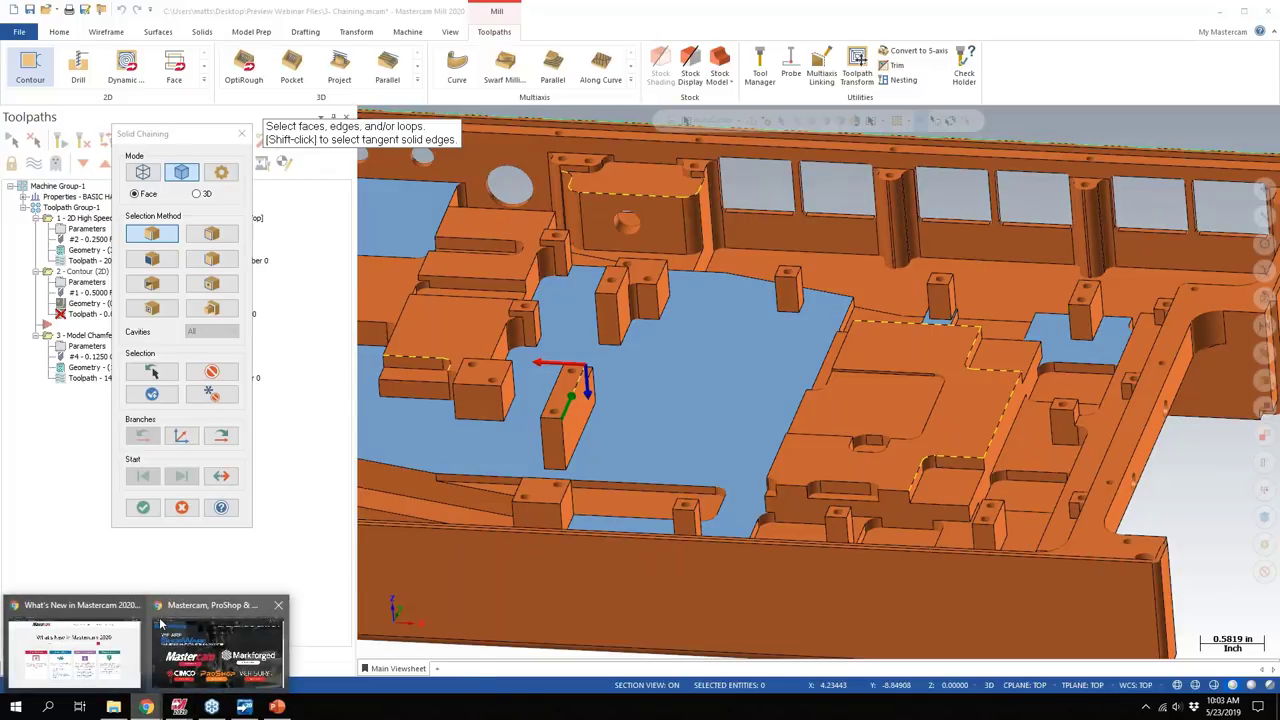
pyautogui.click(163, 628)
pyautogui.moveTo(258, 36); pyautogui.dragTo(84, 52)
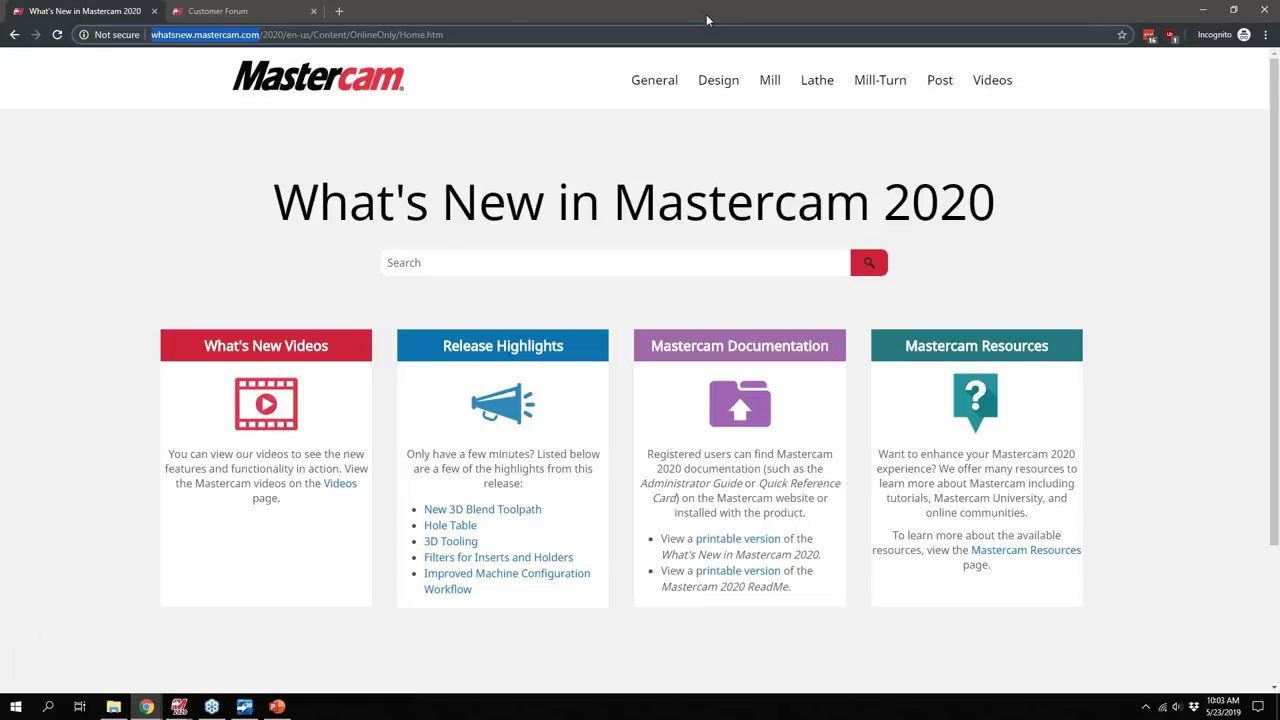
pyautogui.moveTo(704, 83)
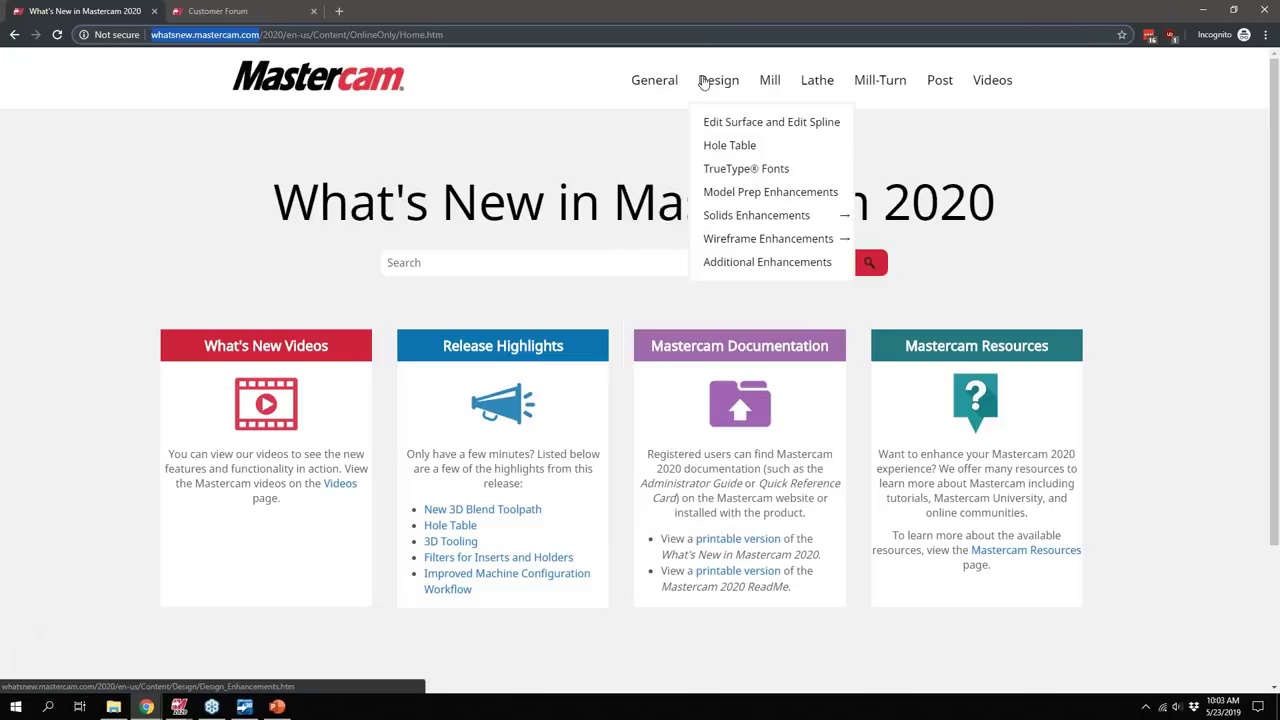
pyautogui.moveTo(817, 90)
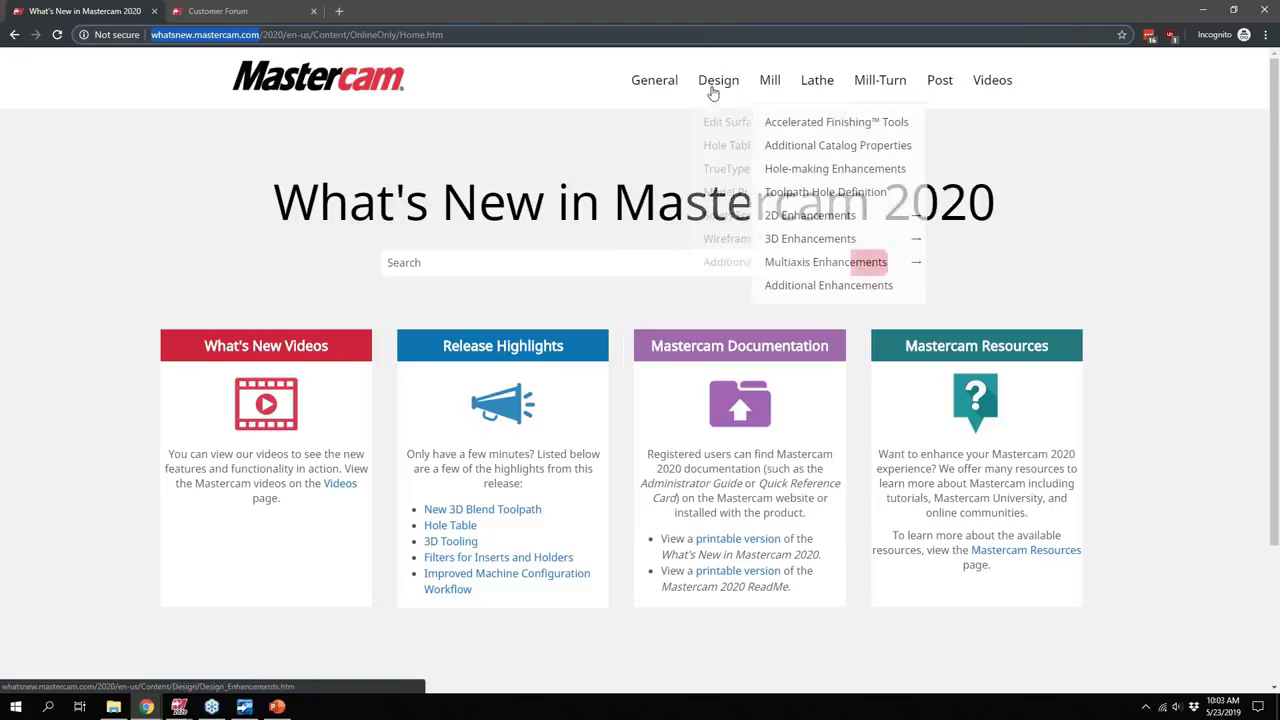
pyautogui.moveTo(660, 92)
pyautogui.moveTo(682, 145)
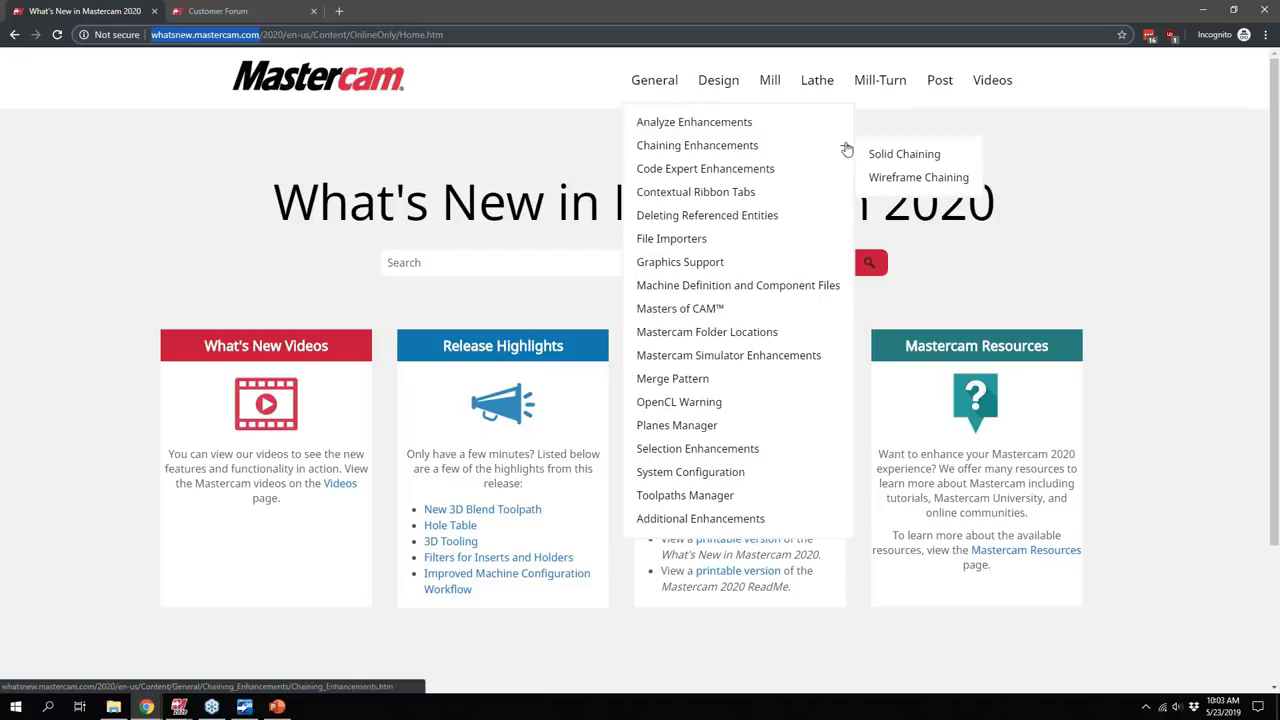
pyautogui.click(880, 160)
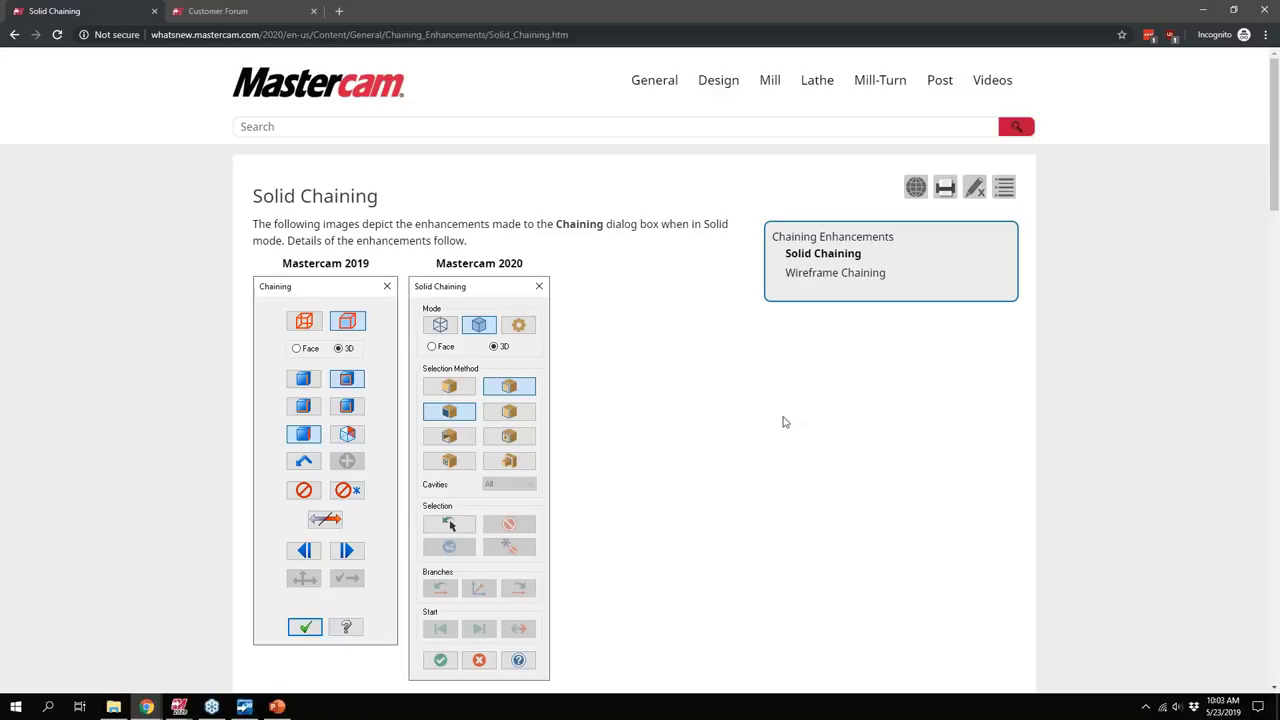
pyautogui.scroll(-10, 695, 380)
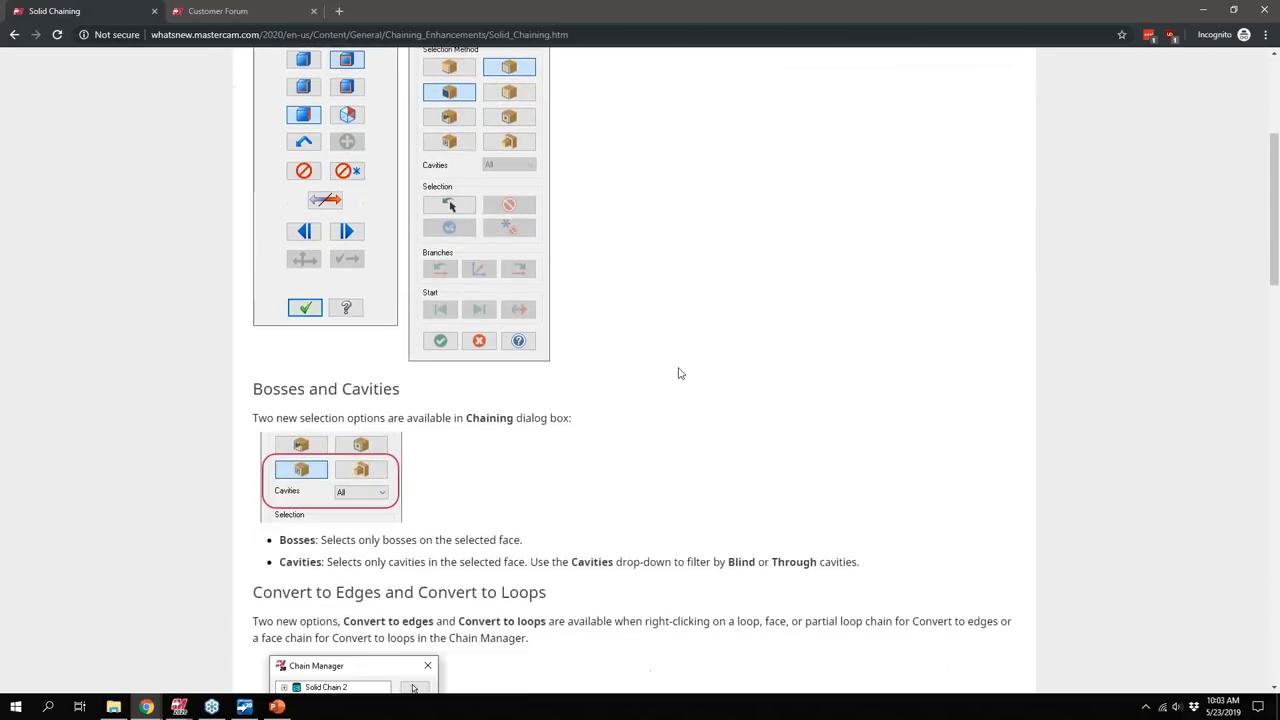
pyautogui.scroll(-5, 670, 360)
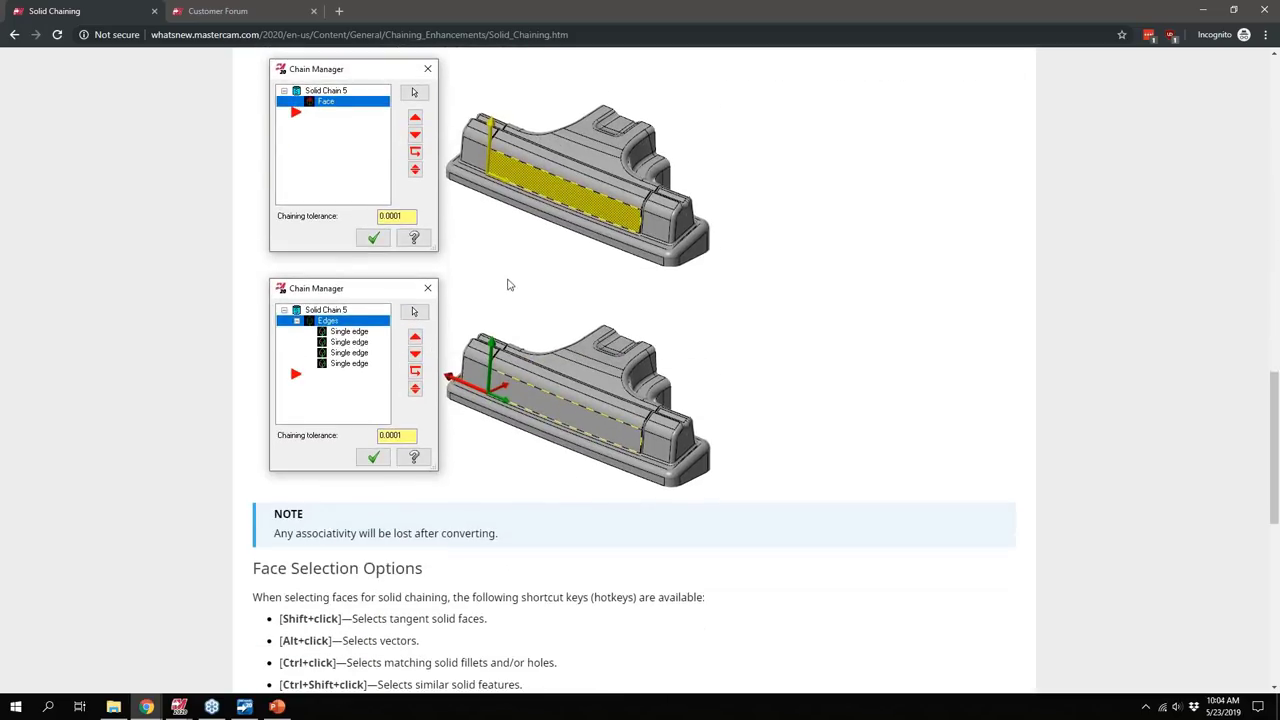
pyautogui.scroll(-5, 506, 388)
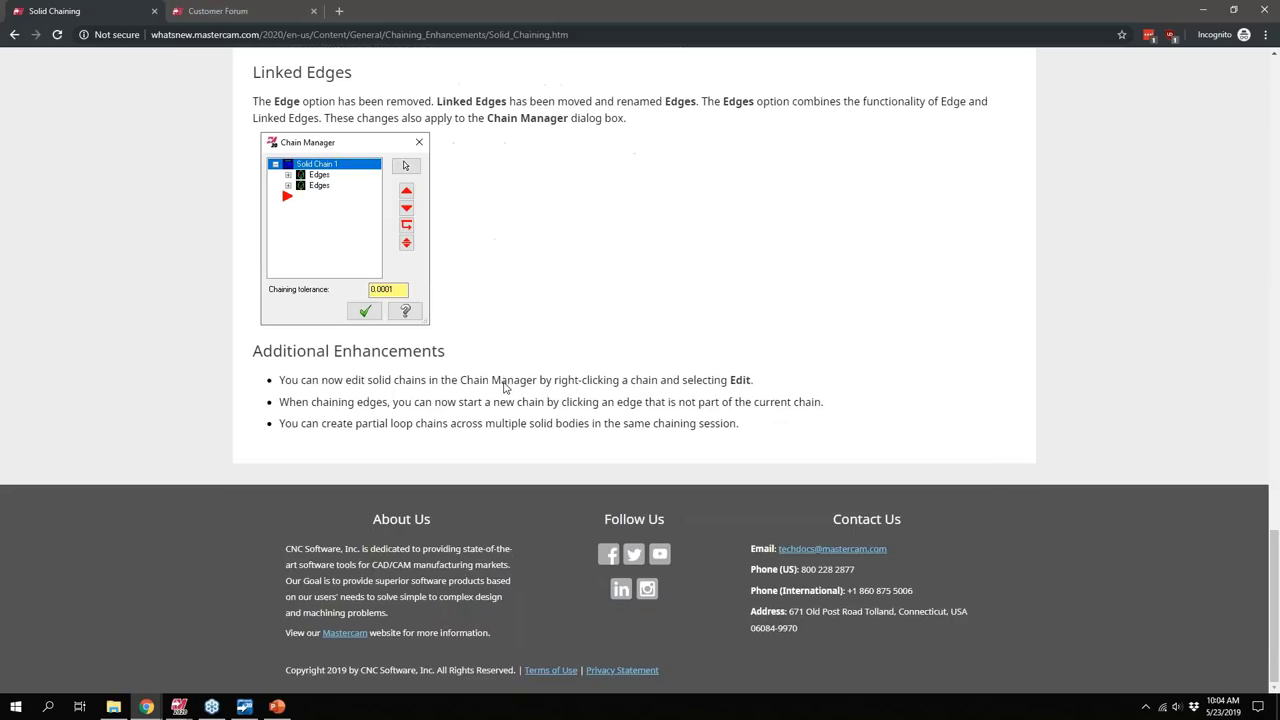
pyautogui.scroll(20, 534, 406)
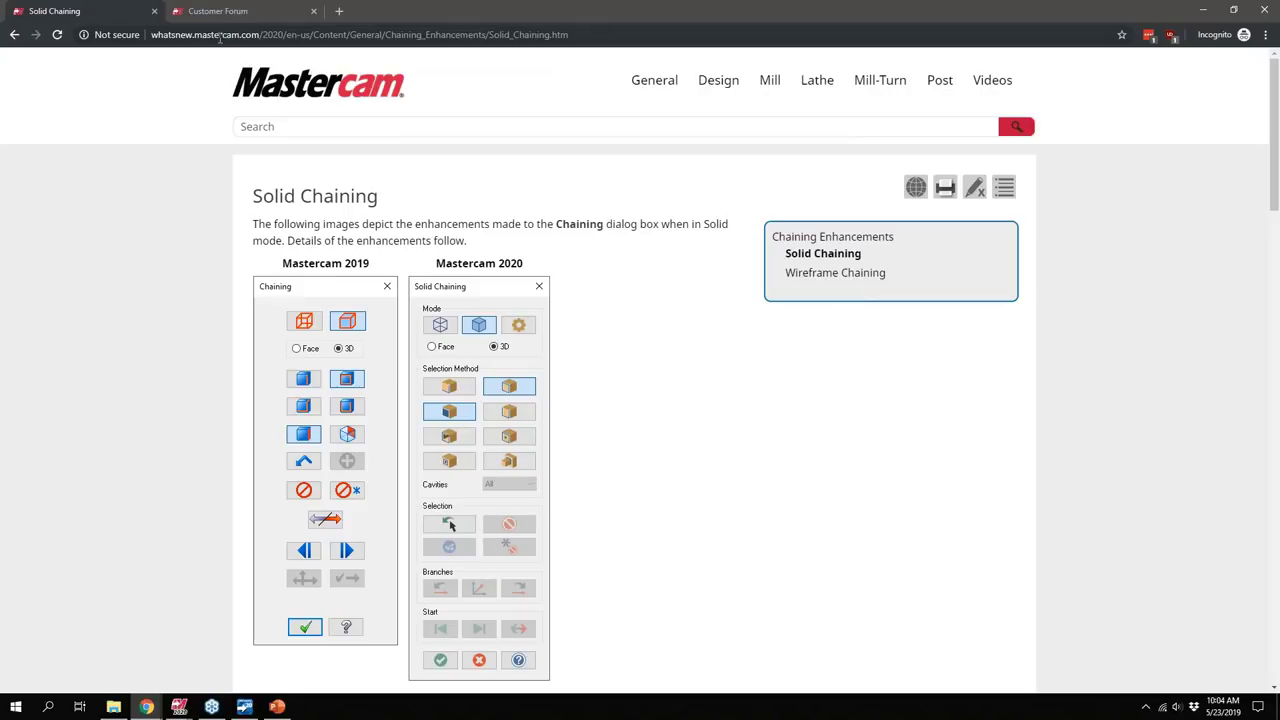
# Step: Open the Mastercam Customer Forum, look over its pinned Mastercam 2020 enhancement topics, and return to the Solid Chaining page
pyautogui.click(238, 12)
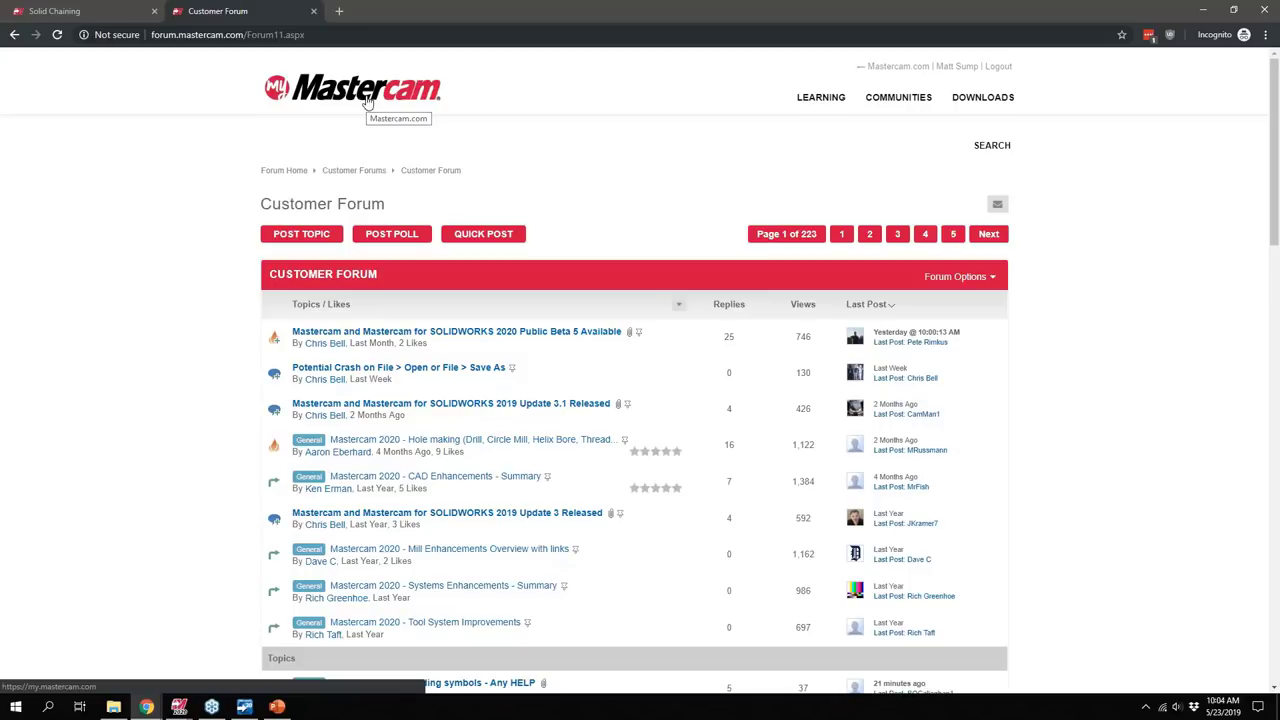
pyautogui.moveTo(152, 34); pyautogui.dragTo(237, 34)
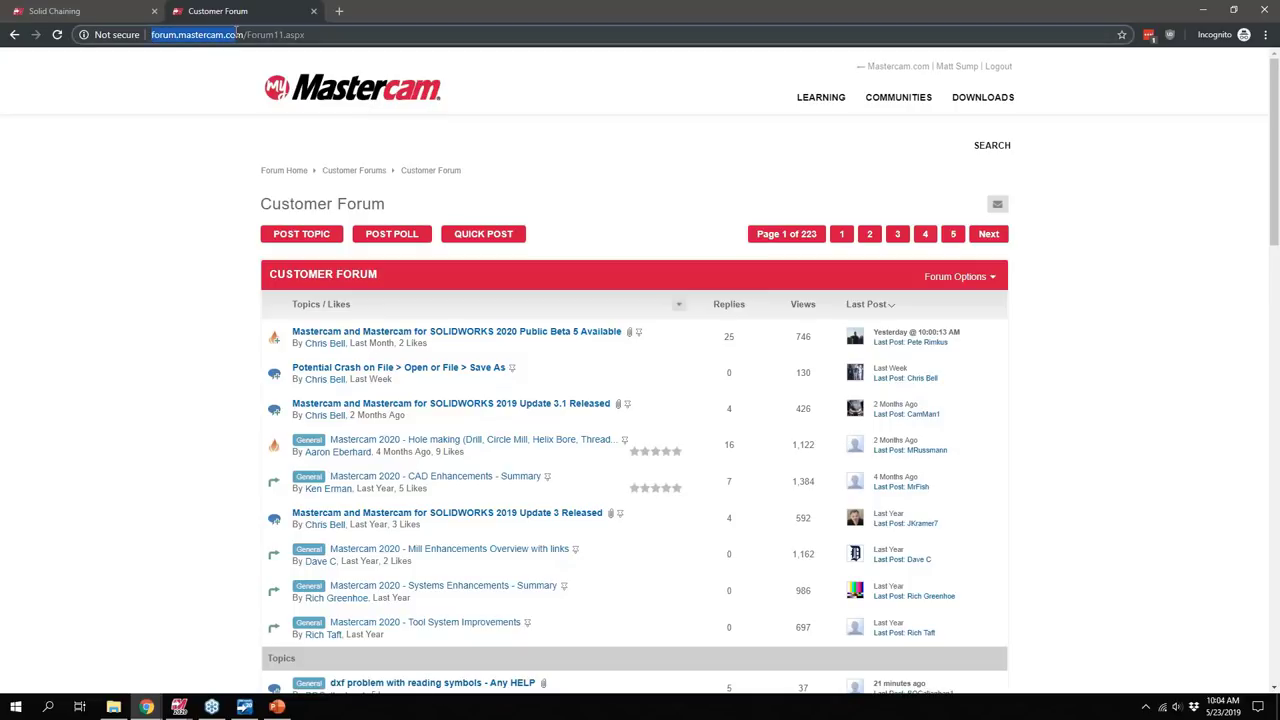
pyautogui.scroll(-1, 491, 294)
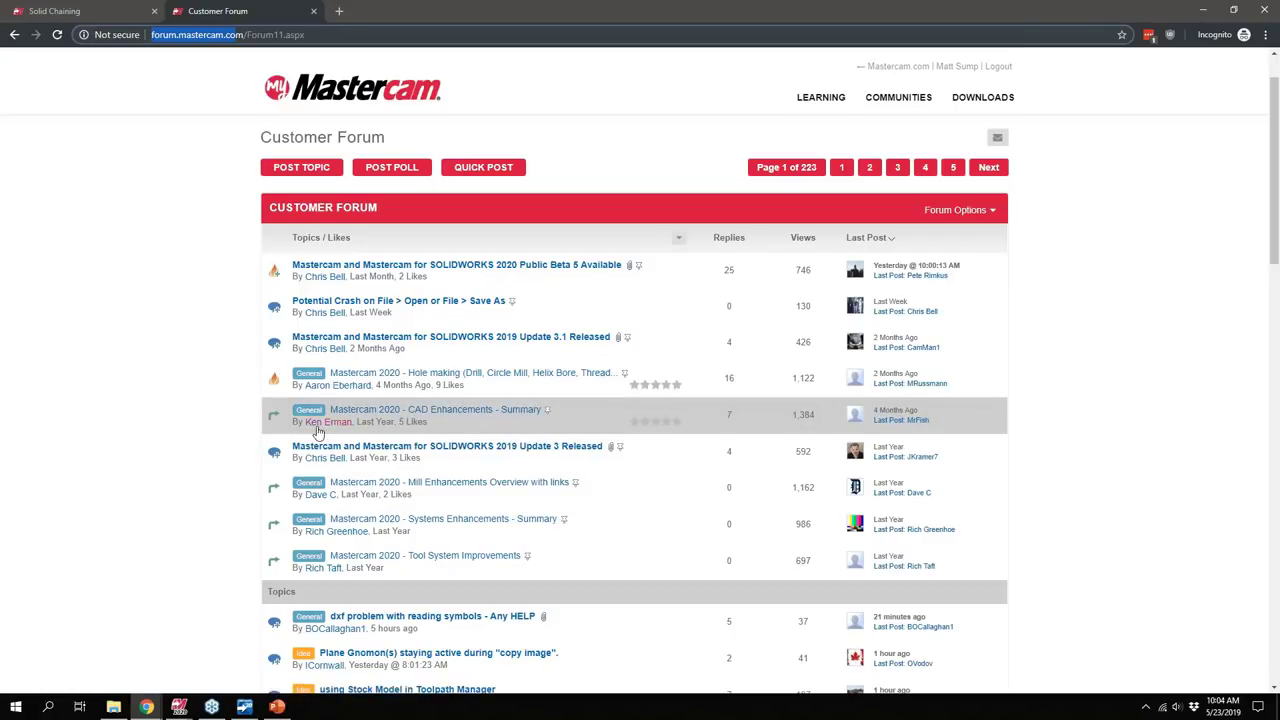
pyautogui.moveTo(399, 416)
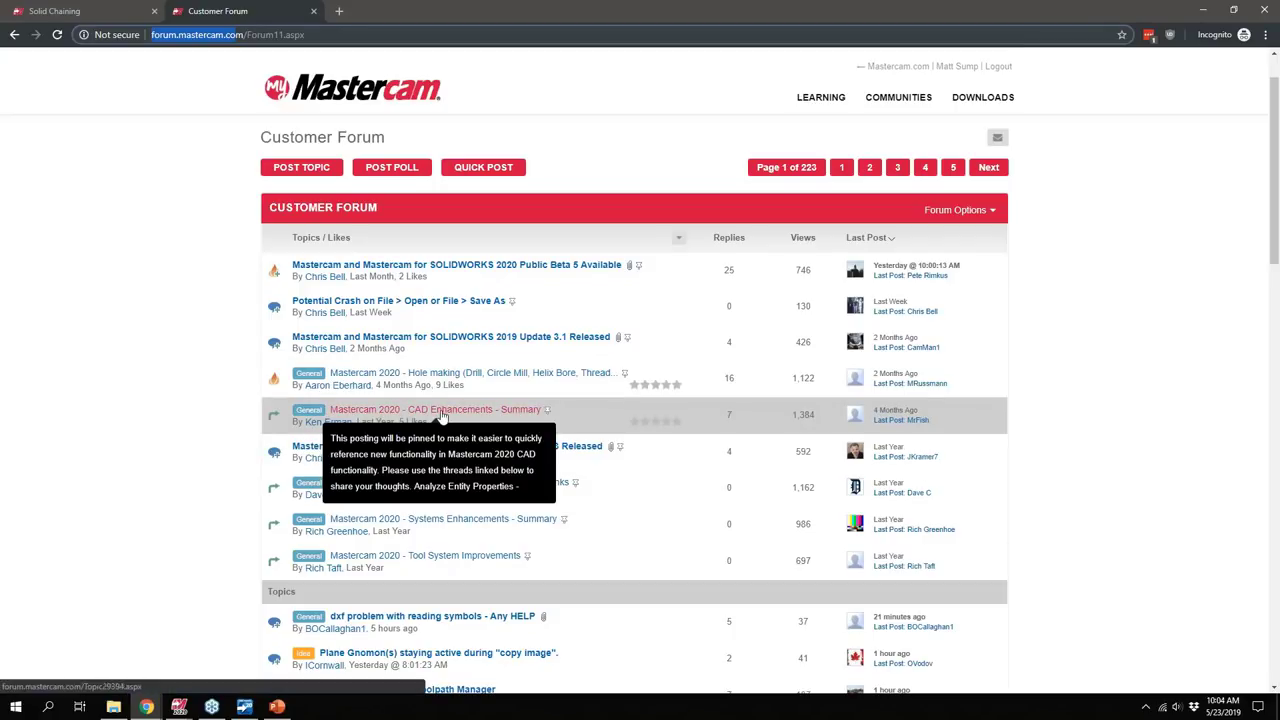
pyautogui.moveTo(424, 488)
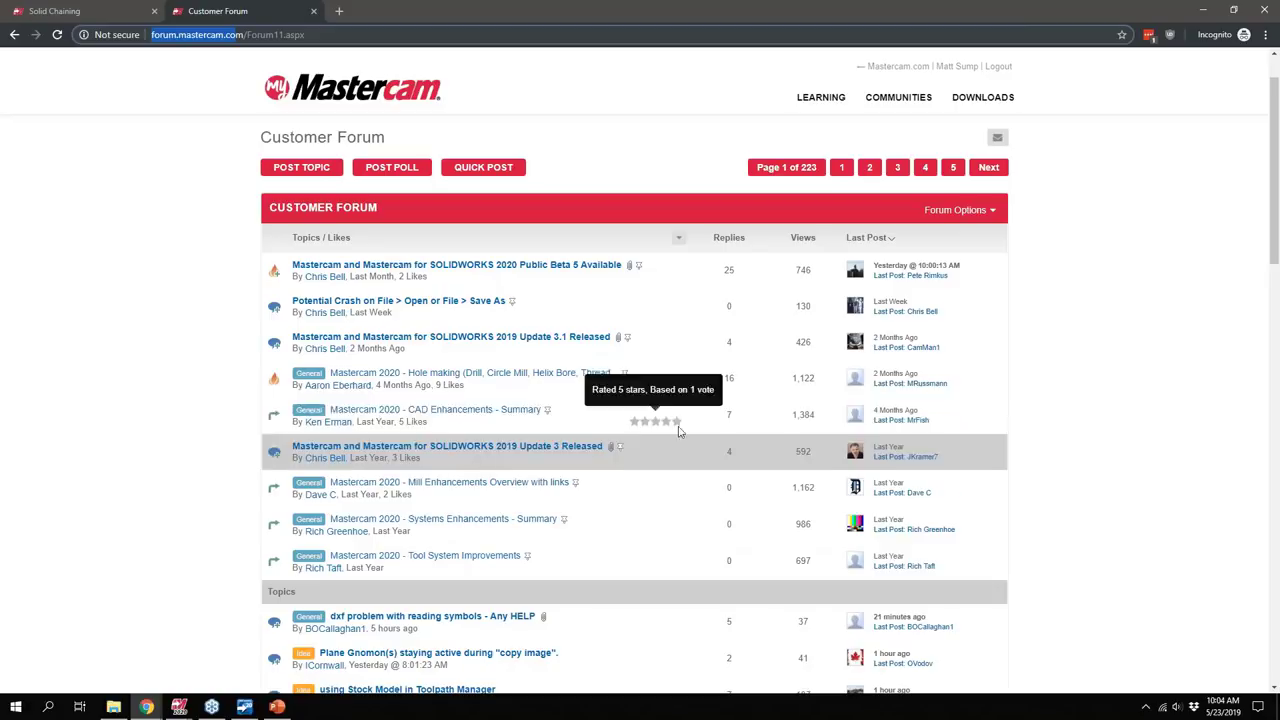
pyautogui.click(100, 12)
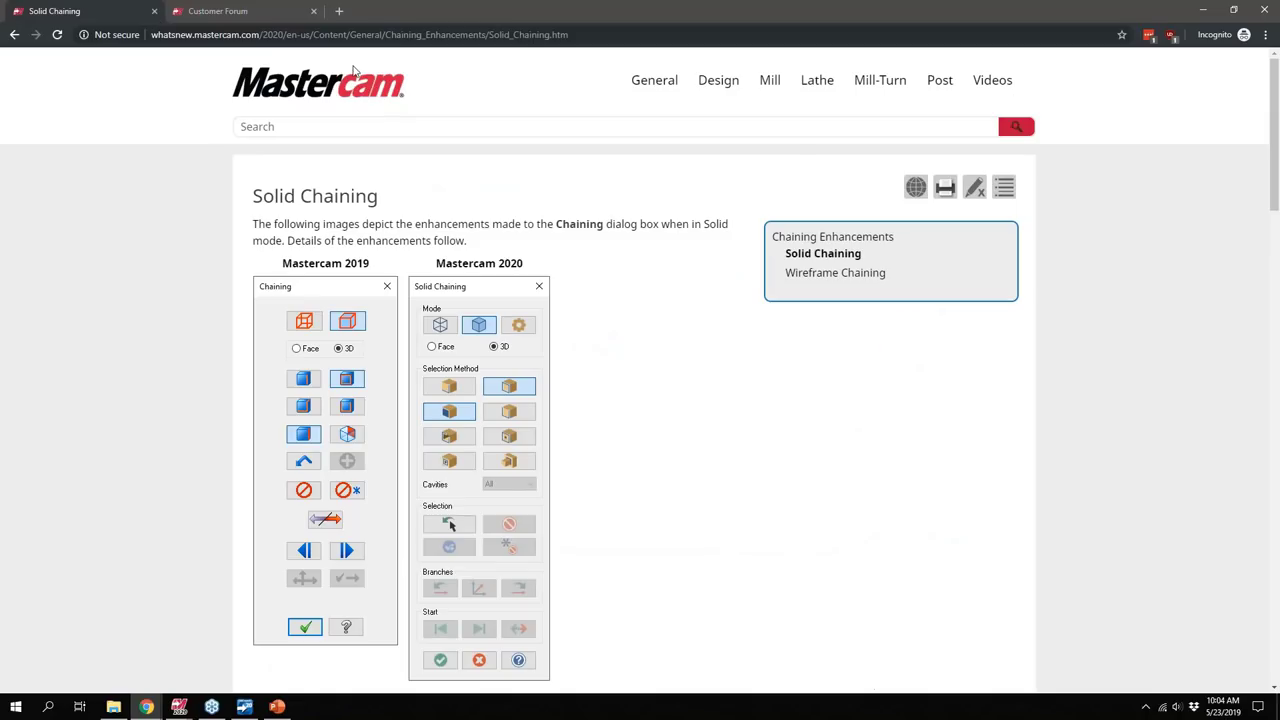
# Step: Switch from Chrome to the Mastercam window containing the 3D Blend examples.mcam file and its slider part
pyautogui.click(1205, 12)
pyautogui.moveTo(146, 707)
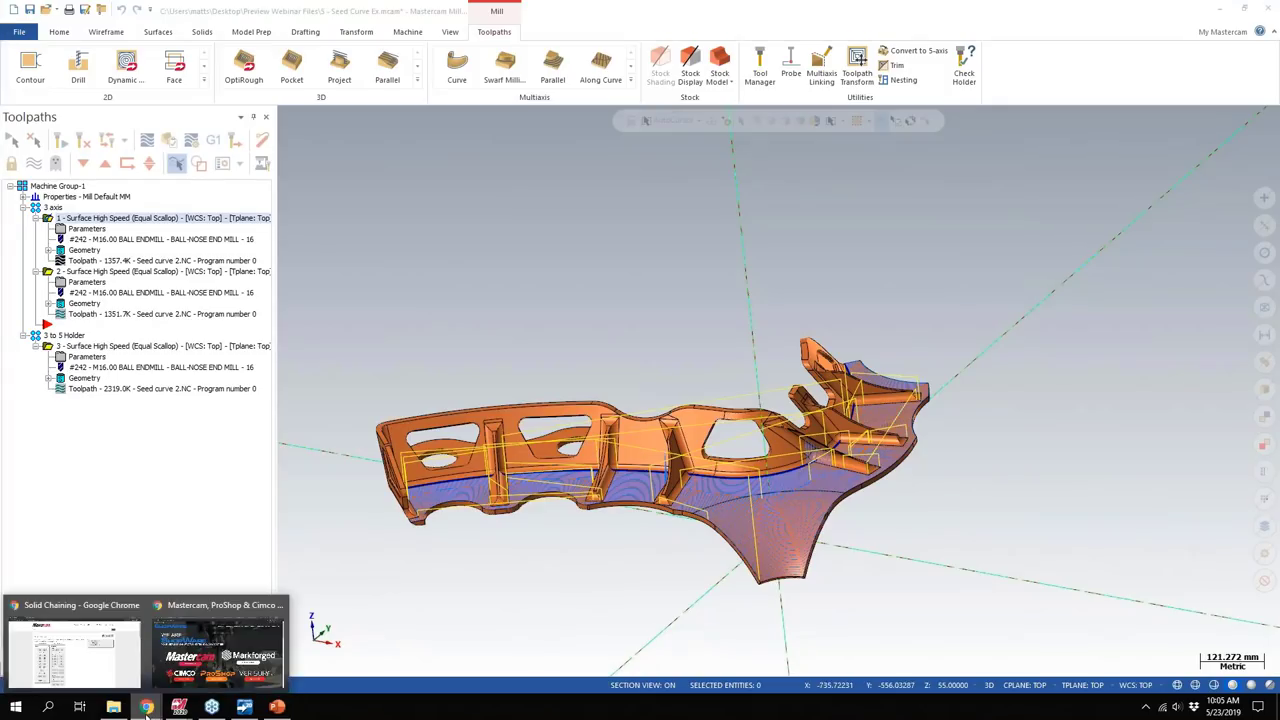
pyautogui.click(85, 657)
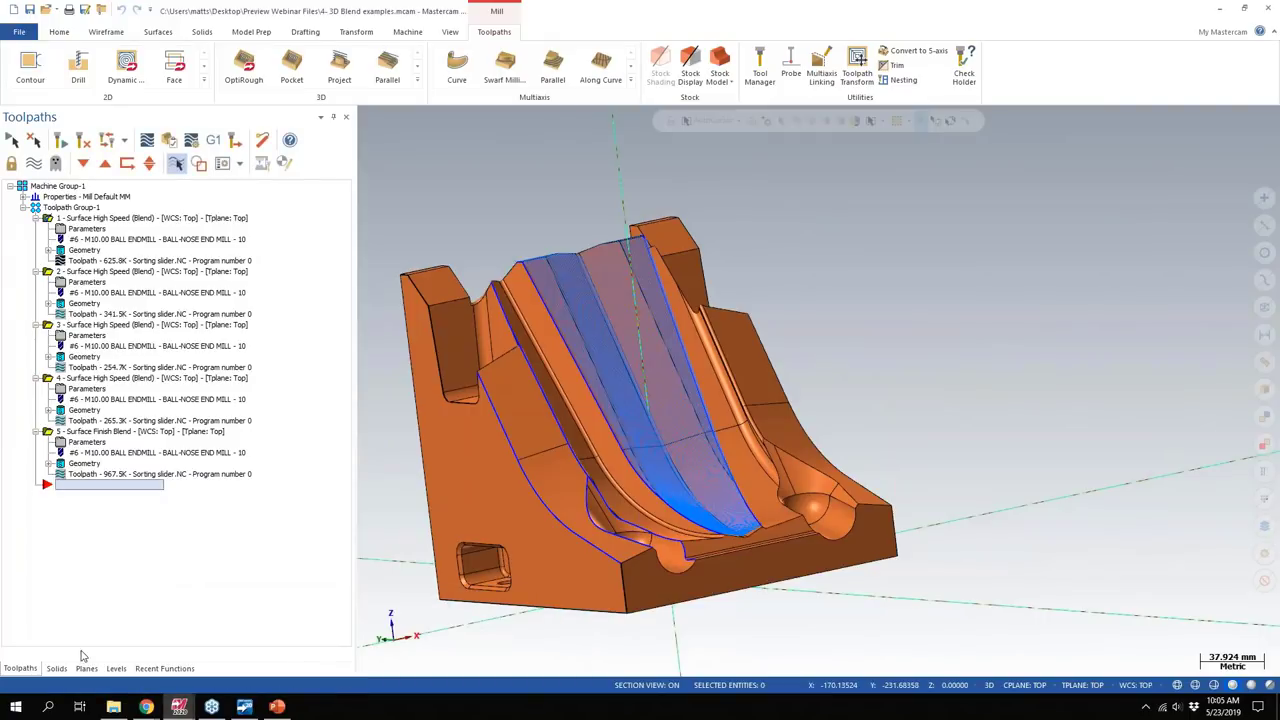
pyautogui.moveTo(521, 217); pyautogui.dragTo(545, 226, button='middle')
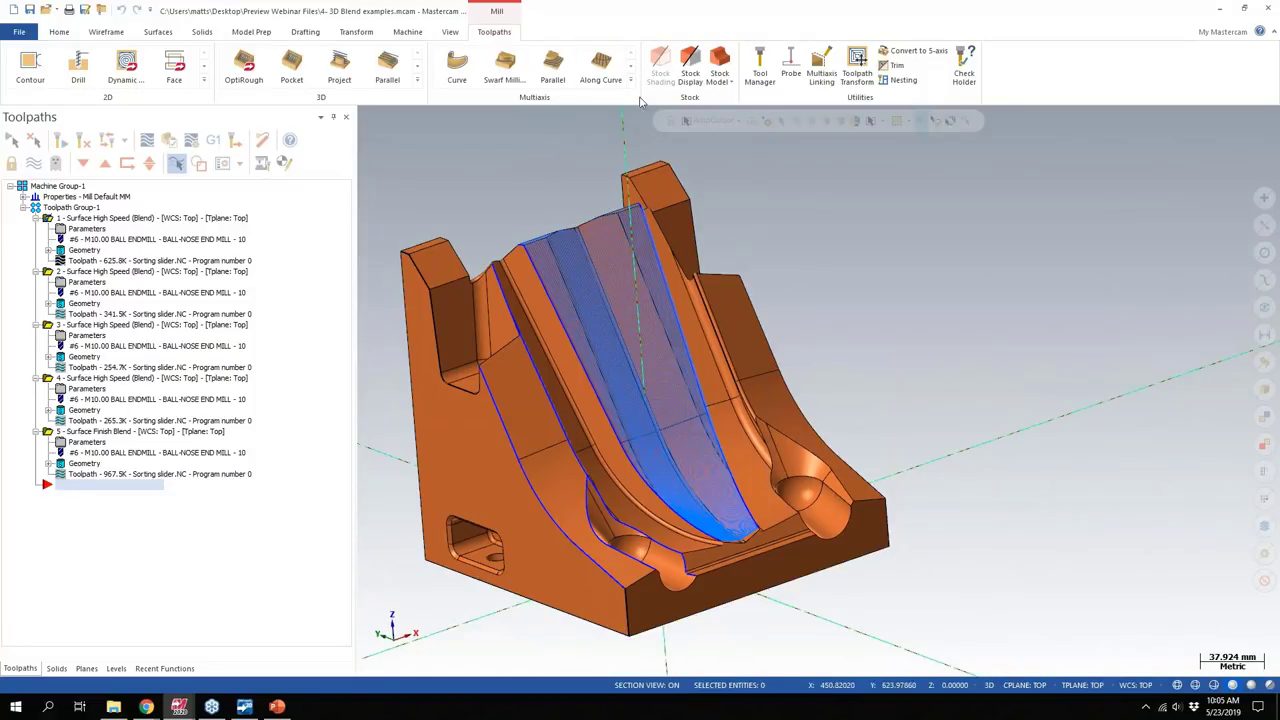
# Step: Look through the 3D roughing and finishing toolpath choices and the surface categories offered under Mill toolpaths
pyautogui.click(418, 82)
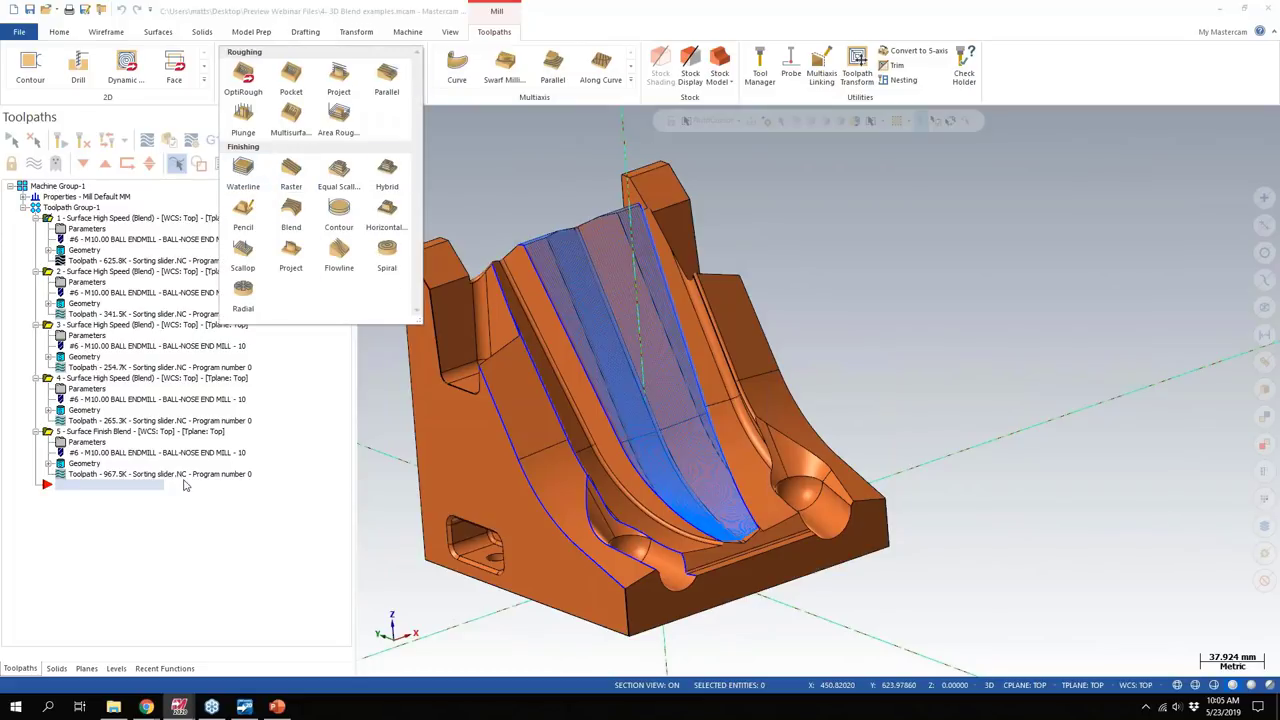
pyautogui.rightClick(146, 526)
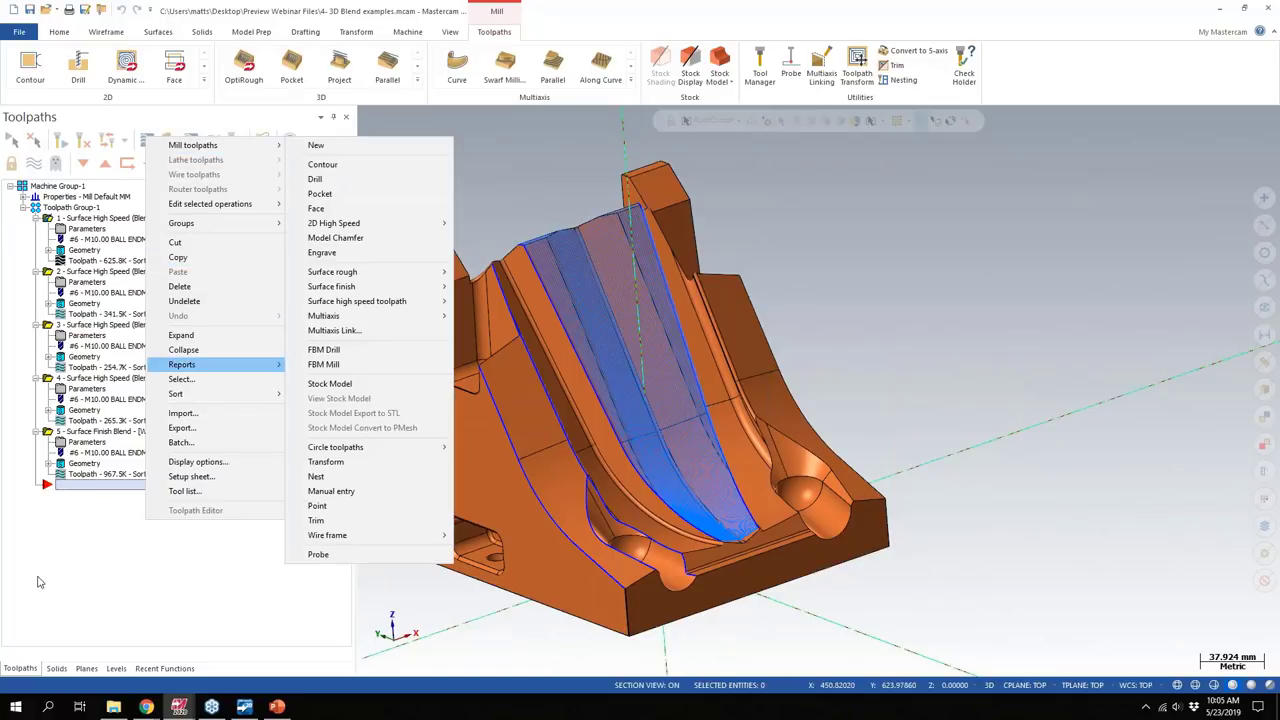
pyautogui.rightClick(63, 524)
pyautogui.moveTo(152, 150)
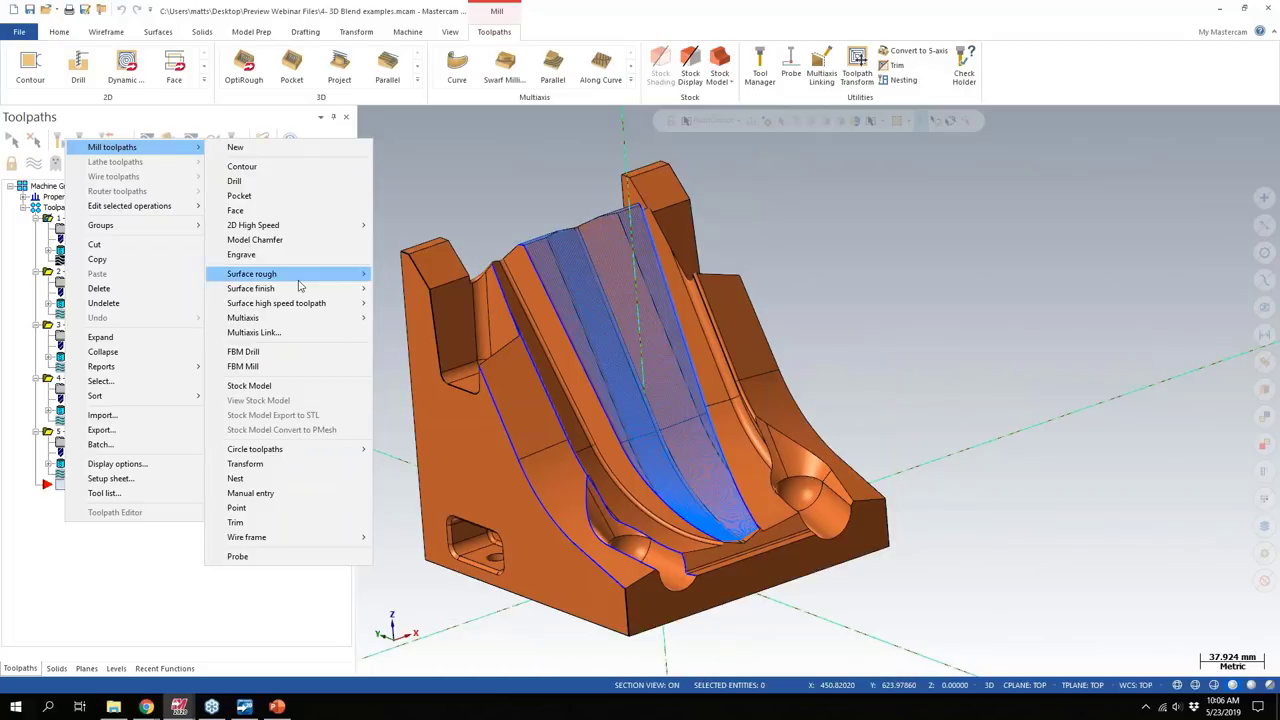
pyautogui.moveTo(289, 282)
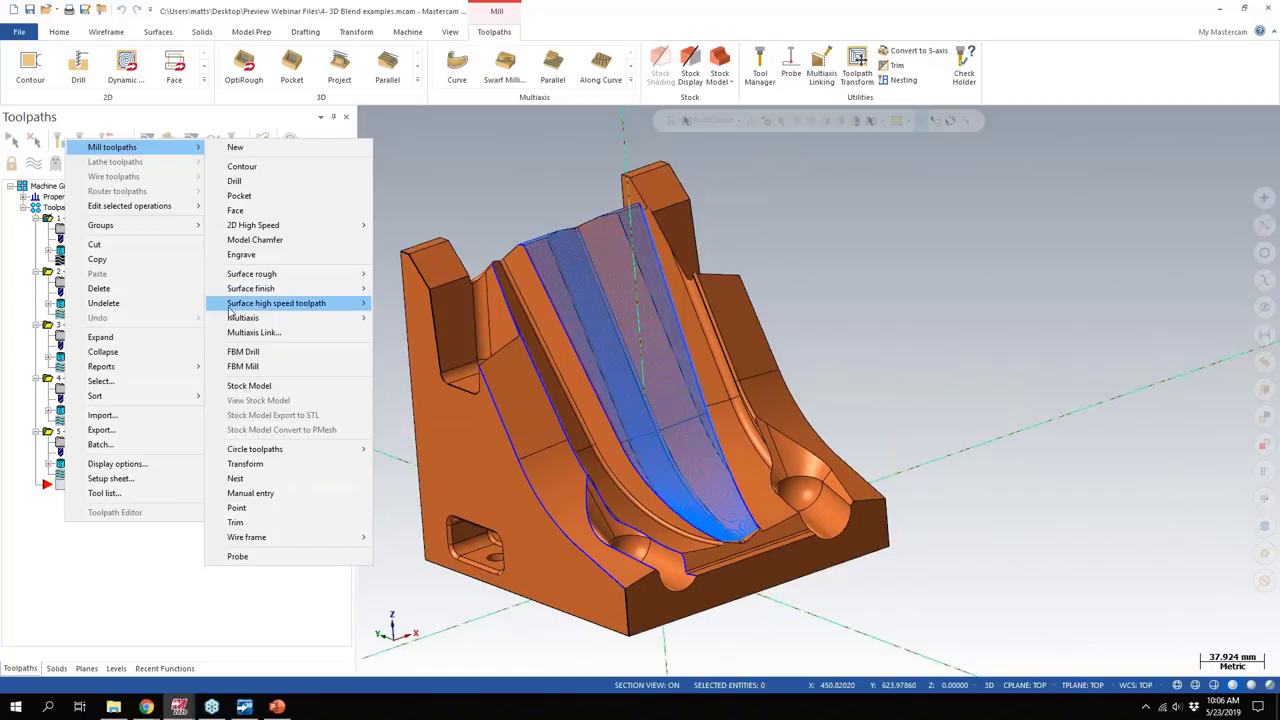
pyautogui.click(125, 637)
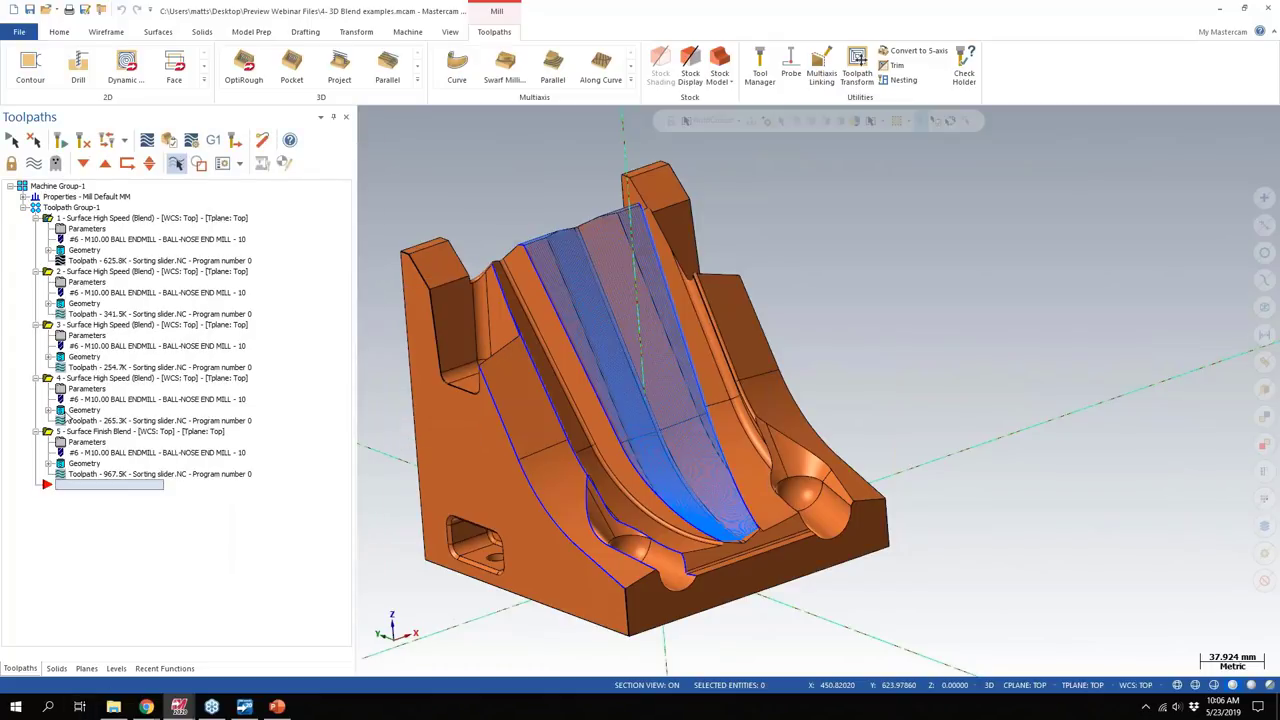
# Step: Examine Surface High Speed (Blend) operations 1 and 2 on the central channel and its adjoining curved flank
pyautogui.moveTo(655, 367); pyautogui.dragTo(636, 338, button='middle')
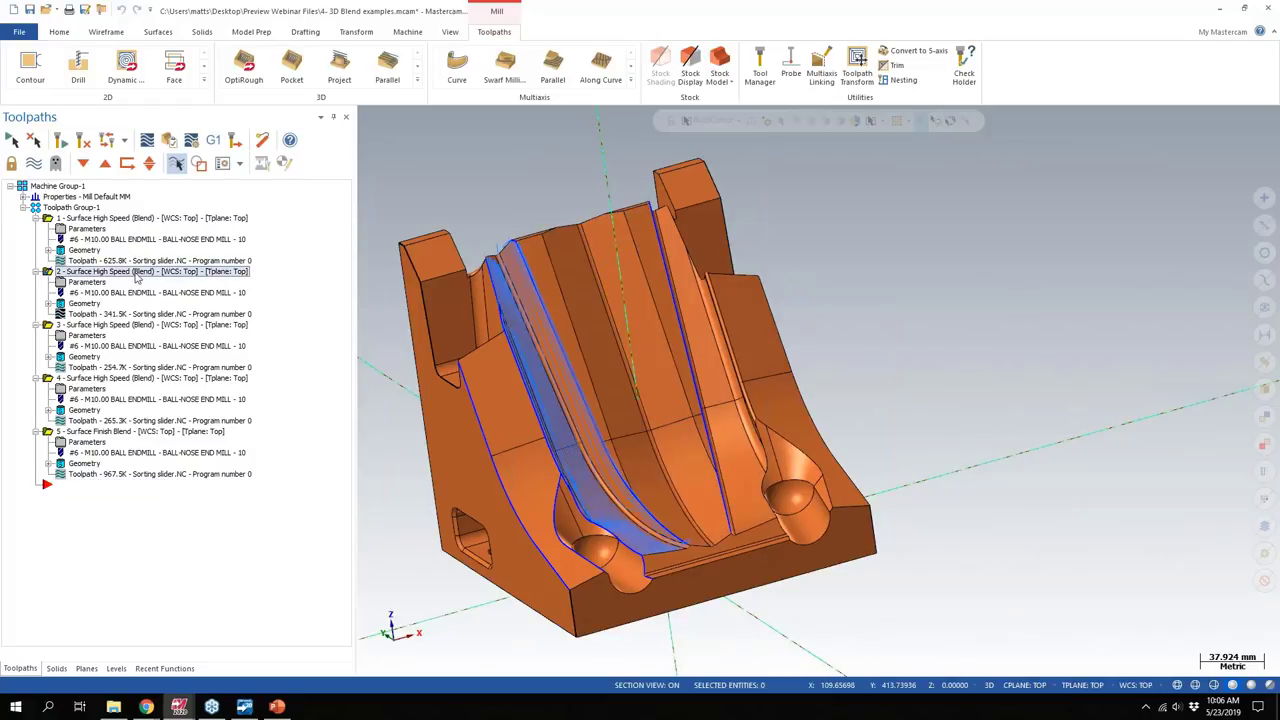
pyautogui.click(150, 218)
pyautogui.moveTo(546, 338); pyautogui.dragTo(750, 416, button='middle')
pyautogui.scroll(3, 634, 402)
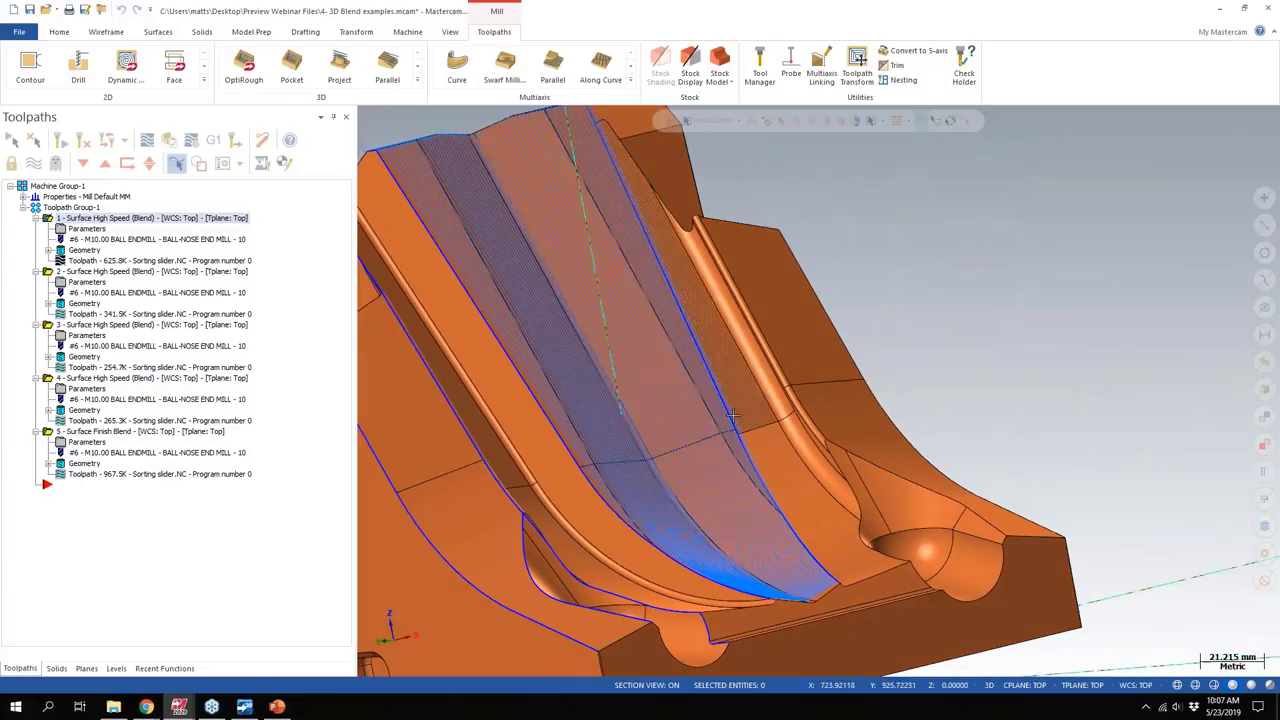
pyautogui.click(130, 272)
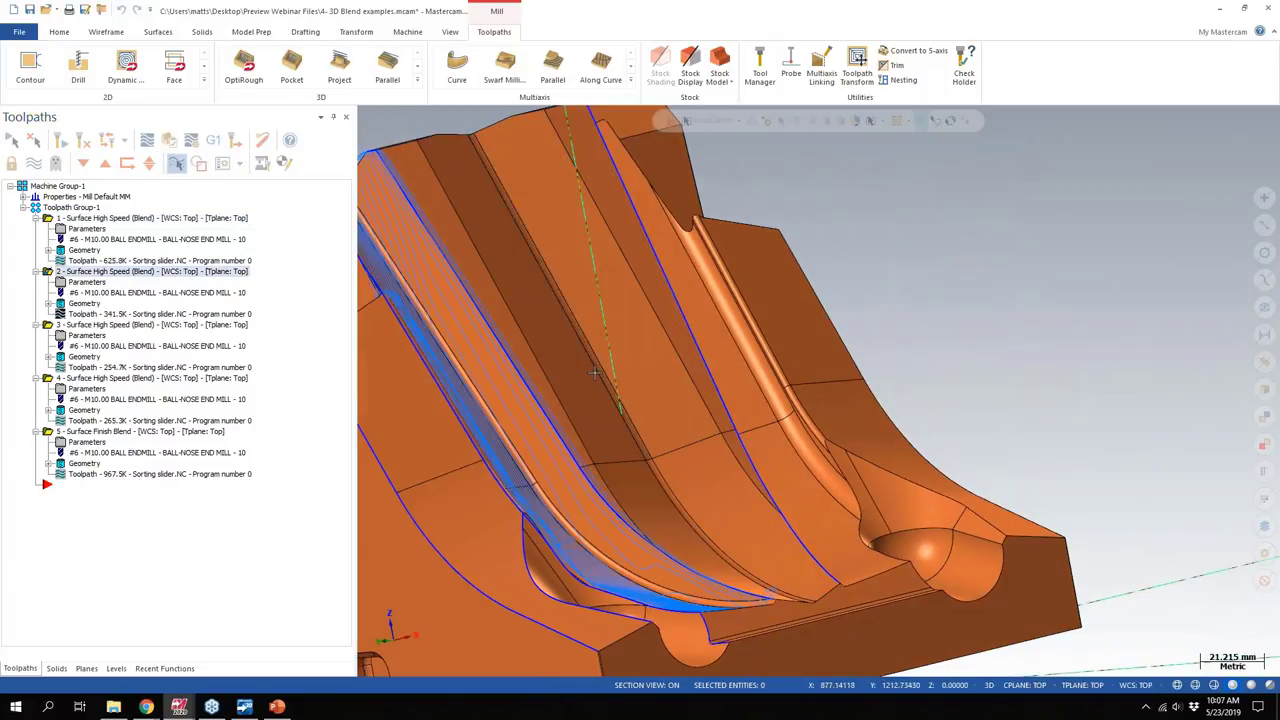
pyautogui.moveTo(590, 415); pyautogui.dragTo(537, 449, button='middle')
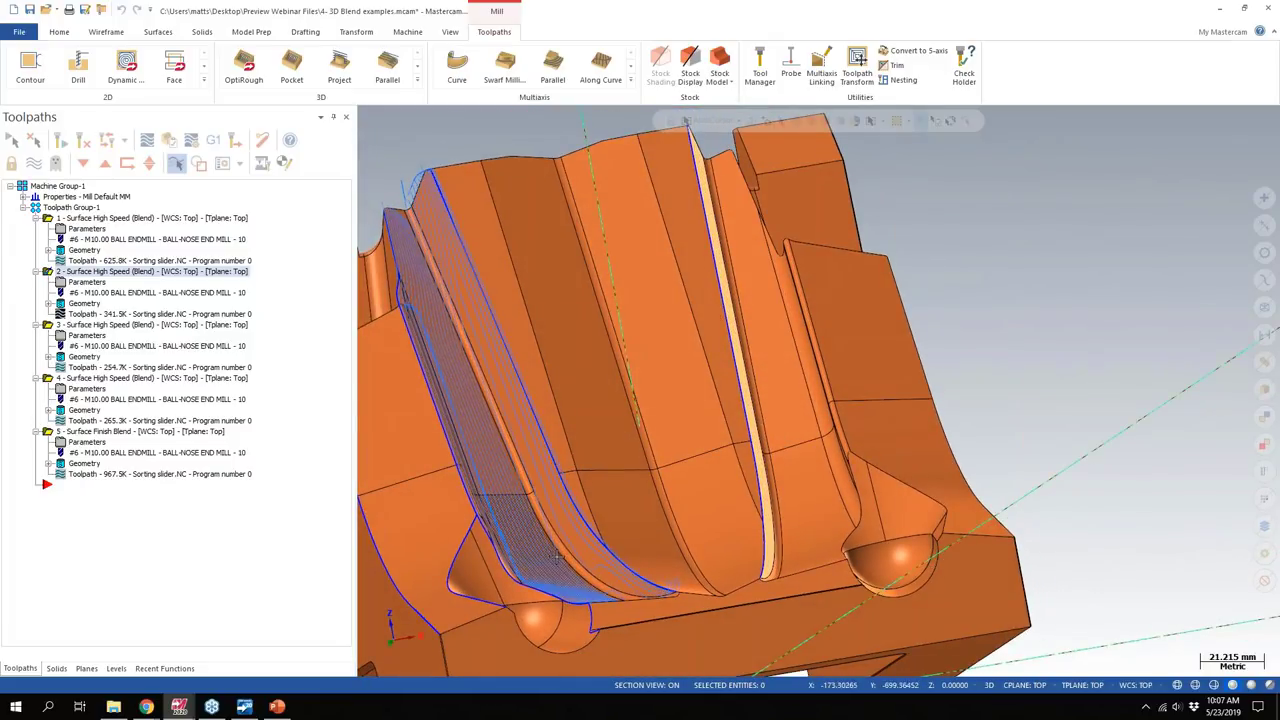
pyautogui.scroll(3, 568, 524)
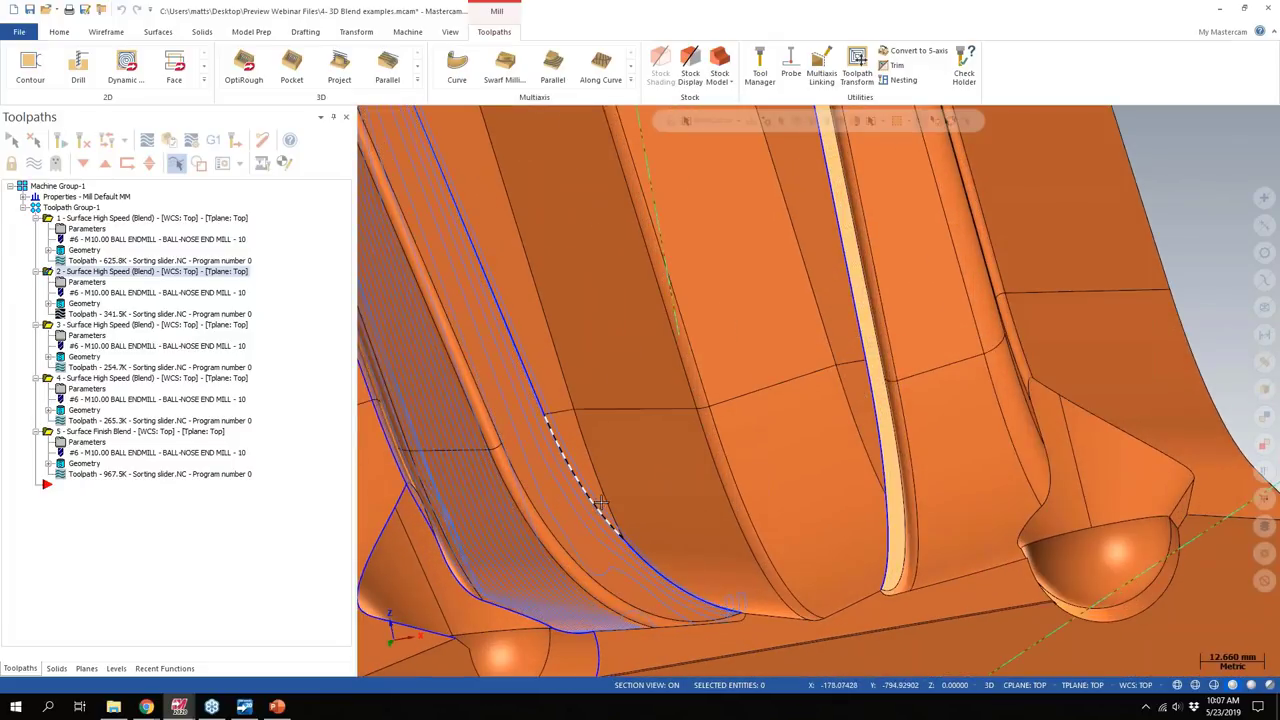
pyautogui.moveTo(561, 467); pyautogui.dragTo(565, 481, button='middle')
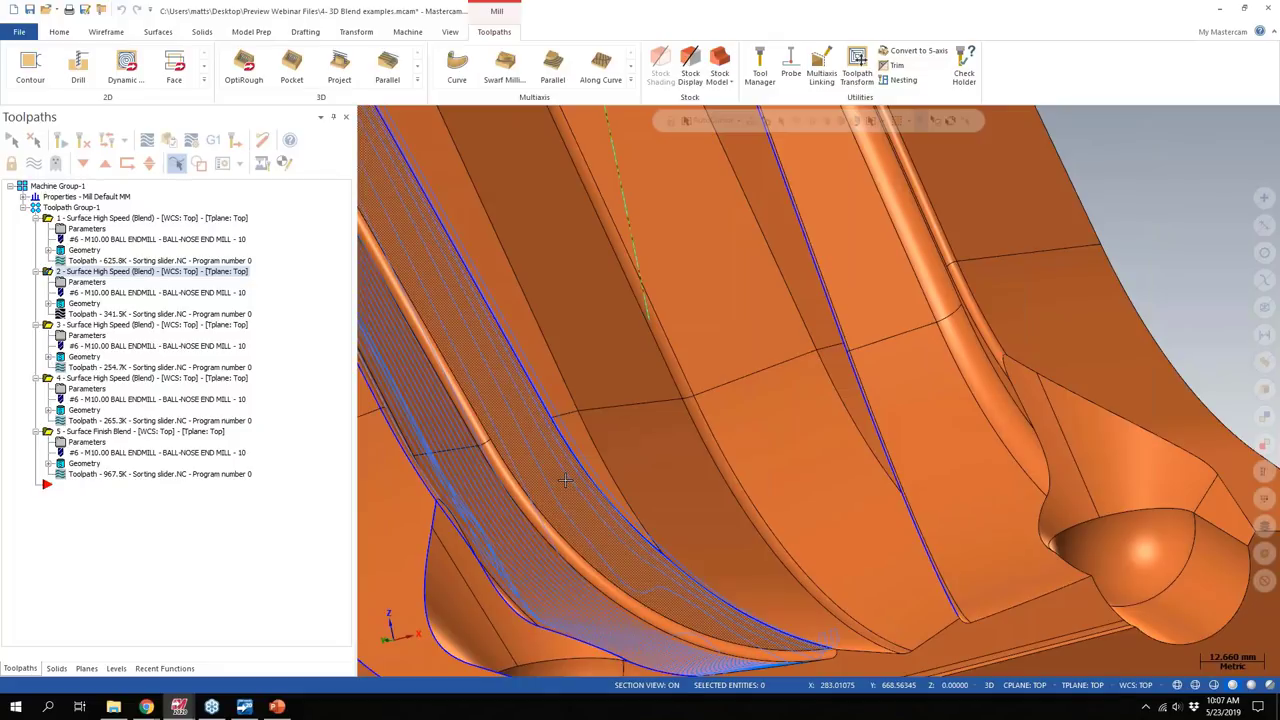
# Step: Compare where Blend is offered among the 3D finishing toolpaths and the older Surface finish toolpaths
pyautogui.click(417, 75)
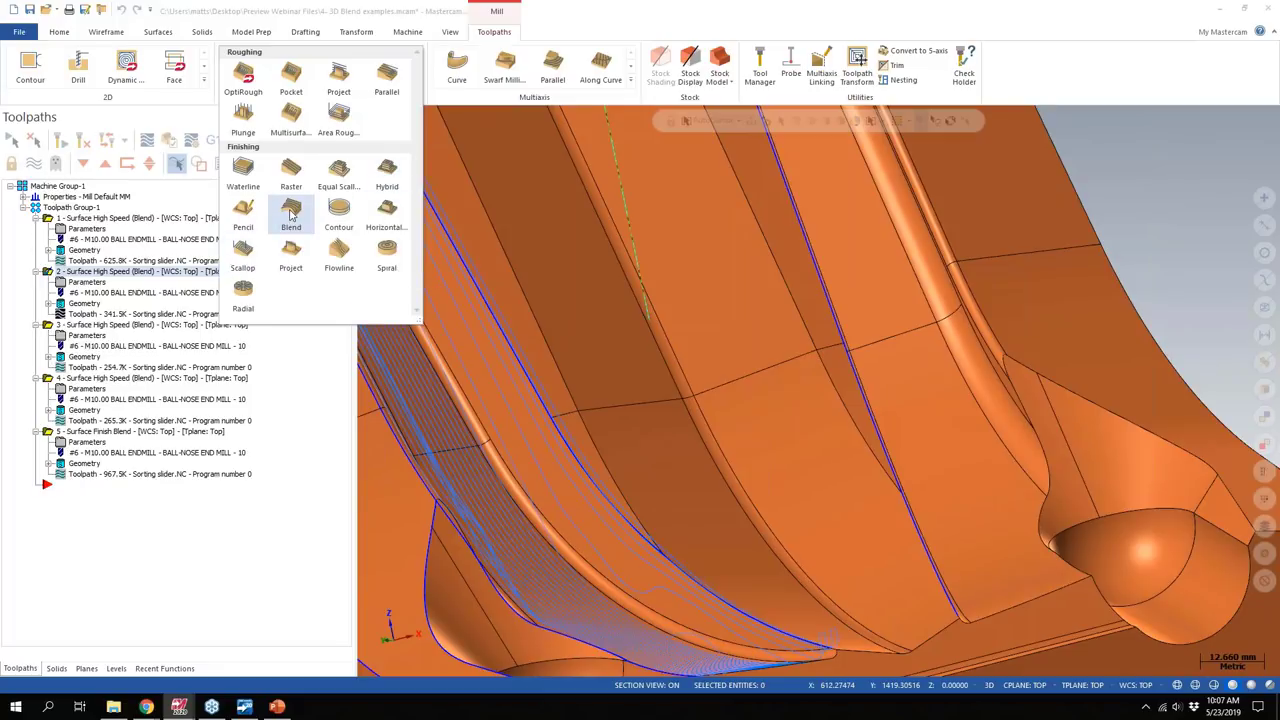
pyautogui.rightClick(125, 513)
pyautogui.moveTo(220, 142)
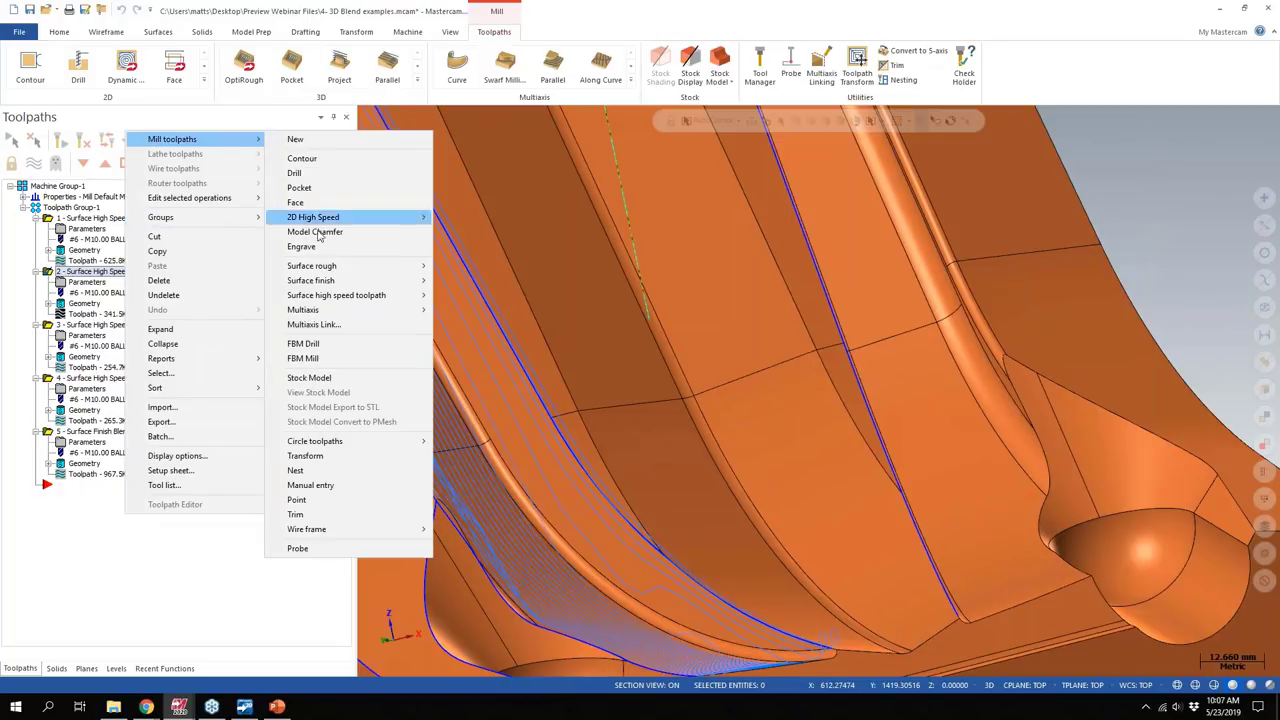
pyautogui.moveTo(380, 283)
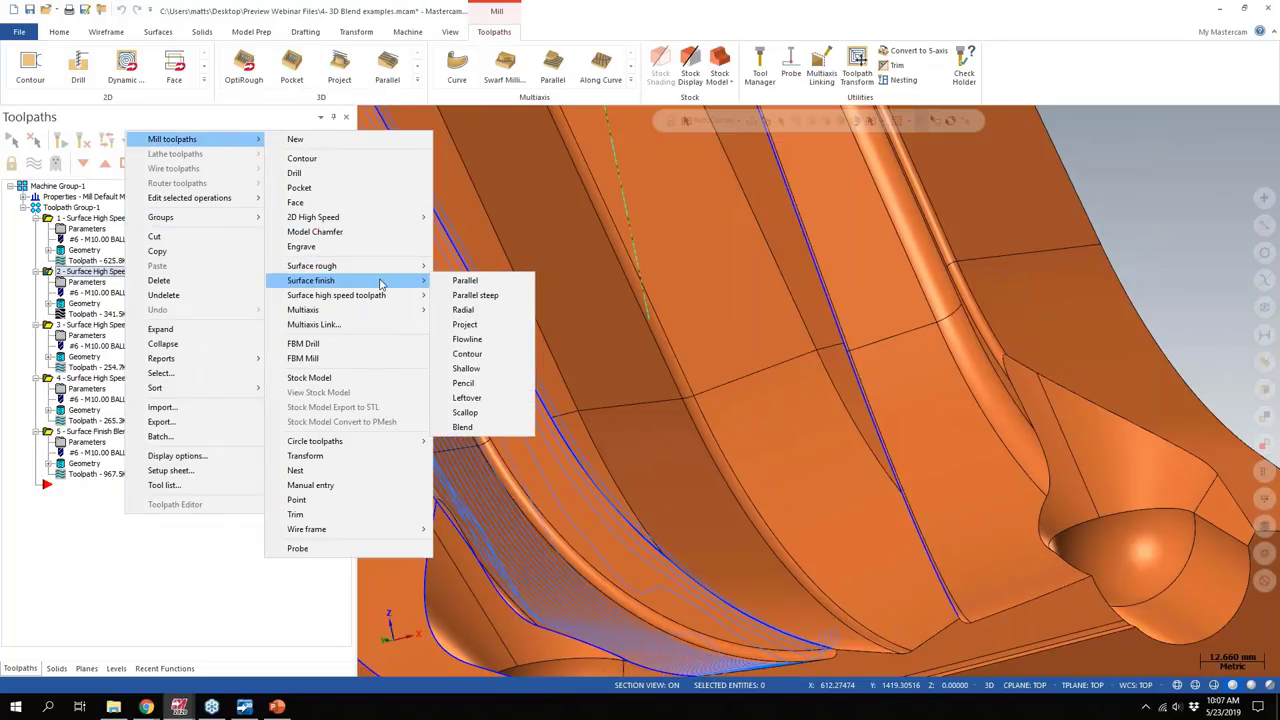
pyautogui.click(100, 571)
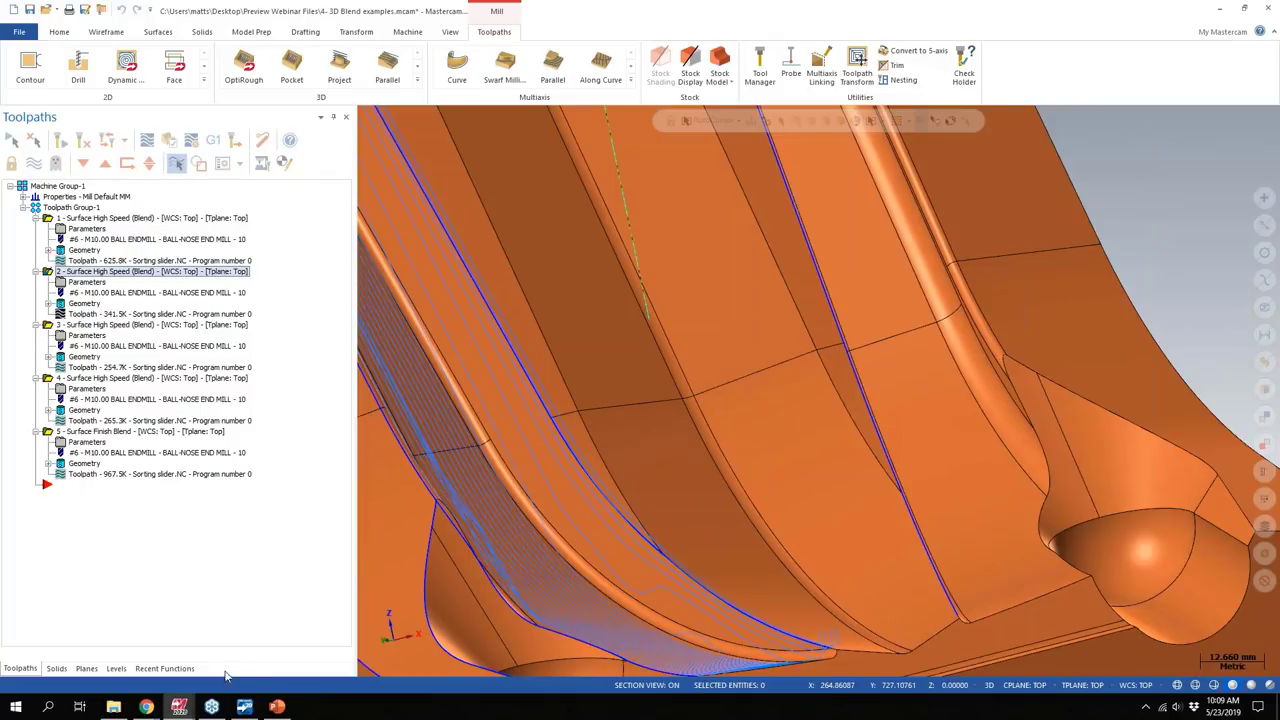
# Step: Examine Surface High Speed (Blend) operation 3 on the curved side face and operation 4 over the corner pocket
pyautogui.click(150, 324)
pyautogui.moveTo(560, 400)
pyautogui.mouseDown(button='middle')
pyautogui.moveTo(620, 380)
pyautogui.moveTo(574, 426)
pyautogui.moveTo(749, 372)
pyautogui.moveTo(605, 562)
pyautogui.moveTo(530, 292)
pyautogui.mouseUp(button='middle')
pyautogui.moveTo(589, 406)
pyautogui.mouseDown(button='middle')
pyautogui.moveTo(686, 523)
pyautogui.moveTo(666, 492)
pyautogui.moveTo(750, 466)
pyautogui.moveTo(654, 483)
pyautogui.moveTo(762, 591)
pyautogui.mouseUp(button='middle')
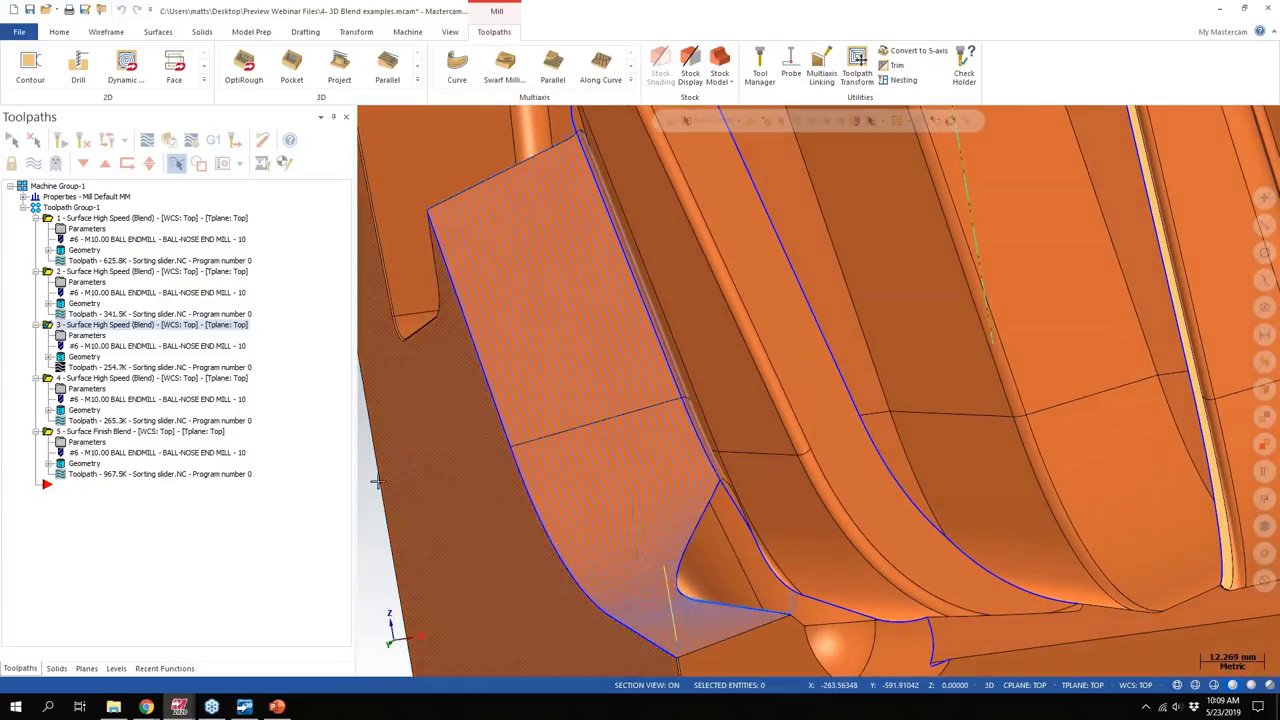
pyautogui.click(115, 379)
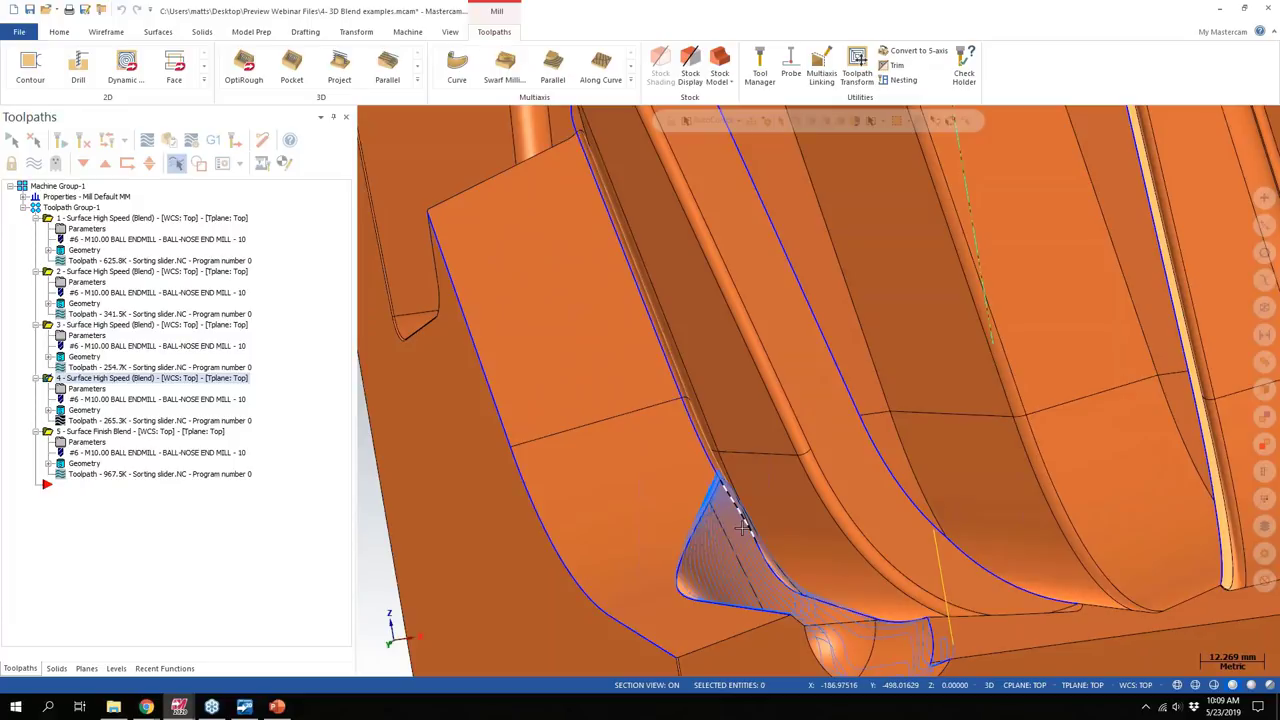
pyautogui.moveTo(690, 420); pyautogui.dragTo(650, 480, button='middle')
pyautogui.click(120, 444)
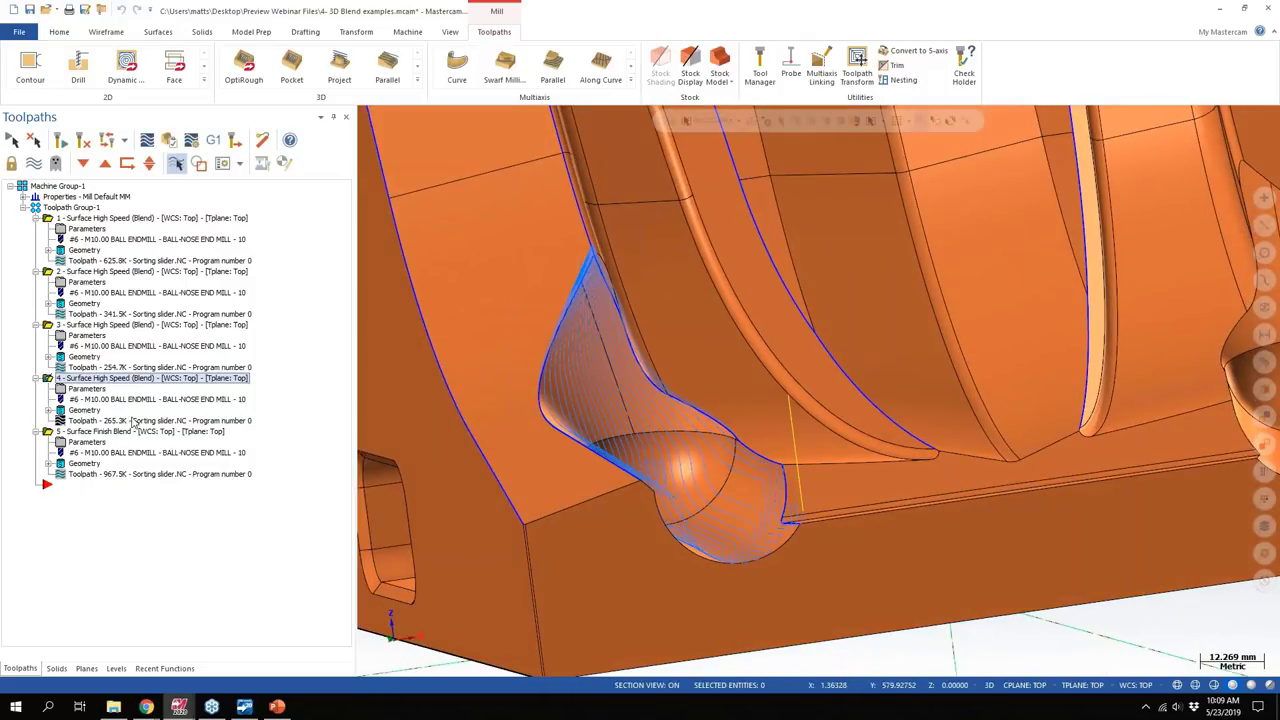
# Step: Examine the older Surface Finish Blend operation 5 on the corner pocket from several angles
pyautogui.click(110, 432)
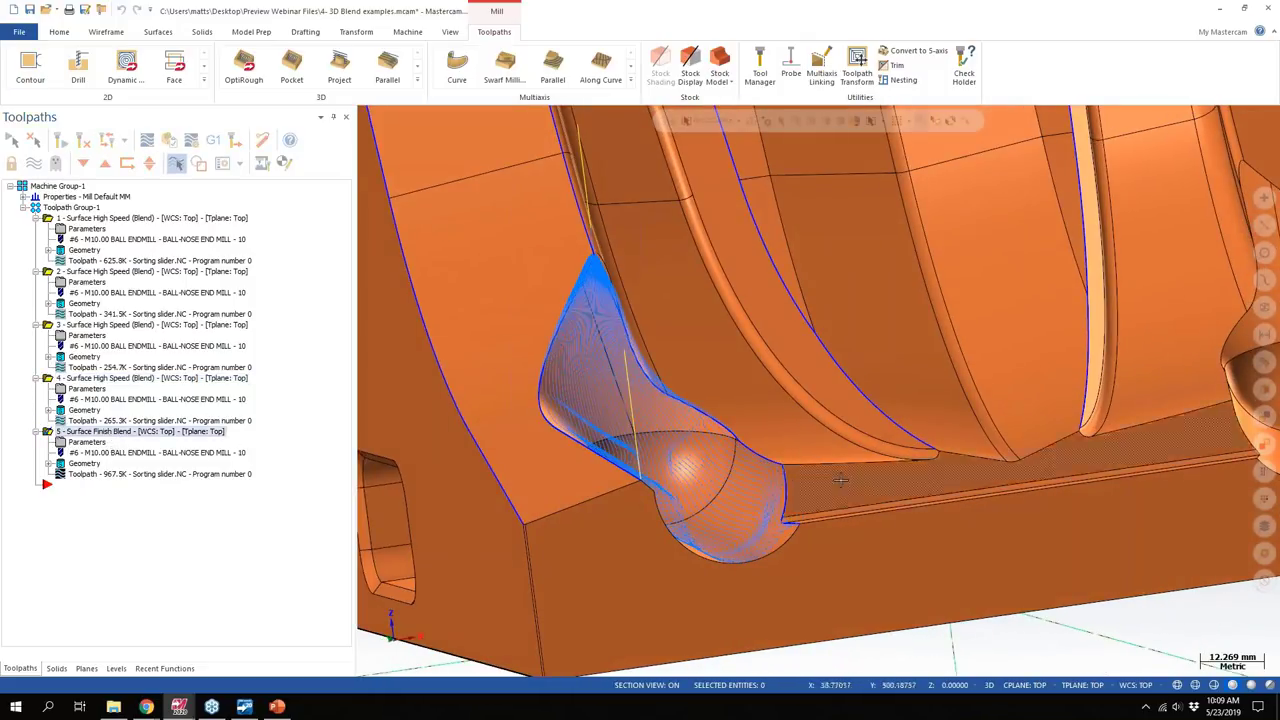
pyautogui.moveTo(840, 480); pyautogui.dragTo(685, 383, button='middle')
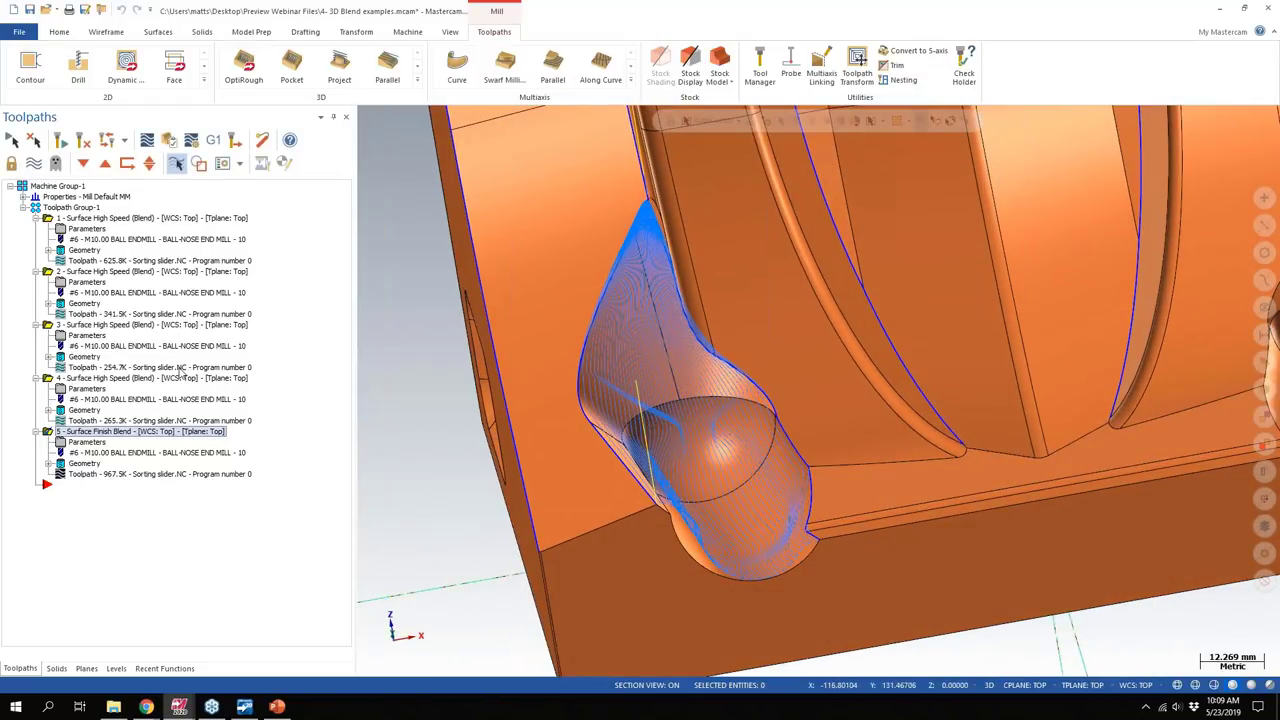
pyautogui.scroll(-3, 566, 290)
pyautogui.scroll(2, 549, 249)
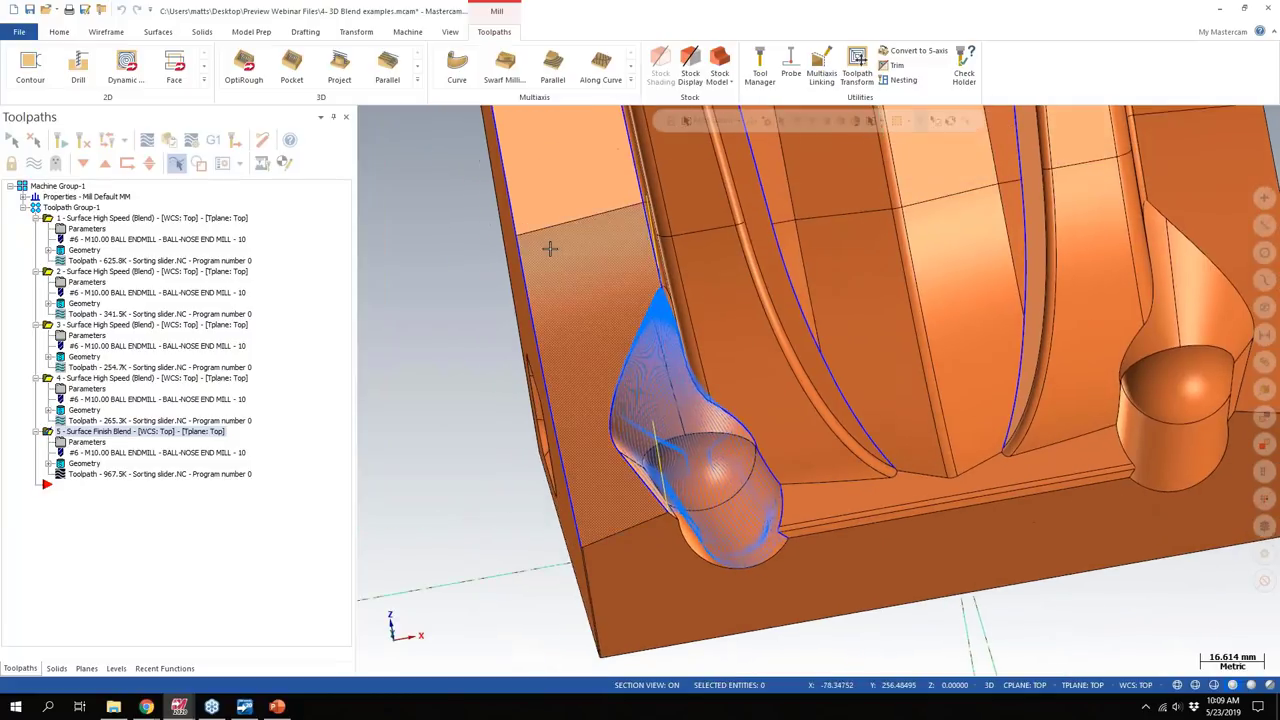
pyautogui.moveTo(549, 249); pyautogui.dragTo(500, 270, button='middle')
# Step: Compare high speed Blend operations 4 and 3 with Surface Finish Blend operation 5, and close the 3D Blend examples window
pyautogui.click(104, 378)
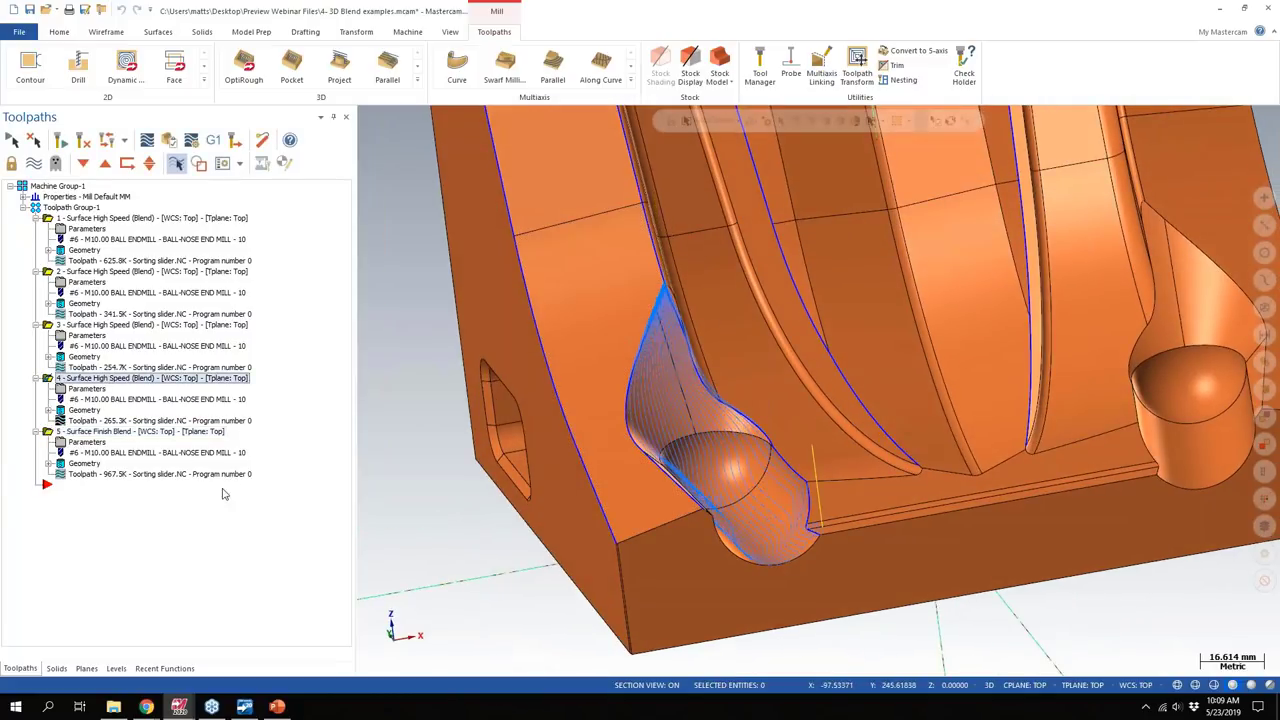
pyautogui.click(110, 325)
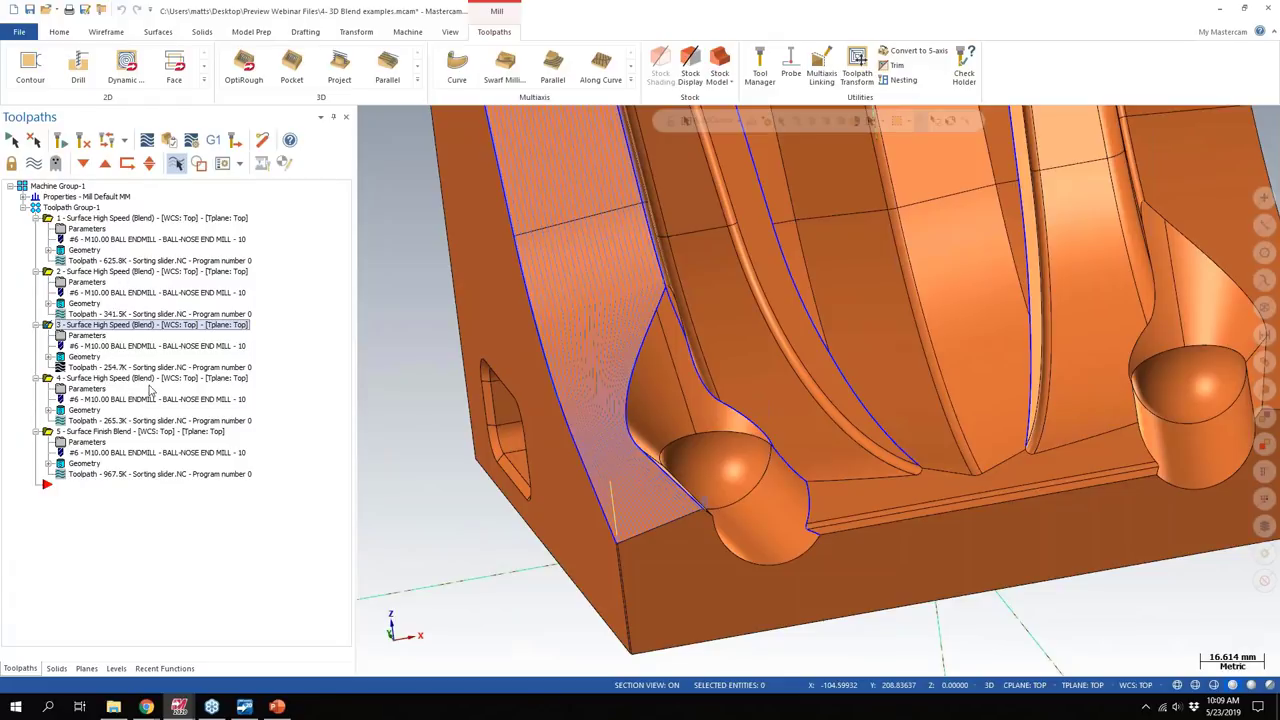
pyautogui.click(110, 432)
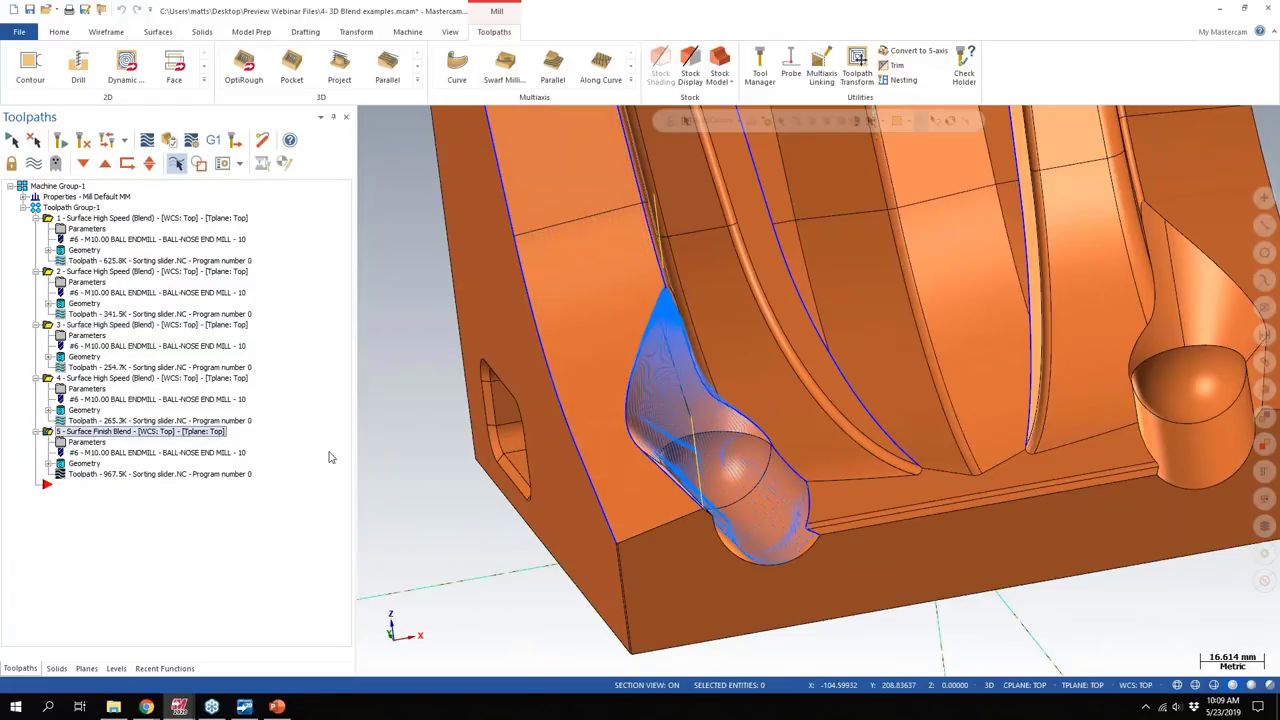
pyautogui.moveTo(677, 440)
pyautogui.mouseDown(button='middle')
pyautogui.moveTo(720, 446)
pyautogui.moveTo(684, 442)
pyautogui.mouseUp(button='middle')
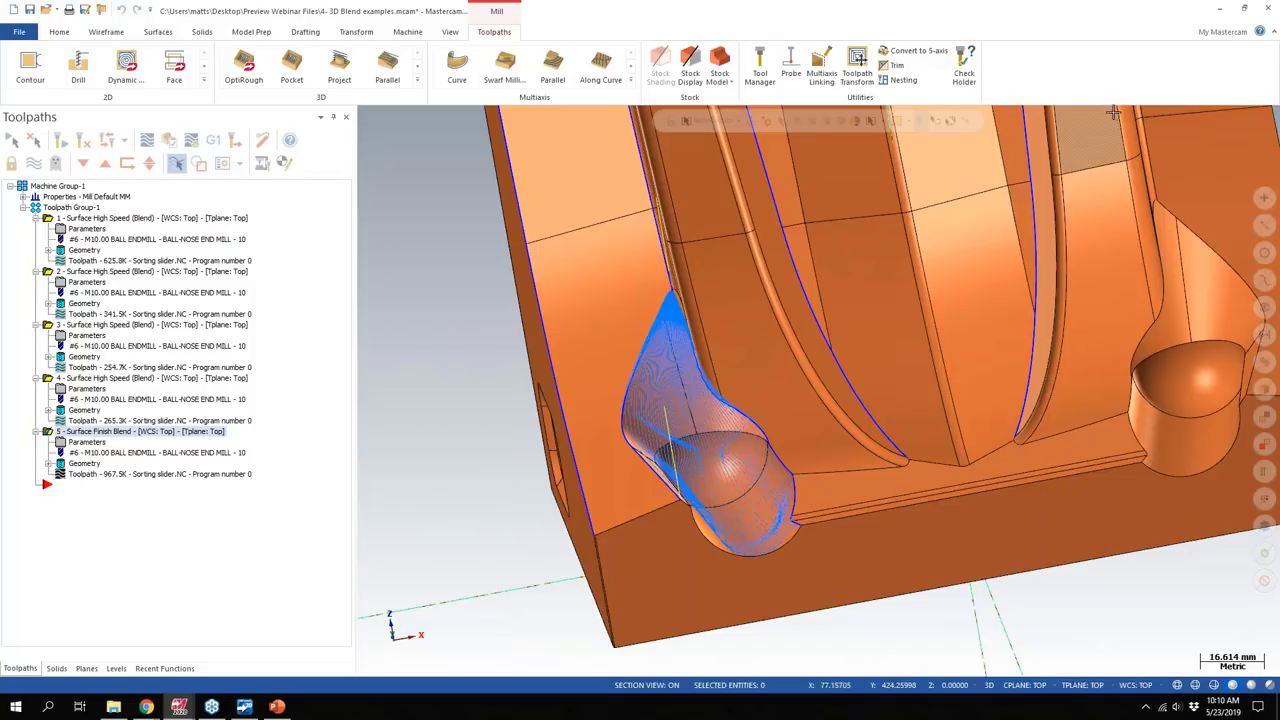
pyautogui.click(1267, 10)
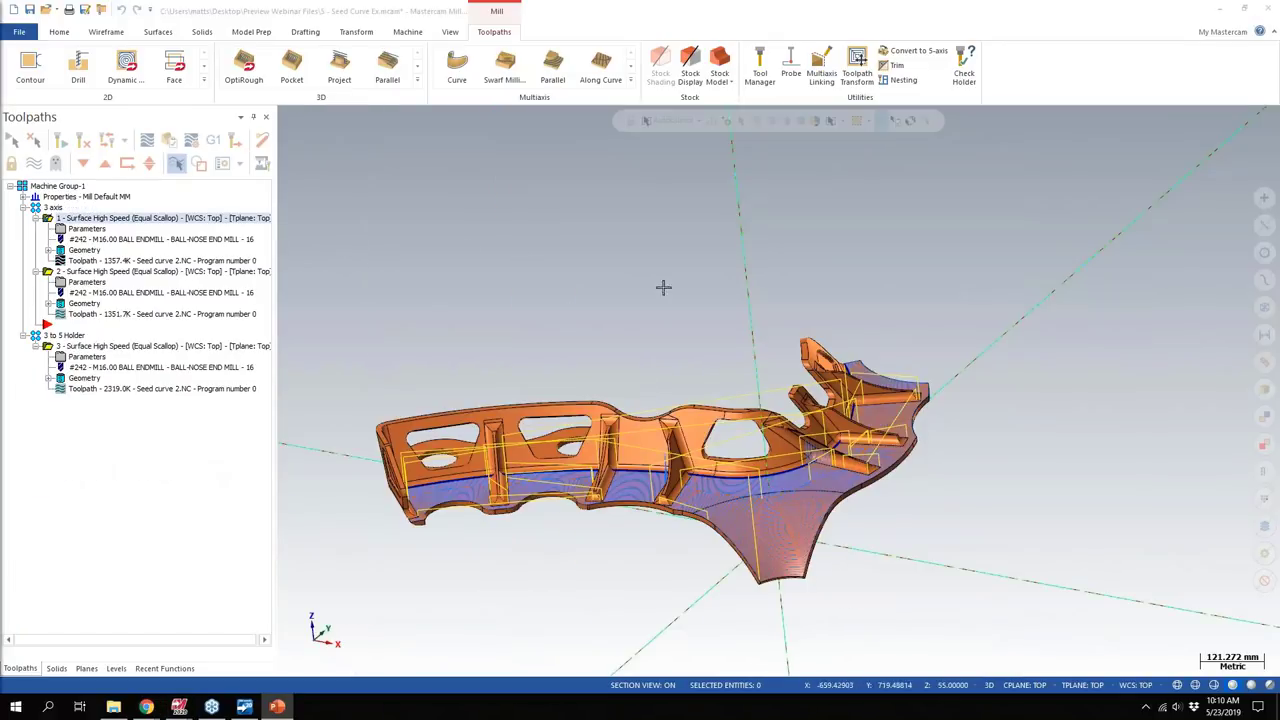
# Step: Backplot Equal Scallop operation 1 across the ribbed part's floor, examining the tool motion from the flared end towards the ribs
pyautogui.moveTo(663, 287)
pyautogui.mouseDown(button='middle')
pyautogui.moveTo(623, 291)
pyautogui.moveTo(663, 304)
pyautogui.mouseUp(button='middle')
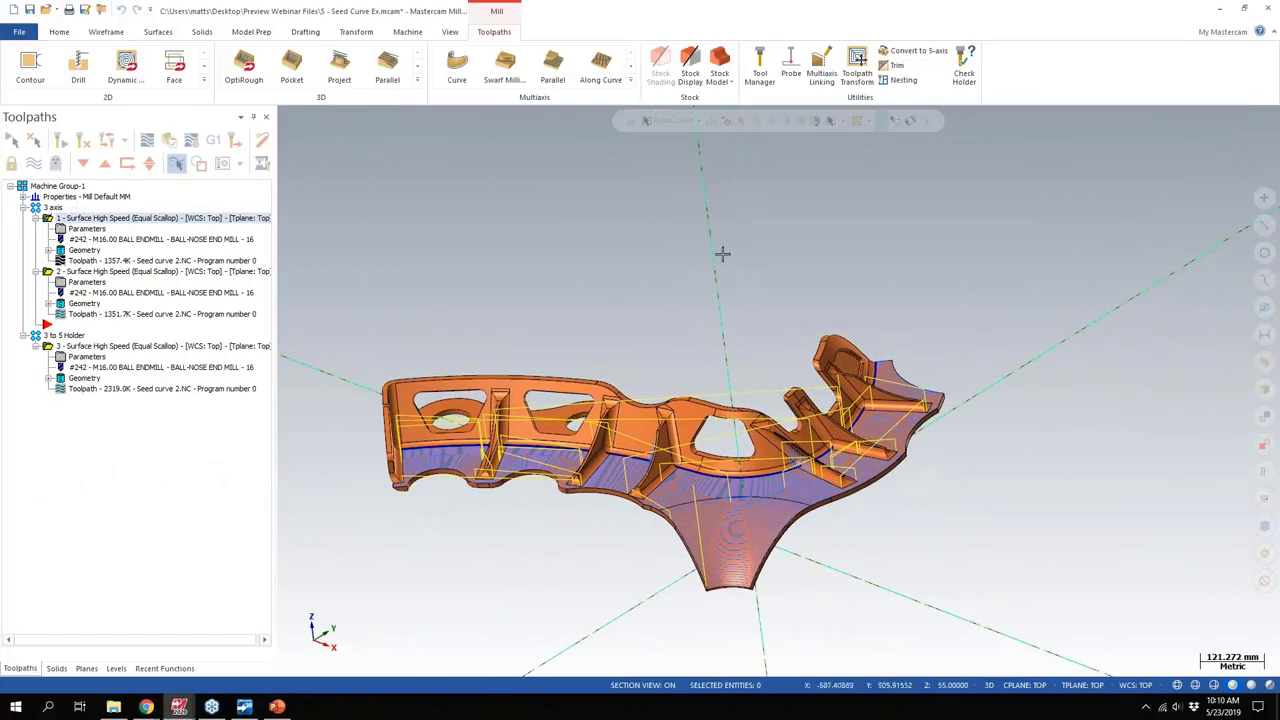
pyautogui.moveTo(716, 358); pyautogui.dragTo(742, 385, button='middle')
pyautogui.scroll(4, 703, 557)
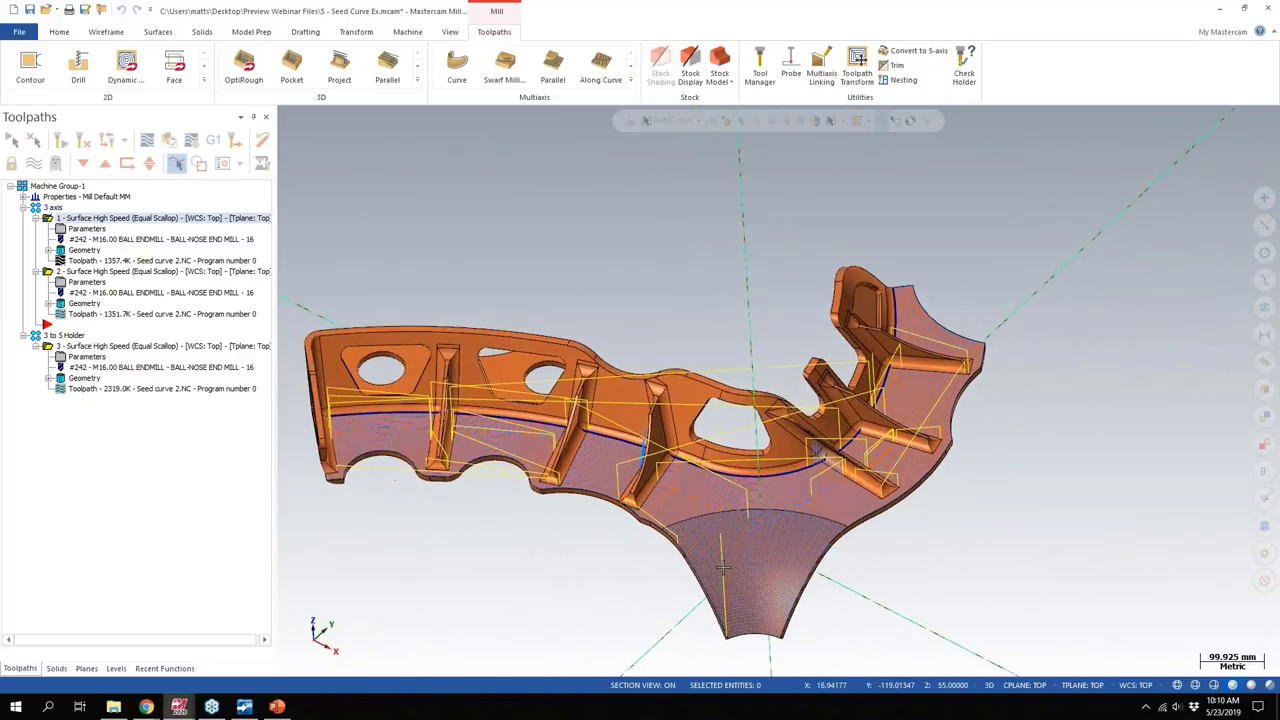
pyautogui.moveTo(649, 529)
pyautogui.mouseDown(button='middle')
pyautogui.moveTo(716, 510)
pyautogui.moveTo(700, 495)
pyautogui.mouseUp(button='middle')
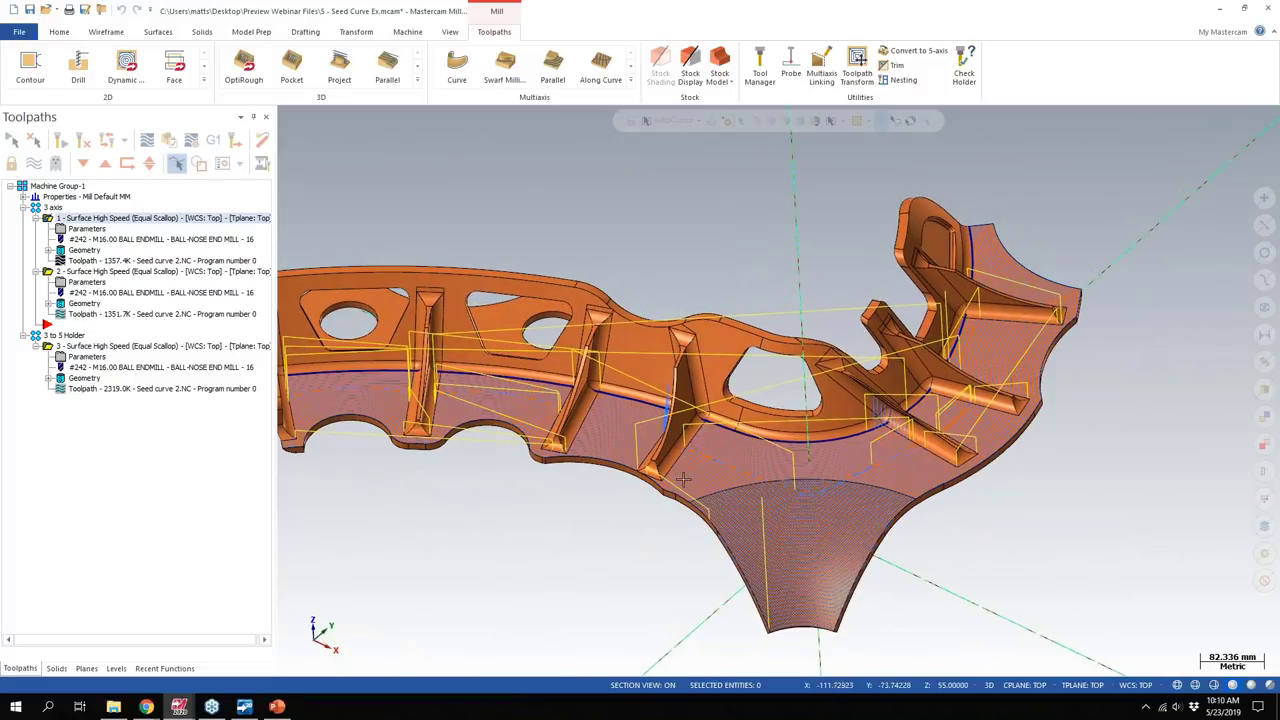
pyautogui.click(147, 139)
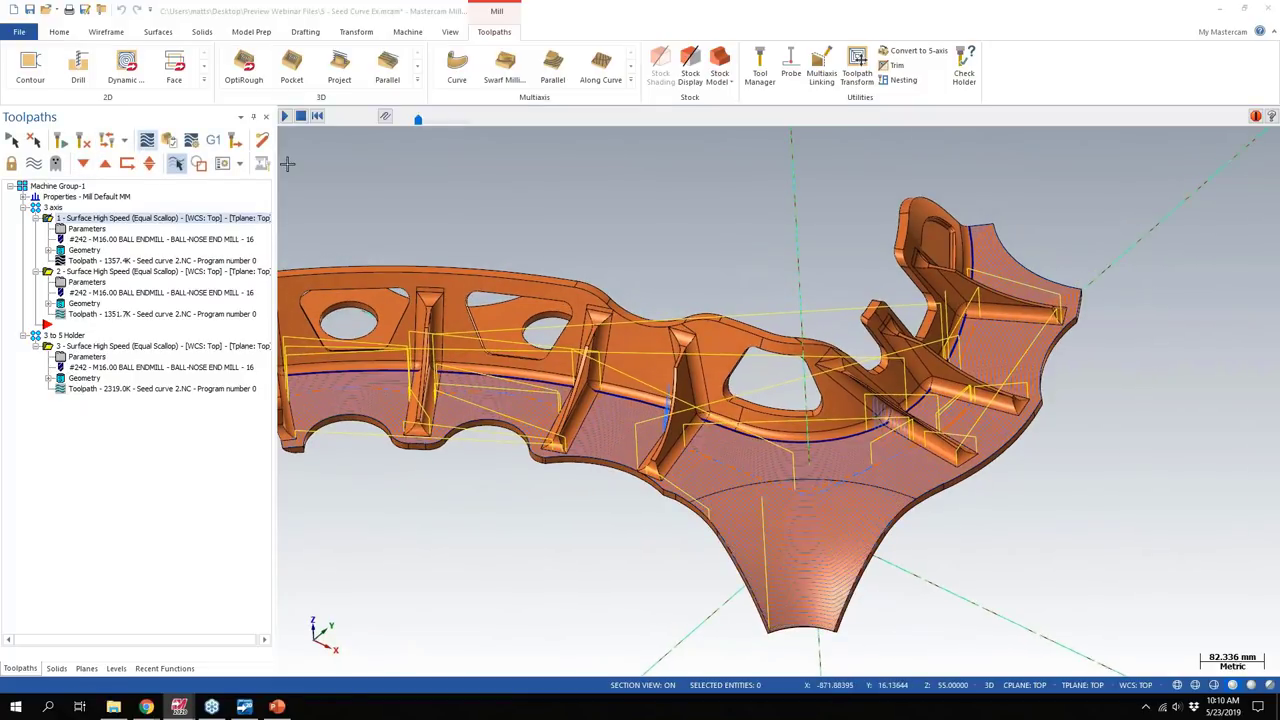
pyautogui.click(487, 120)
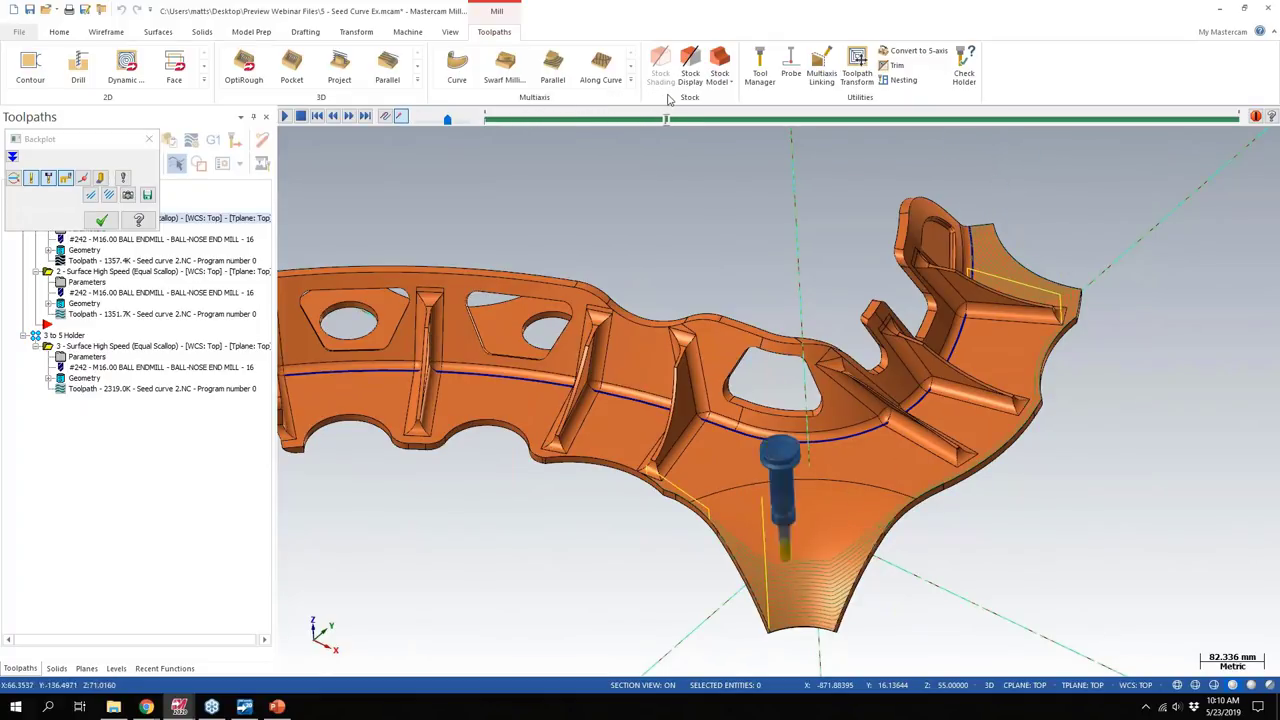
pyautogui.moveTo(716, 103)
pyautogui.mouseDown()
pyautogui.moveTo(818, 112)
pyautogui.moveTo(888, 97)
pyautogui.moveTo(915, 112)
pyautogui.moveTo(965, 98)
pyautogui.moveTo(1112, 118)
pyautogui.moveTo(1166, 146)
pyautogui.moveTo(1188, 128)
pyautogui.mouseUp()
pyautogui.scroll(5, 760, 497)
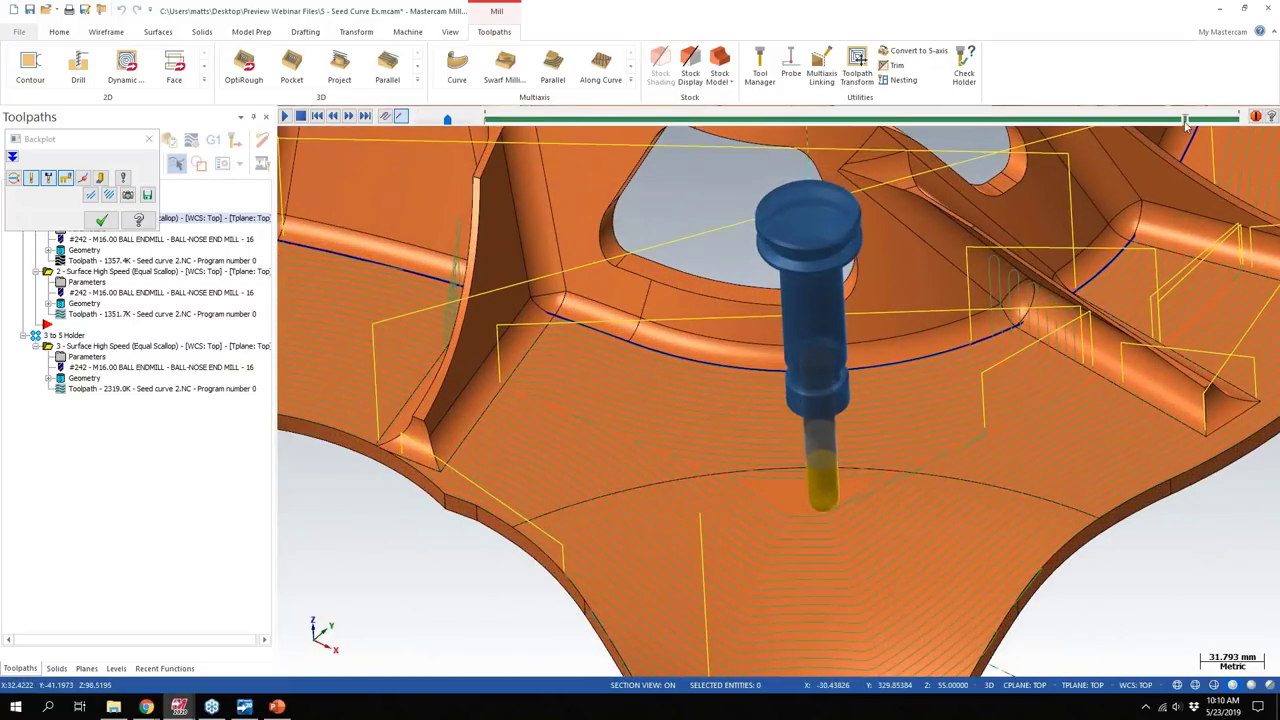
pyautogui.moveTo(1186, 122); pyautogui.dragTo(1203, 120)
pyautogui.scroll(-5, 383, 199)
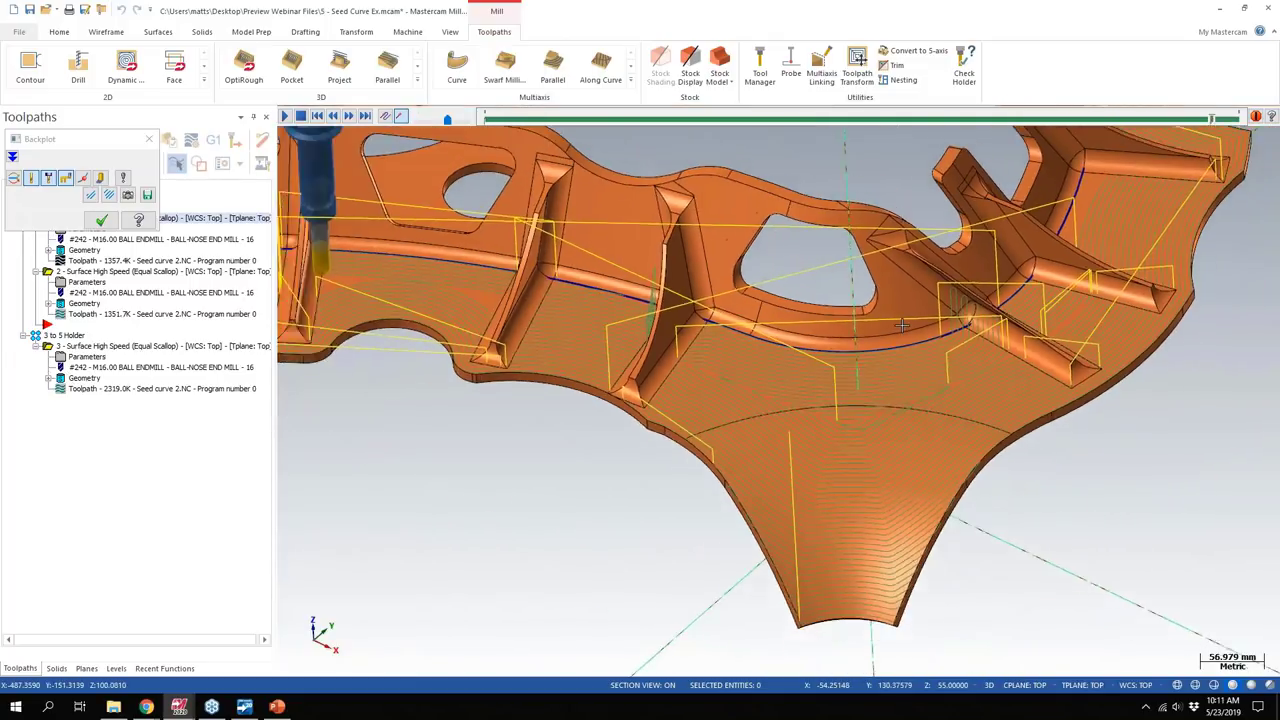
pyautogui.click(149, 139)
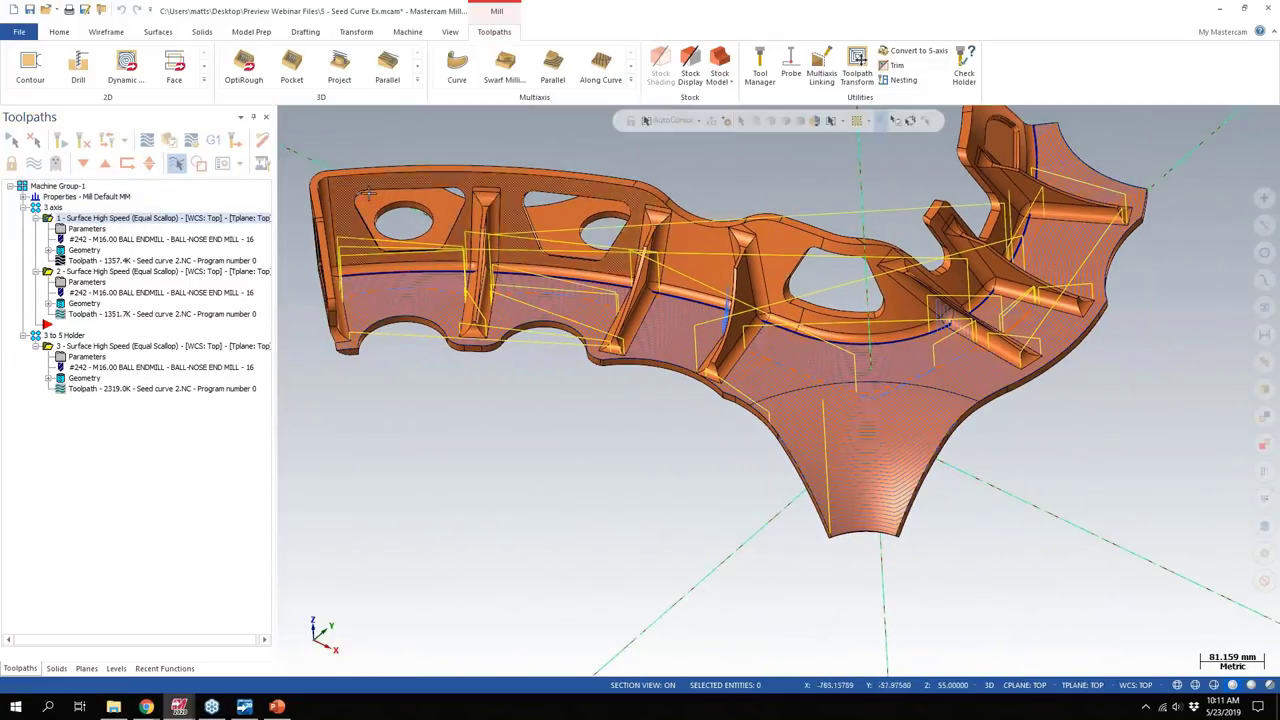
# Step: Highlight the seed curve chain along the wall's base and backplot Equal Scallop operation 2 across the ribbed floor
pyautogui.click(386, 273)
pyautogui.moveTo(884, 251)
pyautogui.mouseDown(button='middle')
pyautogui.moveTo(814, 220)
pyautogui.moveTo(943, 229)
pyautogui.moveTo(875, 238)
pyautogui.mouseUp(button='middle')
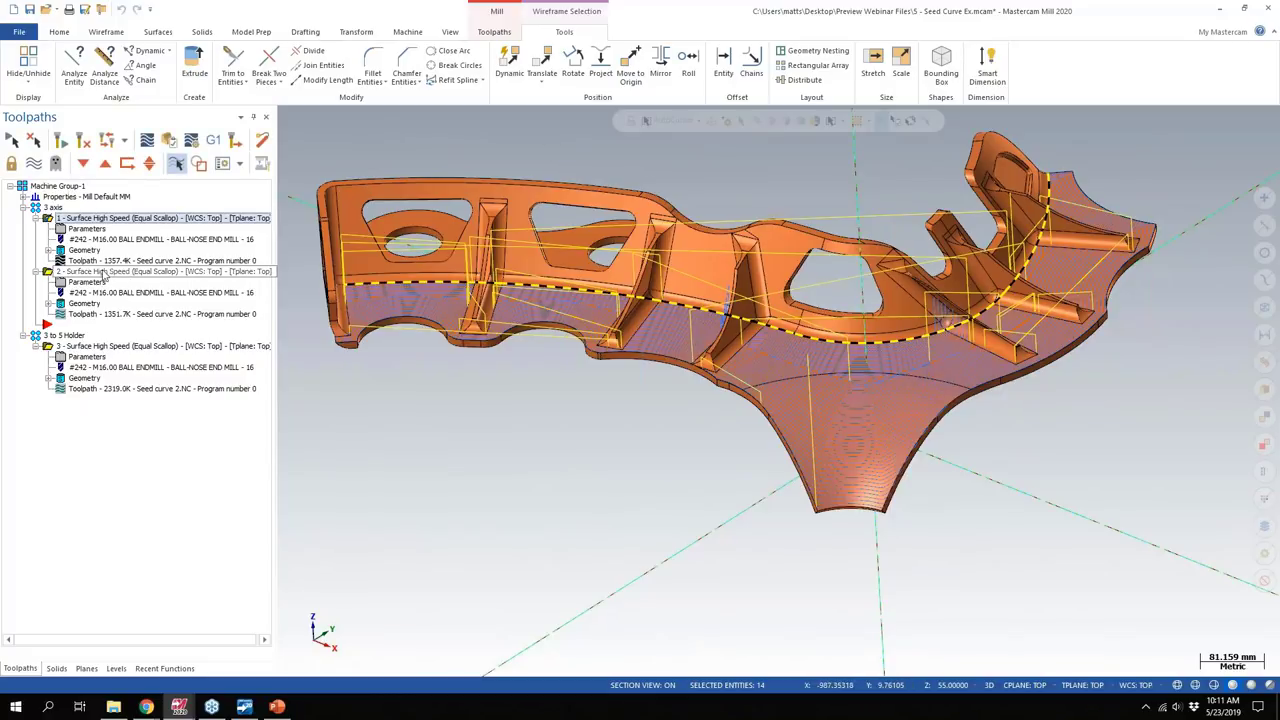
pyautogui.click(103, 272)
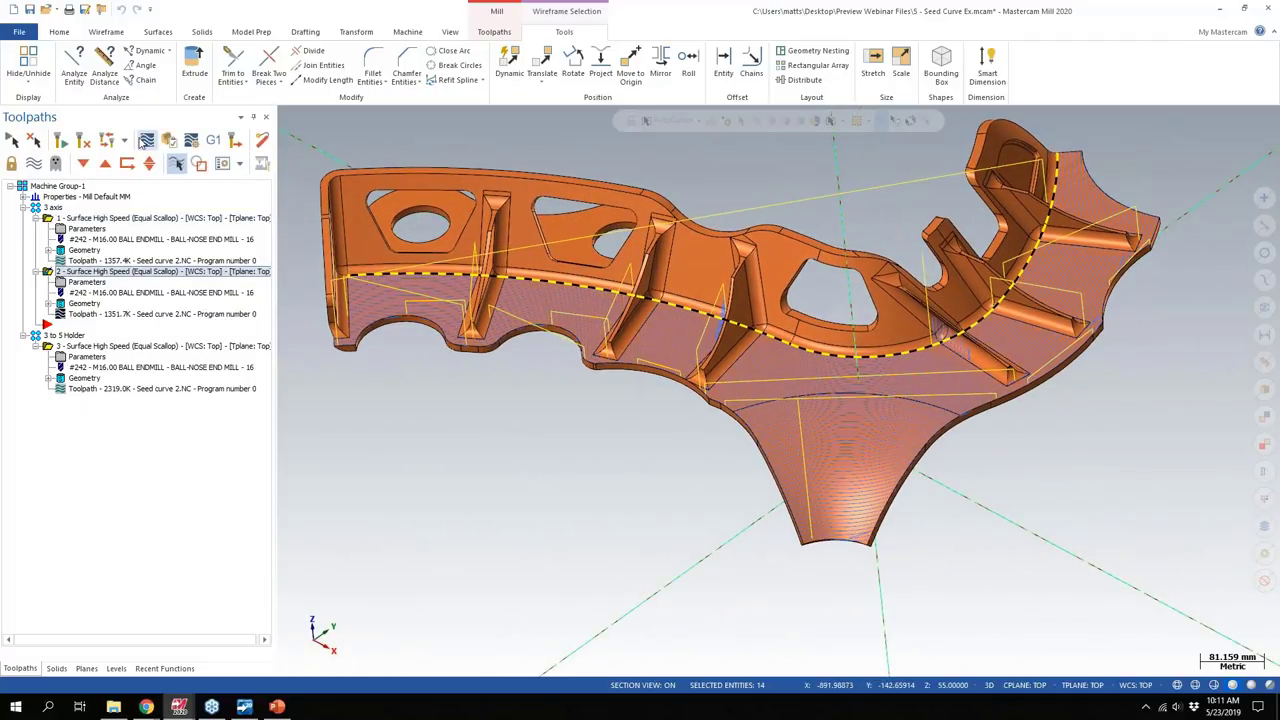
pyautogui.click(146, 140)
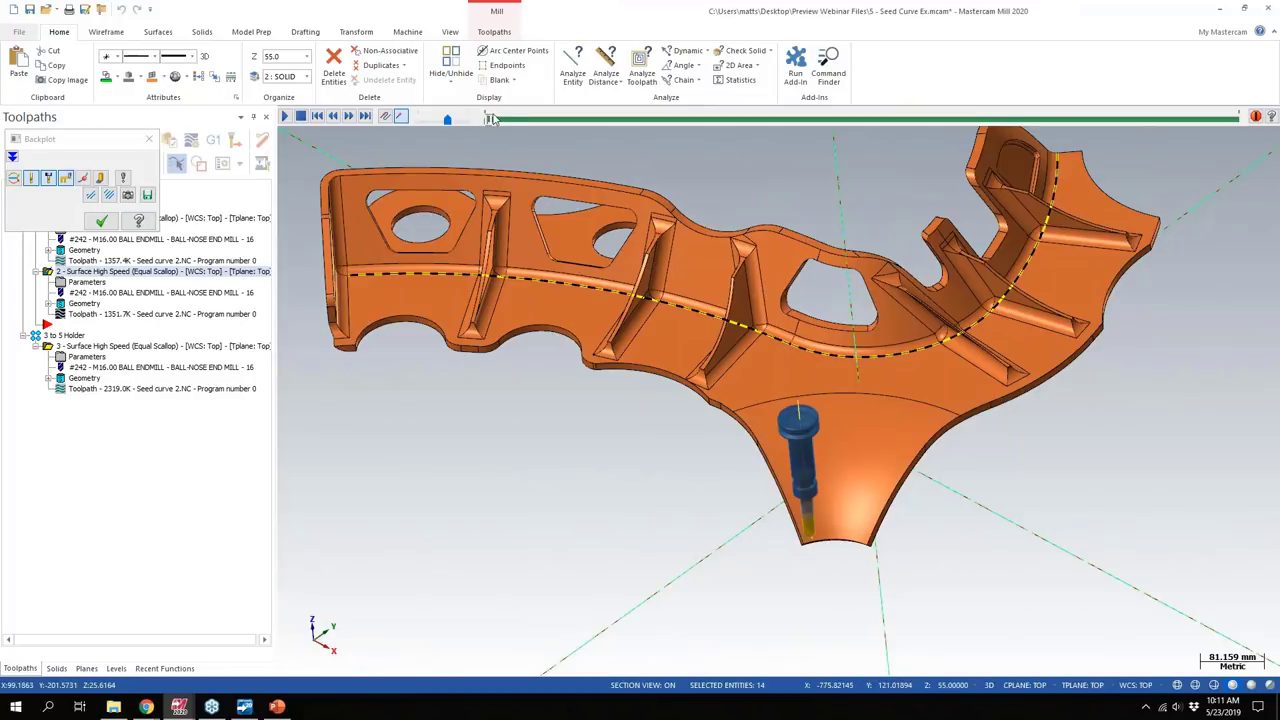
pyautogui.moveTo(489, 121); pyautogui.dragTo(765, 166)
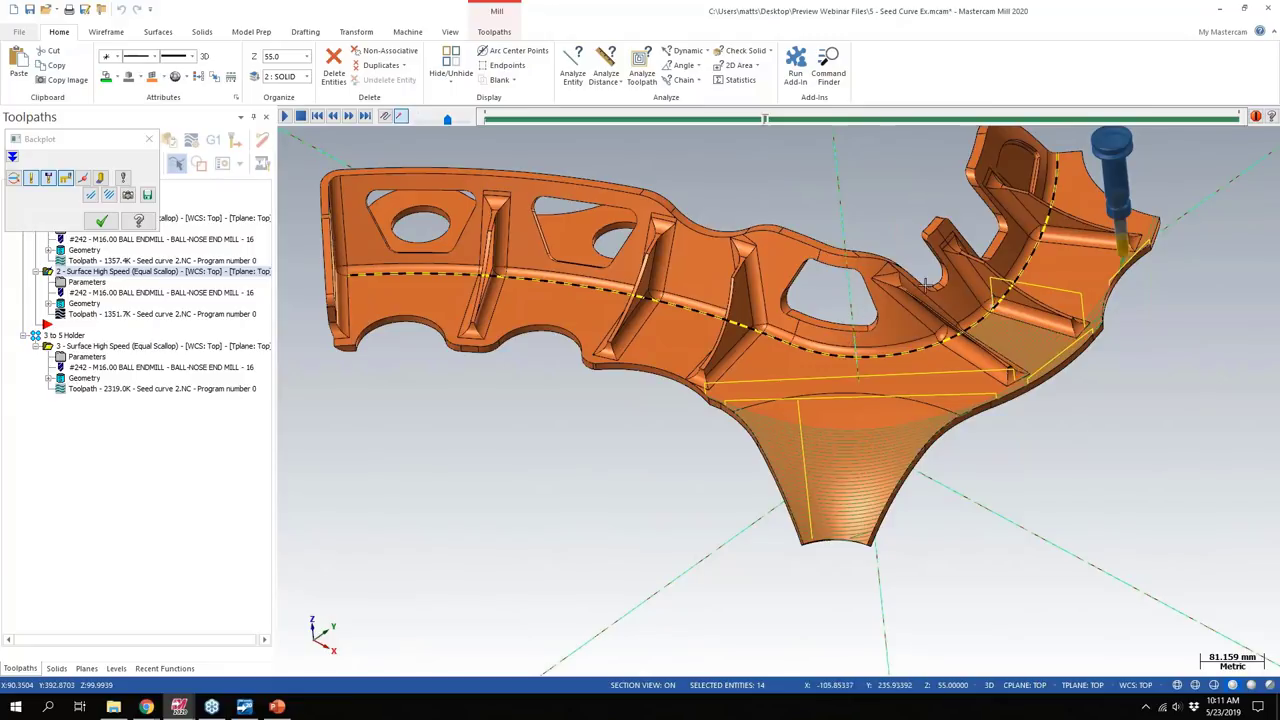
pyautogui.moveTo(765, 123); pyautogui.dragTo(1178, 117)
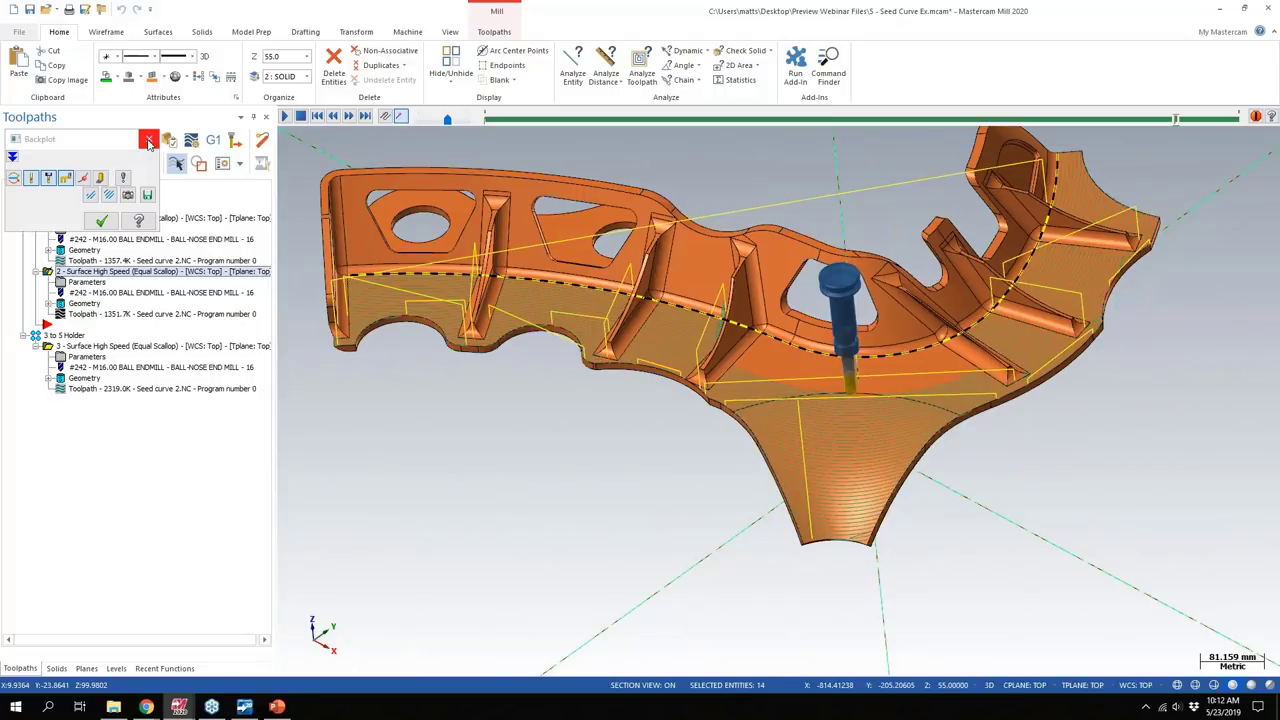
pyautogui.click(148, 141)
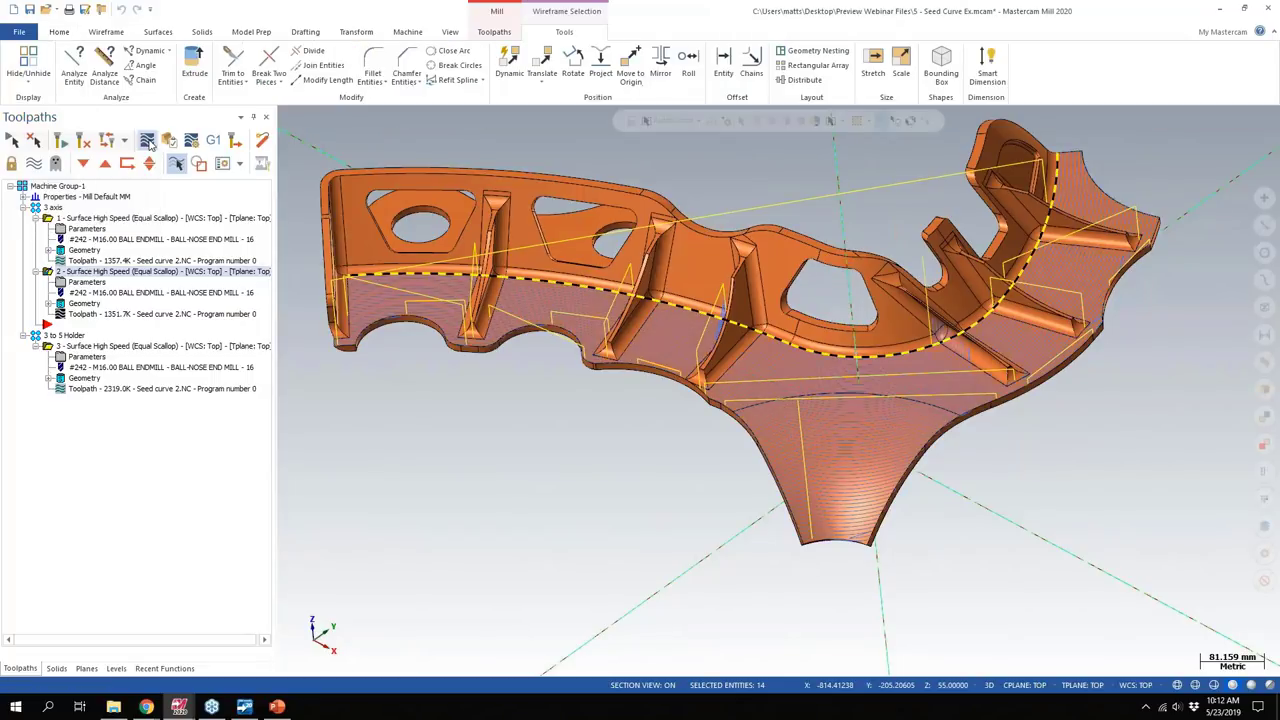
# Step: Open the parameters of Equal Scallop operation 2 at the Toolpath Control settings
pyautogui.click(85, 283)
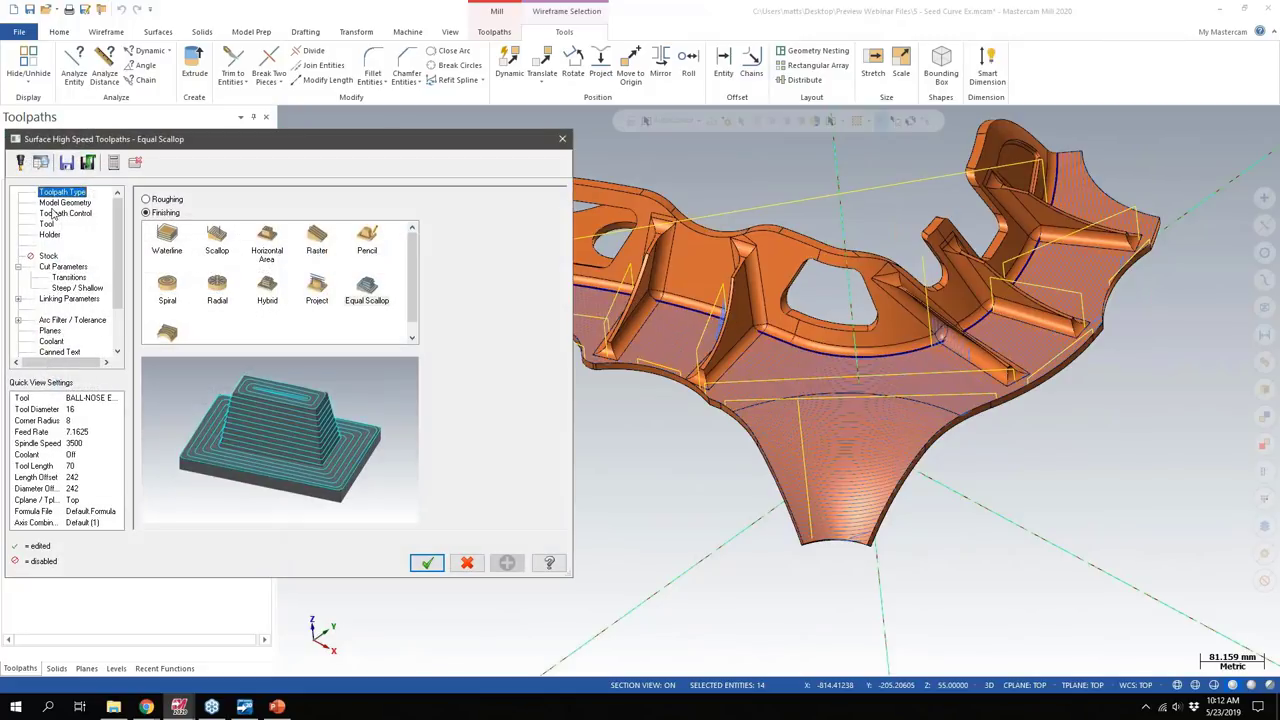
pyautogui.click(53, 213)
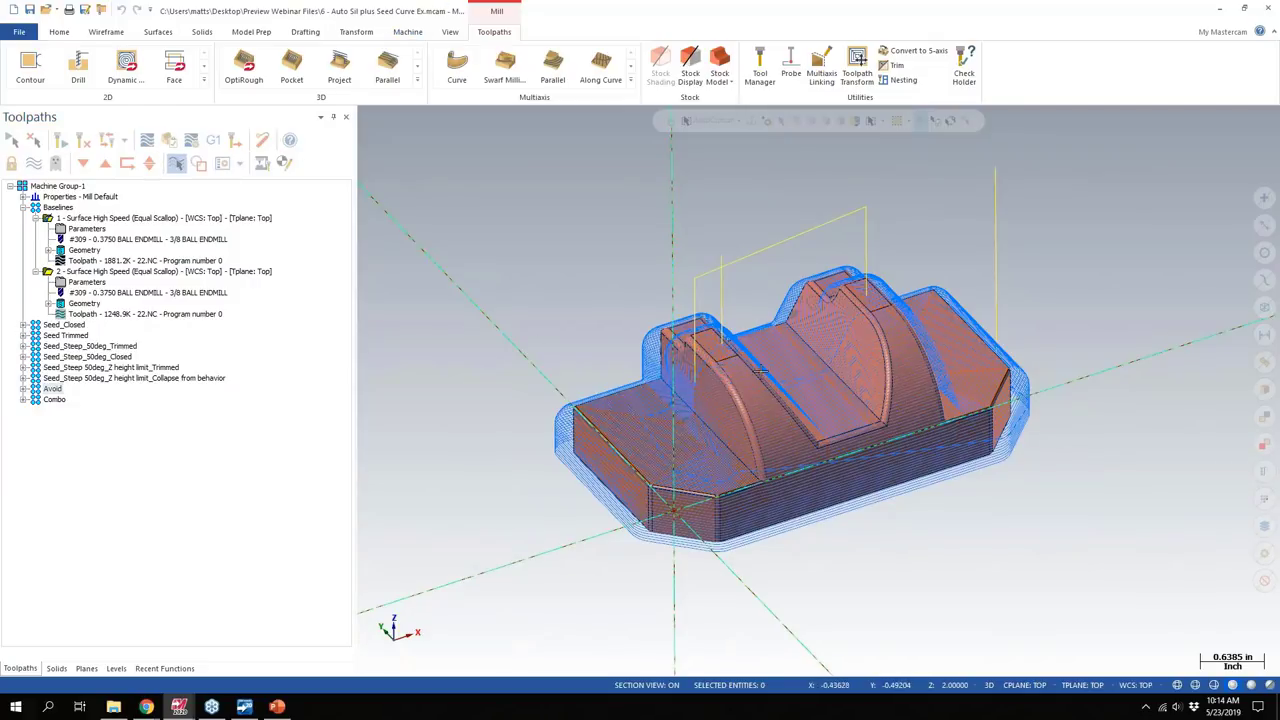
# Step: Expand the Seed_Closed group and compare its Equal Scallop toolpaths, including operations 3 and 11
pyautogui.click(24, 325)
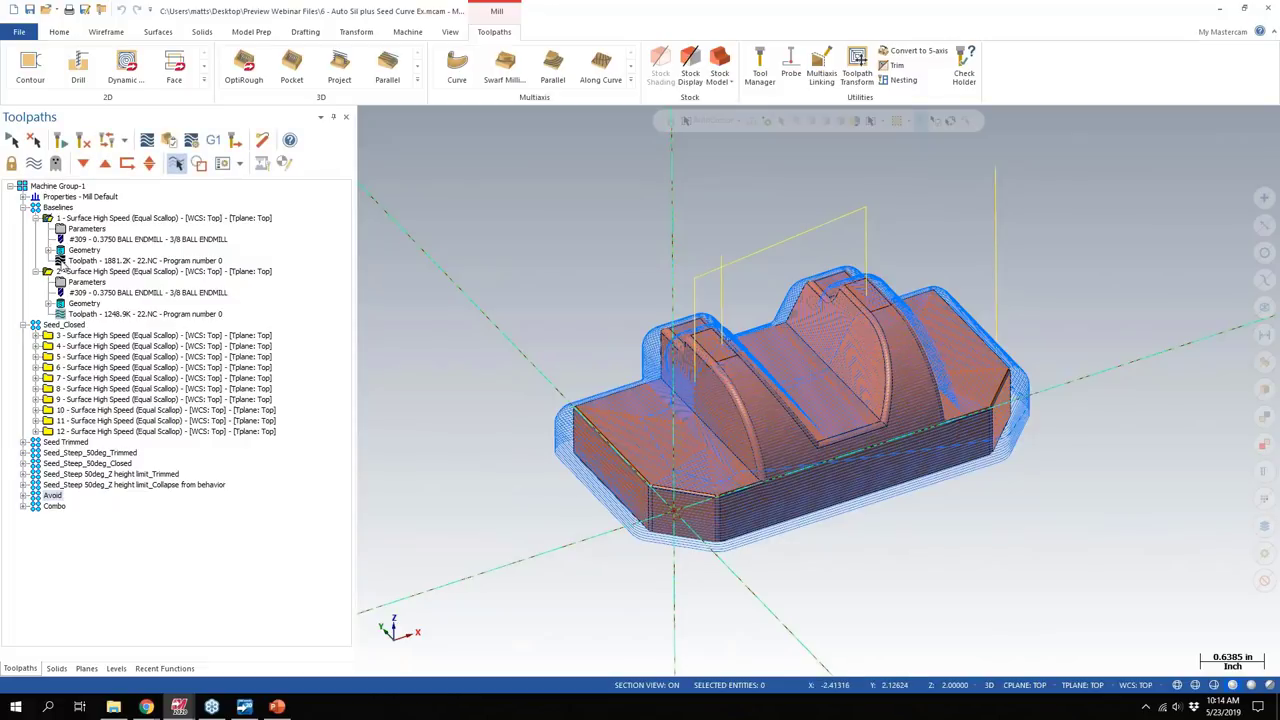
pyautogui.click(120, 338)
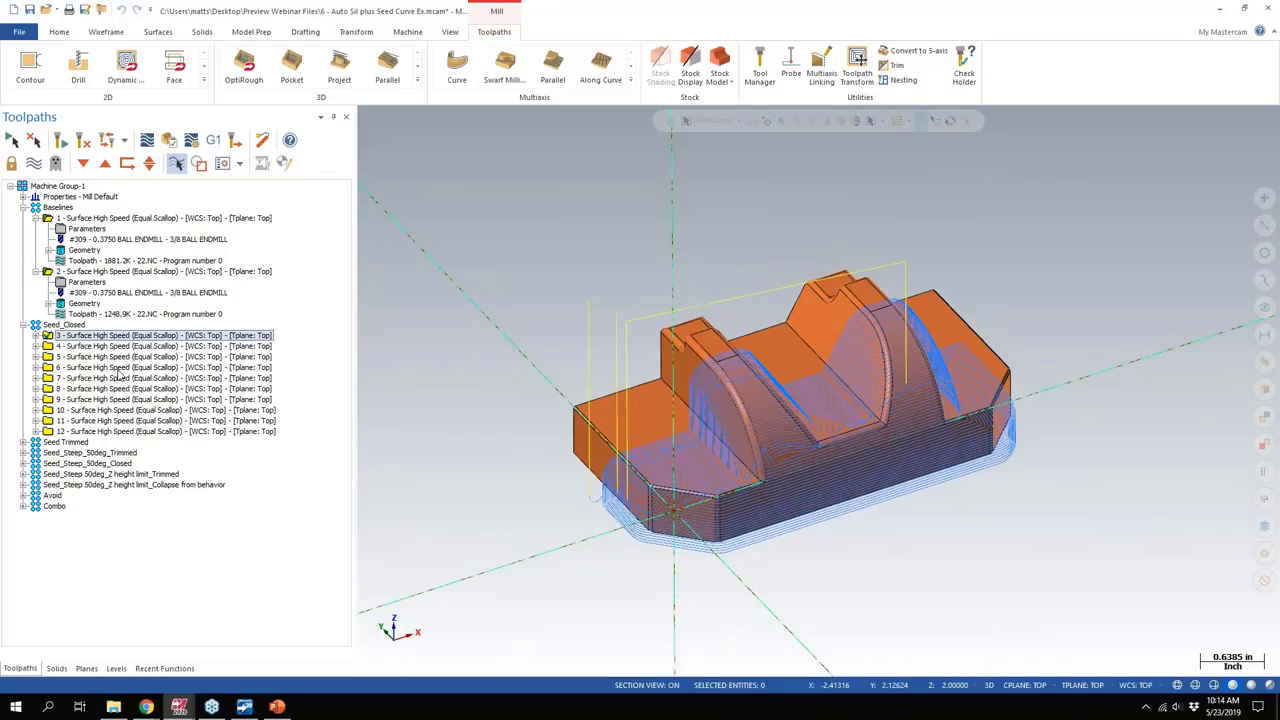
pyautogui.click(118, 373)
pyautogui.click(128, 421)
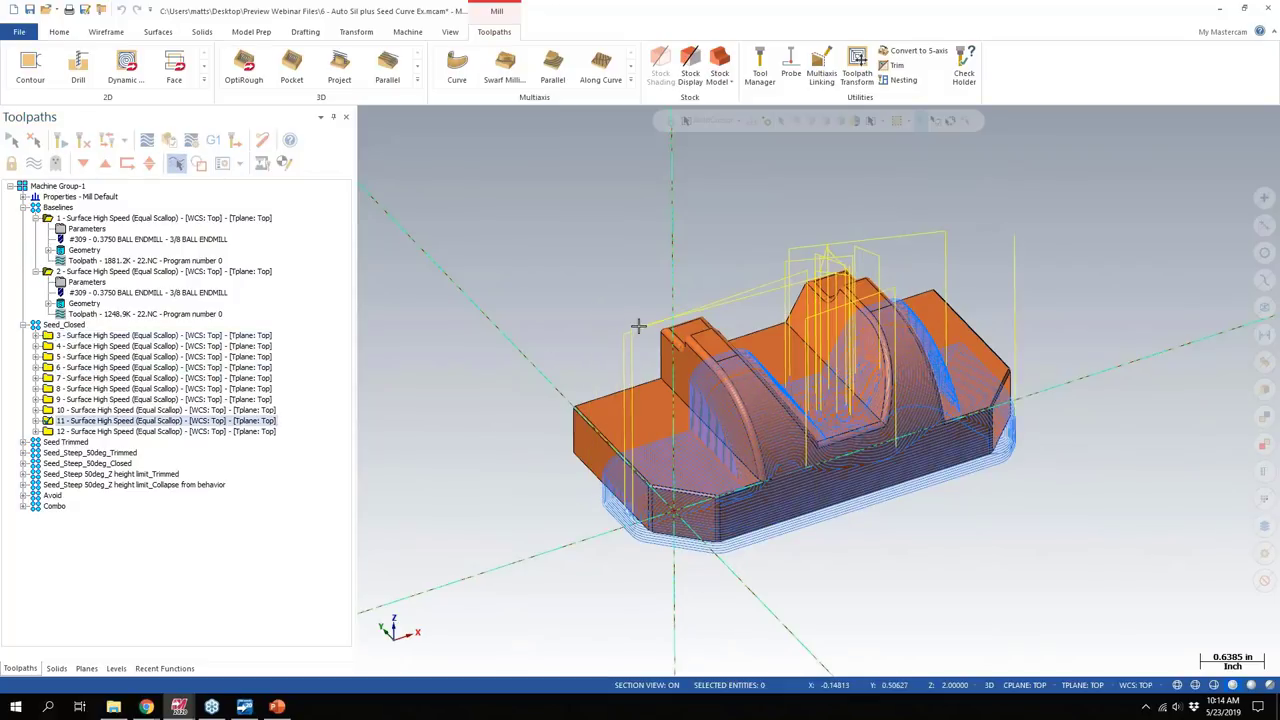
# Step: Show level 5 with the contour wireframe and examine the seed curves above the part
pyautogui.click(116, 668)
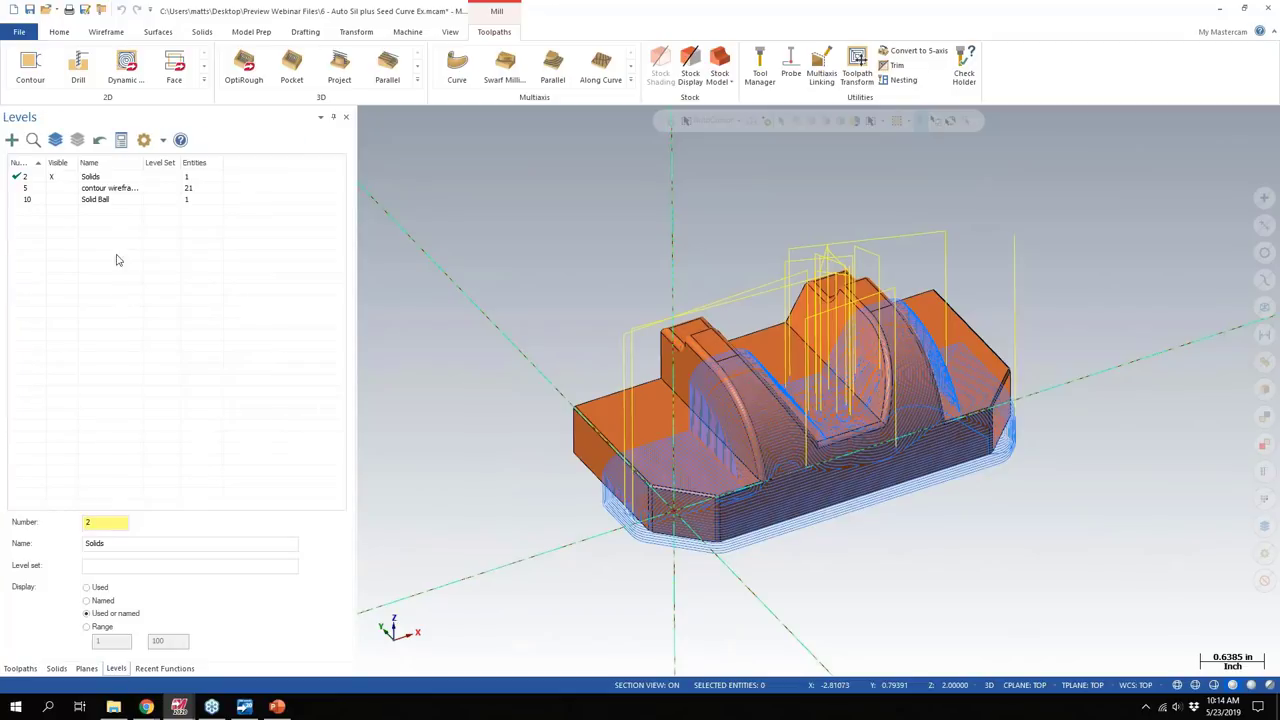
pyautogui.click(62, 189)
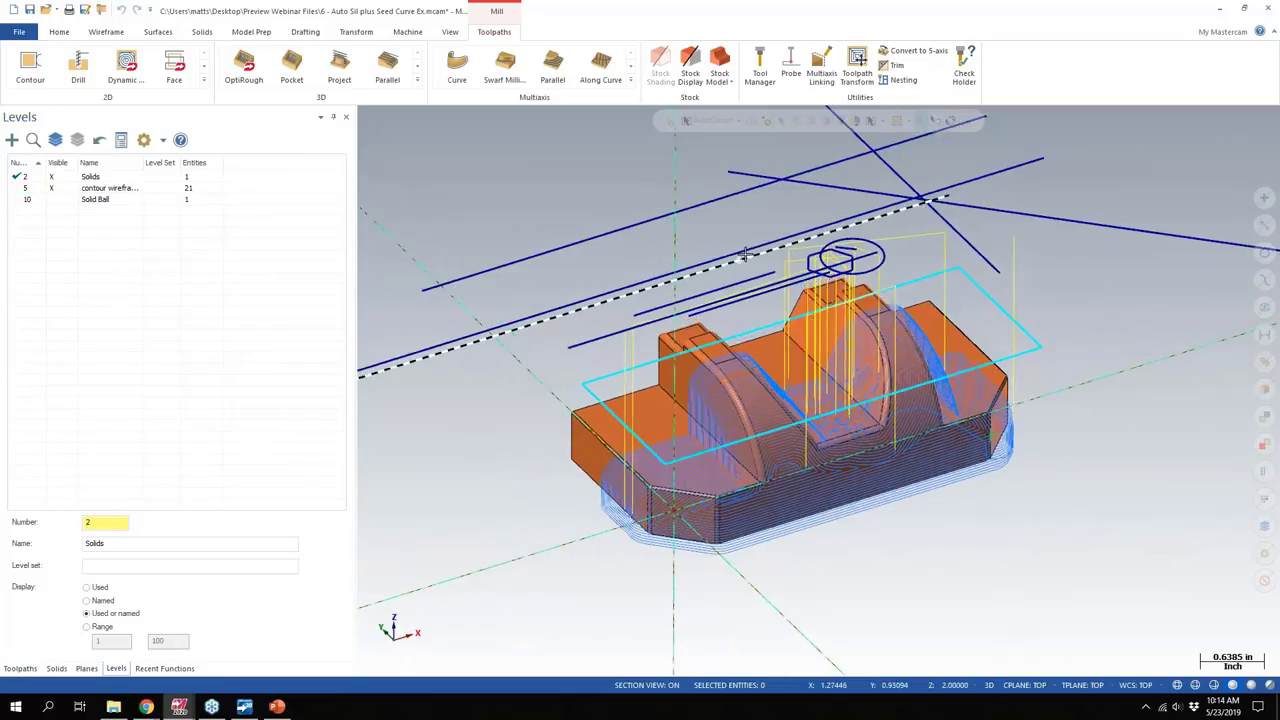
pyautogui.moveTo(744, 256); pyautogui.dragTo(806, 250, button='middle')
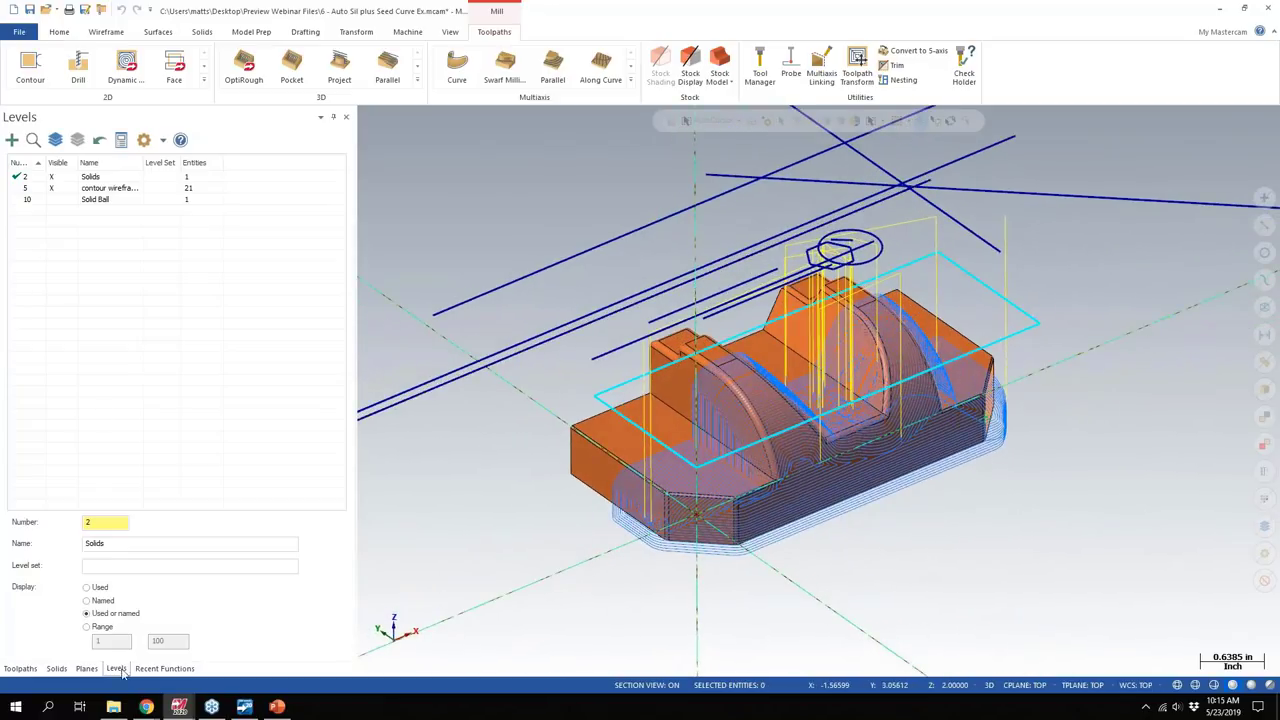
# Step: Examine operations 33 and 40 in the Seed_Steep_50deg_Closed group and operation 46 in the Z height limit trimmed group
pyautogui.click(22, 669)
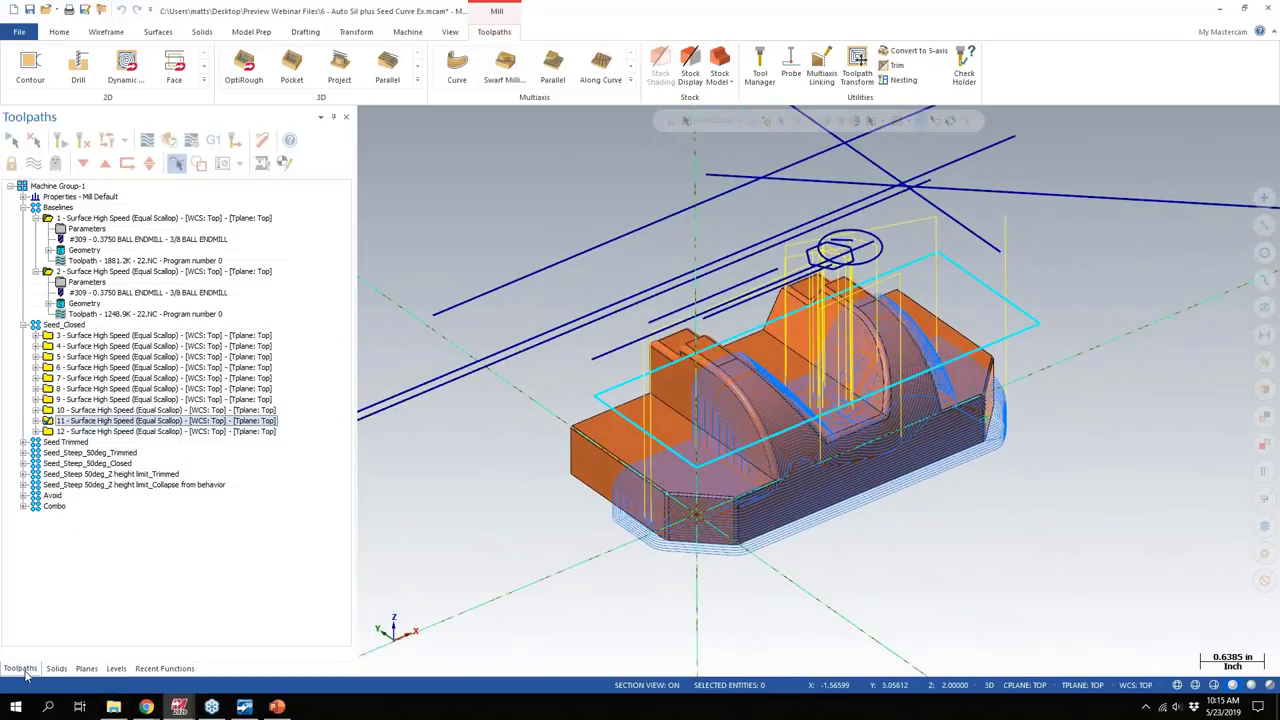
pyautogui.click(30, 464)
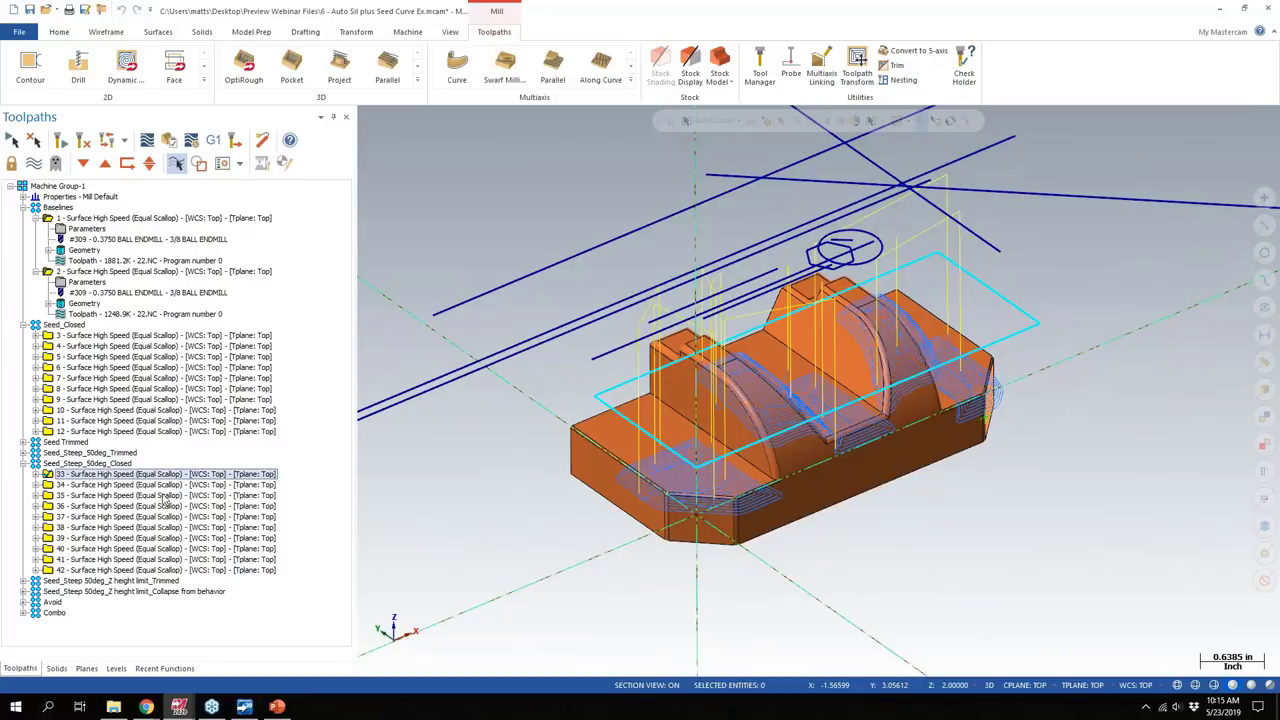
pyautogui.click(150, 549)
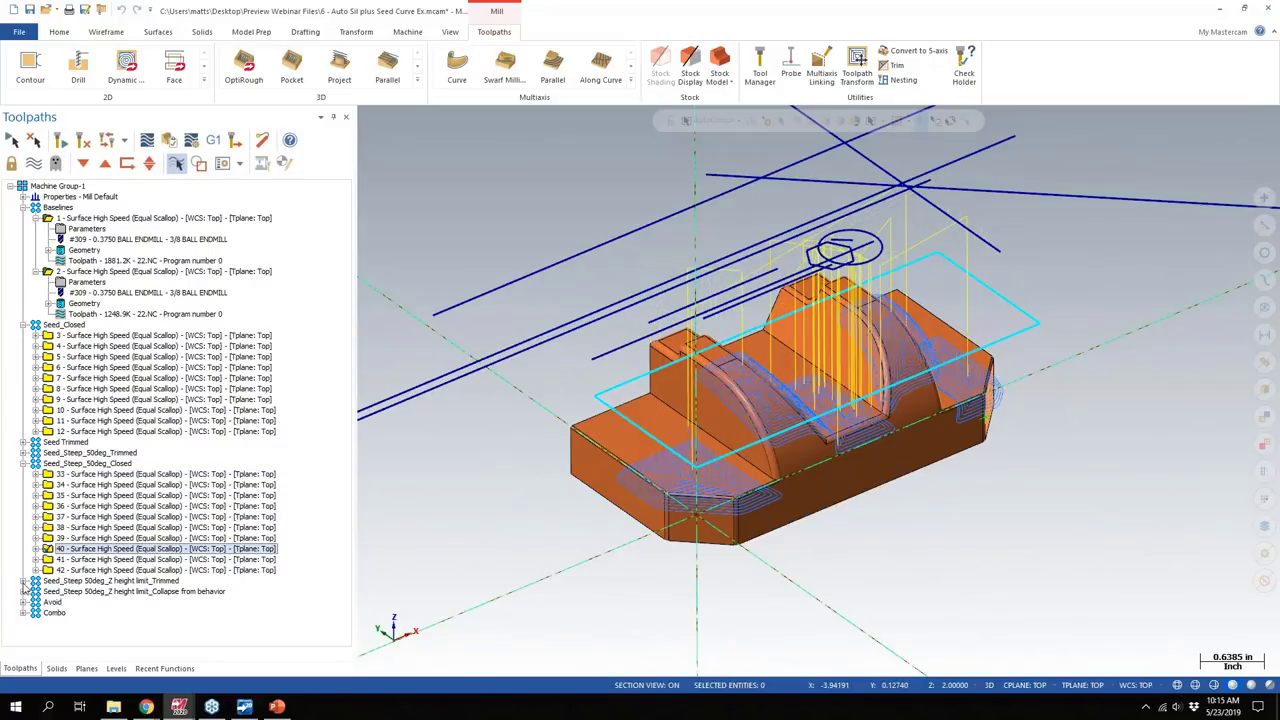
pyautogui.click(23, 583)
pyautogui.click(122, 571)
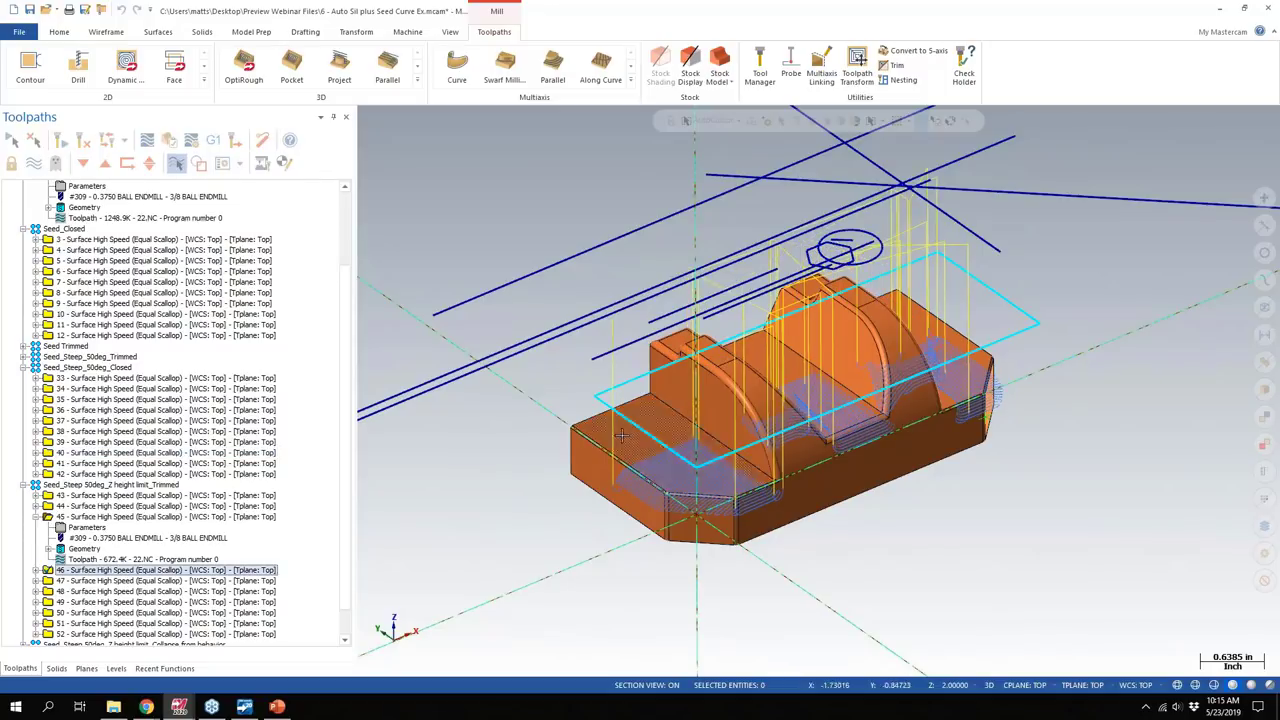
pyautogui.scroll(-1, 175, 550)
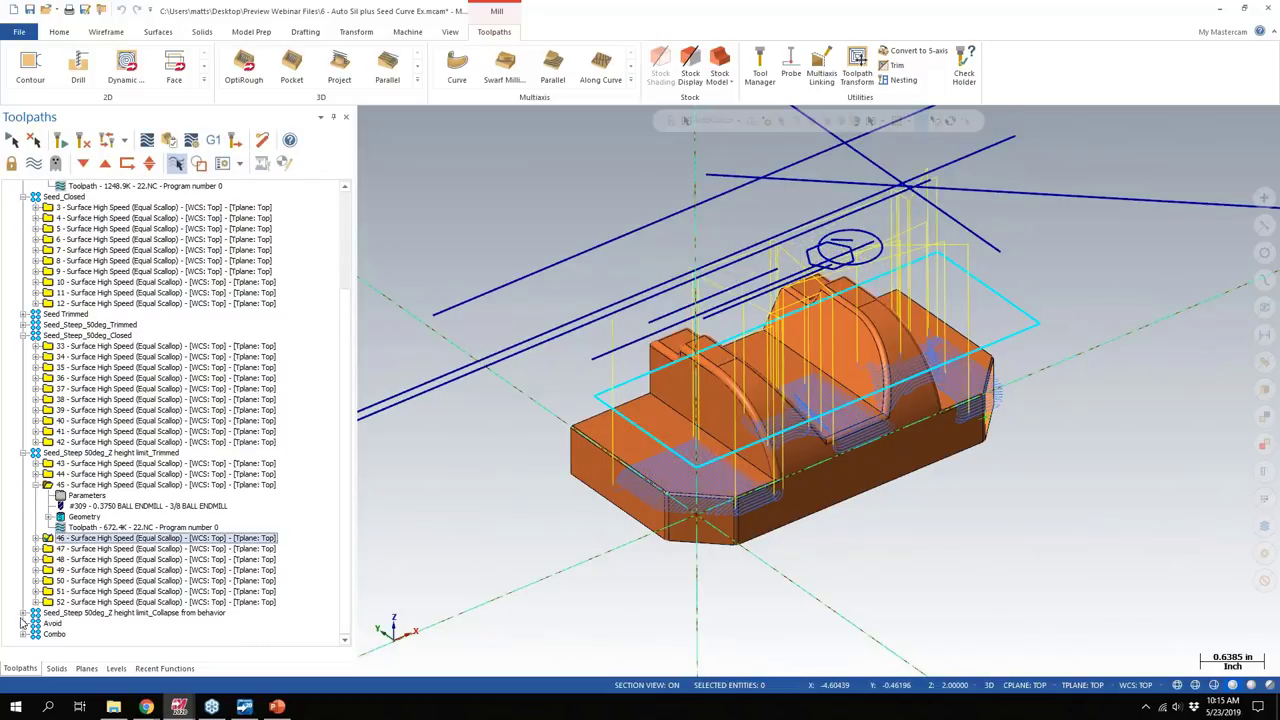
# Step: Display operation 63 in the Avoid group and show level 10 with the solid ball beside the part
pyautogui.click(23, 623)
pyautogui.click(120, 572)
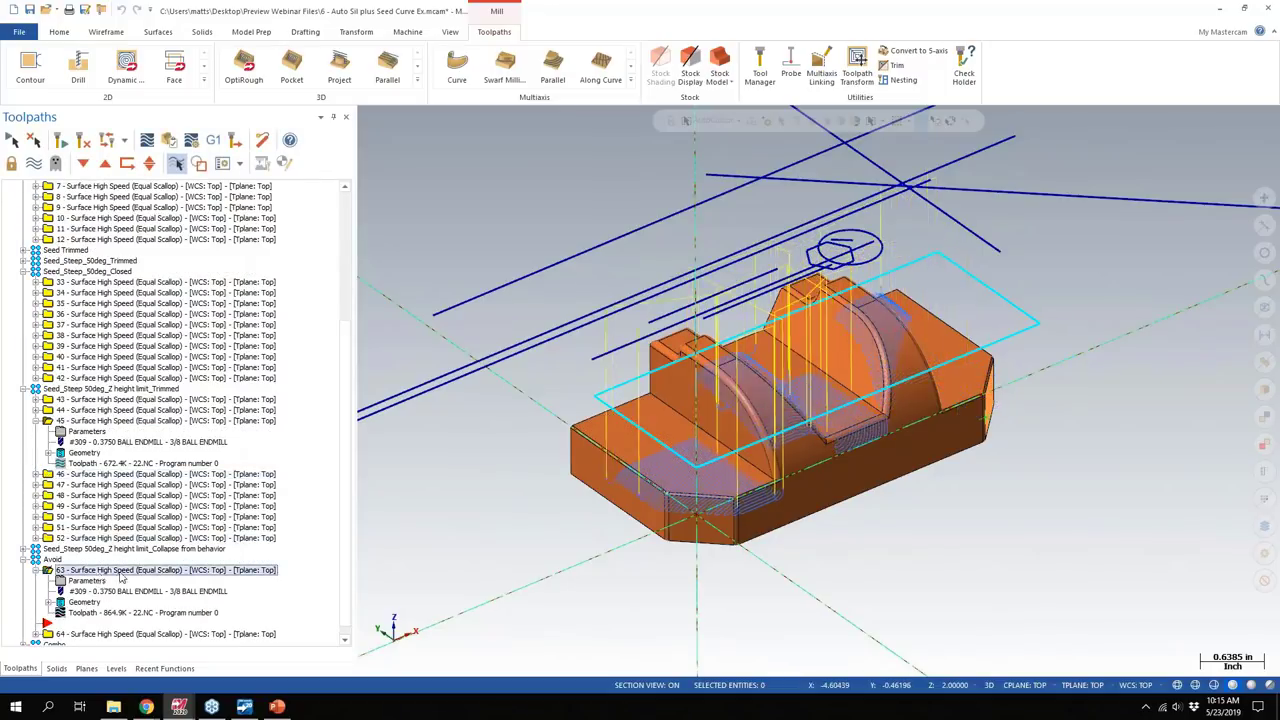
pyautogui.click(116, 668)
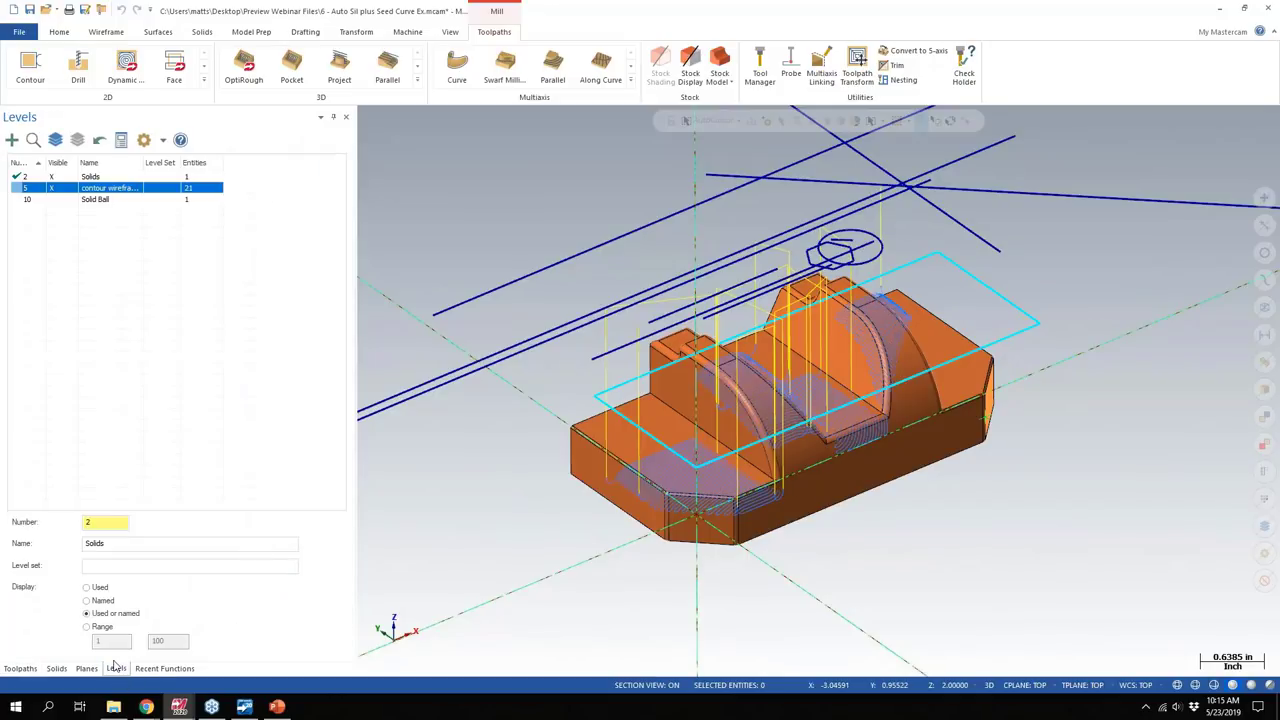
pyautogui.click(51, 199)
pyautogui.moveTo(944, 394); pyautogui.dragTo(940, 387, button='middle')
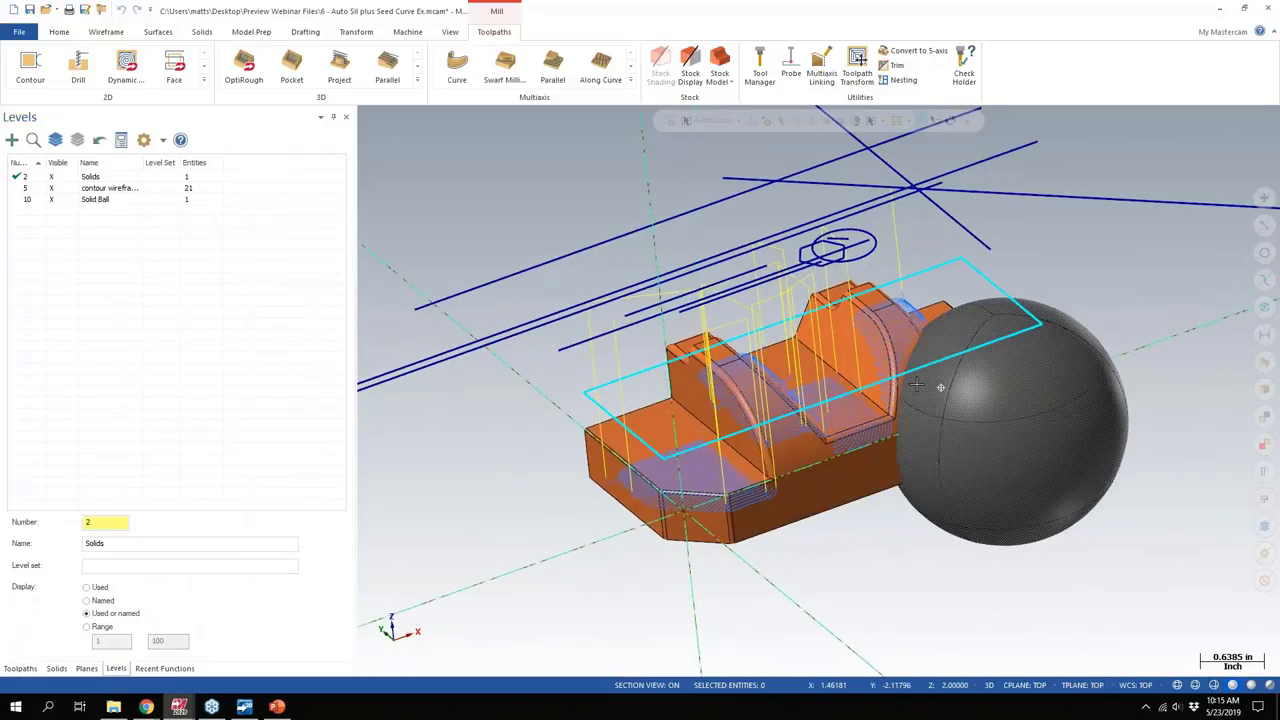
# Step: Display Baselines operation 1 again and hide the Solid Ball and contour wireframe levels
pyautogui.click(20, 668)
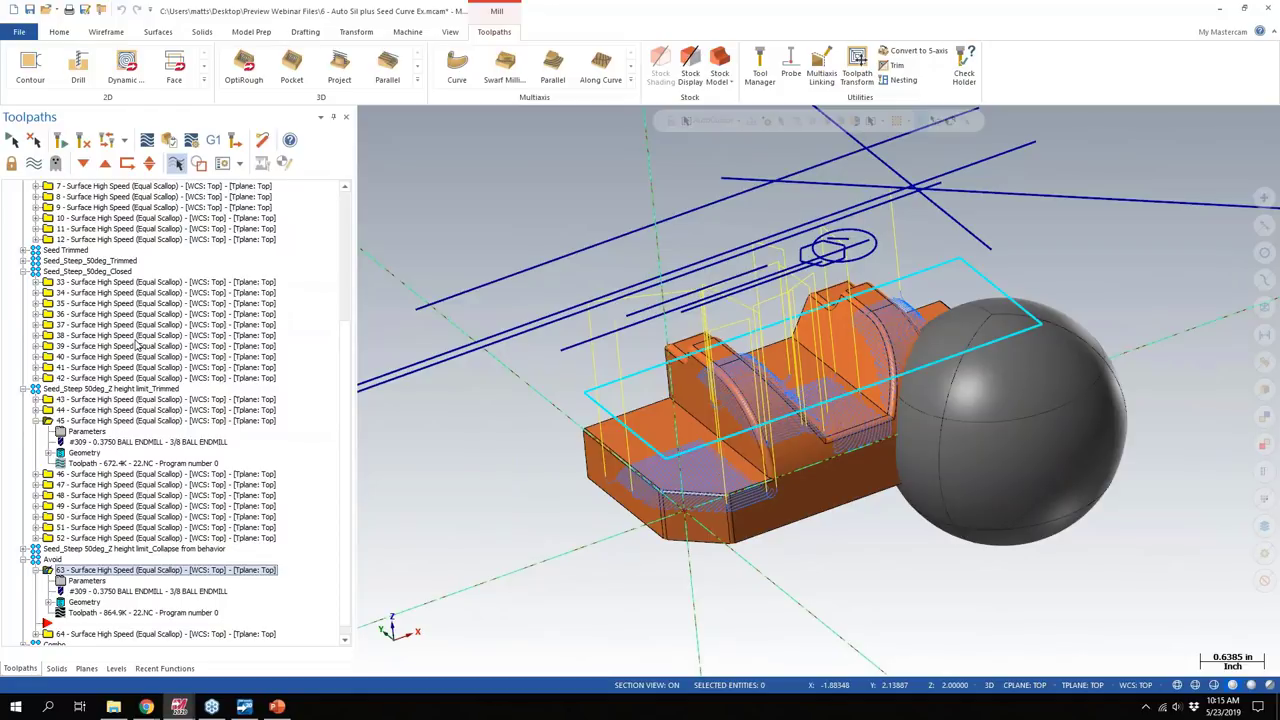
pyautogui.scroll(6, 137, 343)
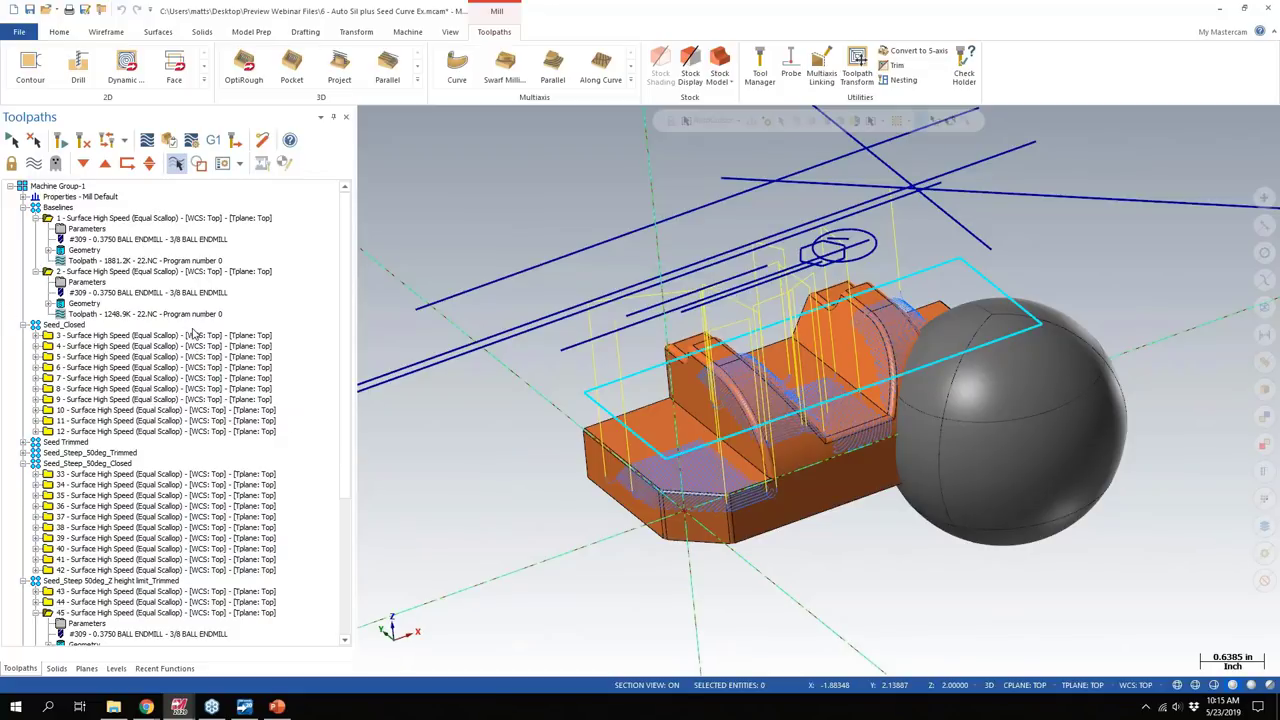
pyautogui.click(128, 218)
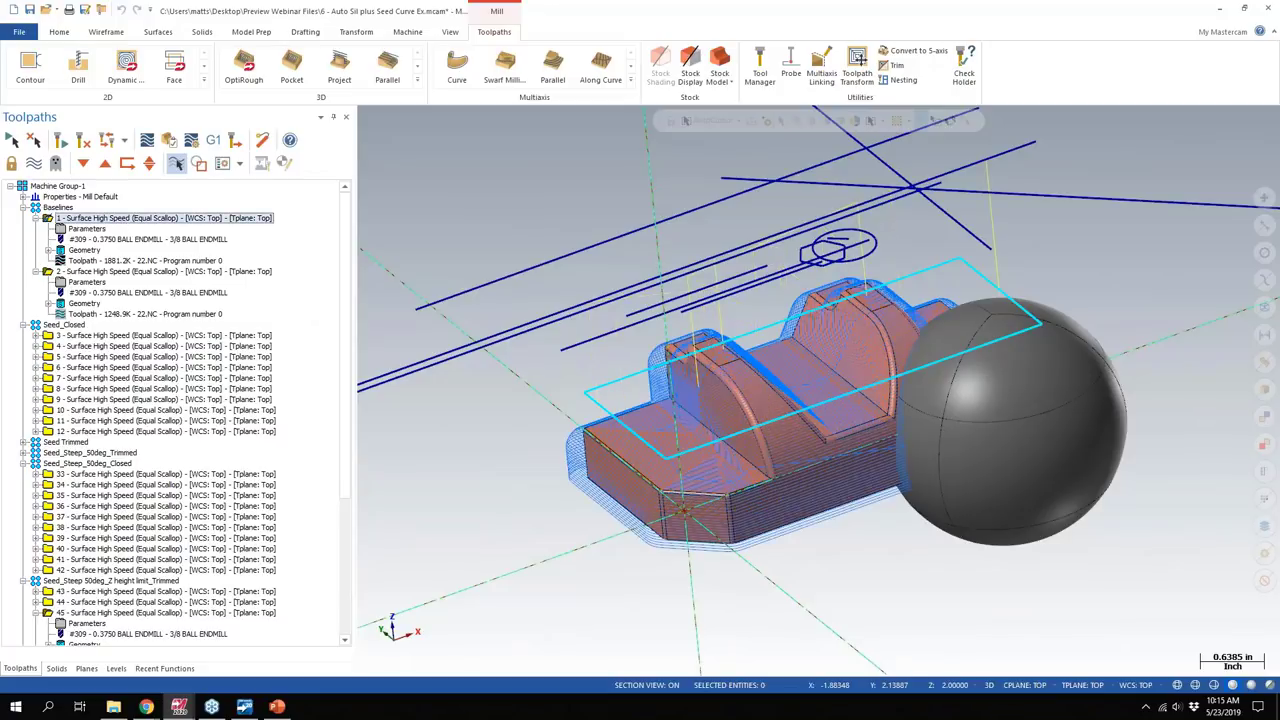
pyautogui.click(112, 668)
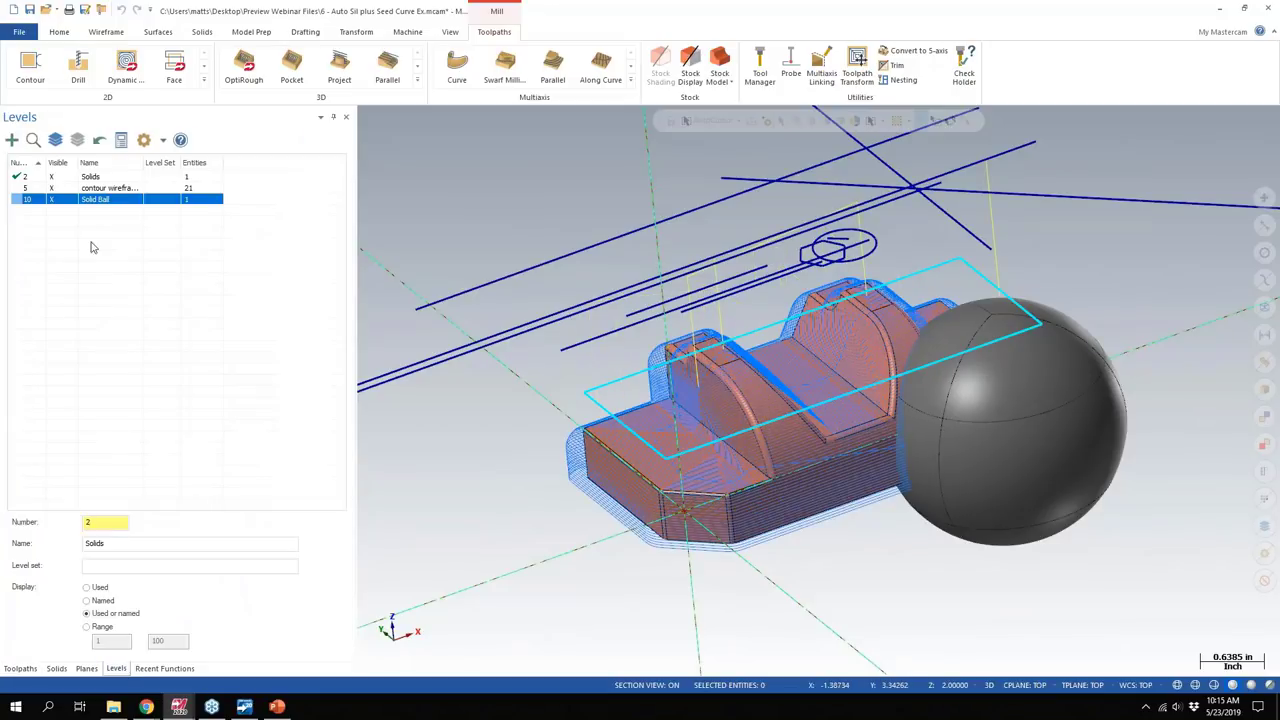
pyautogui.click(51, 199)
pyautogui.click(51, 188)
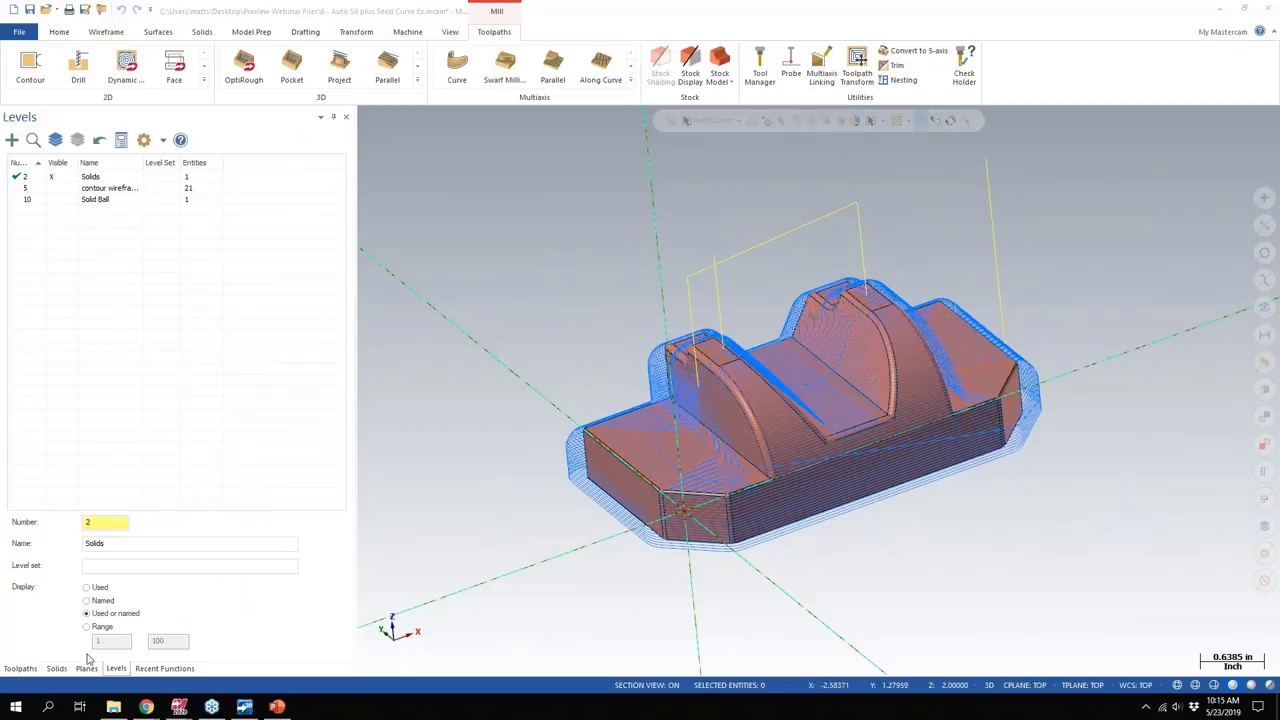
# Step: Return to the toolpath list and display Baselines operation 2 on the part
pyautogui.click(18, 669)
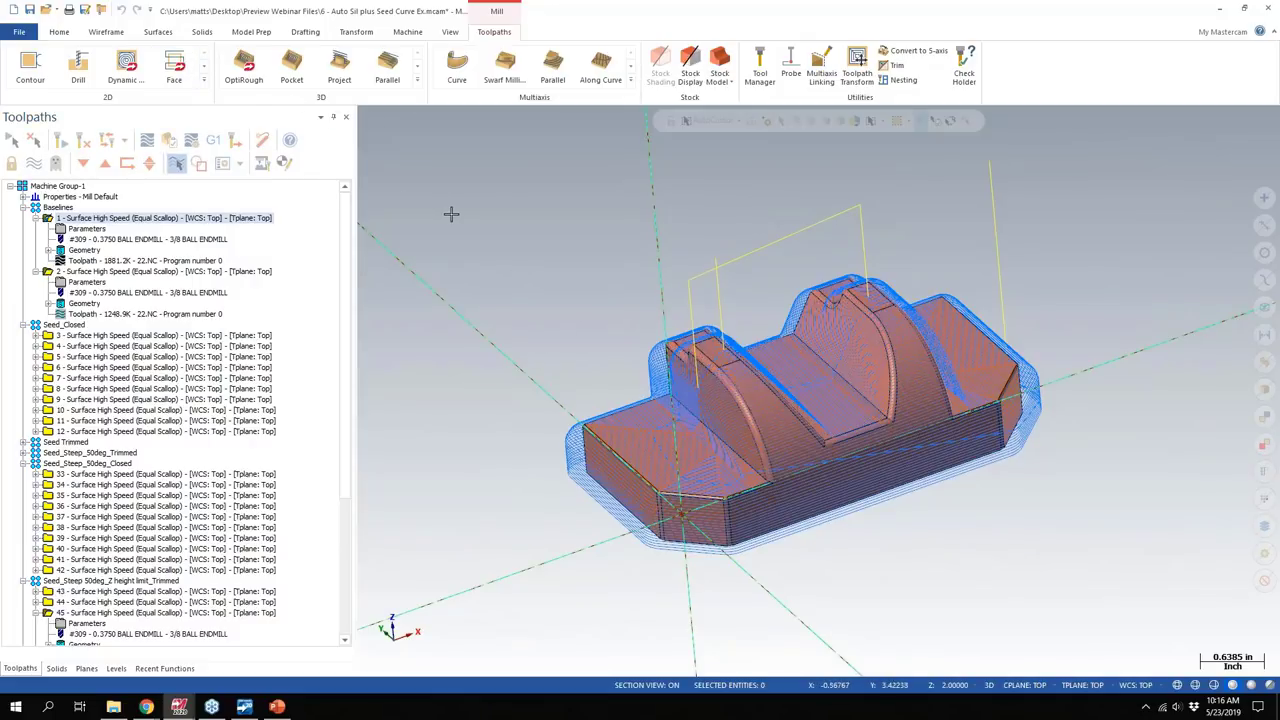
pyautogui.click(113, 36)
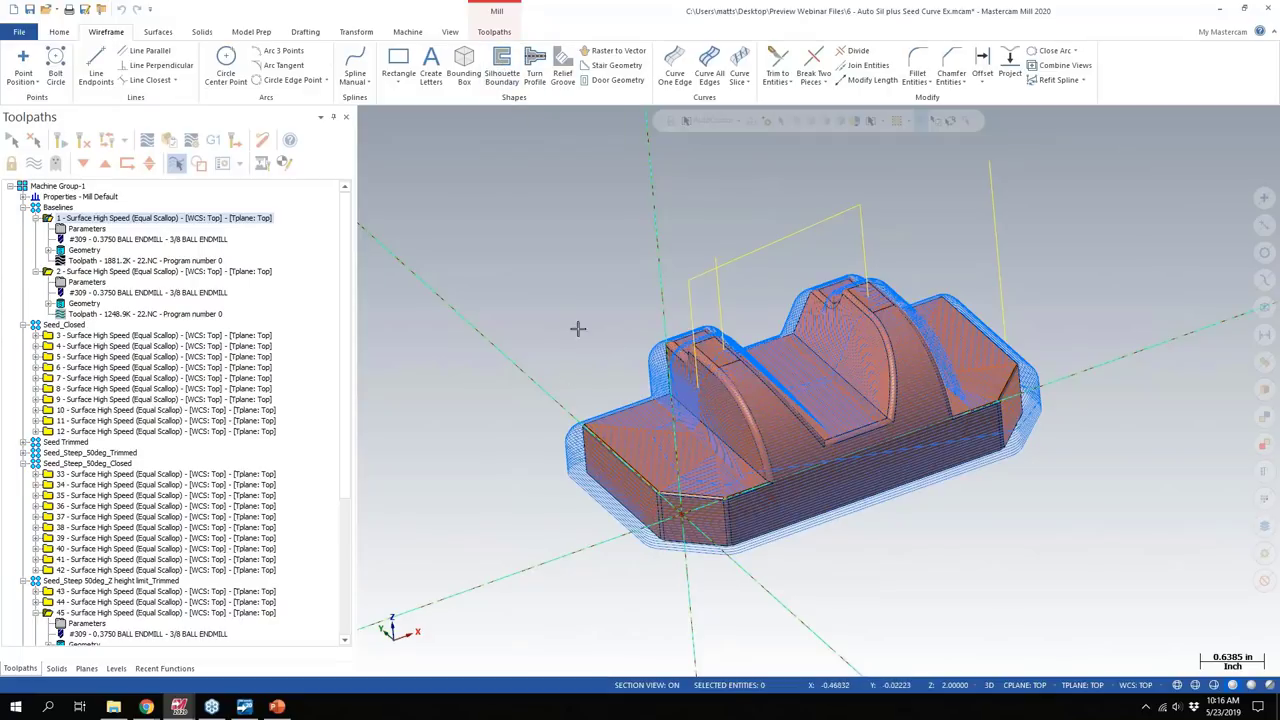
pyautogui.click(117, 271)
pyautogui.moveTo(640, 360)
pyautogui.mouseDown(button='middle')
pyautogui.moveTo(700, 352)
pyautogui.moveTo(732, 443)
pyautogui.moveTo(617, 323)
pyautogui.moveTo(591, 337)
pyautogui.moveTo(645, 350)
pyautogui.mouseUp(button='middle')
# Step: Open the parameters of Baselines operation 2 and examine its model geometry, silhouette boundary and projected boundary smoothing tolerance settings
pyautogui.click(117, 271)
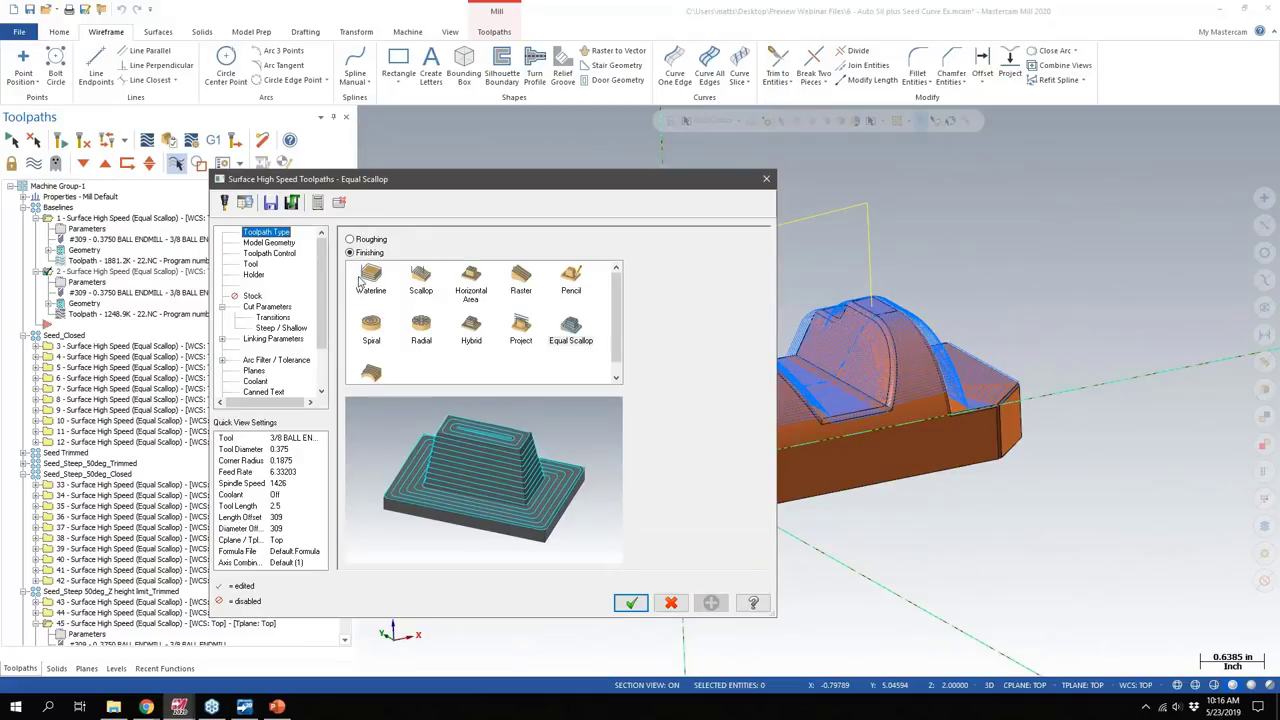
pyautogui.click(266, 244)
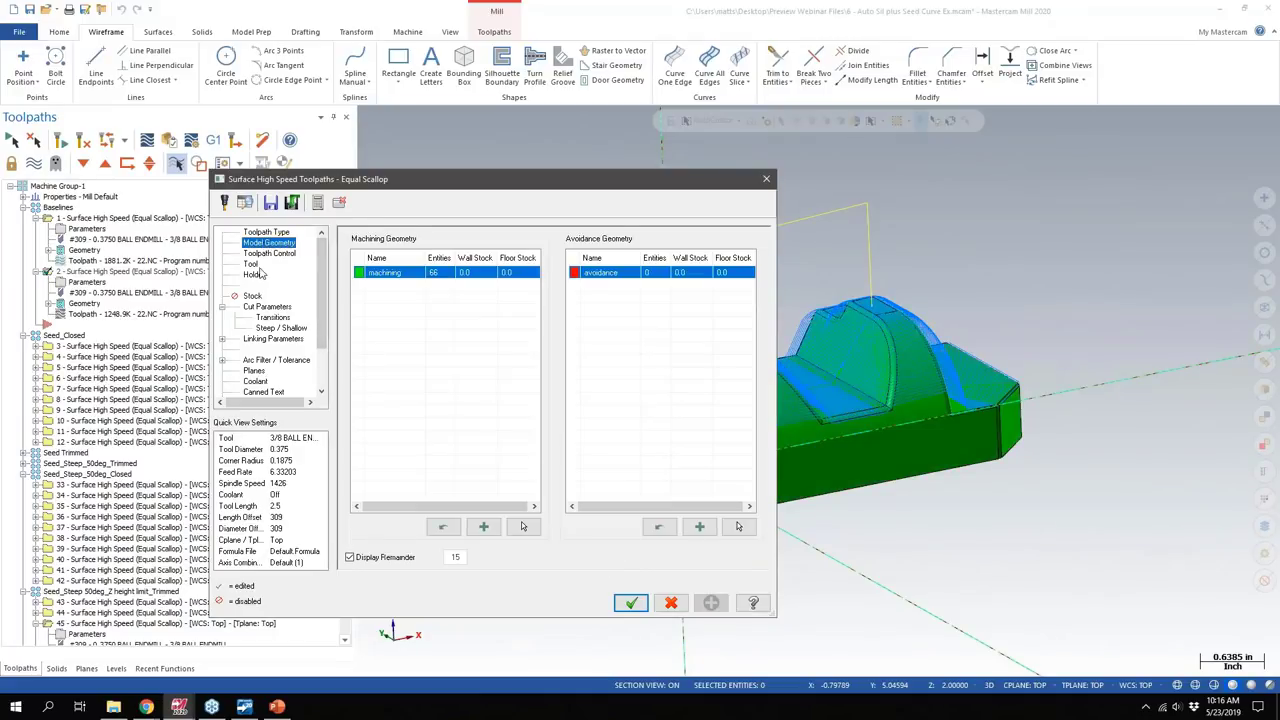
pyautogui.click(267, 253)
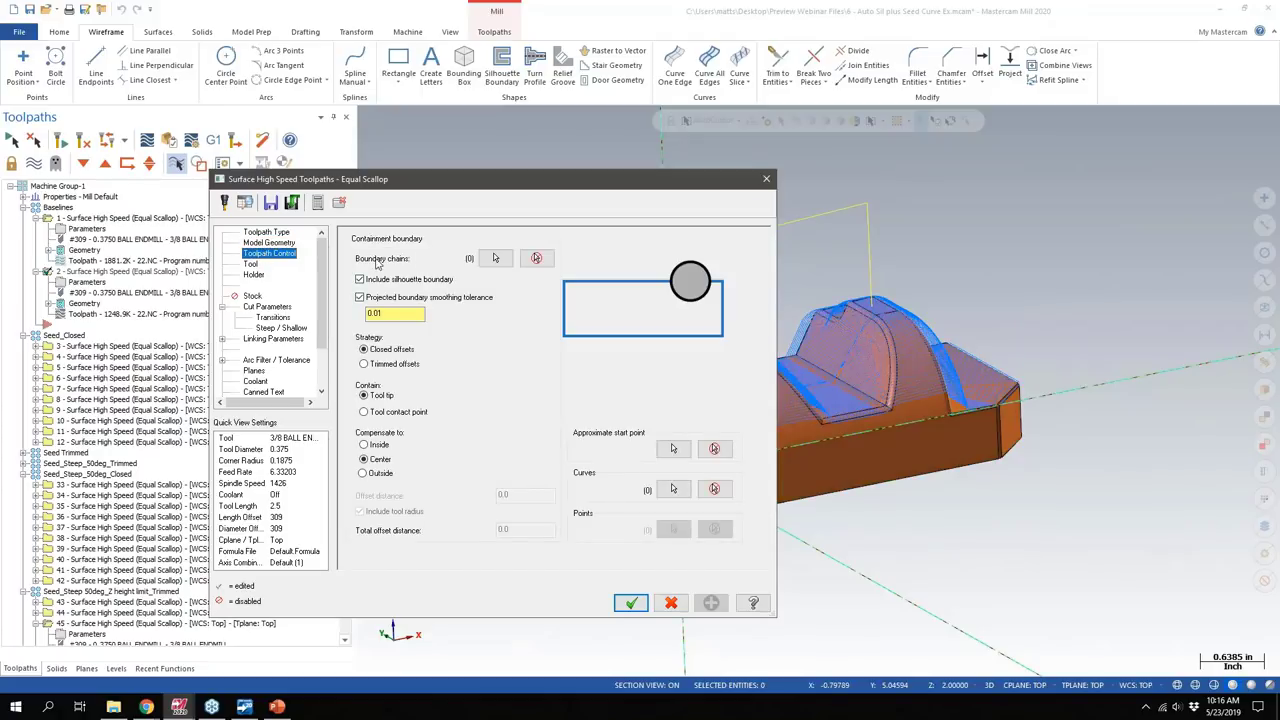
pyautogui.click(387, 281)
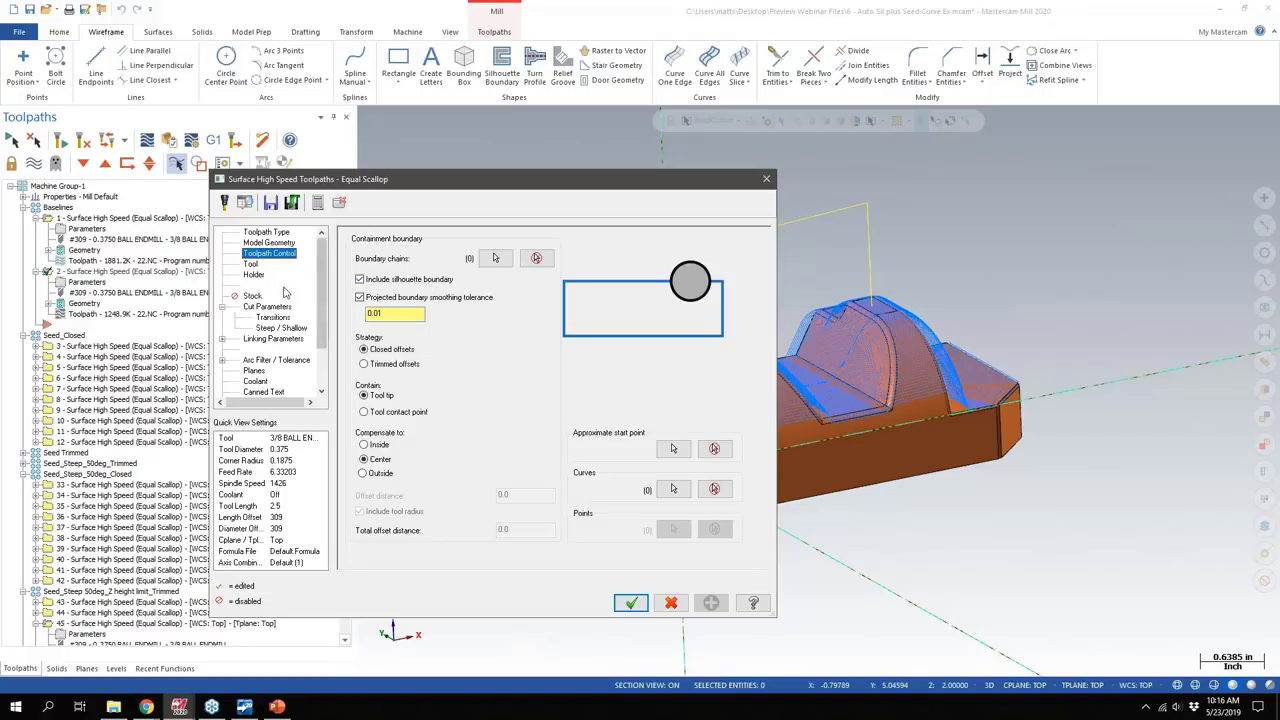
pyautogui.click(268, 243)
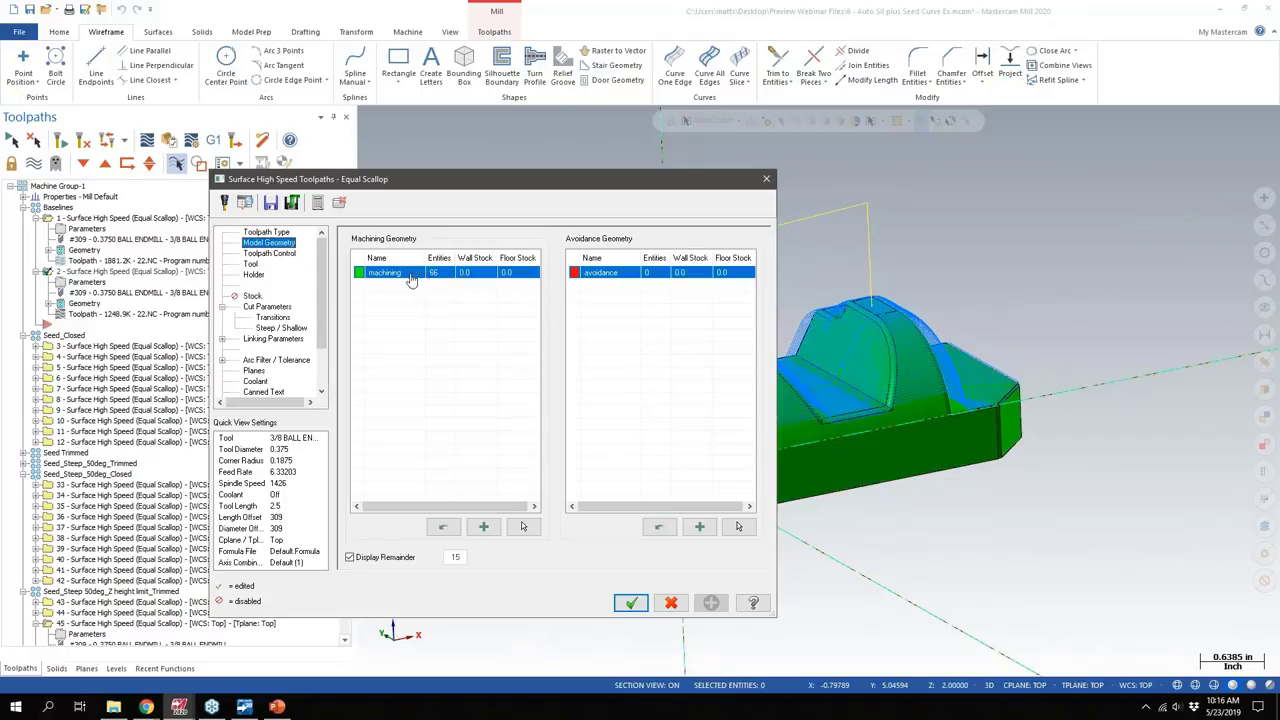
pyautogui.click(270, 254)
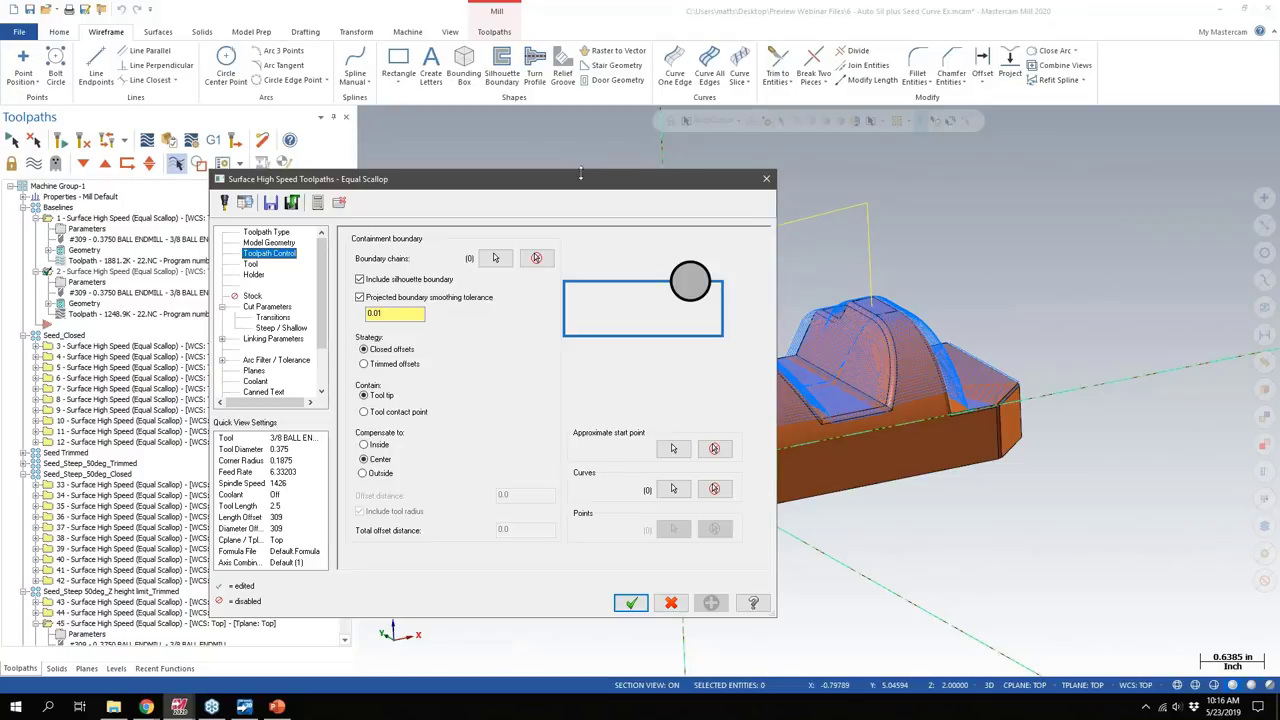
pyautogui.moveTo(580, 175); pyautogui.dragTo(460, 147)
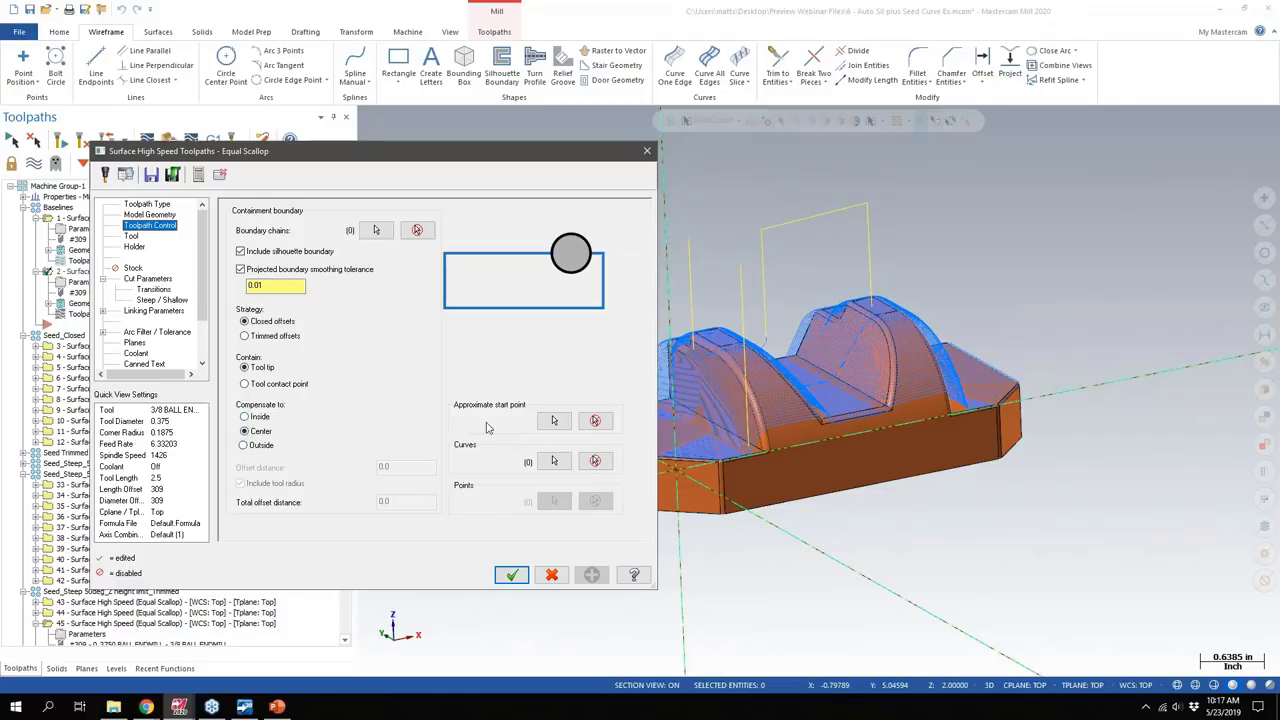
pyautogui.doubleClick(275, 286)
pyautogui.press('Return')
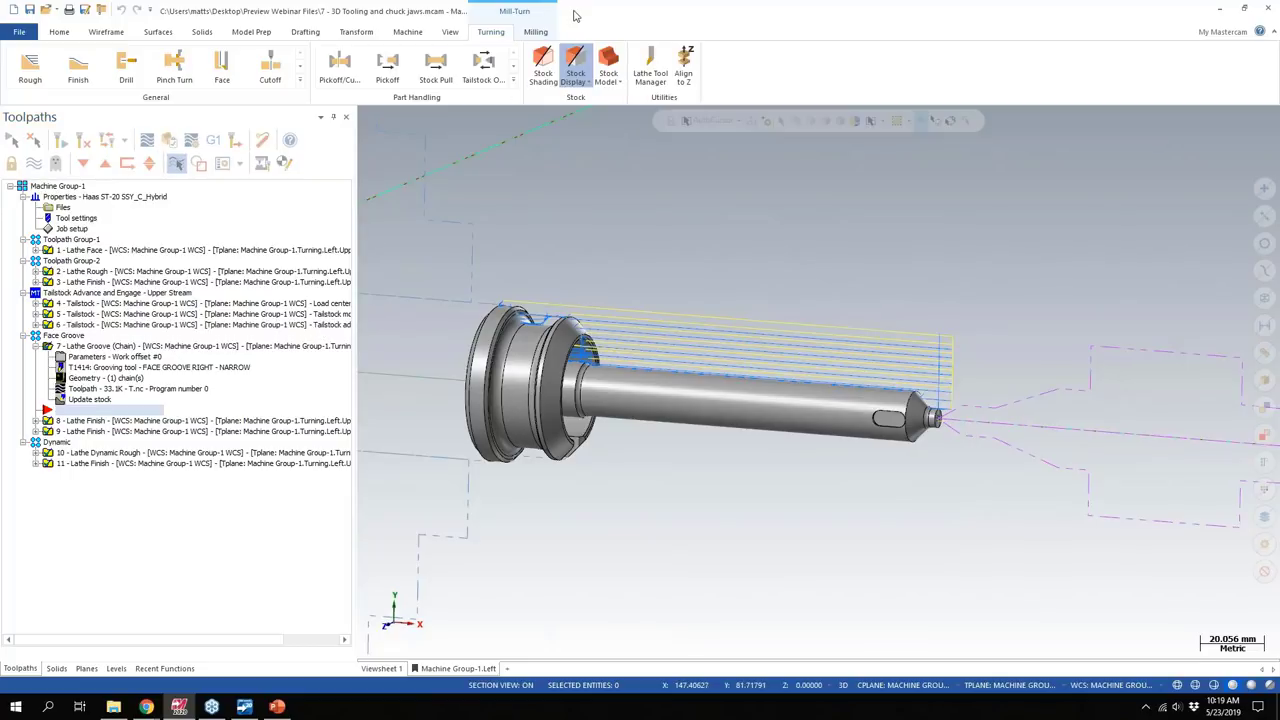
# Step: Open the Lathe Tool Manager and look through the Machine Group-1 tools, including Iscar-CNMG 432-PP and 3D Lathe Tool-8
pyautogui.click(650, 75)
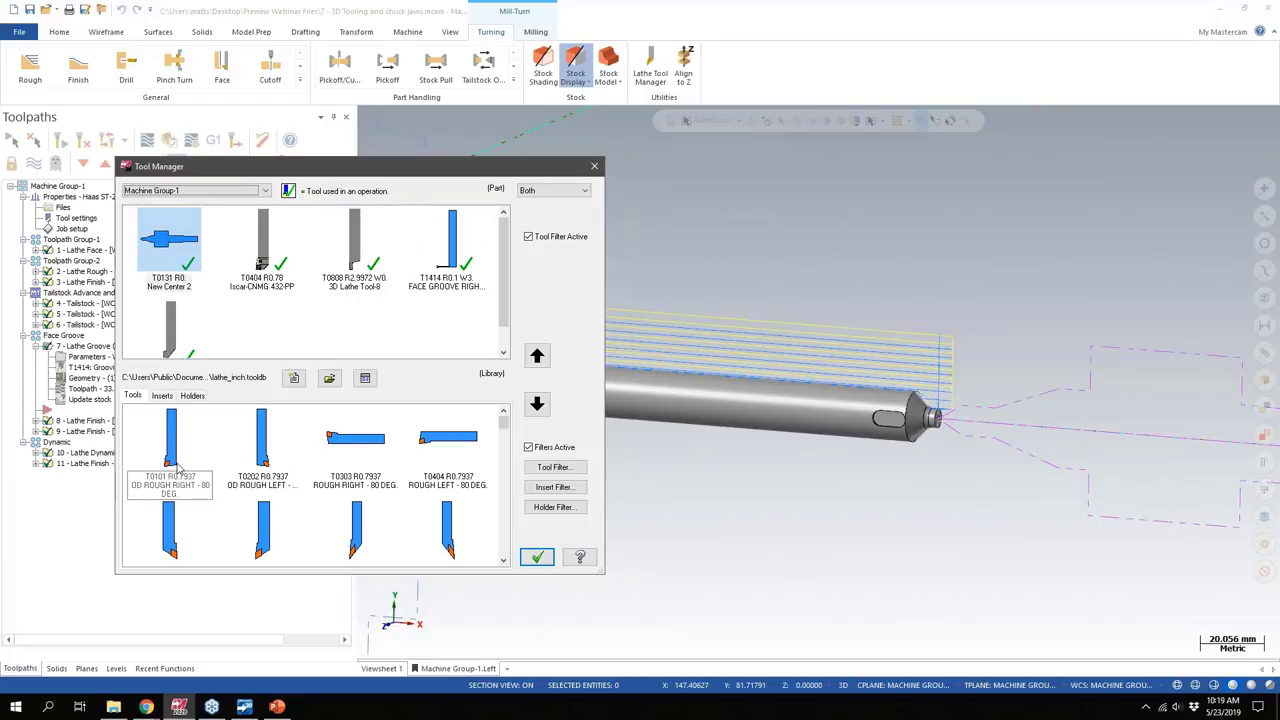
pyautogui.click(257, 252)
pyautogui.click(362, 266)
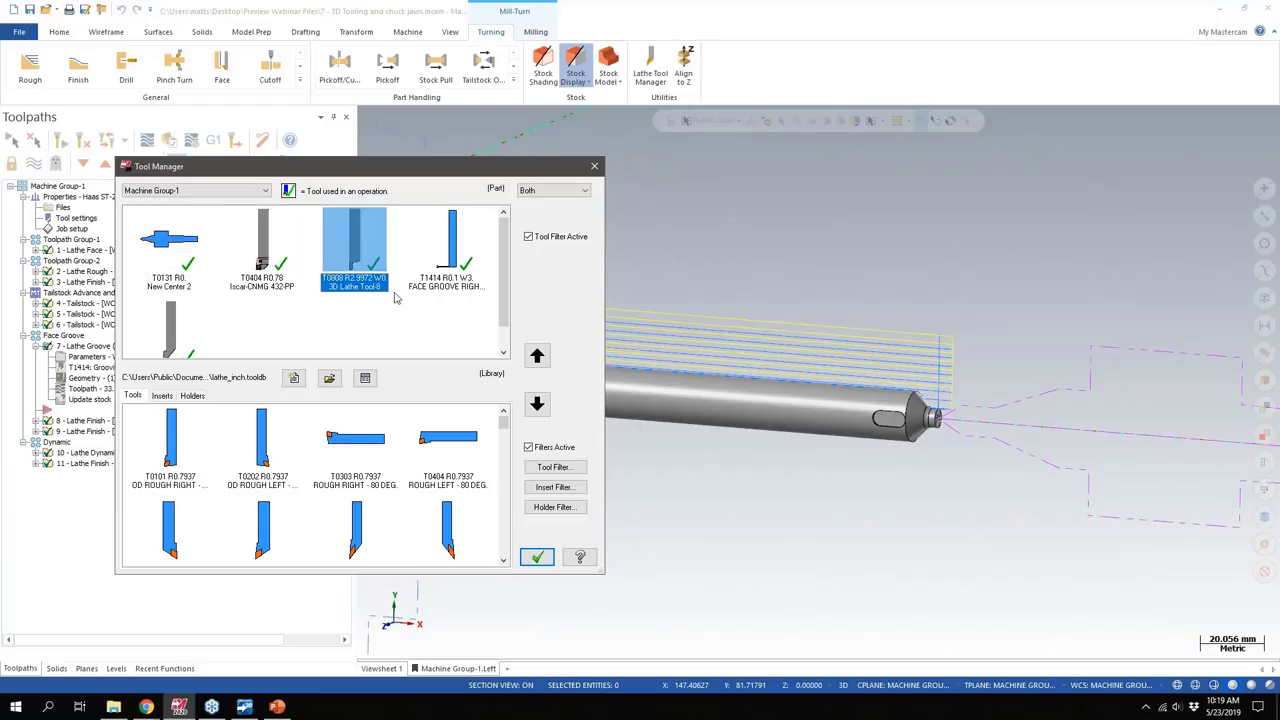
pyautogui.click(172, 333)
pyautogui.scroll(-1, 379, 333)
pyautogui.scroll(1, 435, 250)
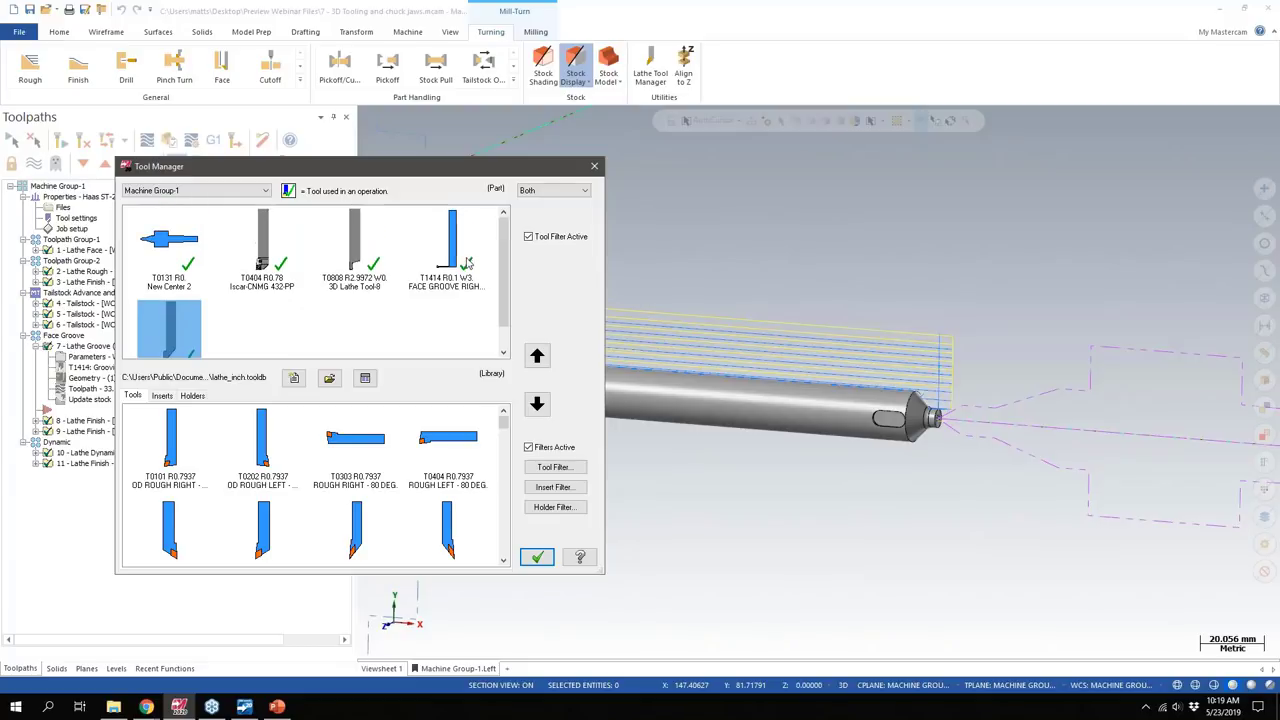
# Step: Compare the face groove tool T1414 with the enlarged previews of the 3D tools T0404 and T0808
pyautogui.click(440, 258)
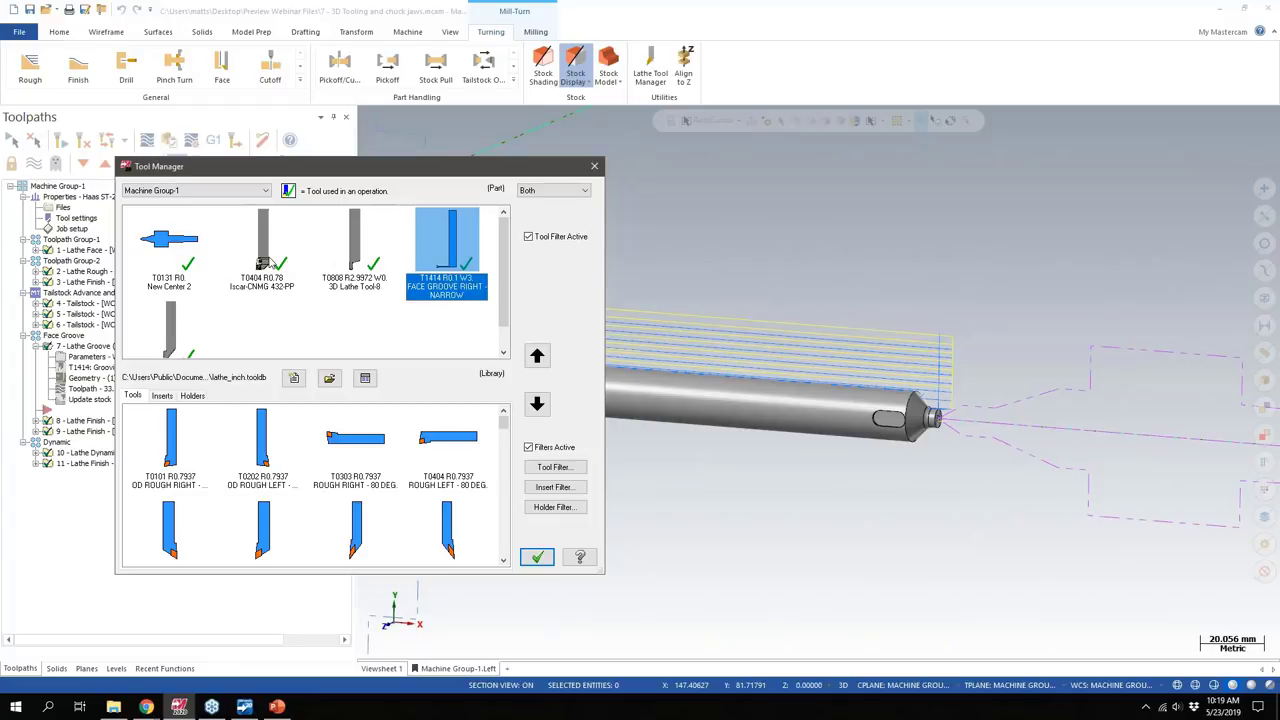
pyautogui.click(351, 260)
pyautogui.moveTo(351, 262)
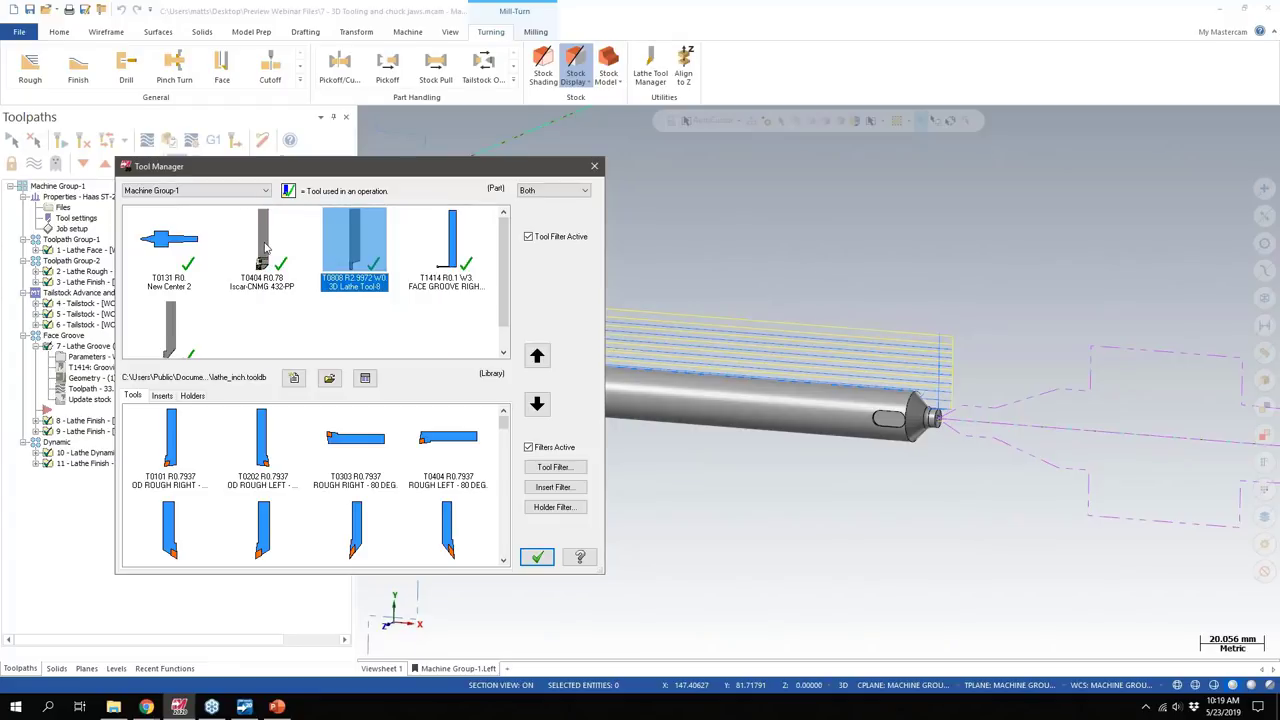
pyautogui.click(265, 245)
pyautogui.moveTo(267, 240)
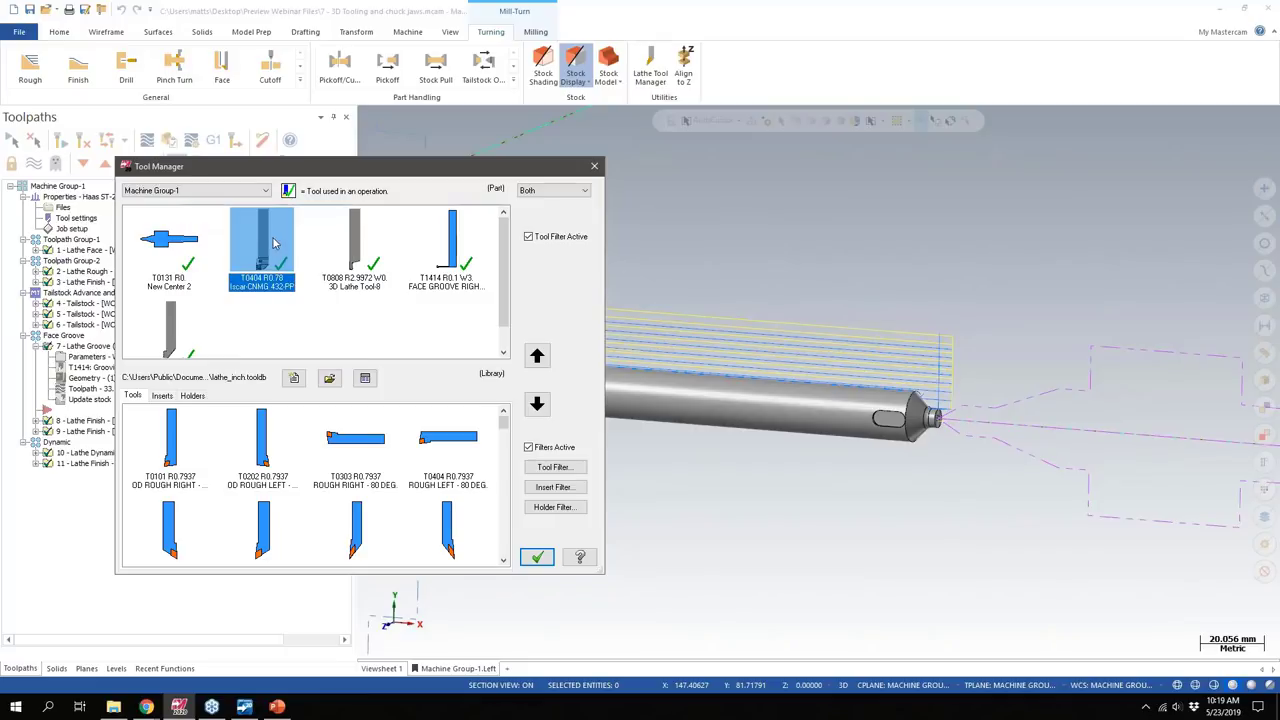
pyautogui.click(356, 245)
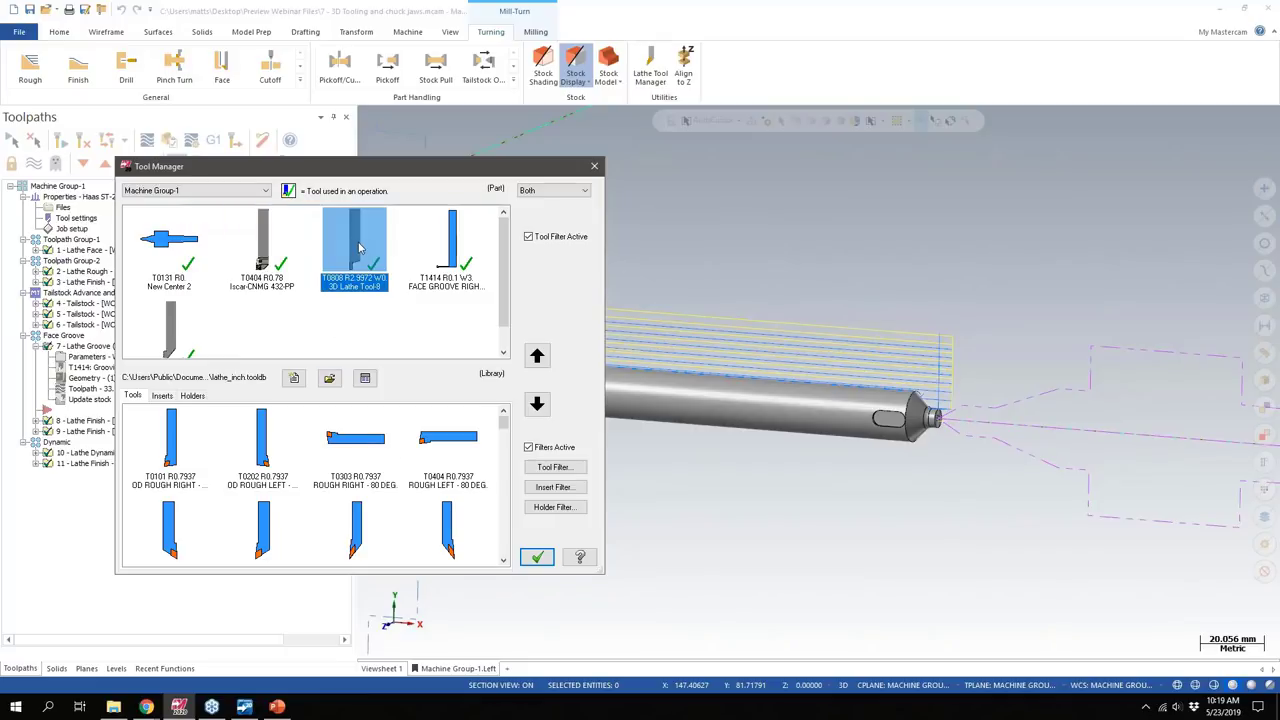
pyautogui.moveTo(359, 247)
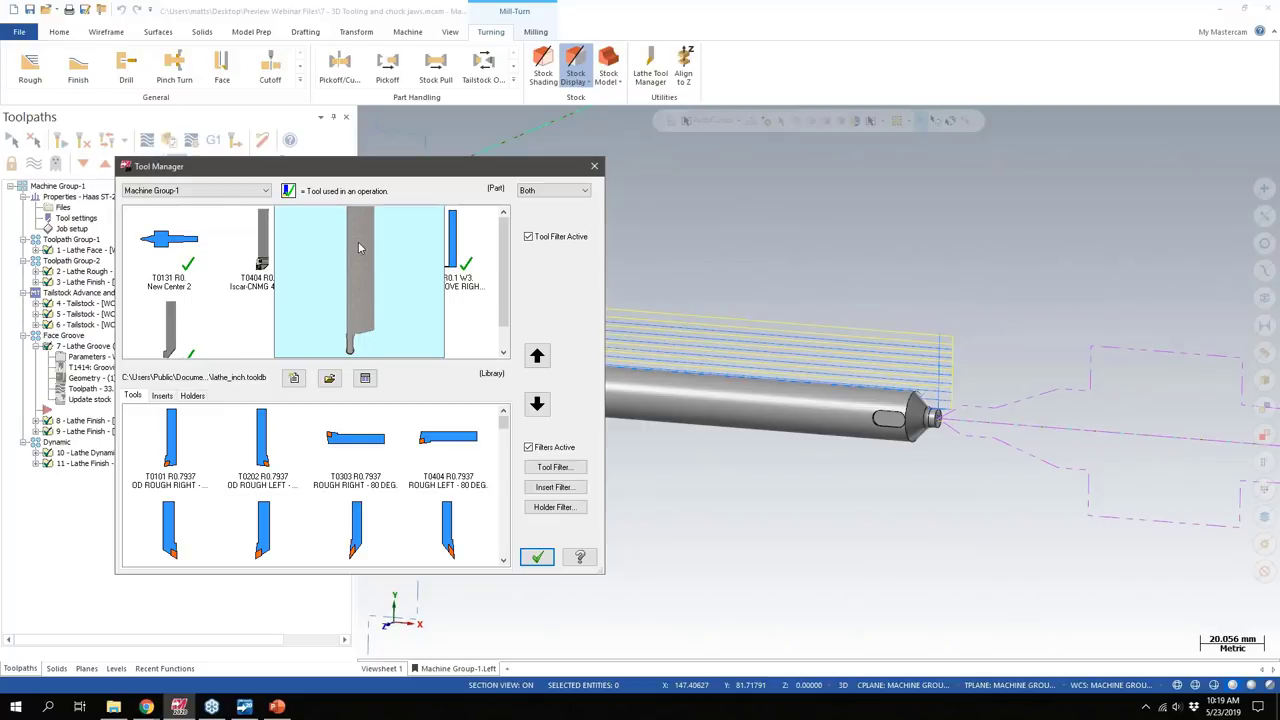
# Step: Examine the separate tool, insert and holder sections of the lathe_inch tool library
pyautogui.click(162, 397)
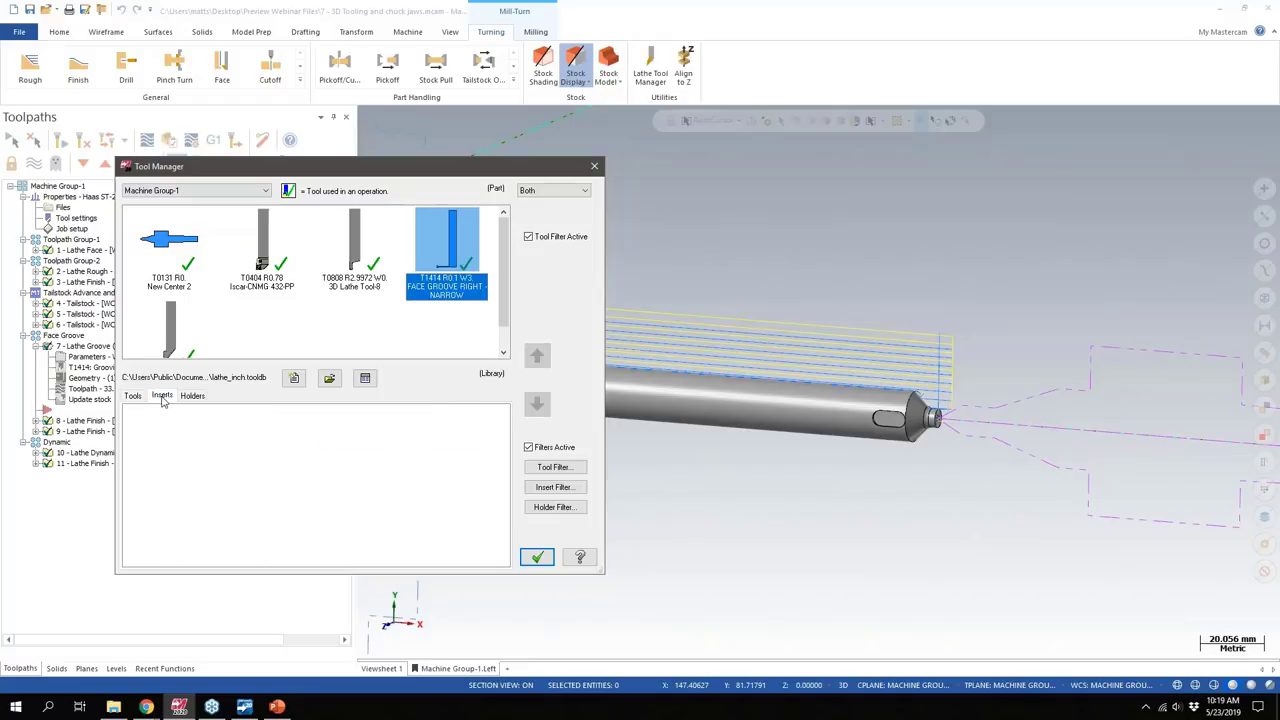
pyautogui.click(192, 397)
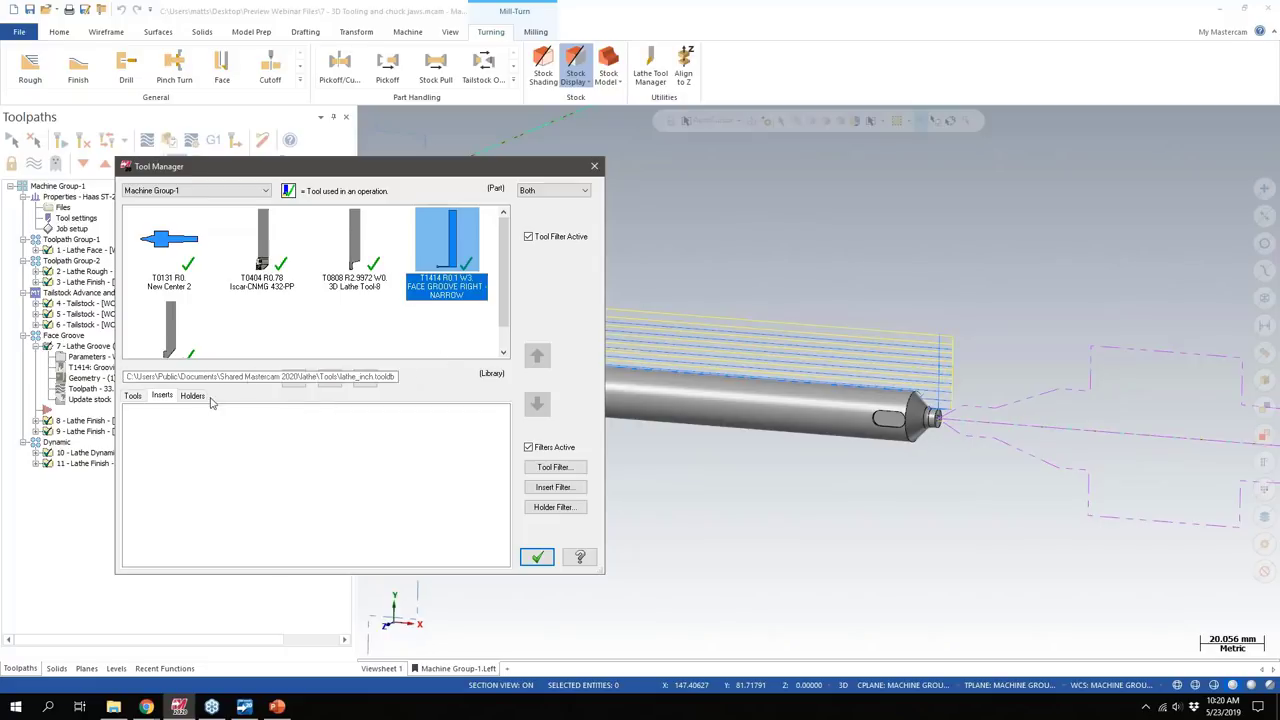
pyautogui.click(132, 396)
pyautogui.click(162, 396)
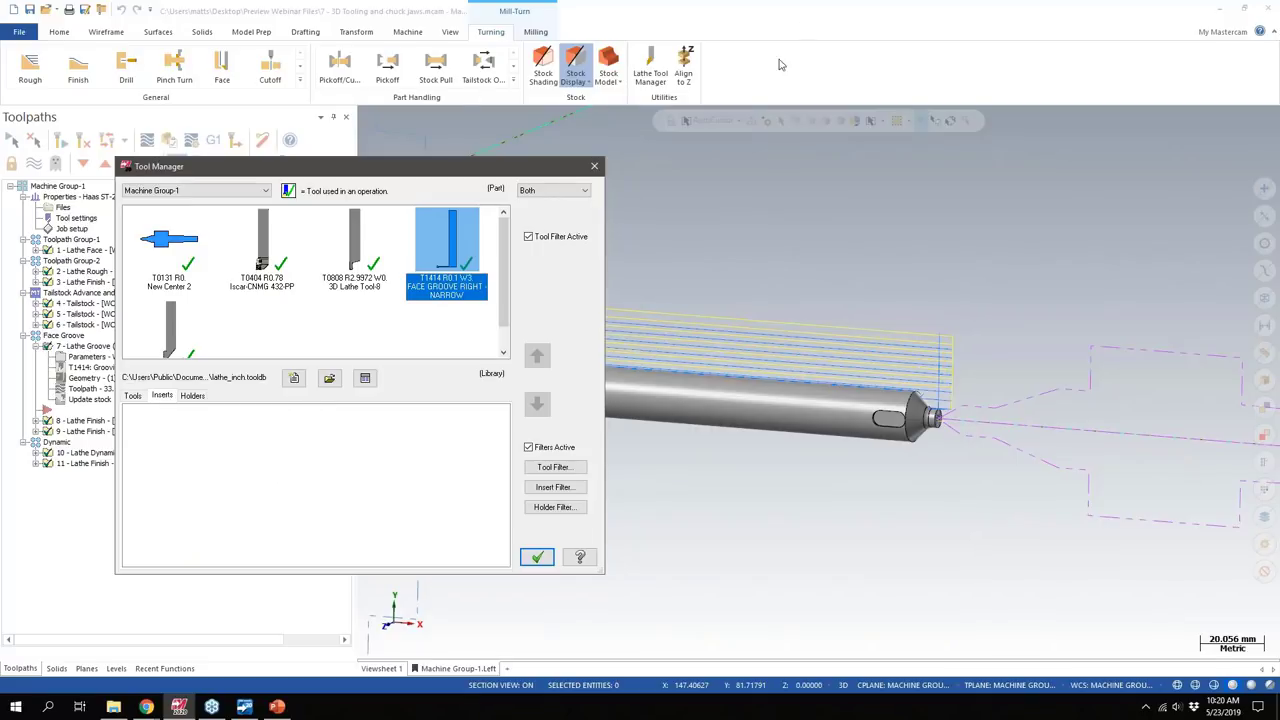
pyautogui.click(133, 396)
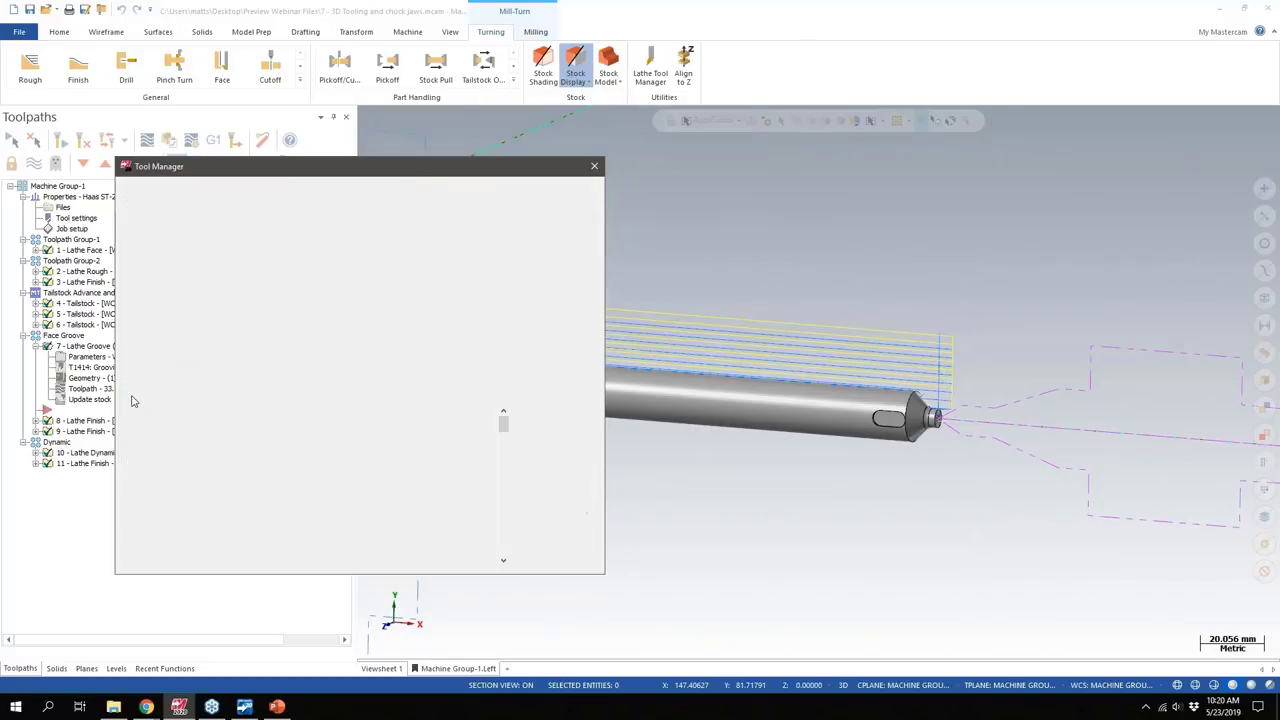
pyautogui.click(163, 396)
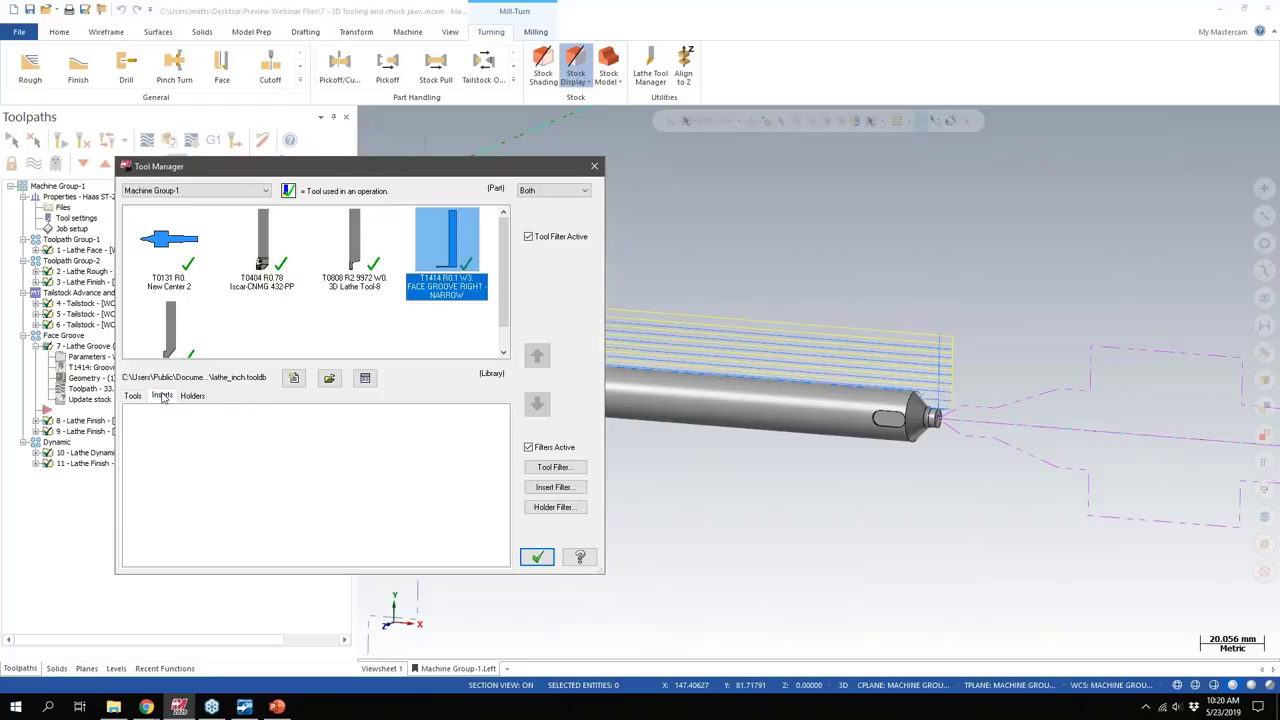
# Step: Try out a metric ISO triangular turning insert with side length 50 mm and thickness 10 mm, view it in 3D, and discard it
pyautogui.rightClick(207, 450)
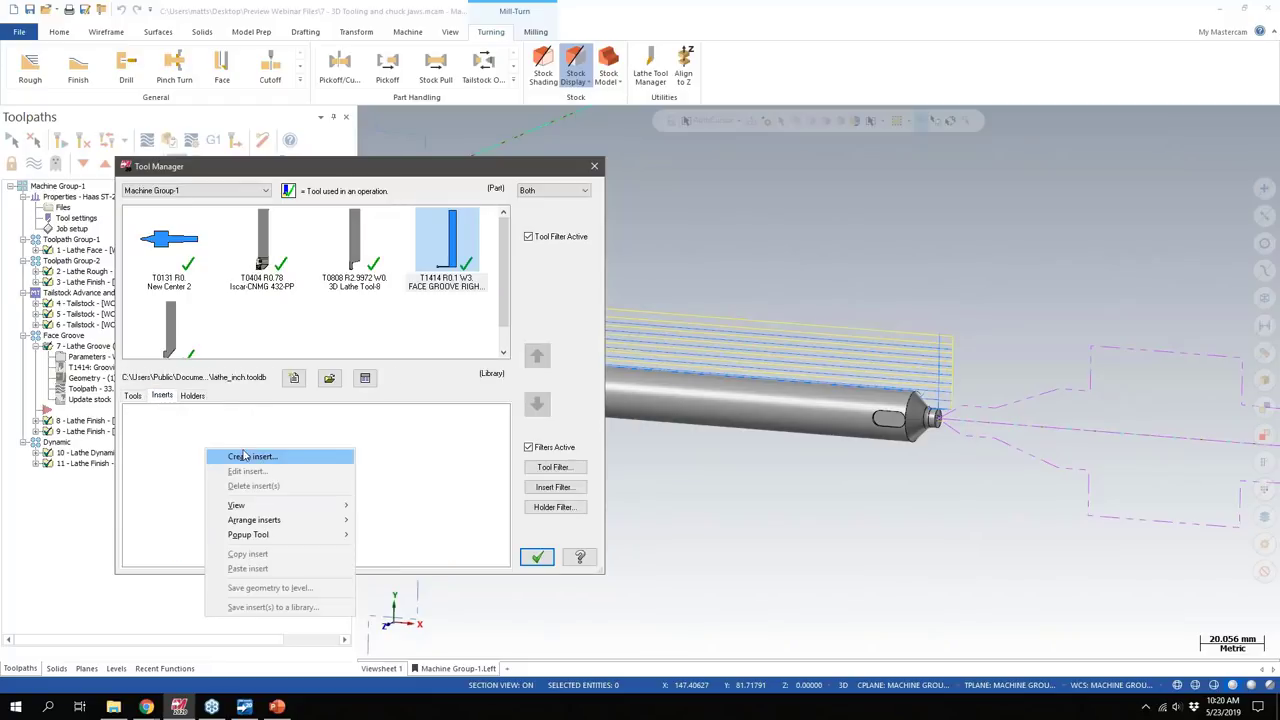
pyautogui.click(250, 457)
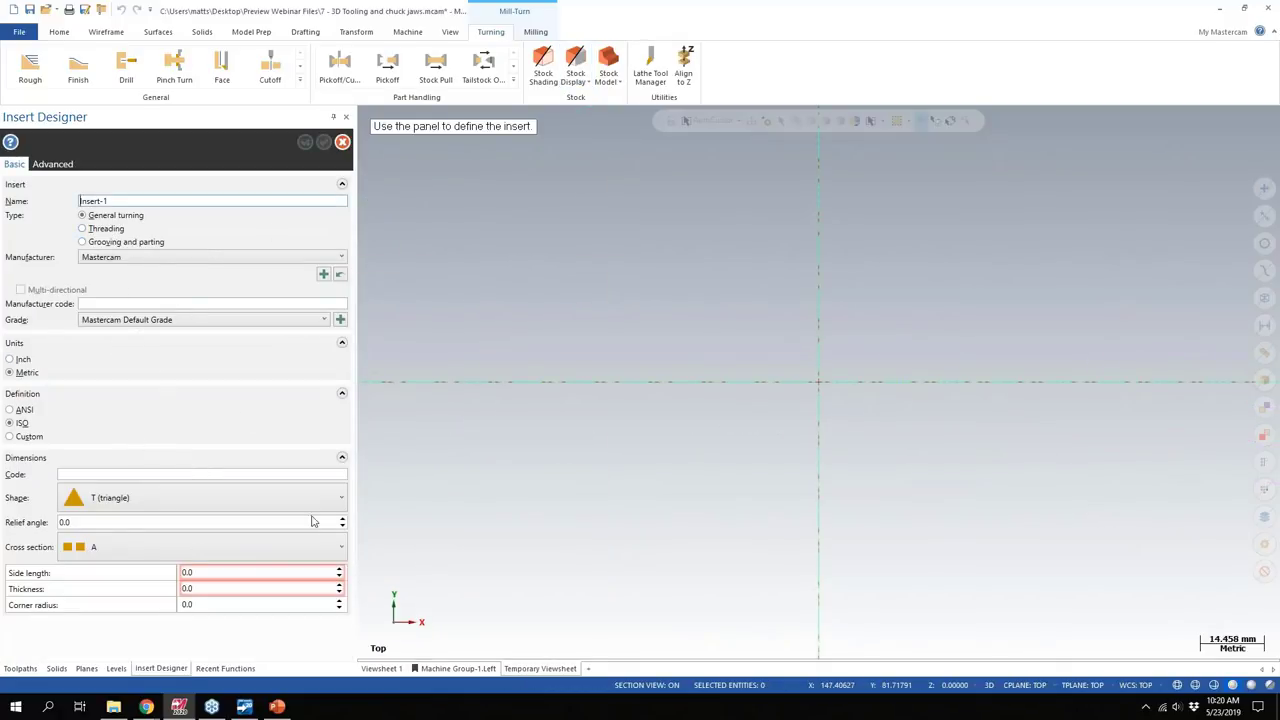
pyautogui.click(212, 572)
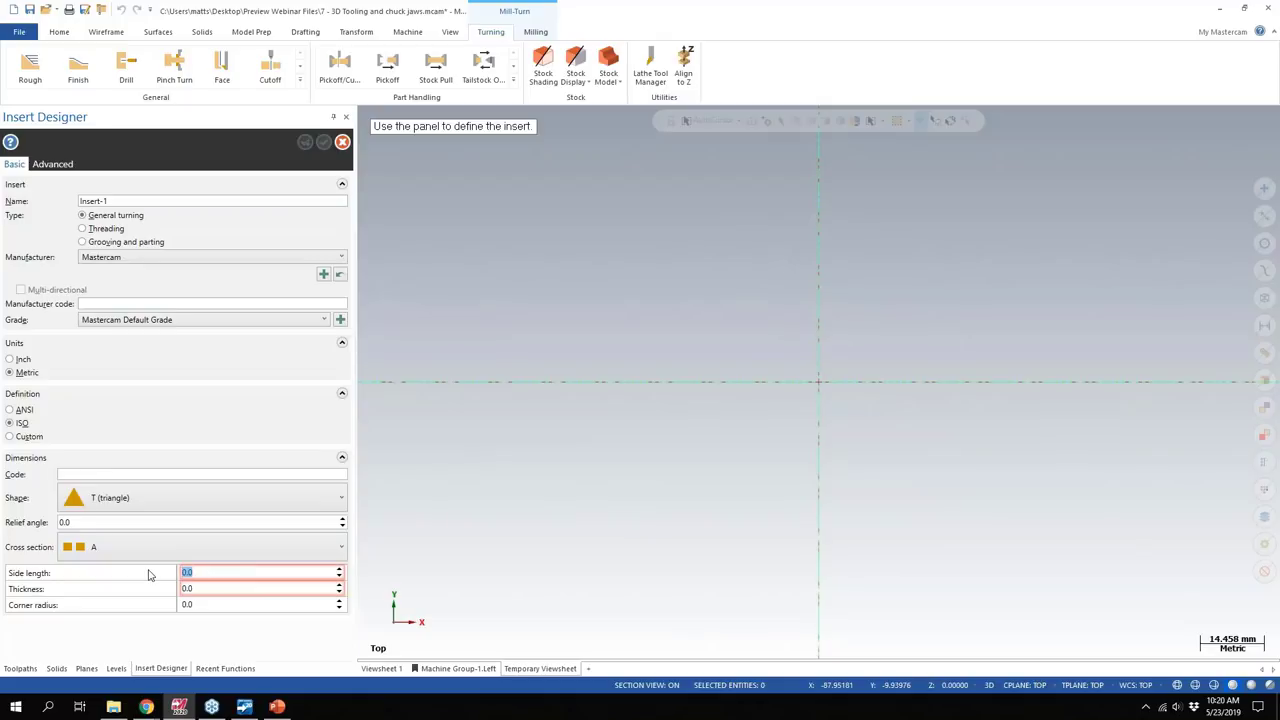
pyautogui.write('50')
pyautogui.press('Tab')
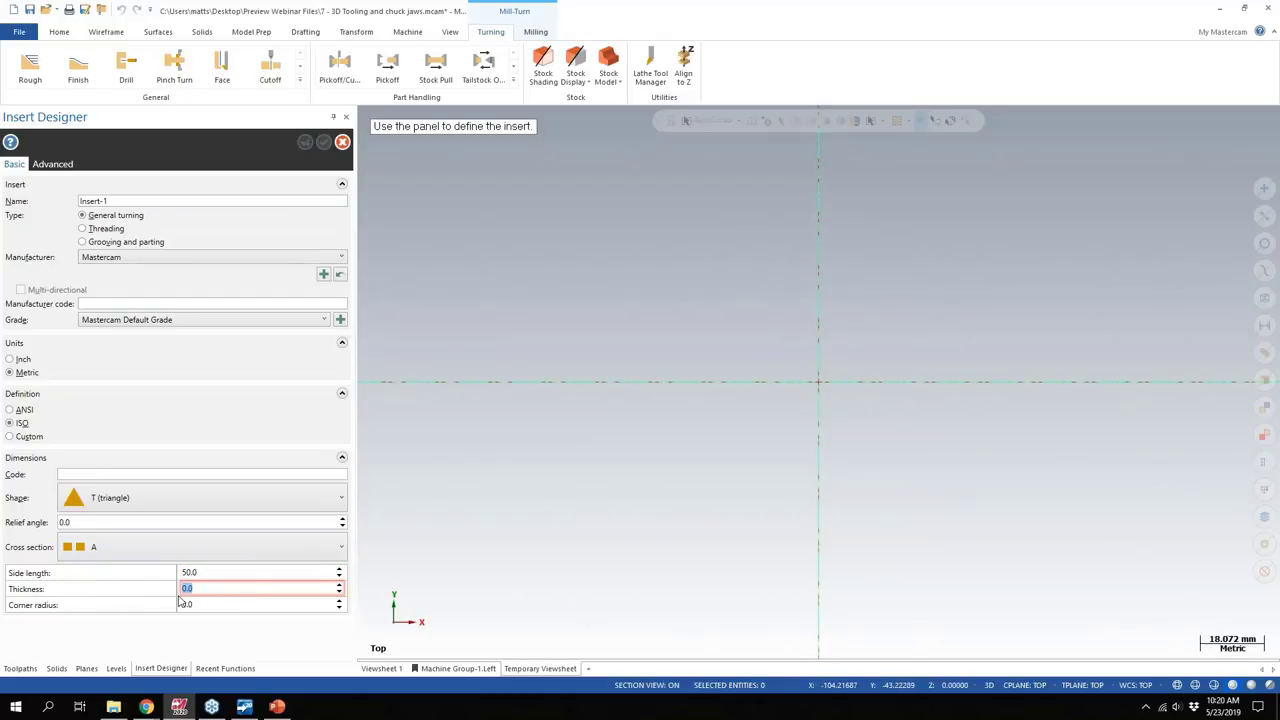
pyautogui.write('10')
pyautogui.press('Return')
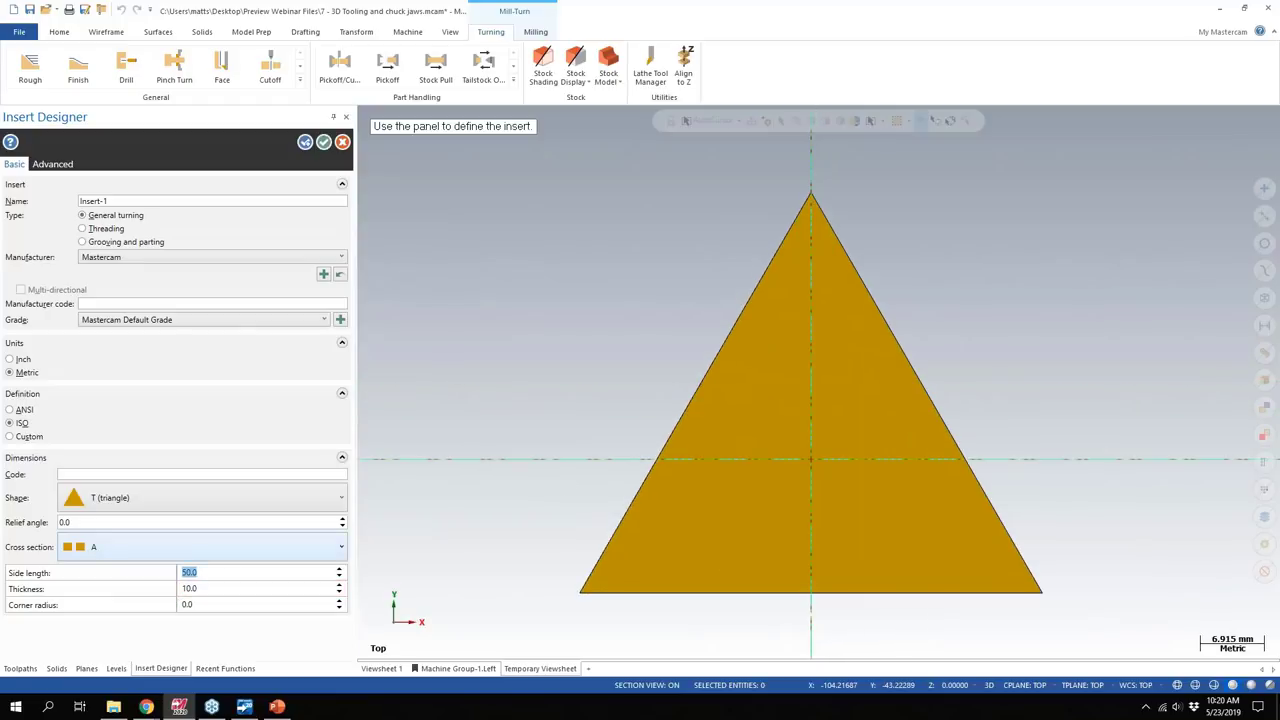
pyautogui.moveTo(683, 495); pyautogui.dragTo(700, 440, button='middle')
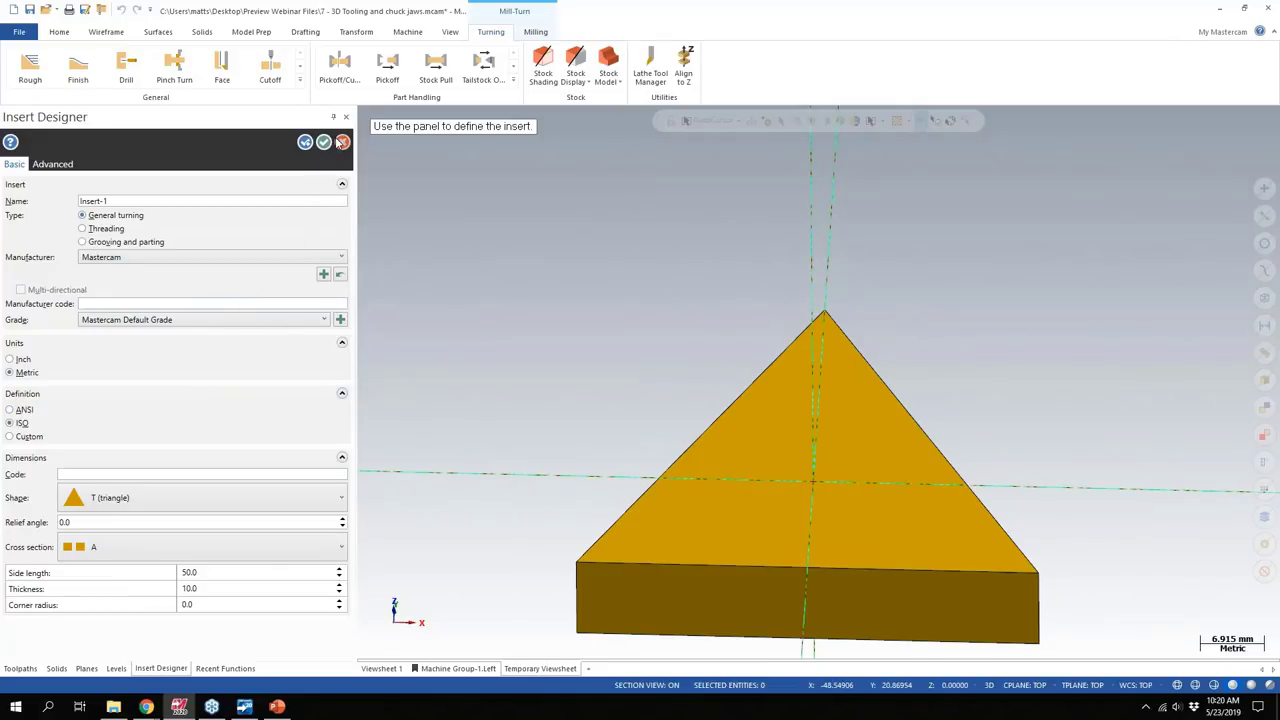
pyautogui.click(343, 144)
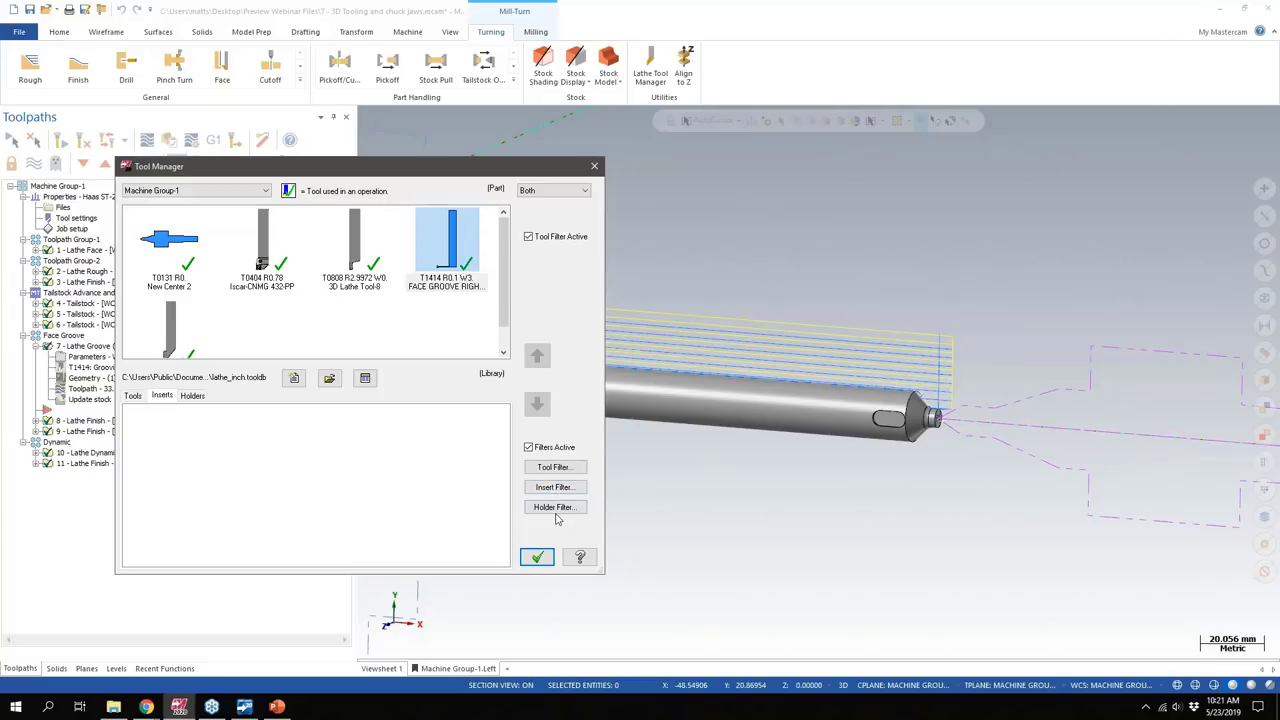
# Step: Review the options of the Lathe Insert Filter and compare them with those of the Lathe Tool Filter
pyautogui.click(553, 487)
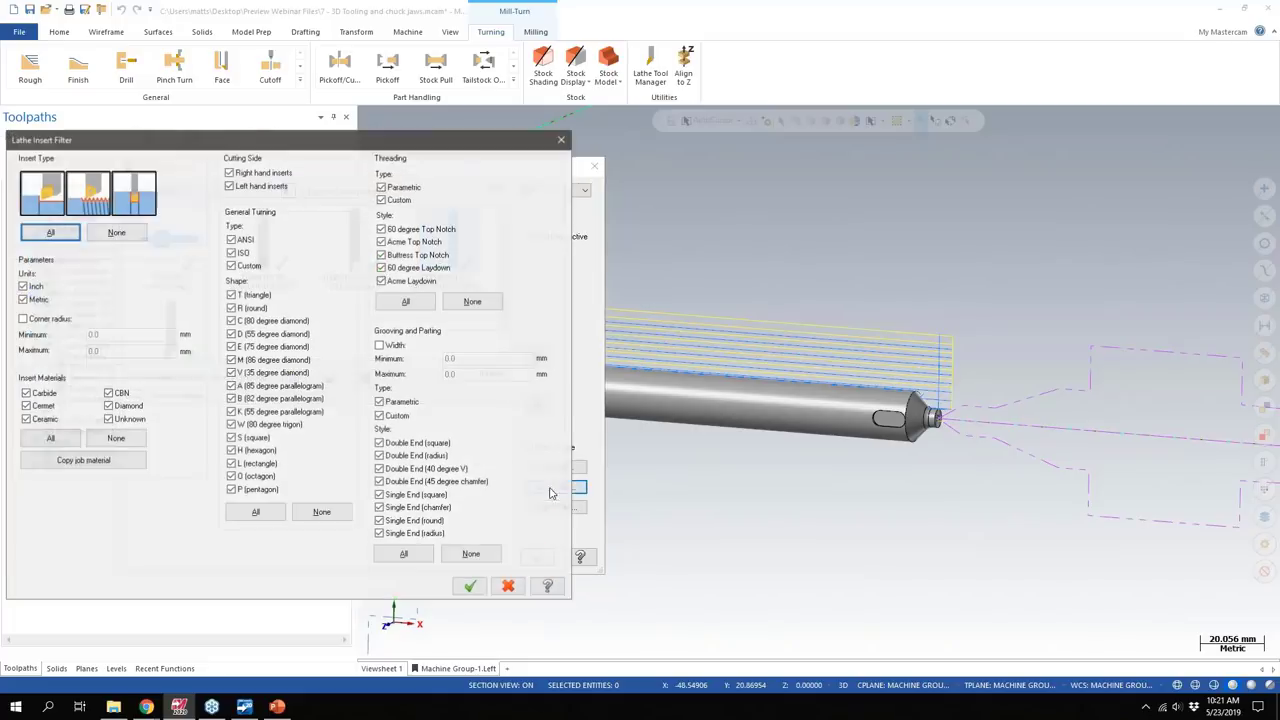
pyautogui.moveTo(229, 148); pyautogui.dragTo(846, 138)
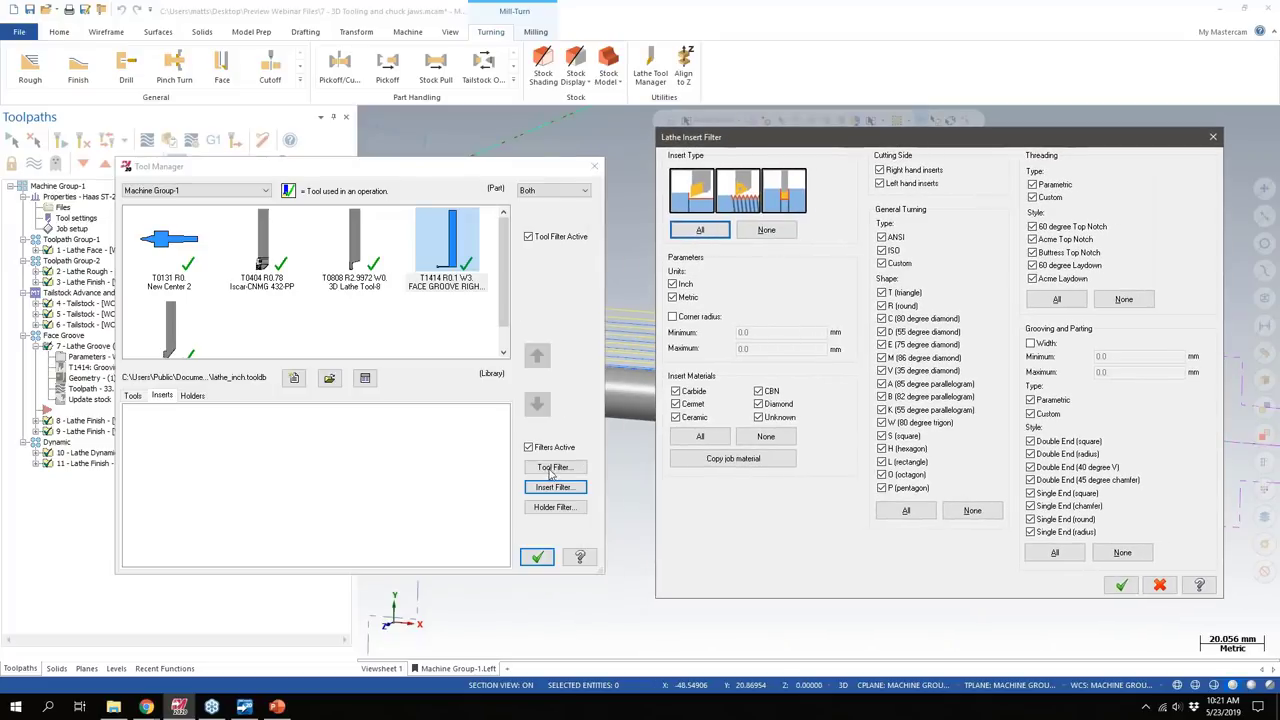
pyautogui.click(1213, 136)
pyautogui.click(554, 467)
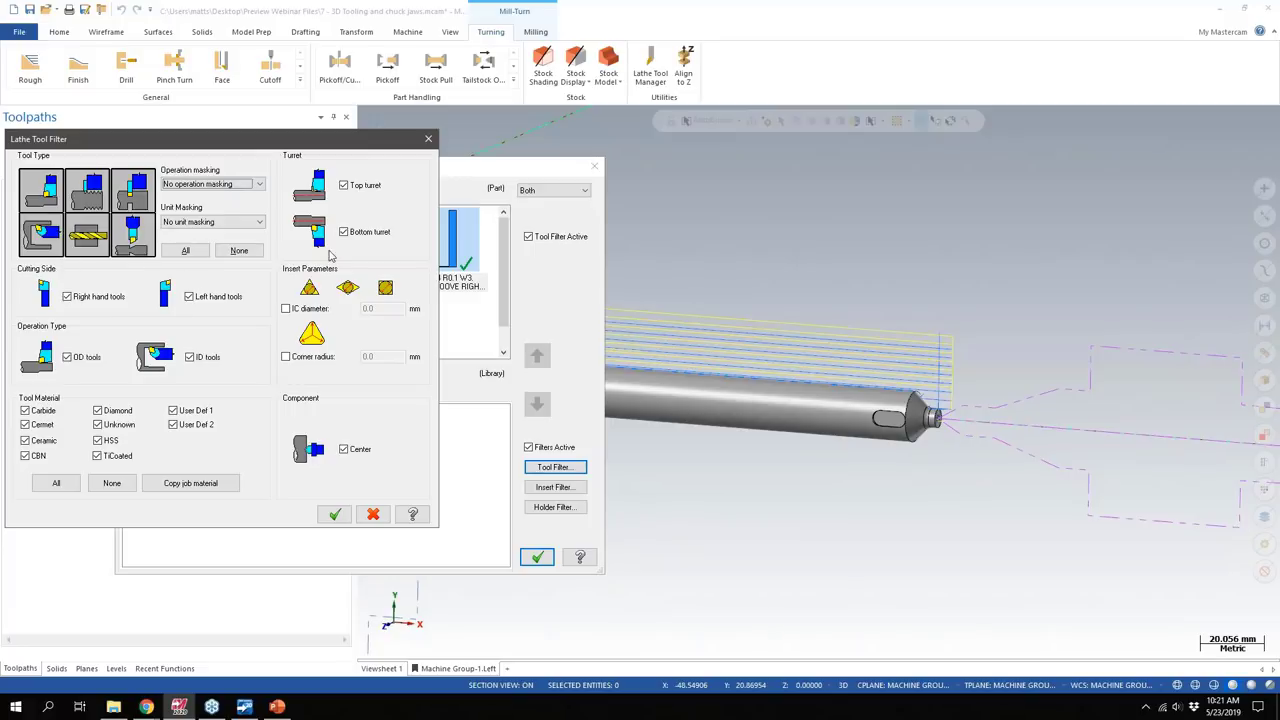
pyautogui.click(427, 141)
pyautogui.click(553, 487)
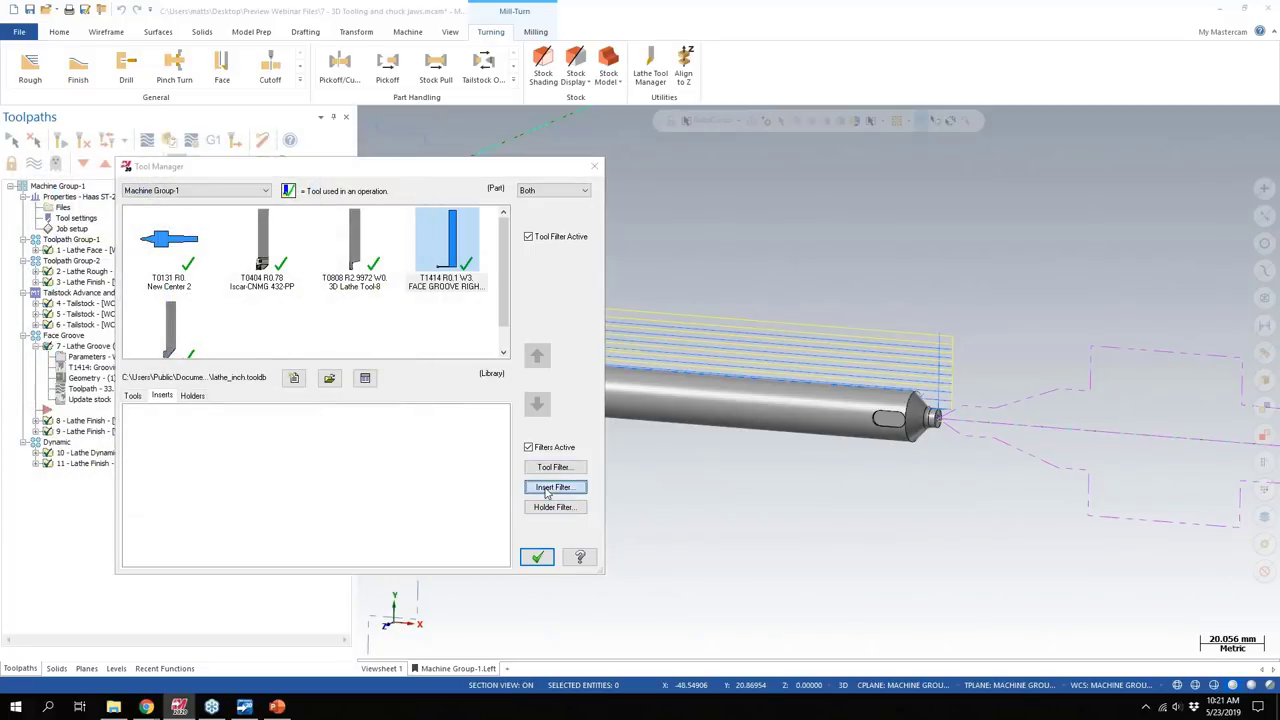
pyautogui.moveTo(797, 142); pyautogui.dragTo(433, 127)
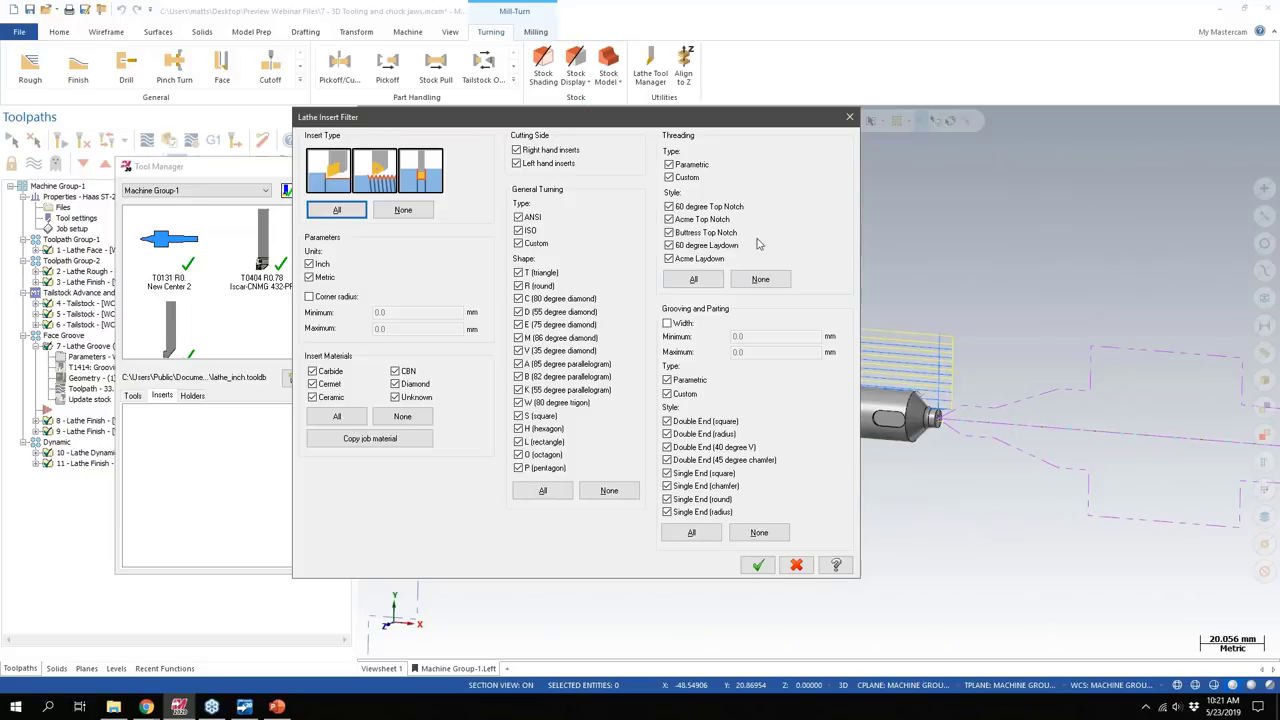
# Step: Close the Lathe Insert Filter and the Tool Manager
pyautogui.click(849, 119)
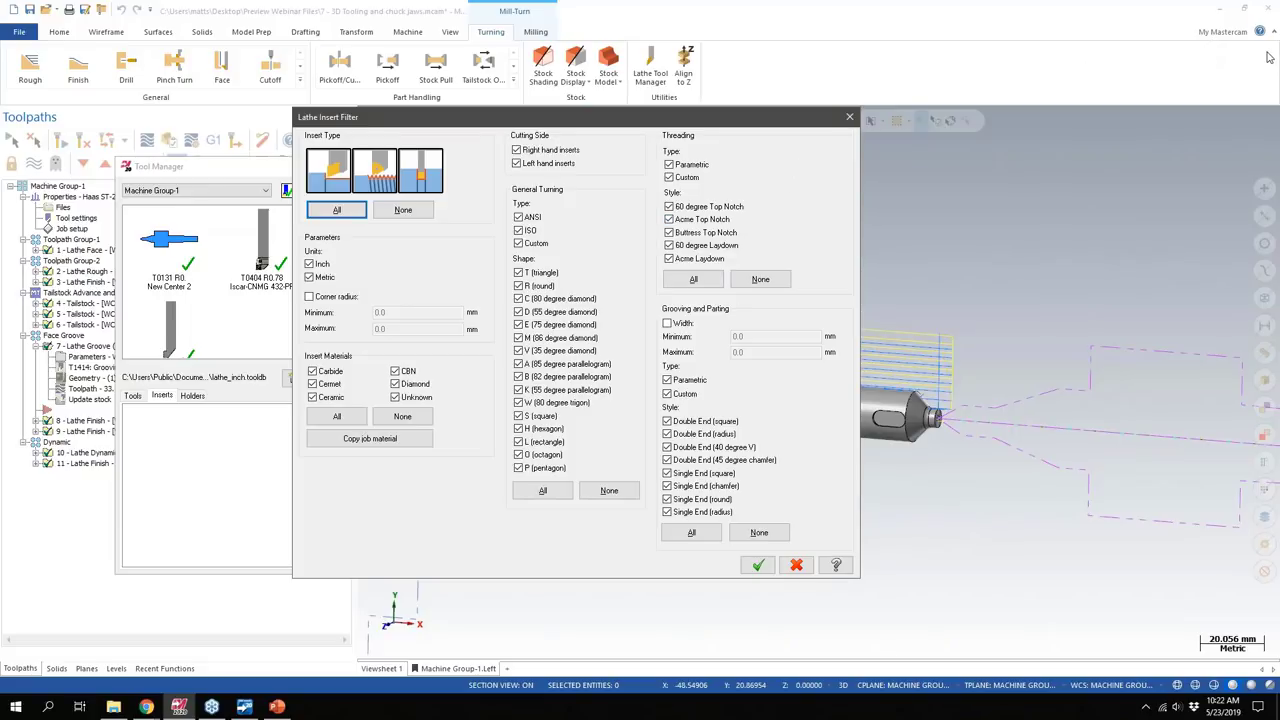
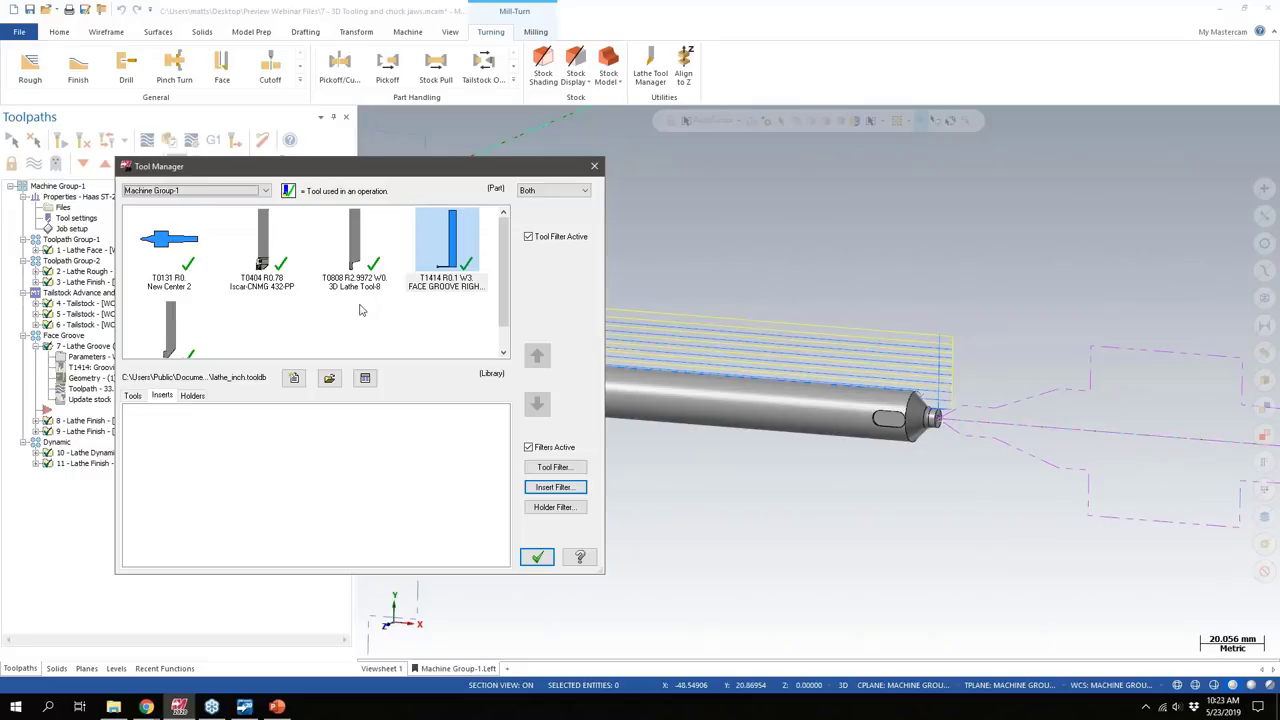
pyautogui.click(594, 166)
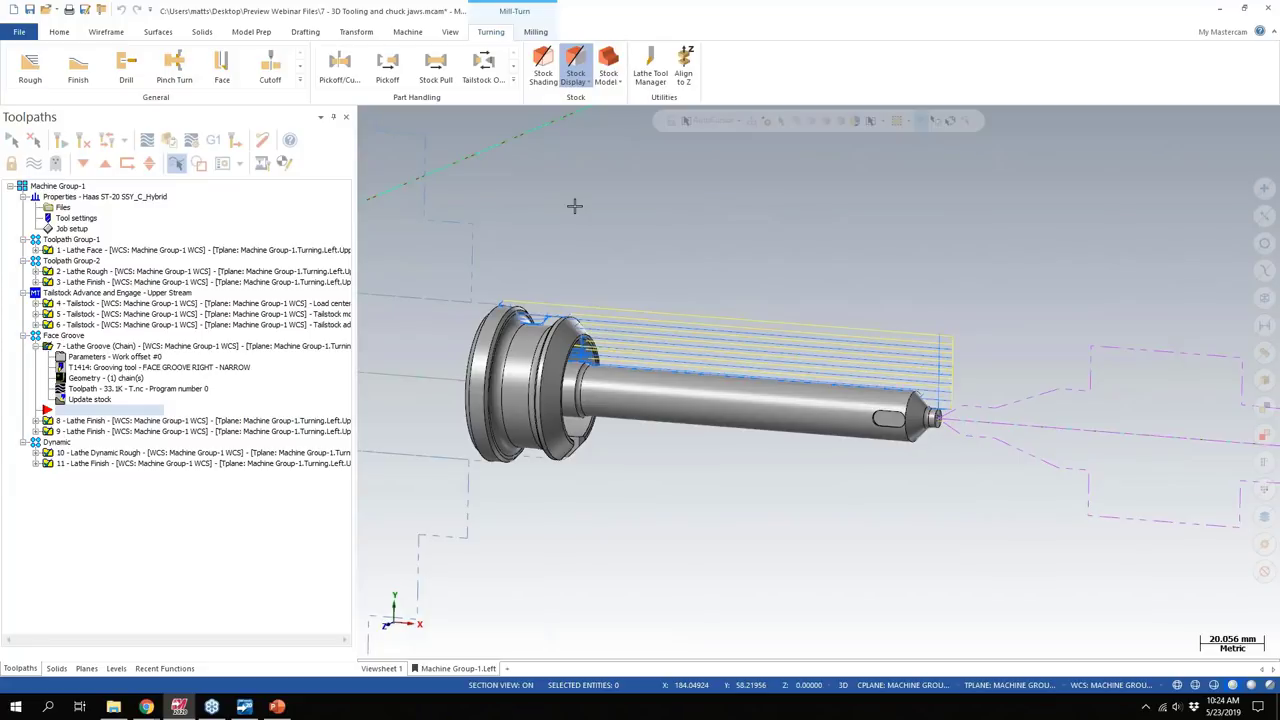
# Step: In the machine group's job setup, edit the default left-spindle chuck jaws and set the third step's height to 35 mm
pyautogui.click(533, 34)
pyautogui.scroll(3, 878, 408)
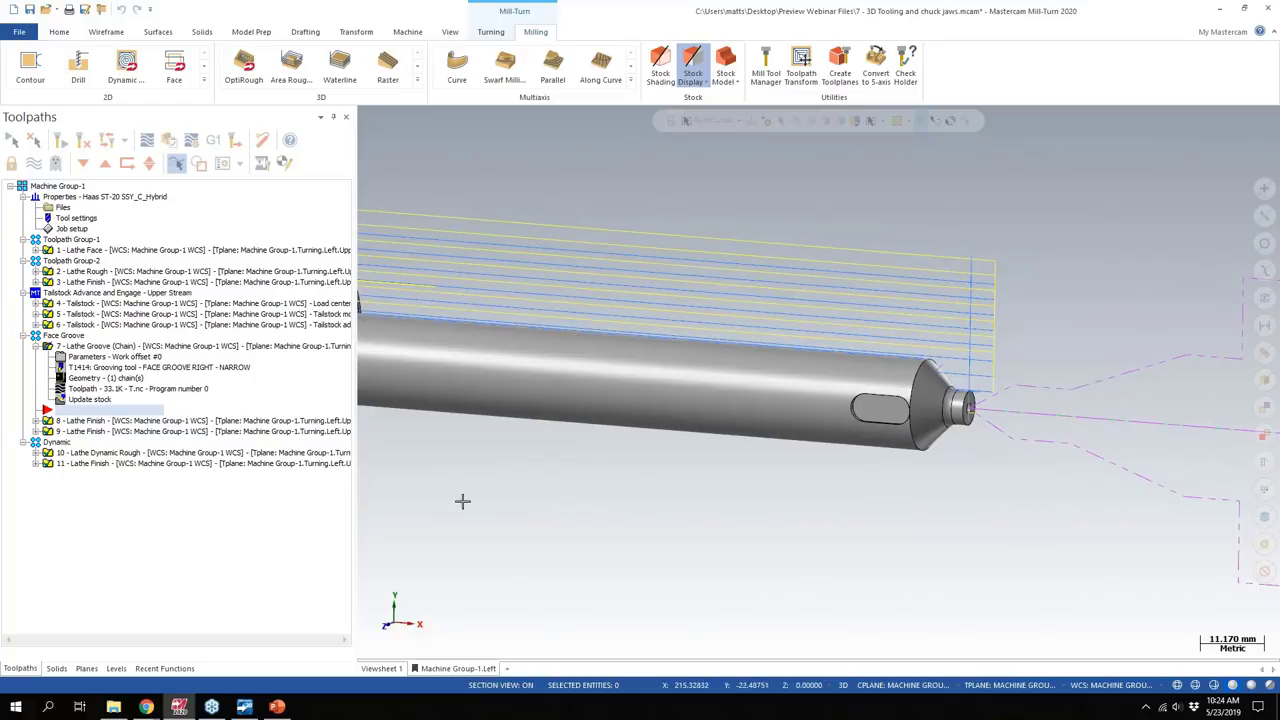
pyautogui.click(70, 230)
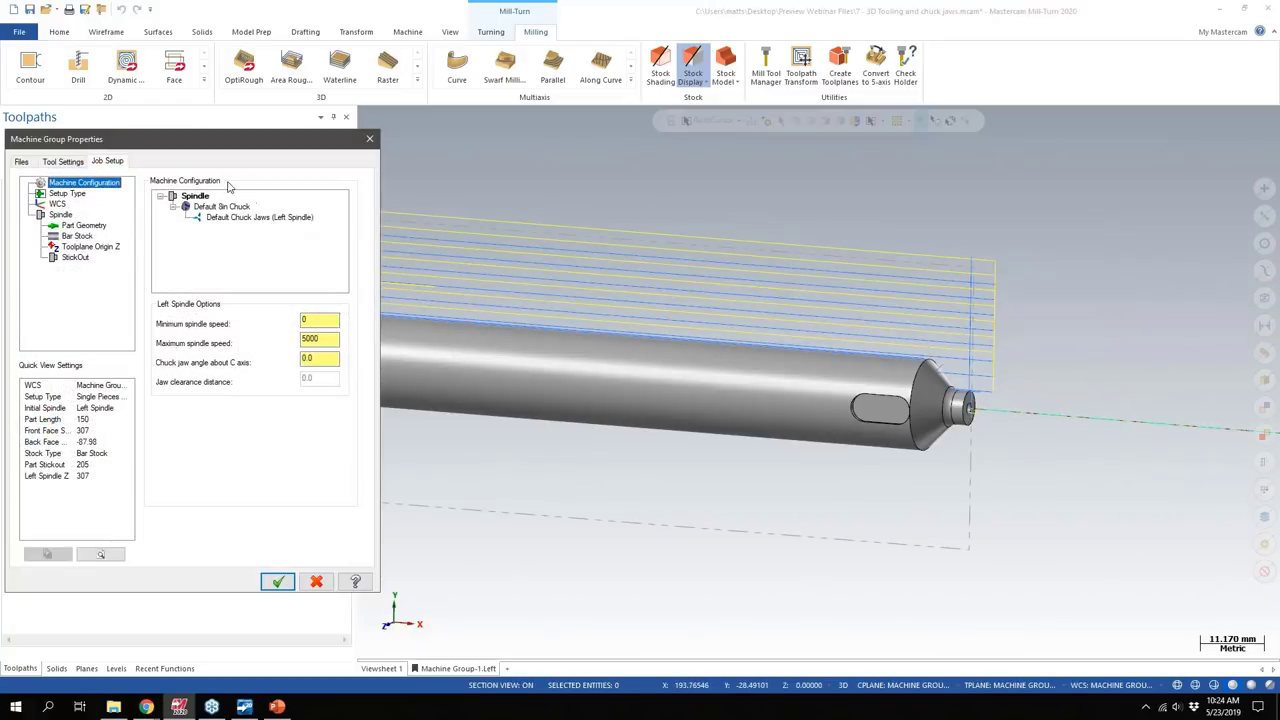
pyautogui.moveTo(160, 142); pyautogui.dragTo(410, 158)
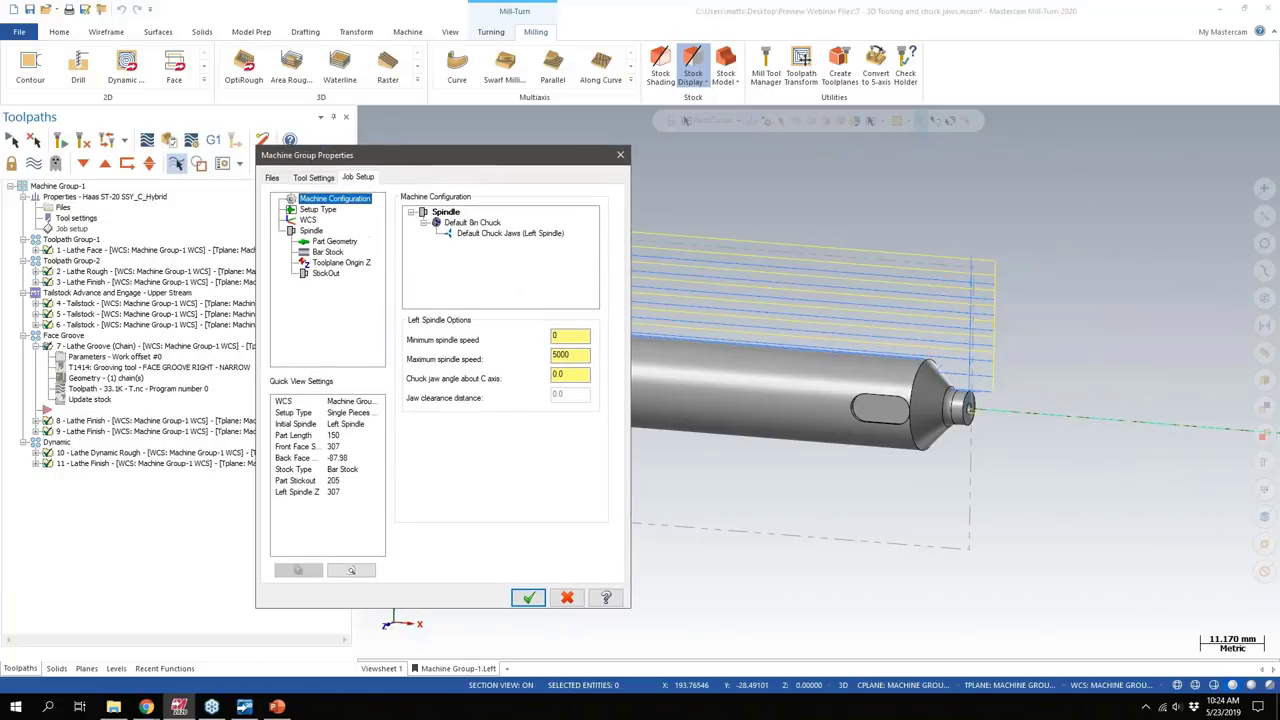
pyautogui.click(484, 235)
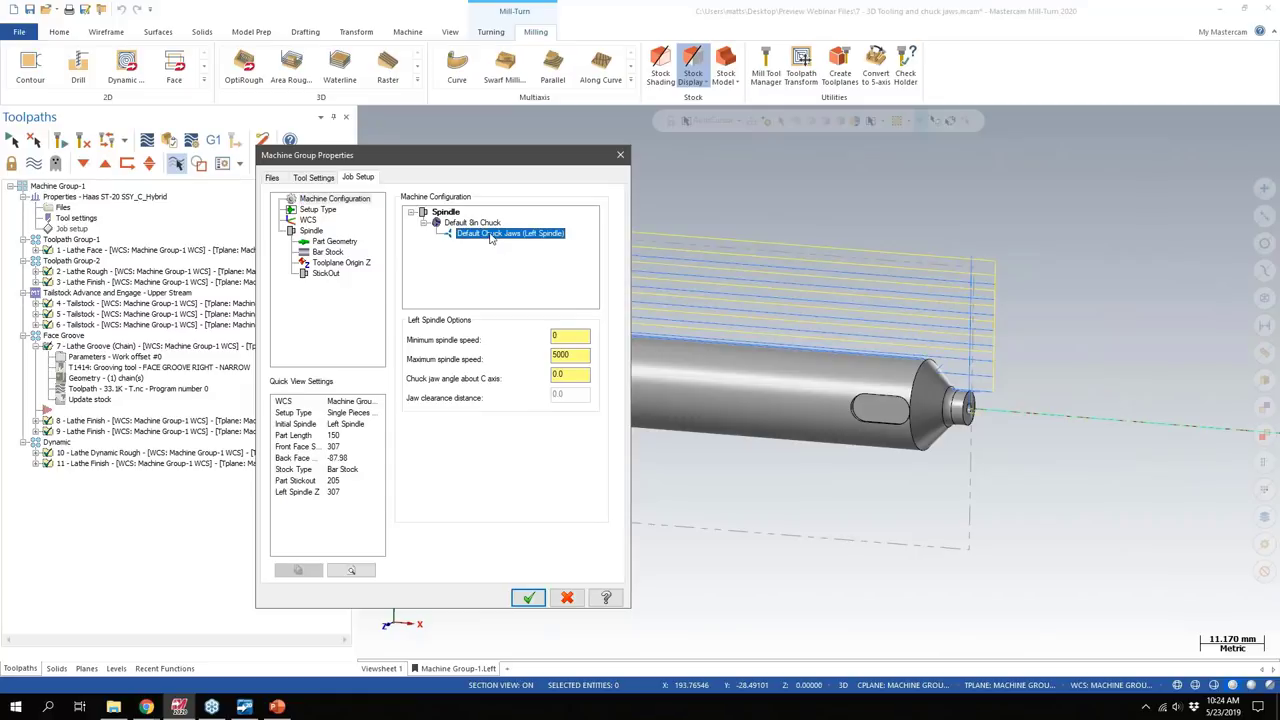
pyautogui.doubleClick(469, 234)
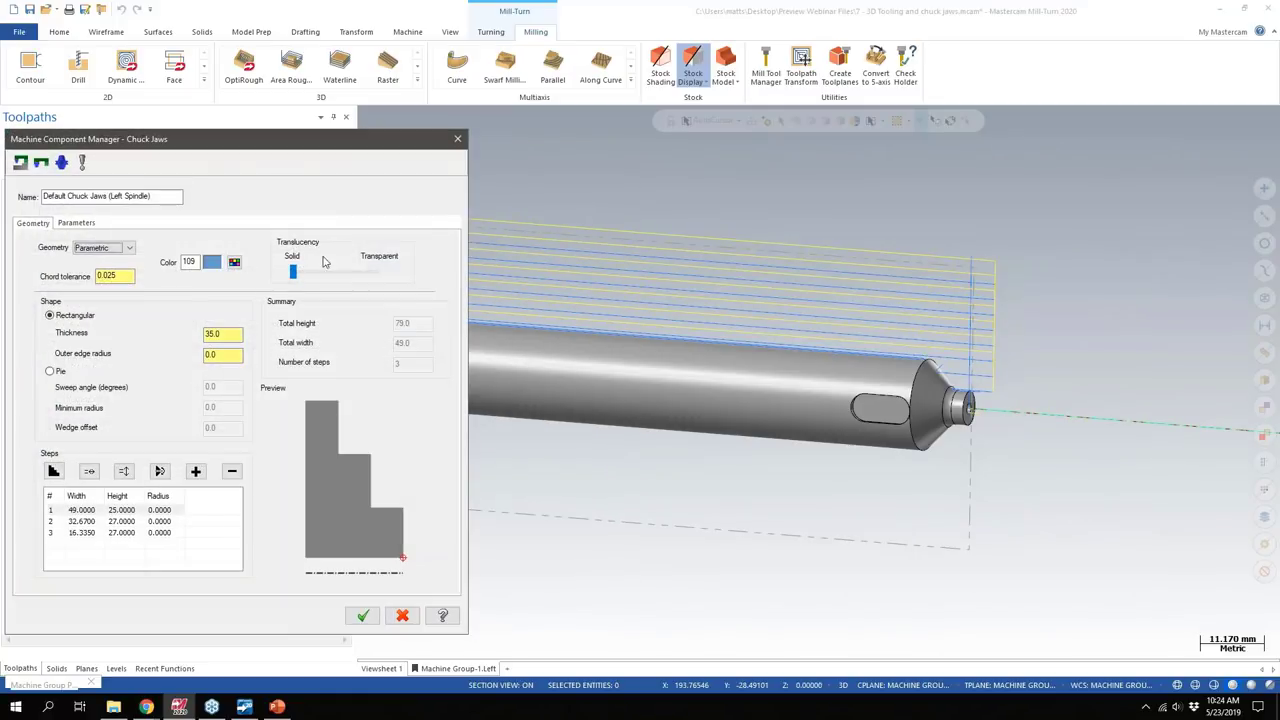
pyautogui.moveTo(224, 111); pyautogui.dragTo(417, 121)
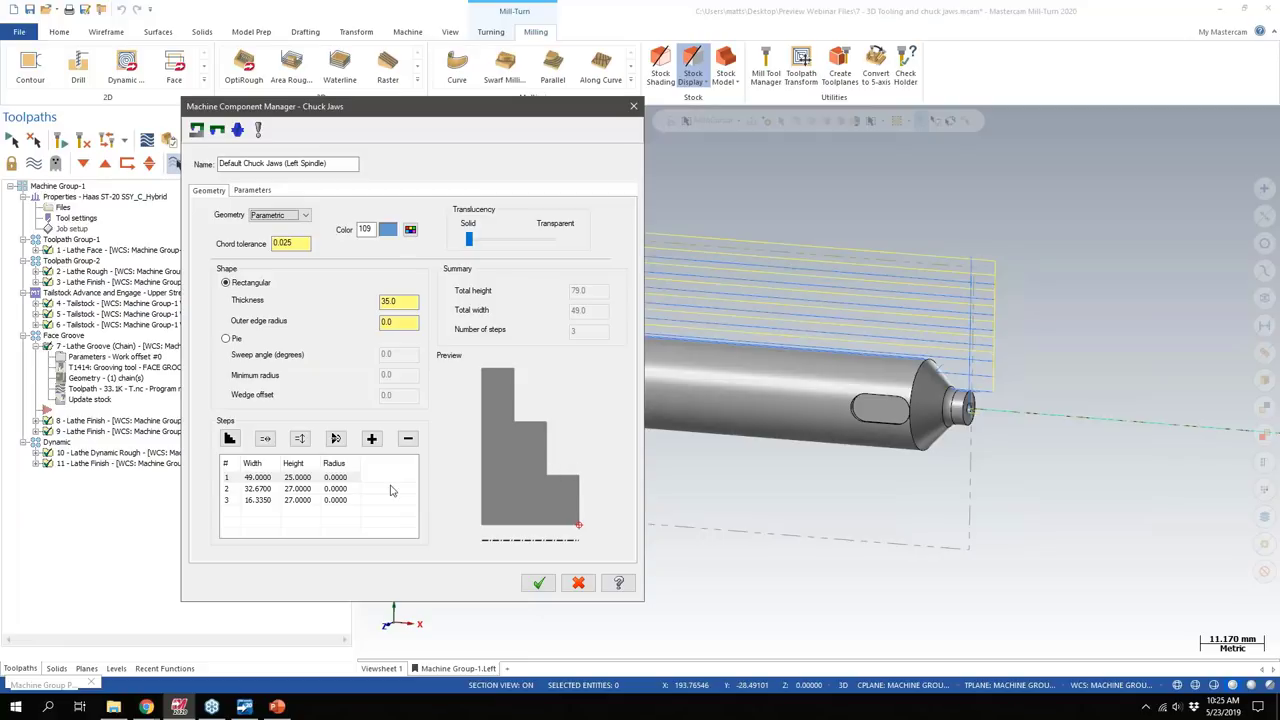
pyautogui.doubleClick(291, 500)
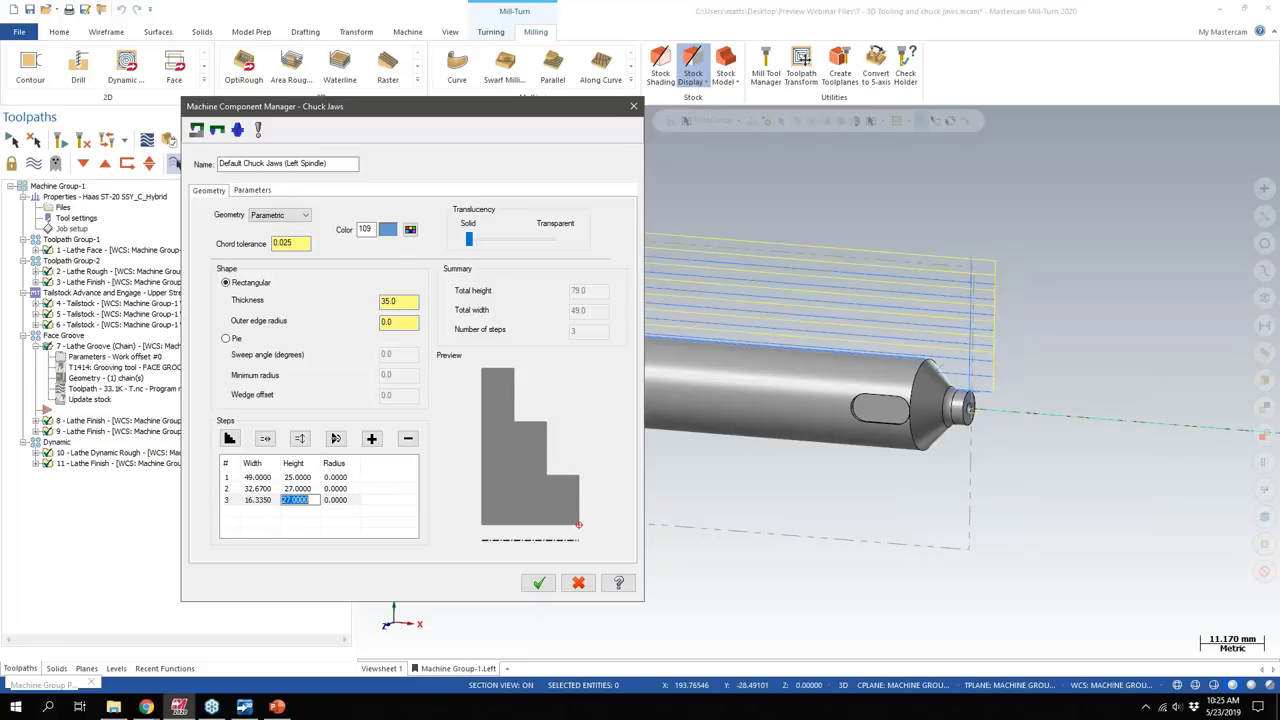
pyautogui.write('35.0000')
pyautogui.click(289, 489)
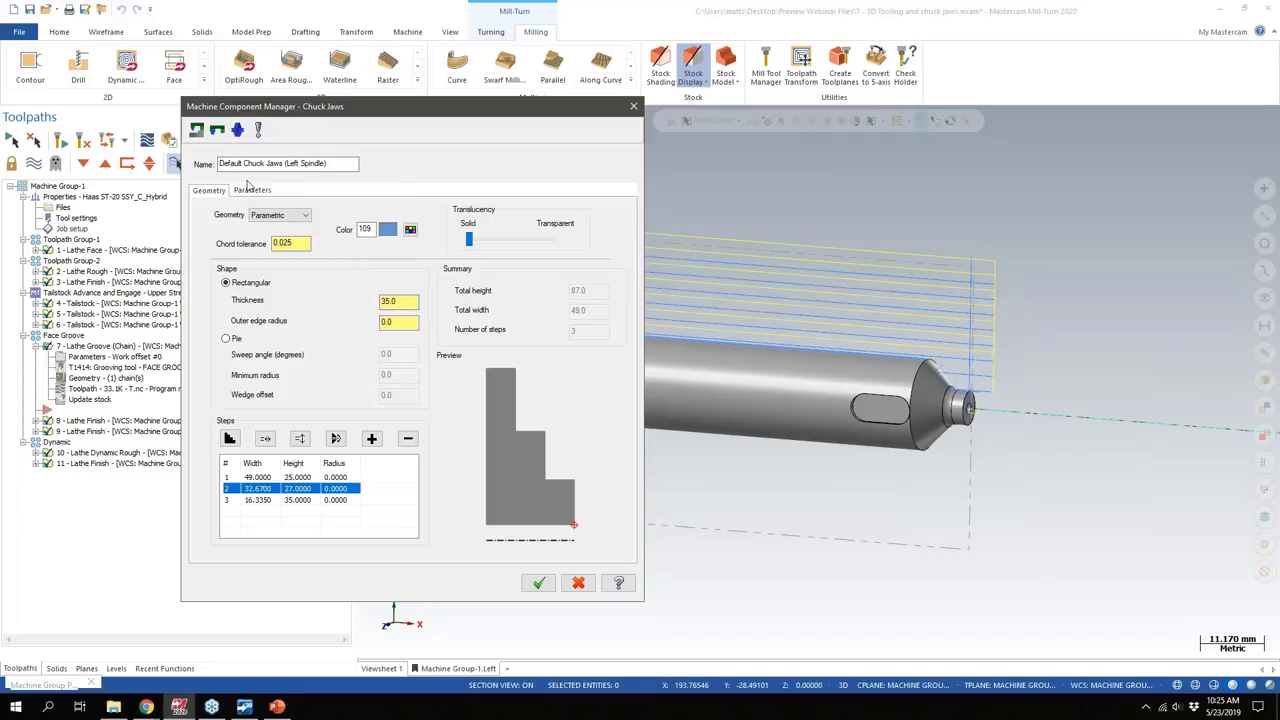
# Step: Try to pick a new reference point on the outer edge of the jaw profile's tallest step, and close the jaw editor
pyautogui.click(253, 192)
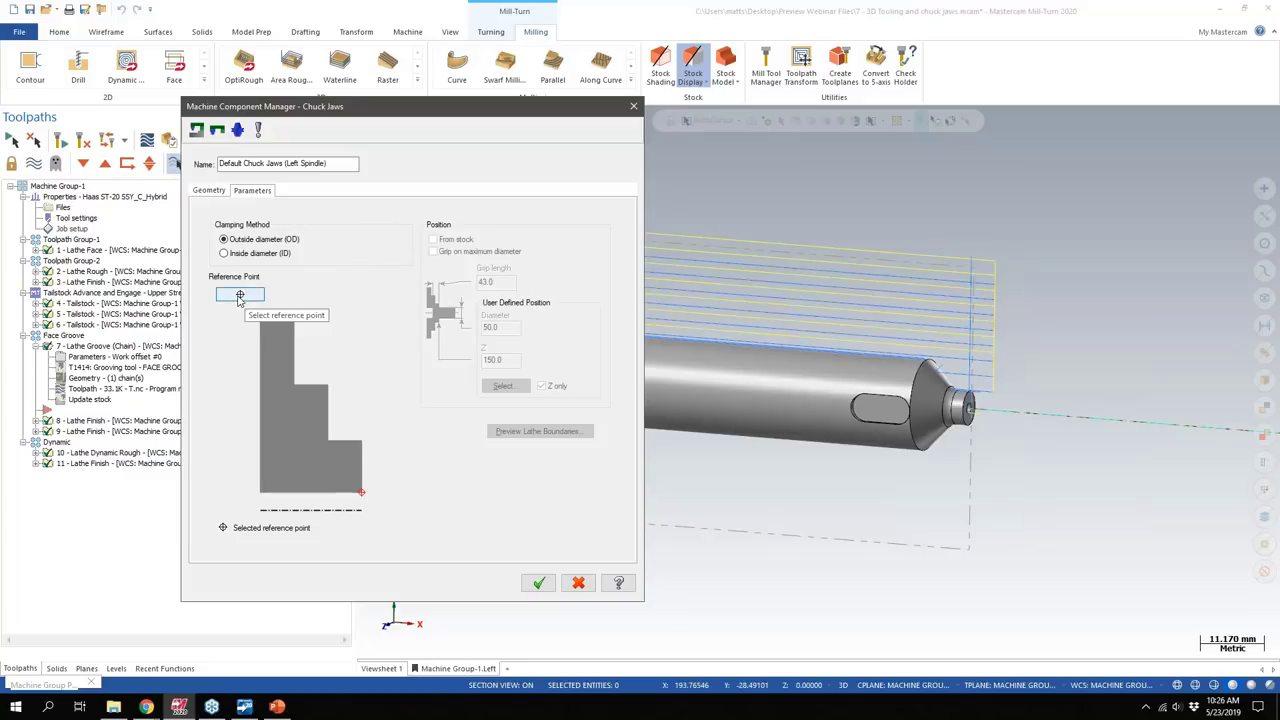
pyautogui.click(240, 295)
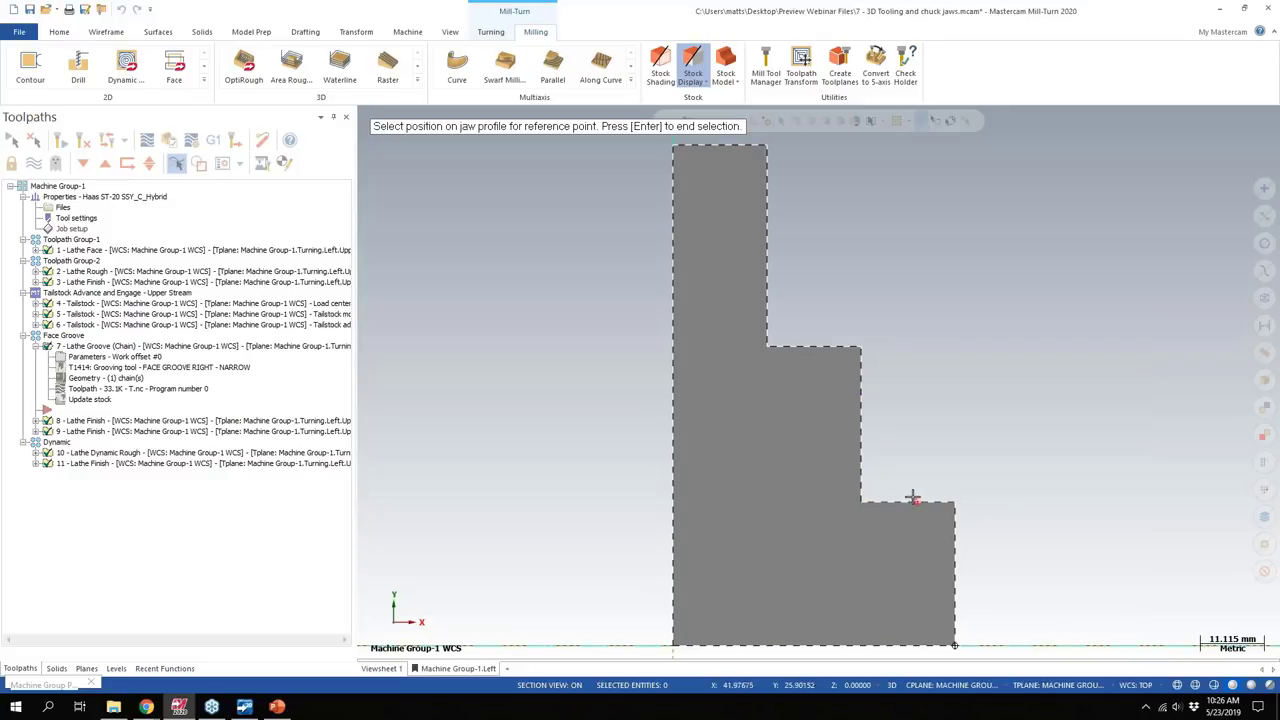
pyautogui.click(762, 222)
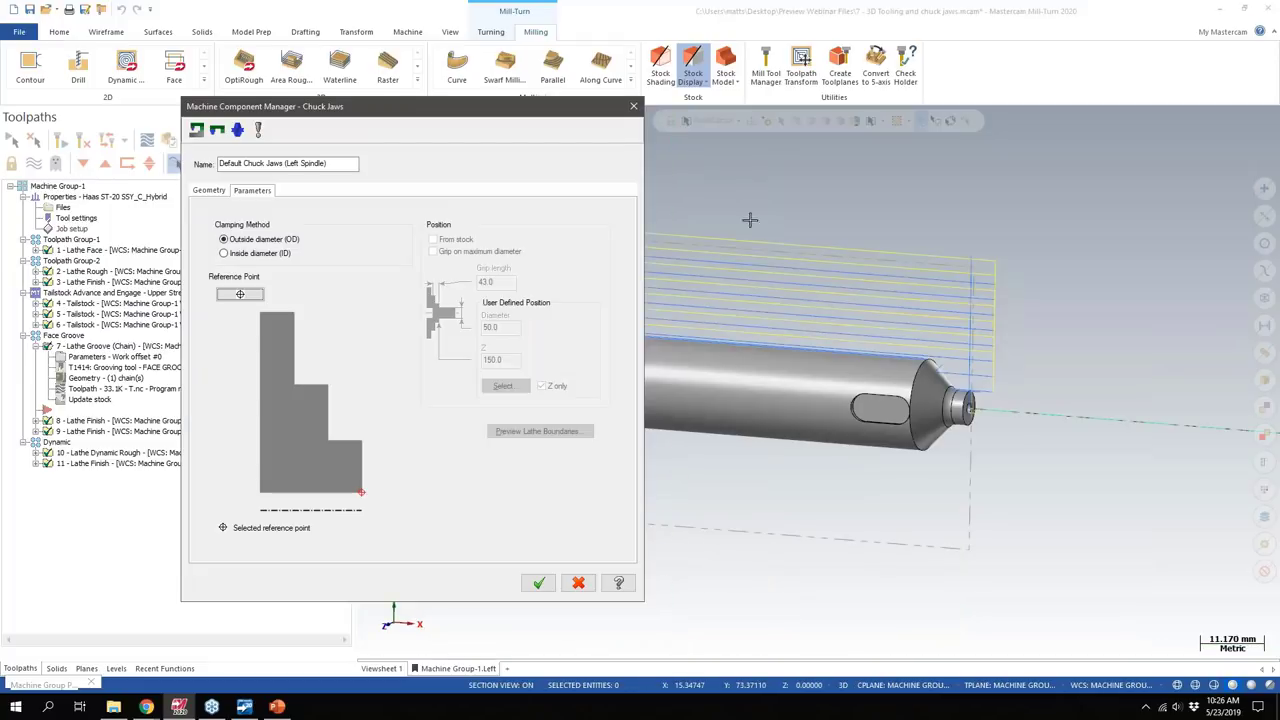
pyautogui.click(209, 190)
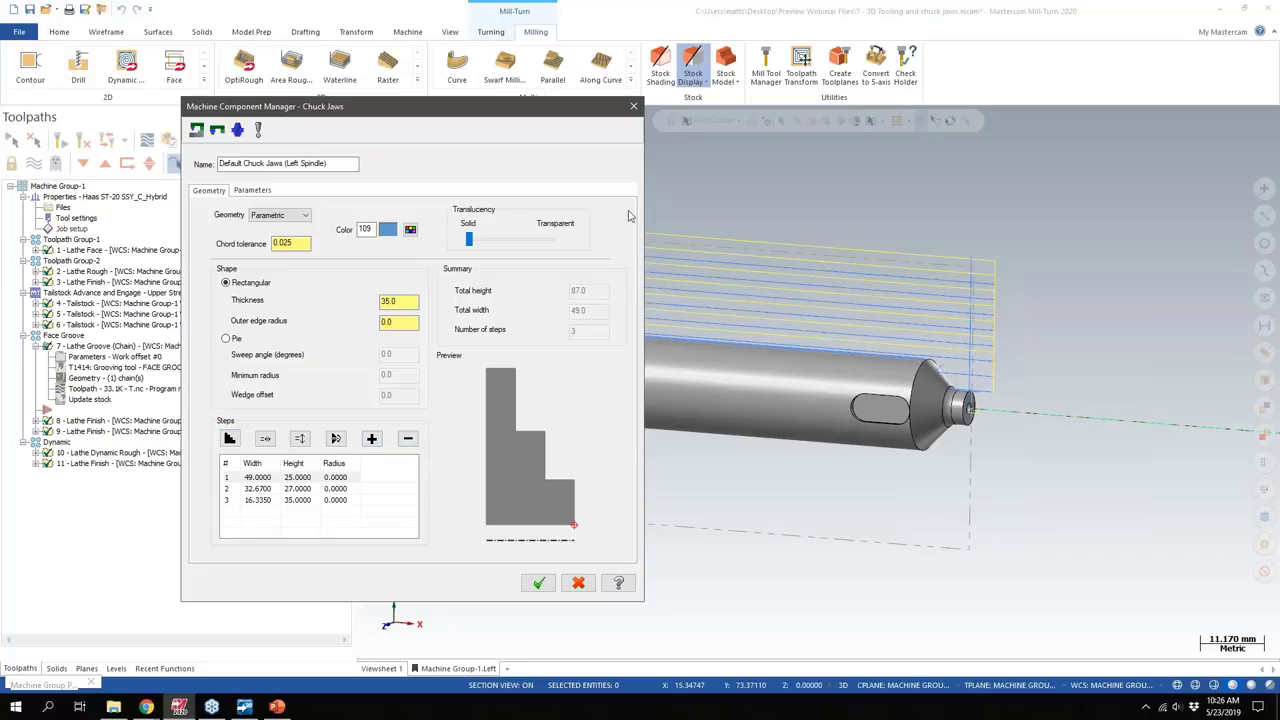
pyautogui.press('Return')
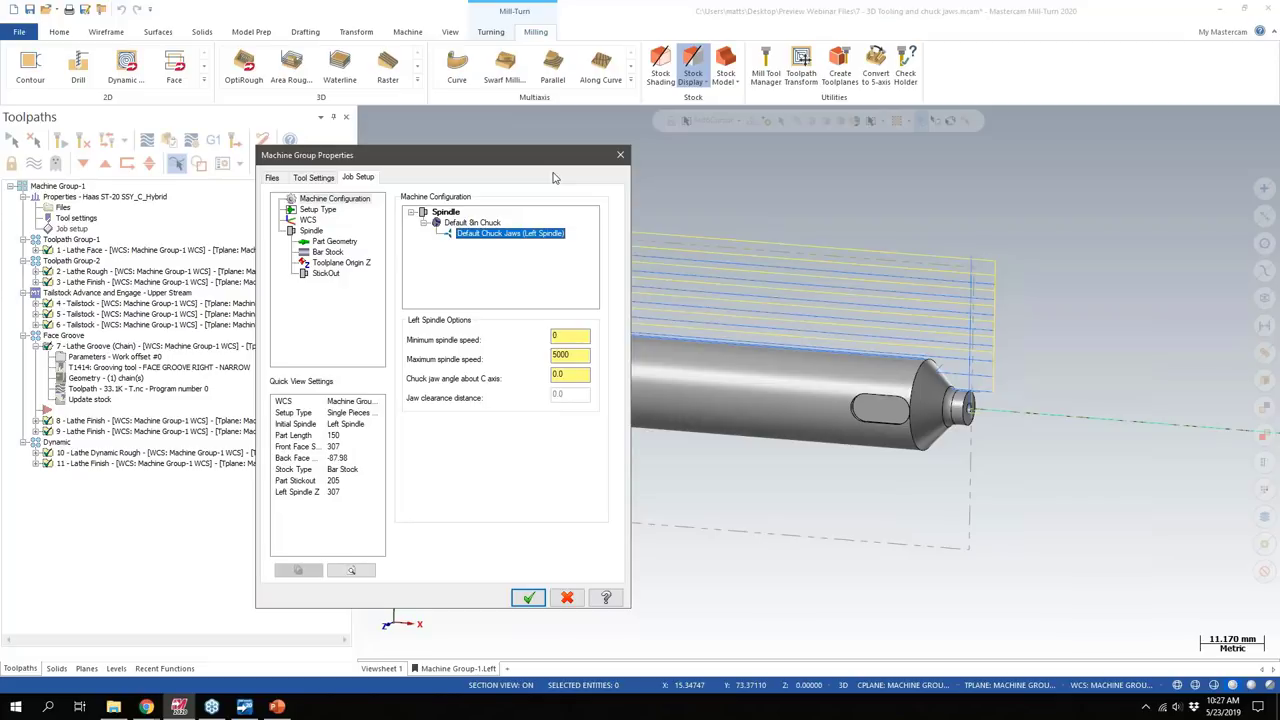
# Step: Review the replacement chuck jaws selectable for the left spindle, and close the machine group properties without choosing any
pyautogui.rightClick(483, 236)
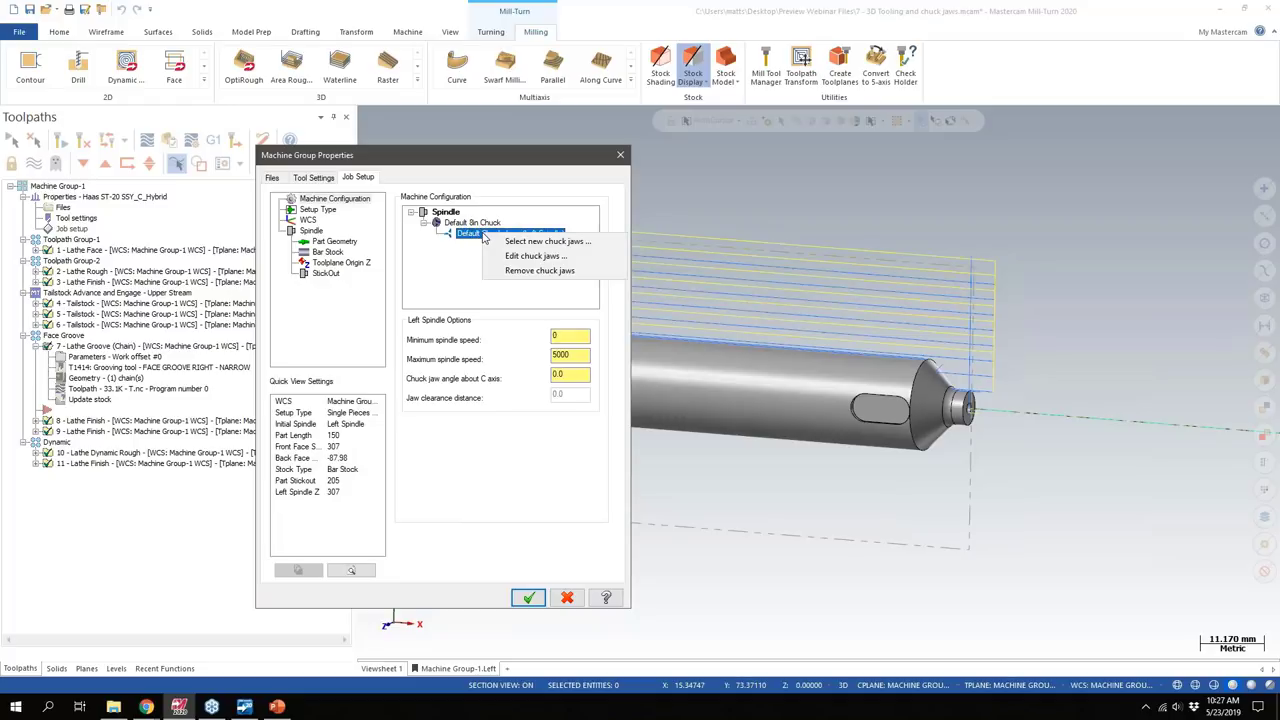
pyautogui.click(531, 244)
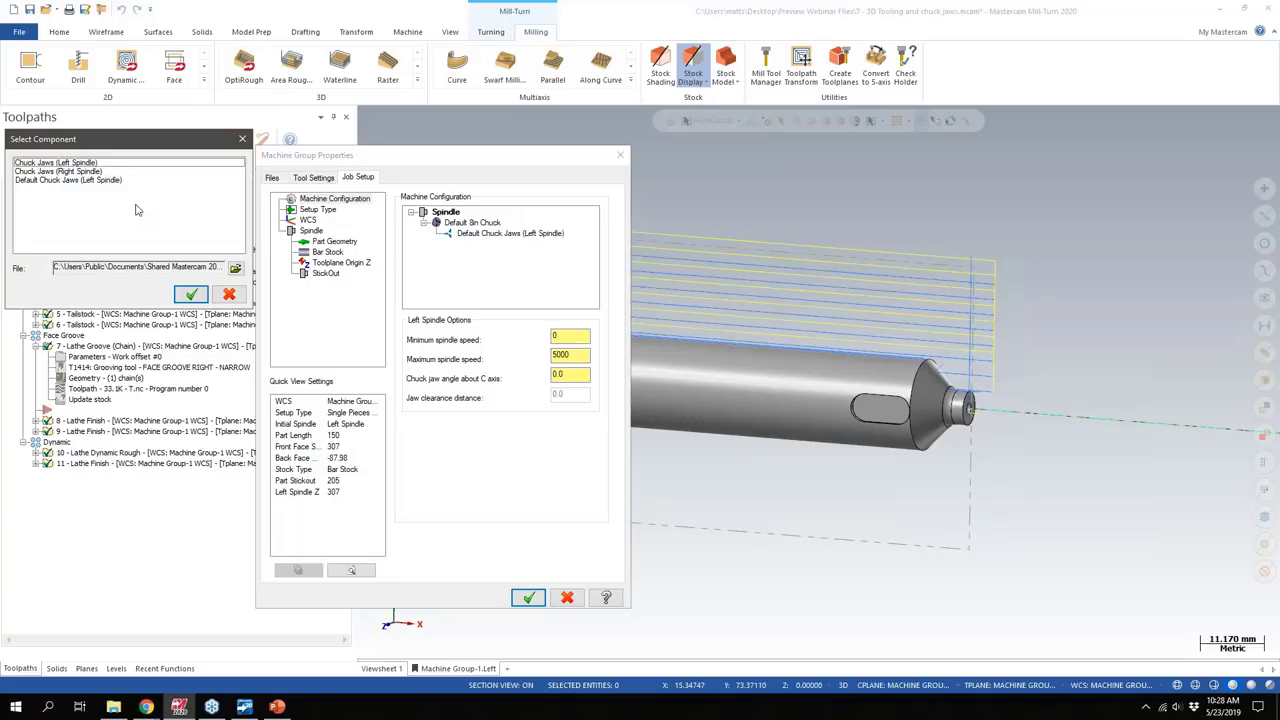
pyautogui.click(243, 141)
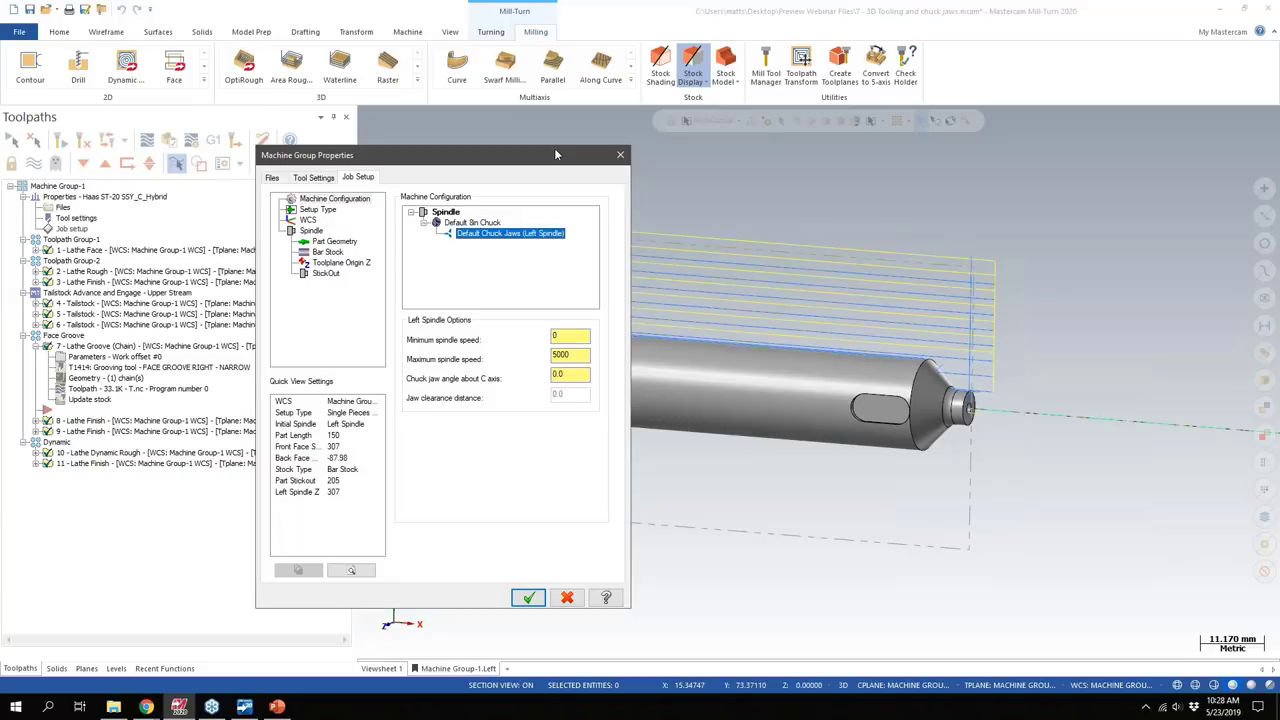
pyautogui.click(620, 155)
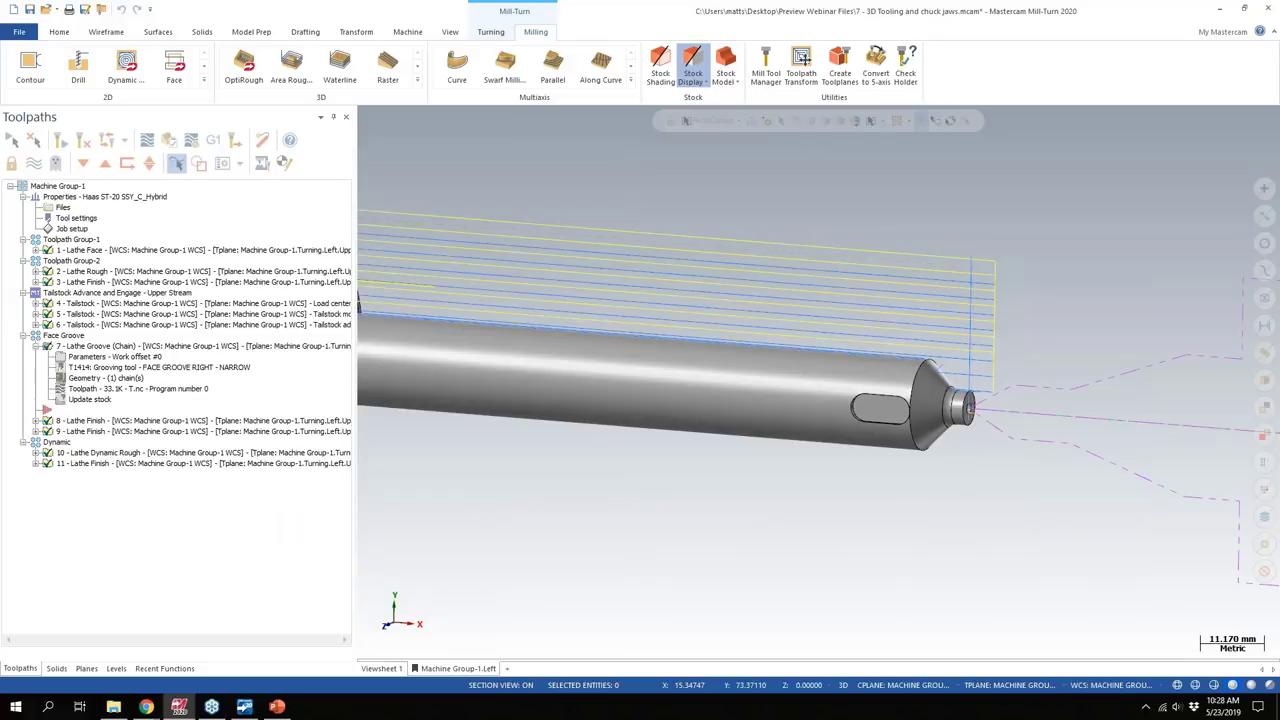
# Step: Switch to Mastercam Code Expert and open the inch component library Haas VB24_INCH.mcam-gmd of the Haas ST-20 SSY_C_Hybrid machine
pyautogui.click(245, 708)
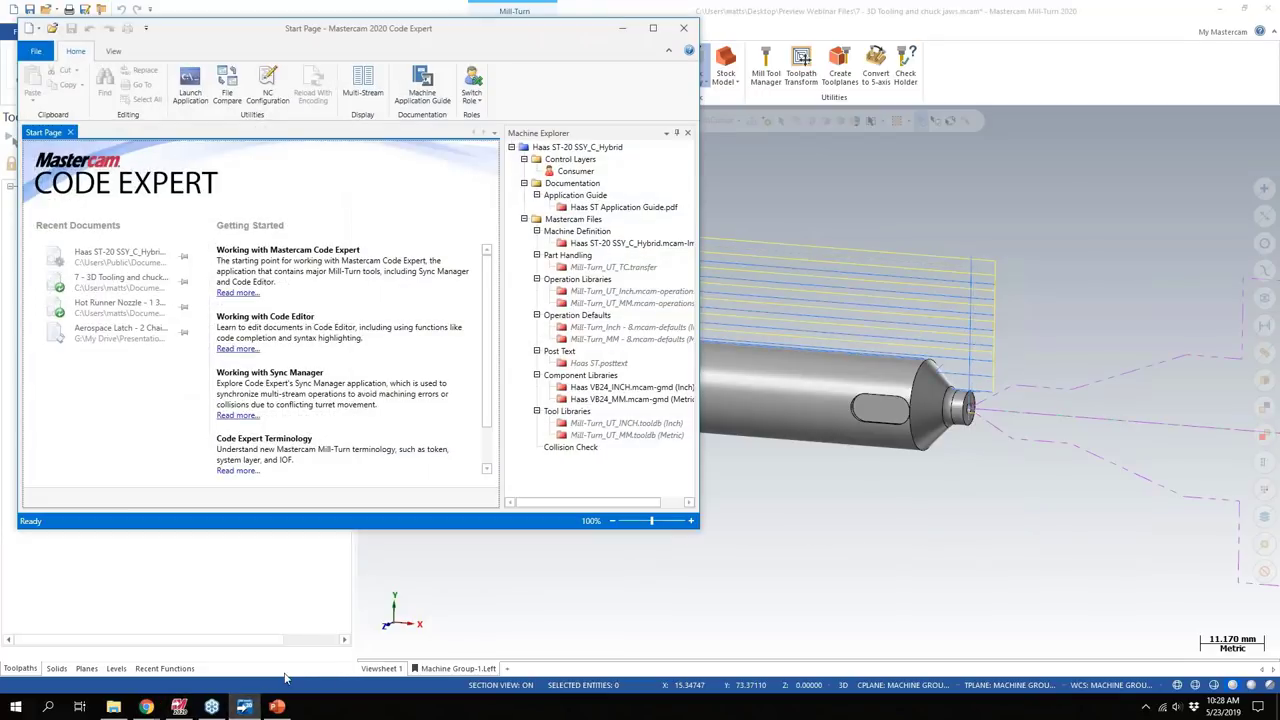
pyautogui.moveTo(501, 21); pyautogui.dragTo(685, 181)
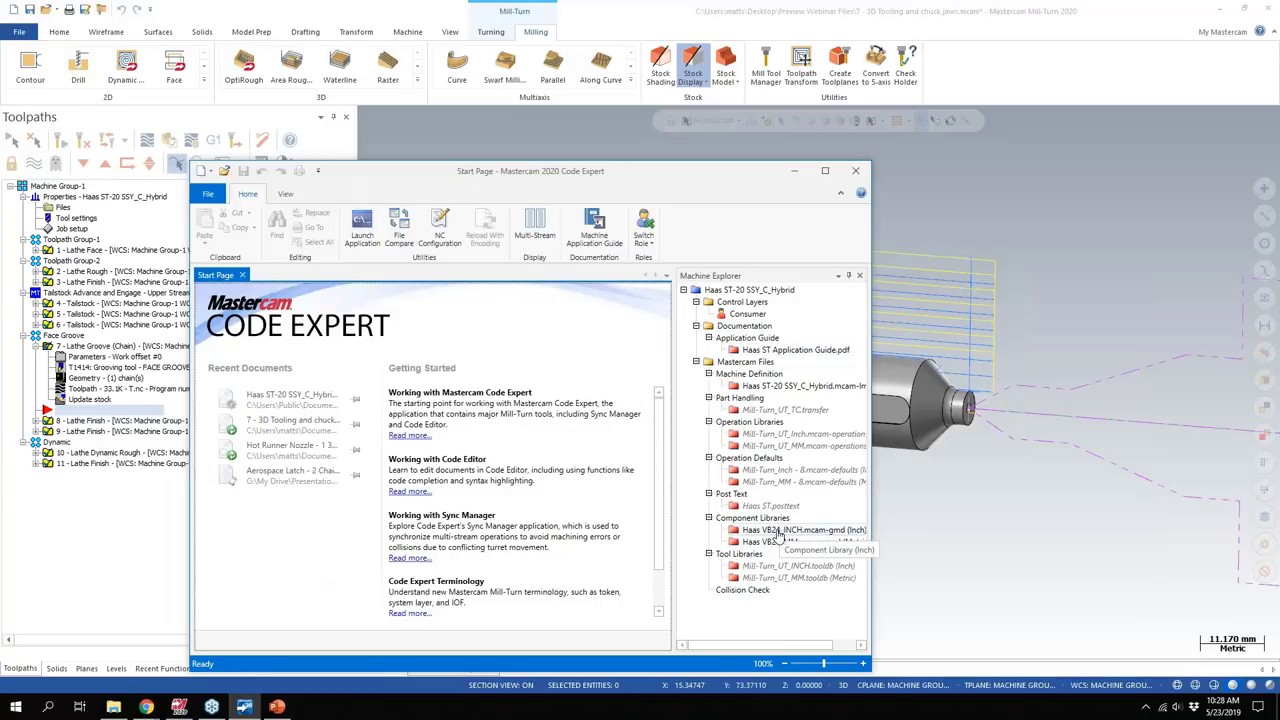
pyautogui.rightClick(808, 531)
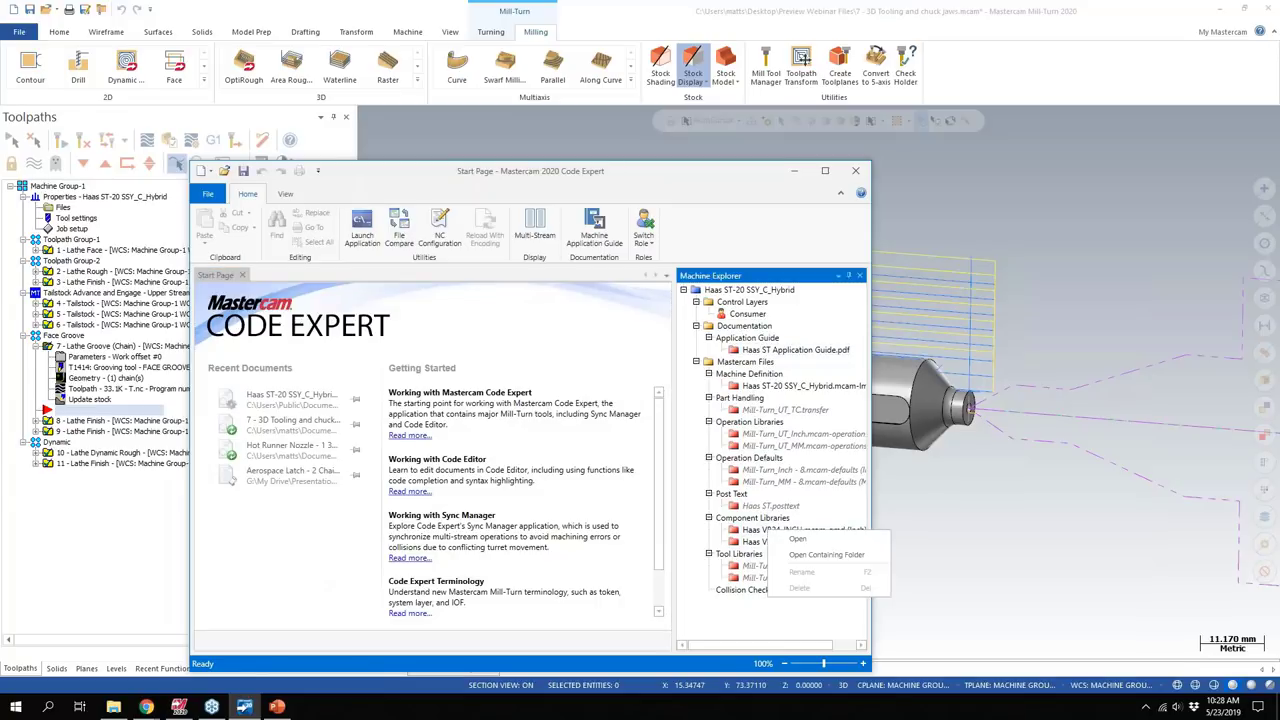
pyautogui.click(800, 543)
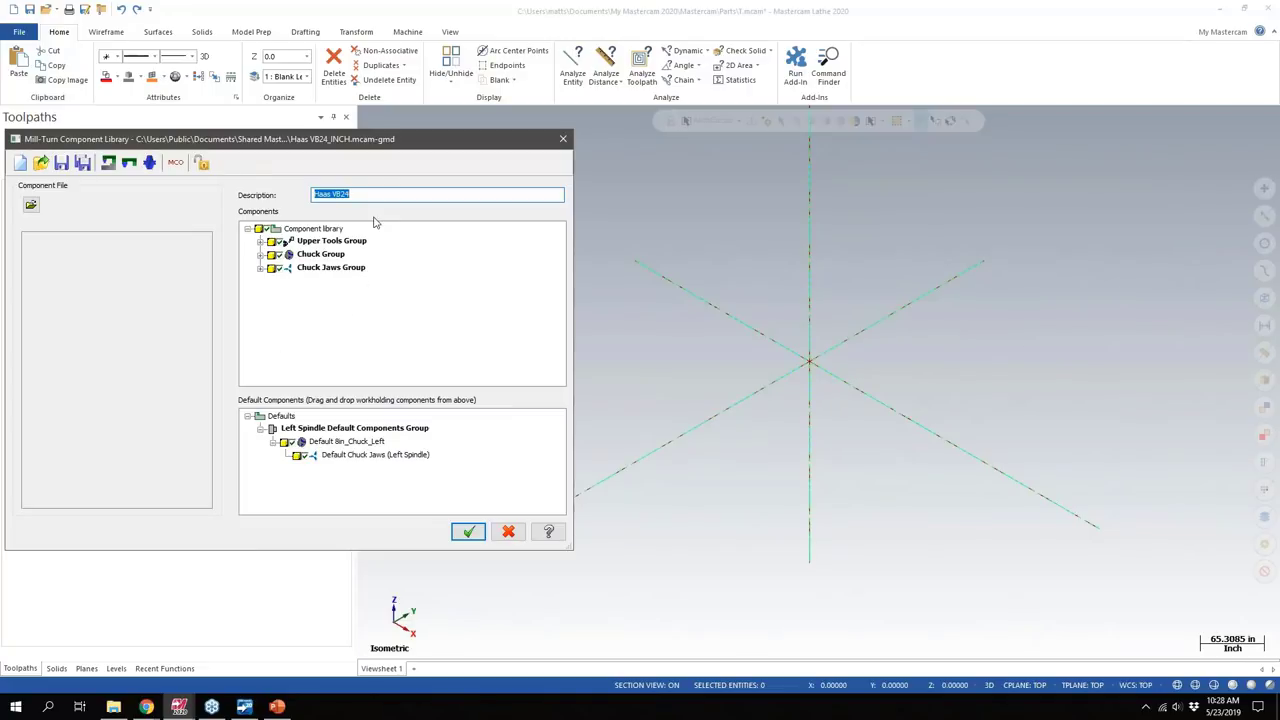
# Step: Examine the tool locators under Upper Turret in the Upper Tools Group of the component library
pyautogui.moveTo(232, 139); pyautogui.dragTo(370, 122)
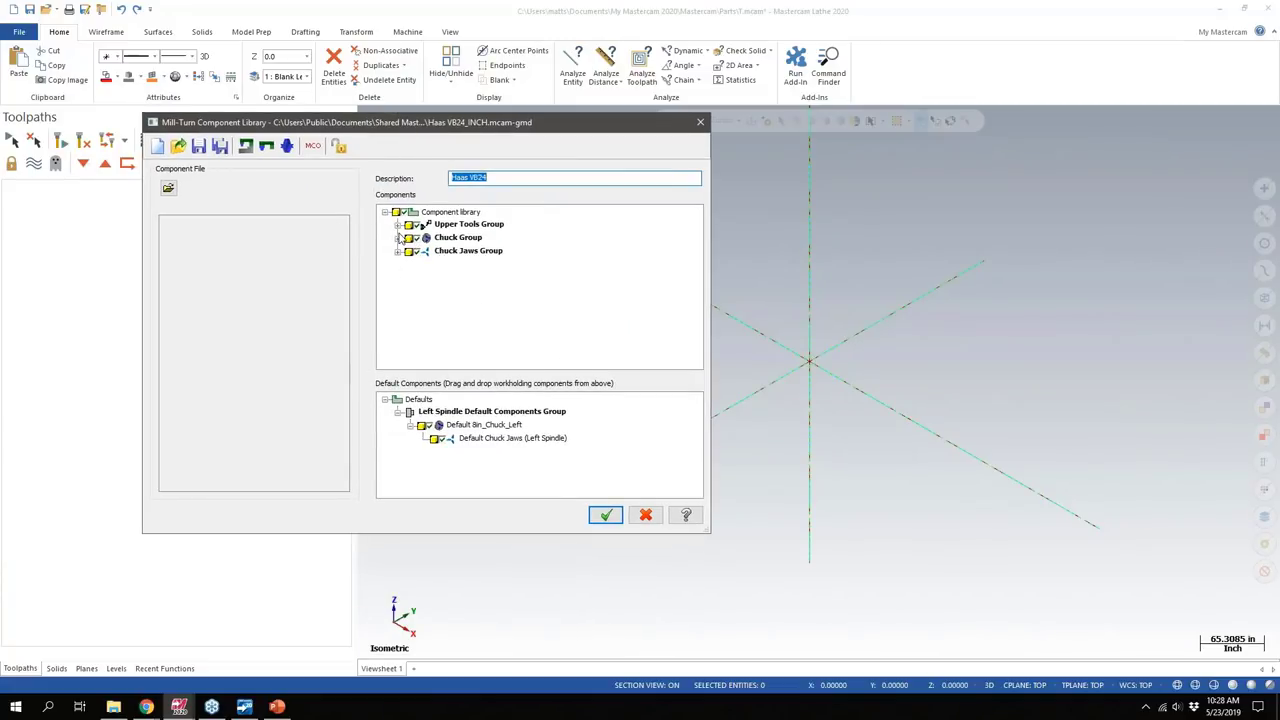
pyautogui.click(398, 225)
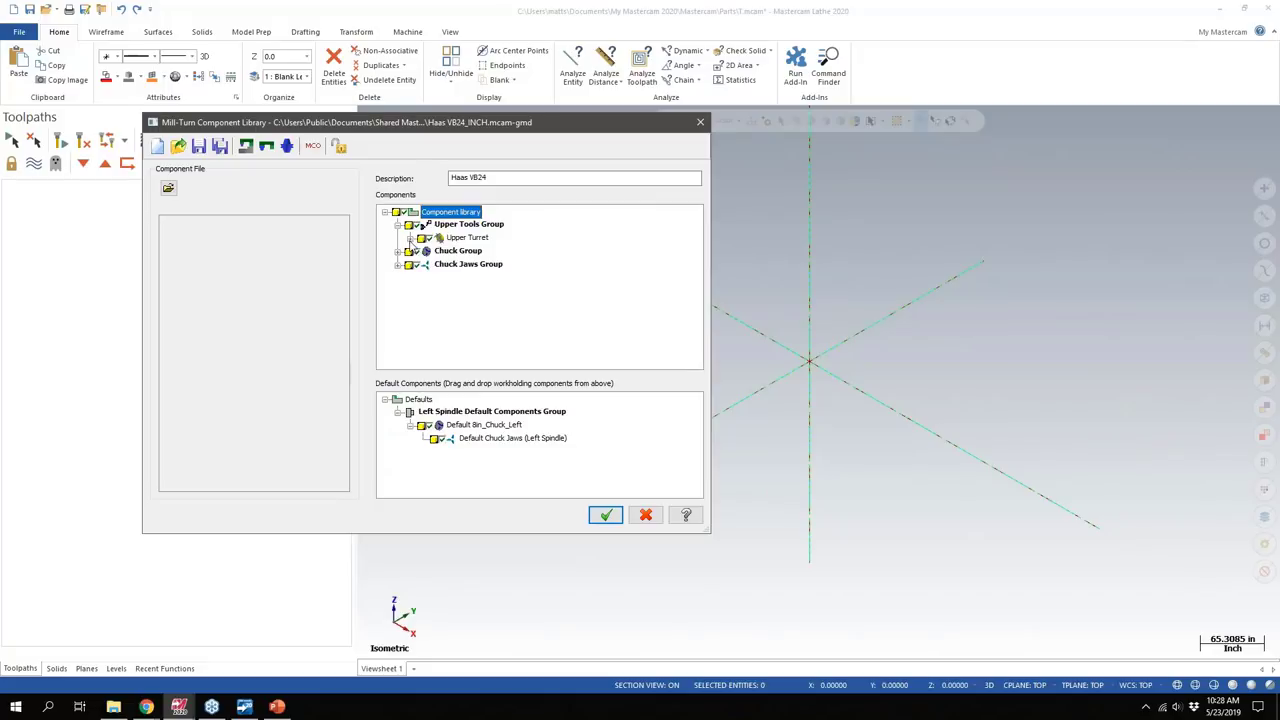
pyautogui.click(411, 238)
pyautogui.scroll(-3, 537, 253)
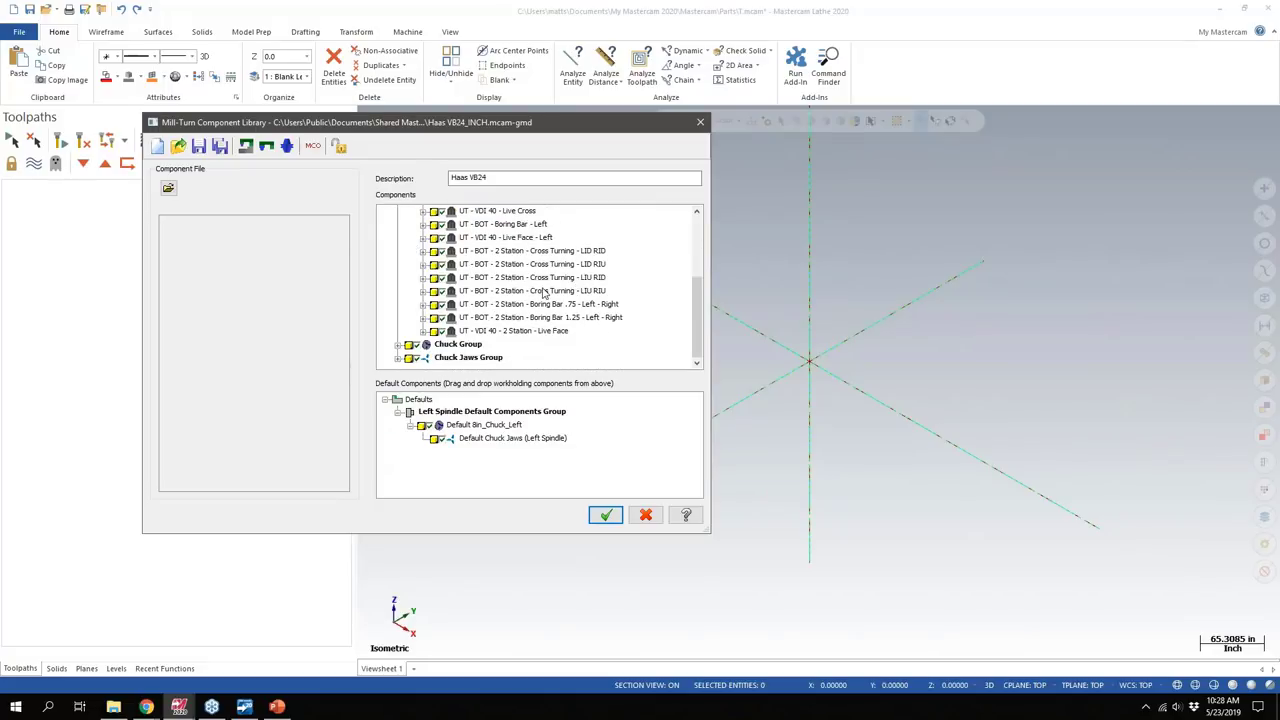
pyautogui.scroll(4, 530, 300)
pyautogui.scroll(-3, 555, 299)
pyautogui.scroll(4, 576, 285)
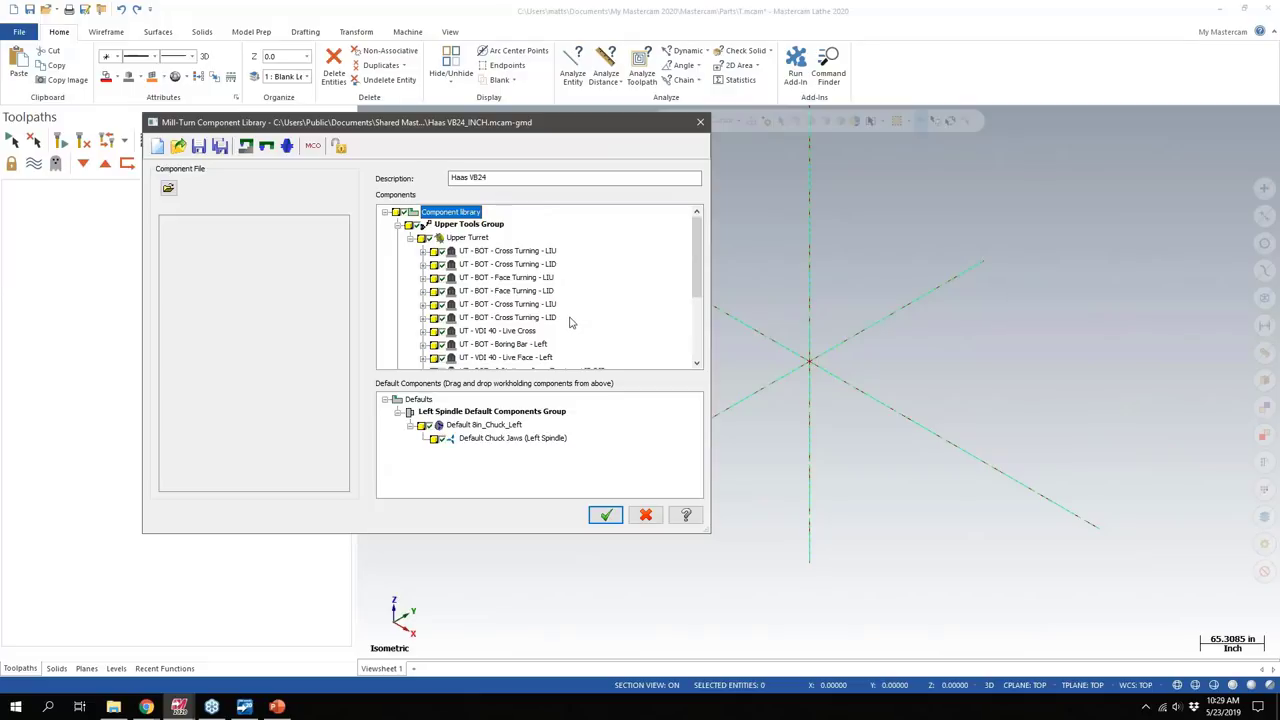
# Step: Load the component file Nakamura-Tome - Eppinger BMT55_INCH.mcam-gmd from the Haas ST-20 SSY_C_Hybrid folder of the Mill Turn machines
pyautogui.click(168, 191)
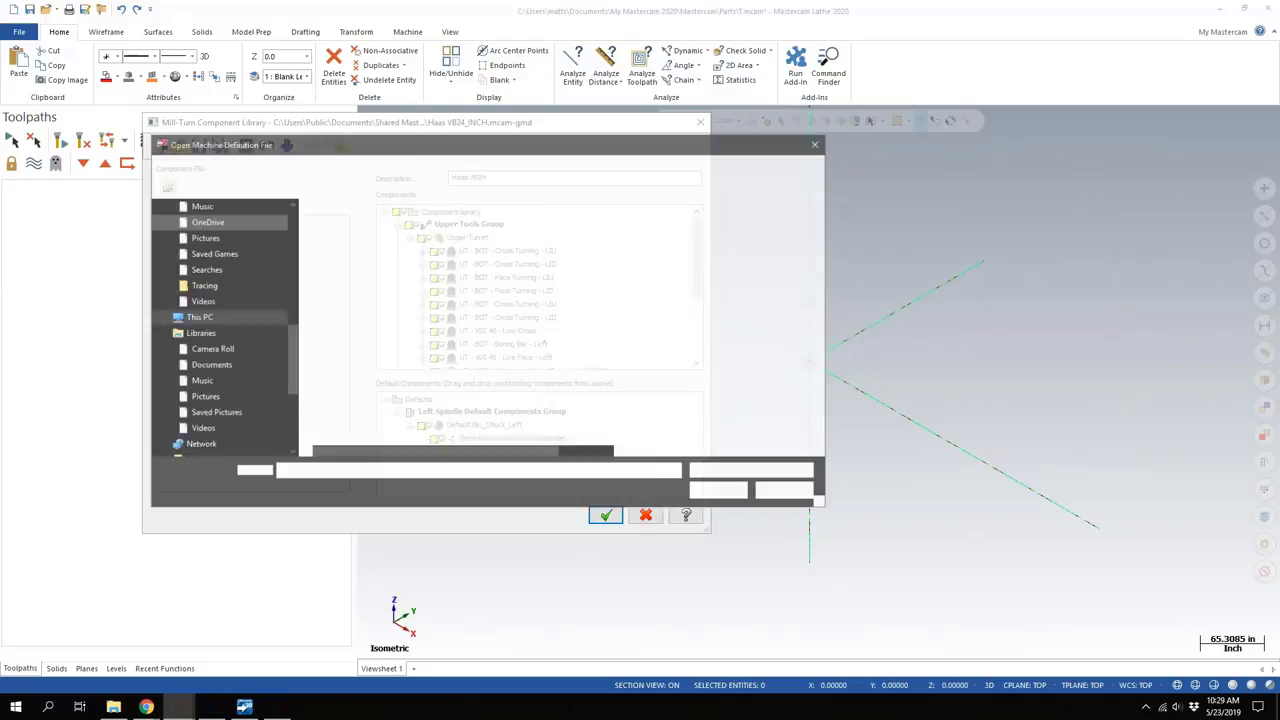
pyautogui.scroll(-4, 261, 356)
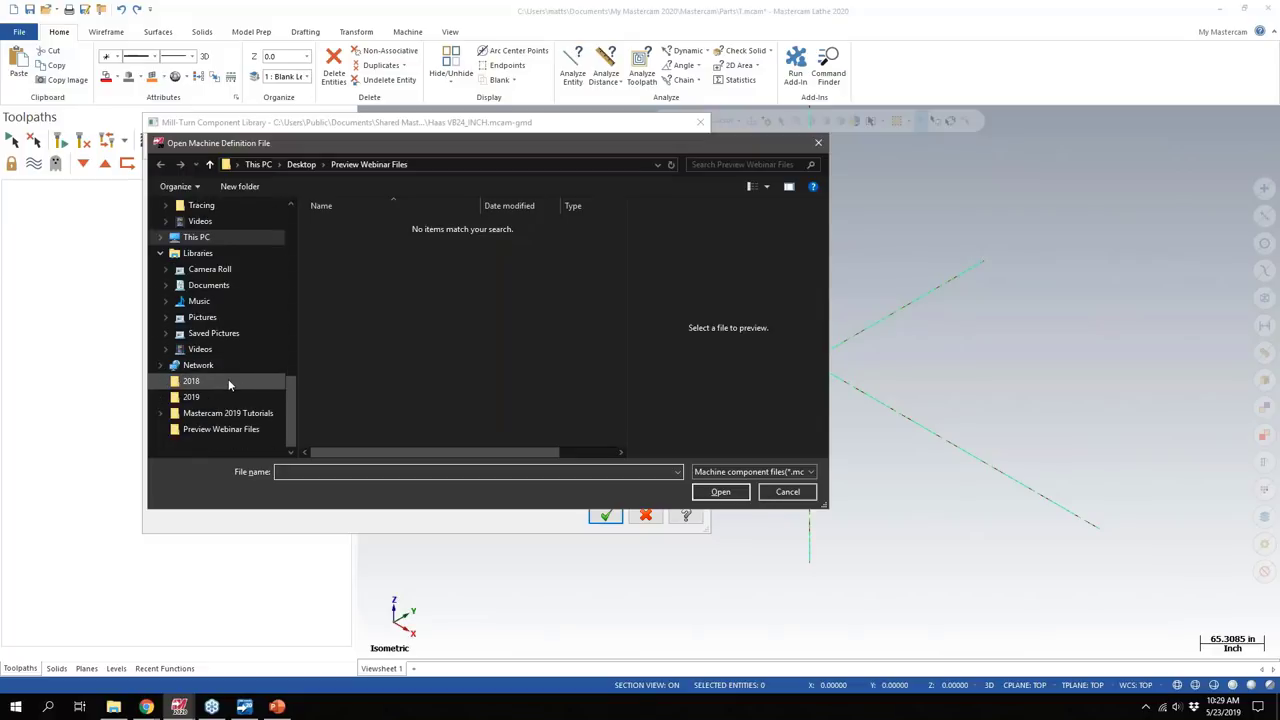
pyautogui.click(208, 285)
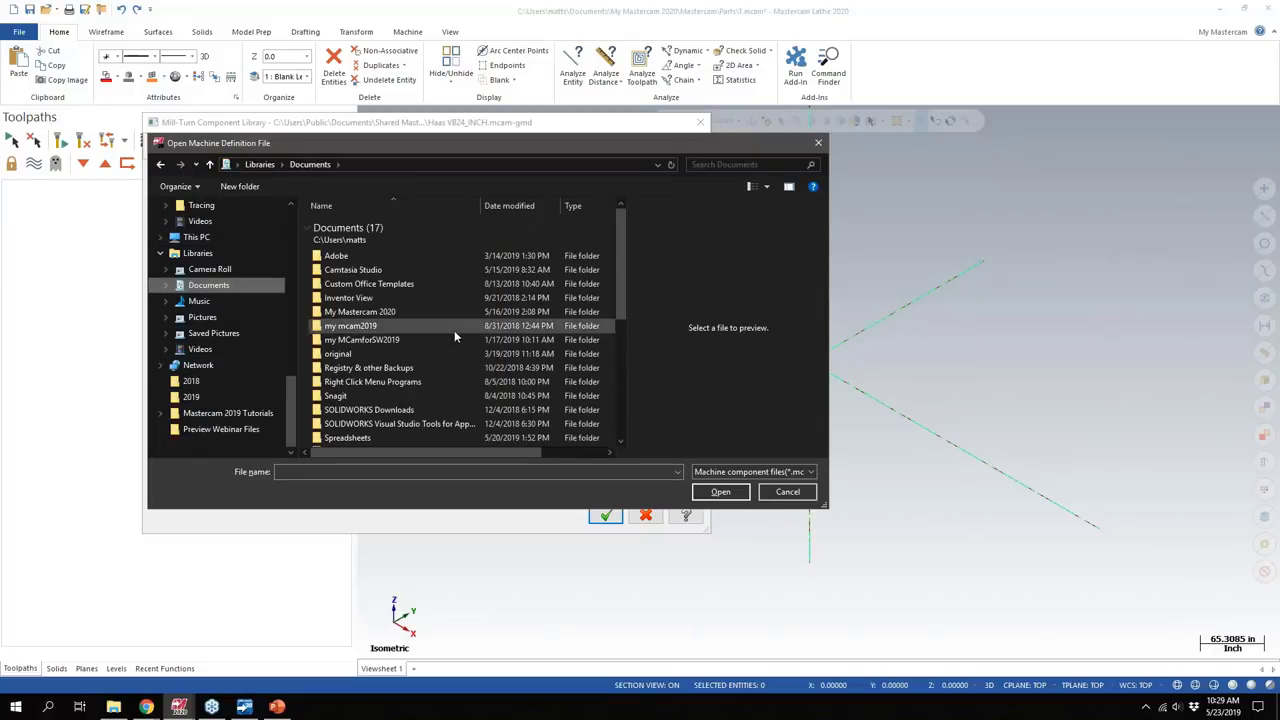
pyautogui.scroll(-5, 430, 330)
pyautogui.doubleClick(365, 387)
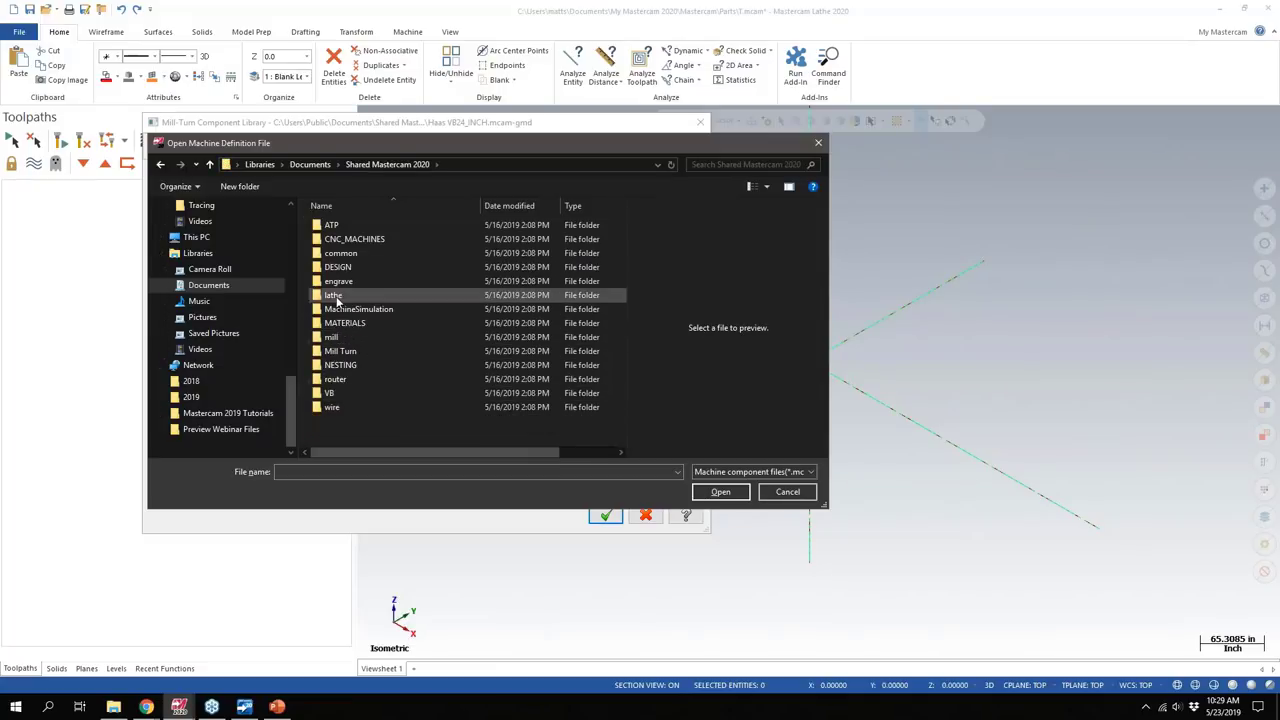
pyautogui.doubleClick(336, 354)
pyautogui.doubleClick(335, 238)
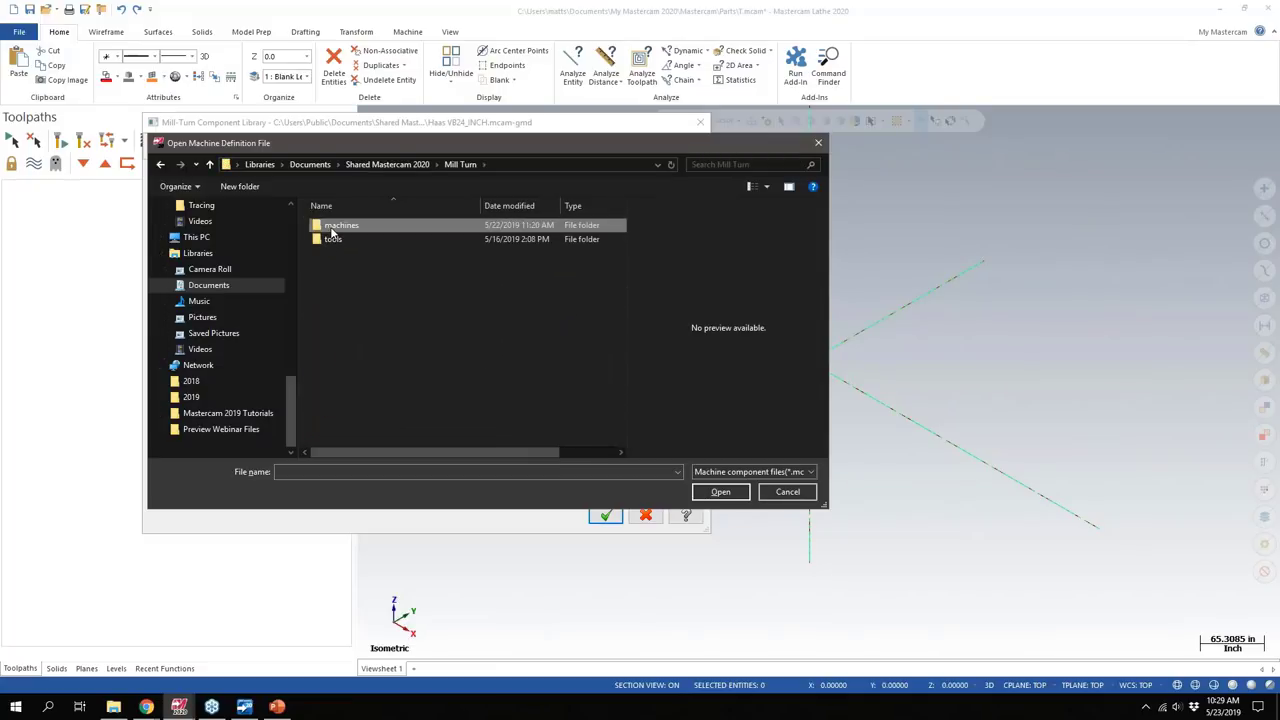
pyautogui.doubleClick(352, 227)
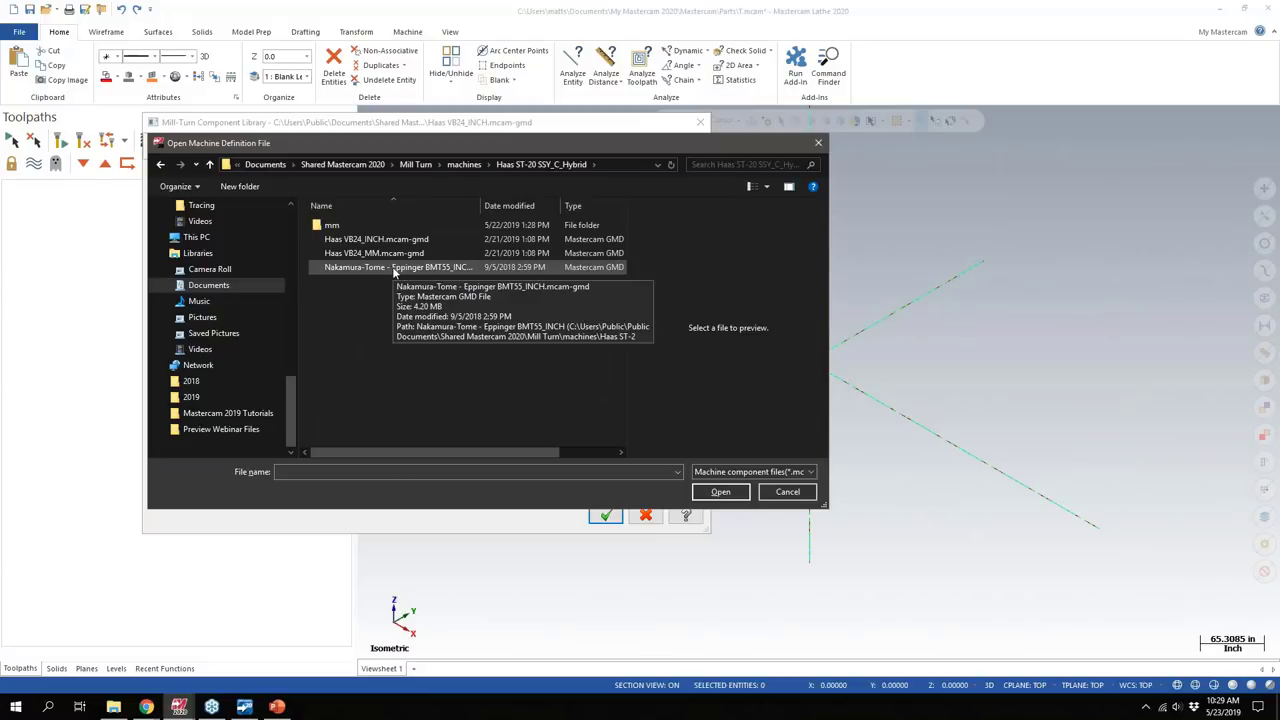
pyautogui.click(397, 271)
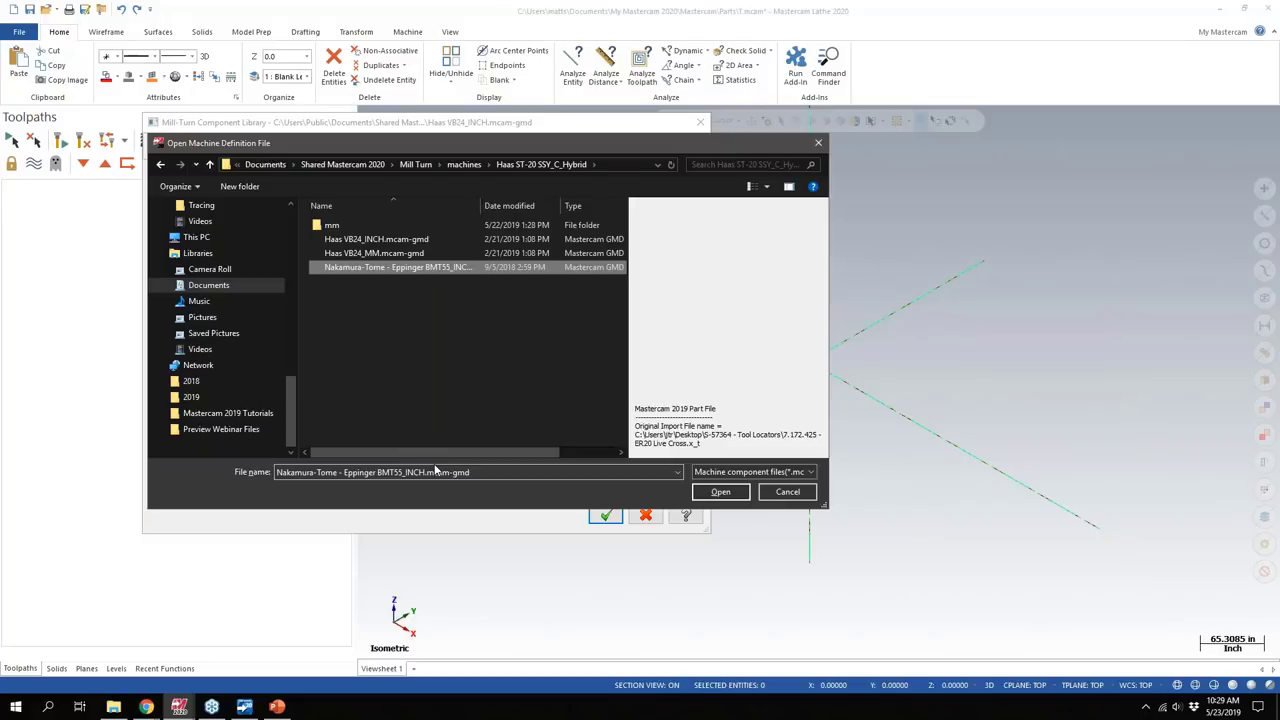
pyautogui.click(720, 492)
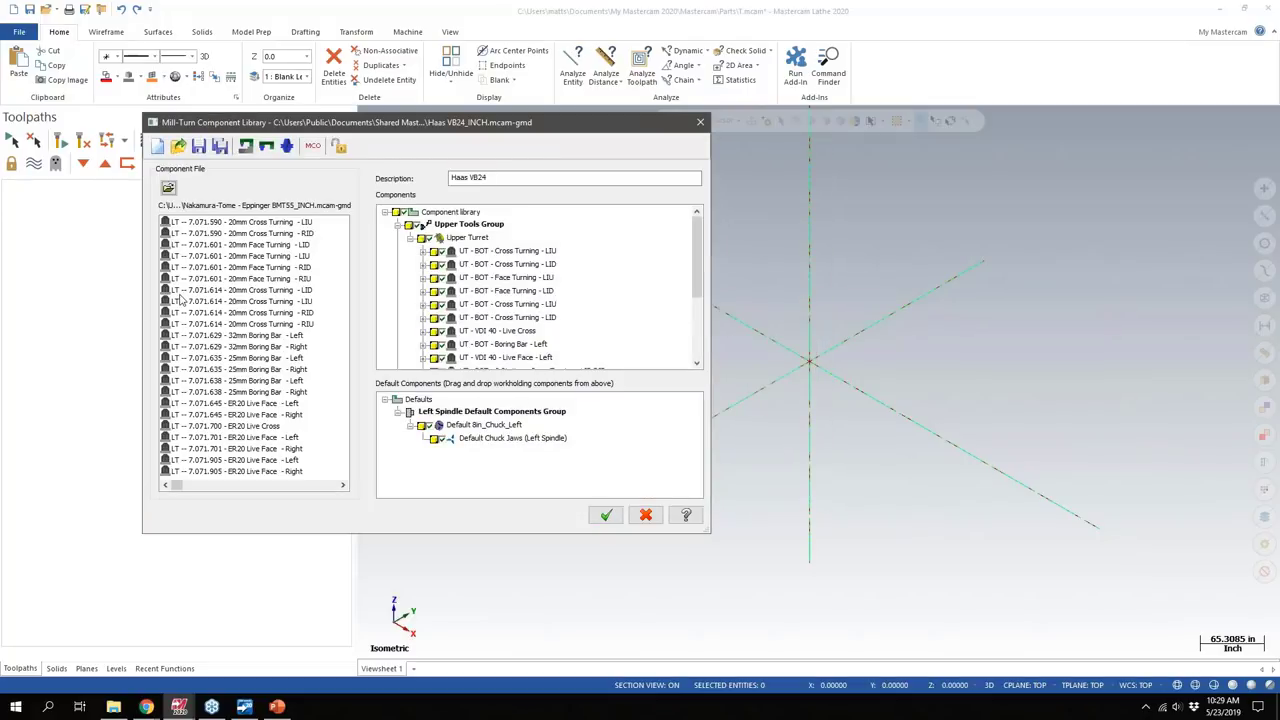
# Step: Try to copy the 7.071.601 20mm Face Turning - LIU locator into the Upper Turret, and close the component library without saving
pyautogui.moveTo(174, 486); pyautogui.dragTo(148, 453)
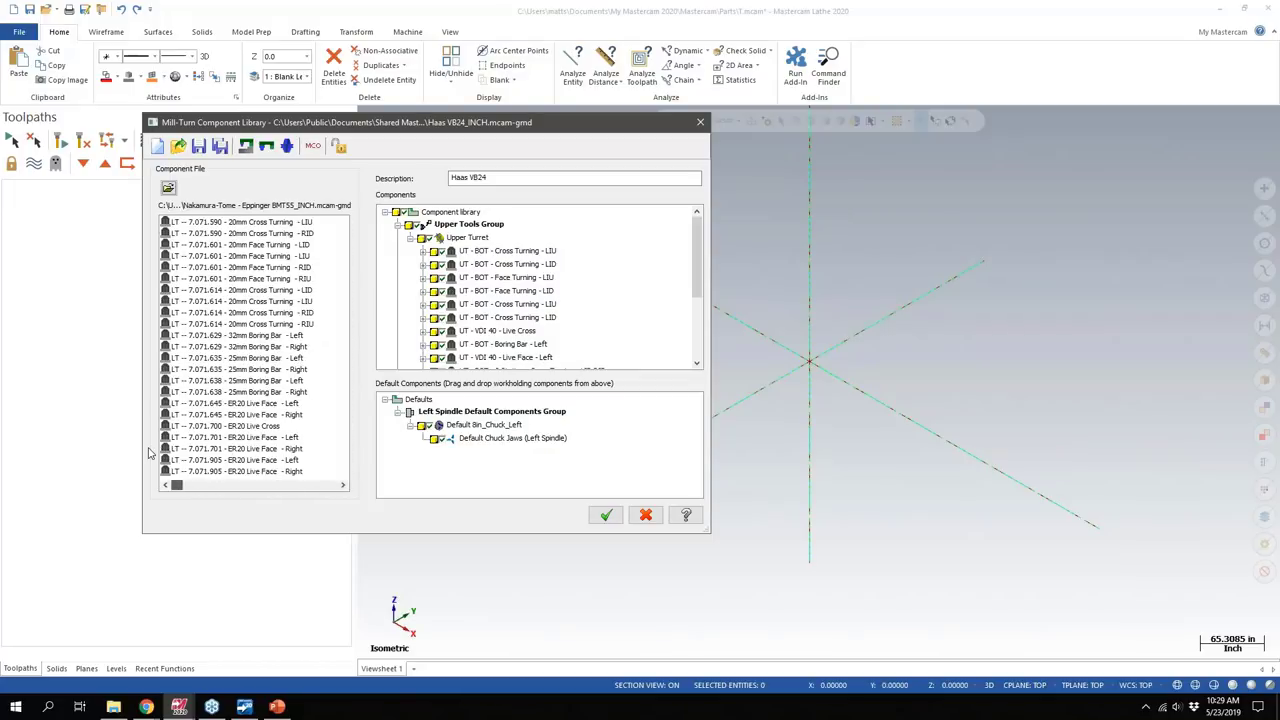
pyautogui.click(200, 258)
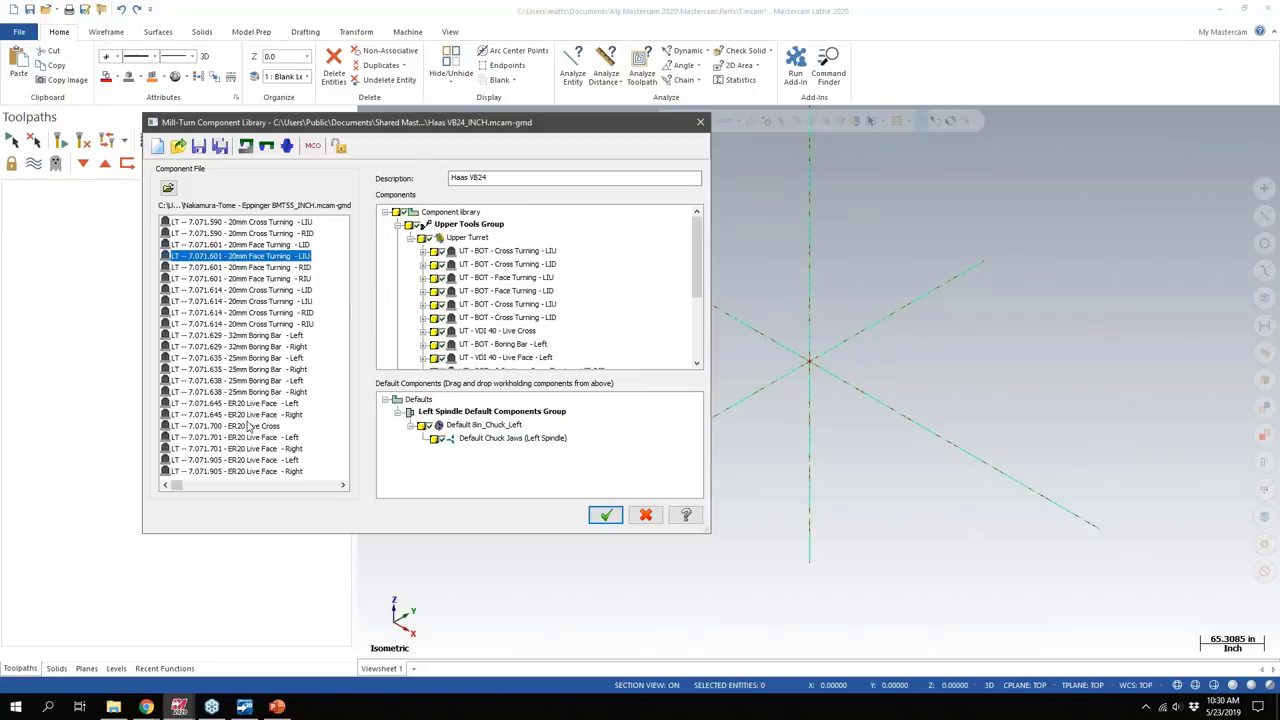
pyautogui.moveTo(171, 486)
pyautogui.mouseDown()
pyautogui.moveTo(203, 486)
pyautogui.moveTo(176, 486)
pyautogui.mouseUp()
pyautogui.moveTo(216, 262); pyautogui.dragTo(465, 243)
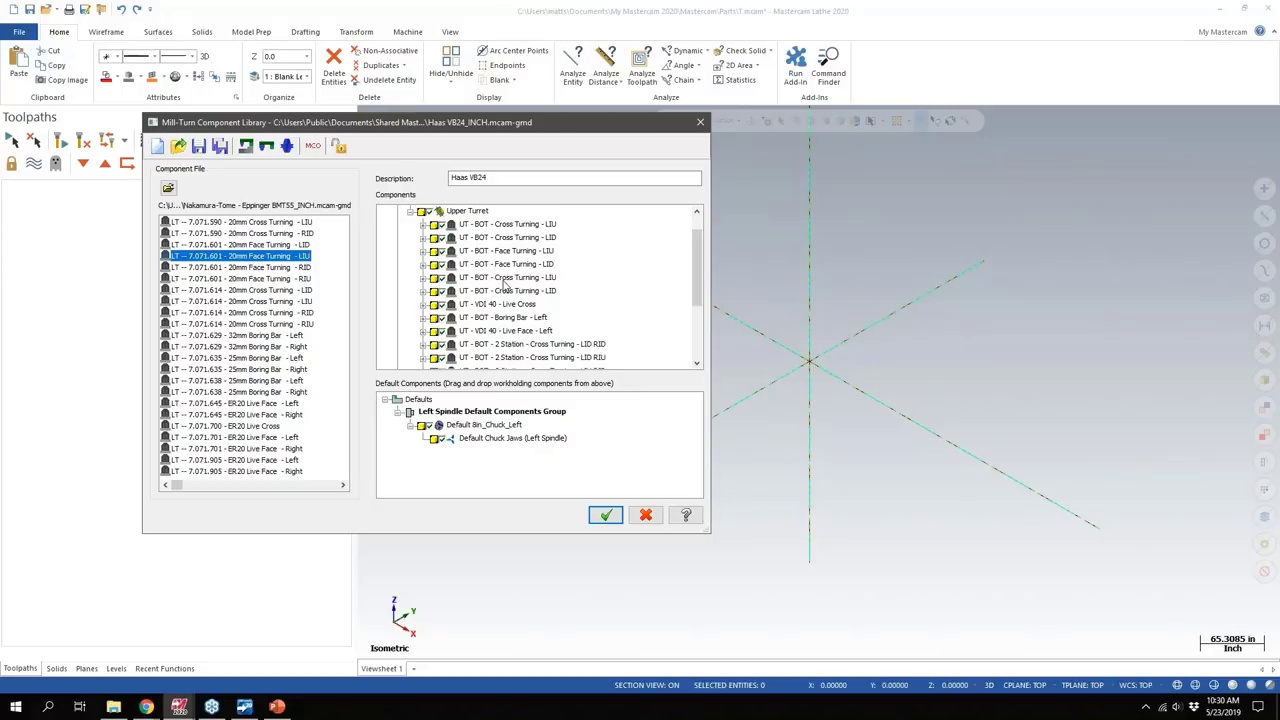
pyautogui.press('Escape')
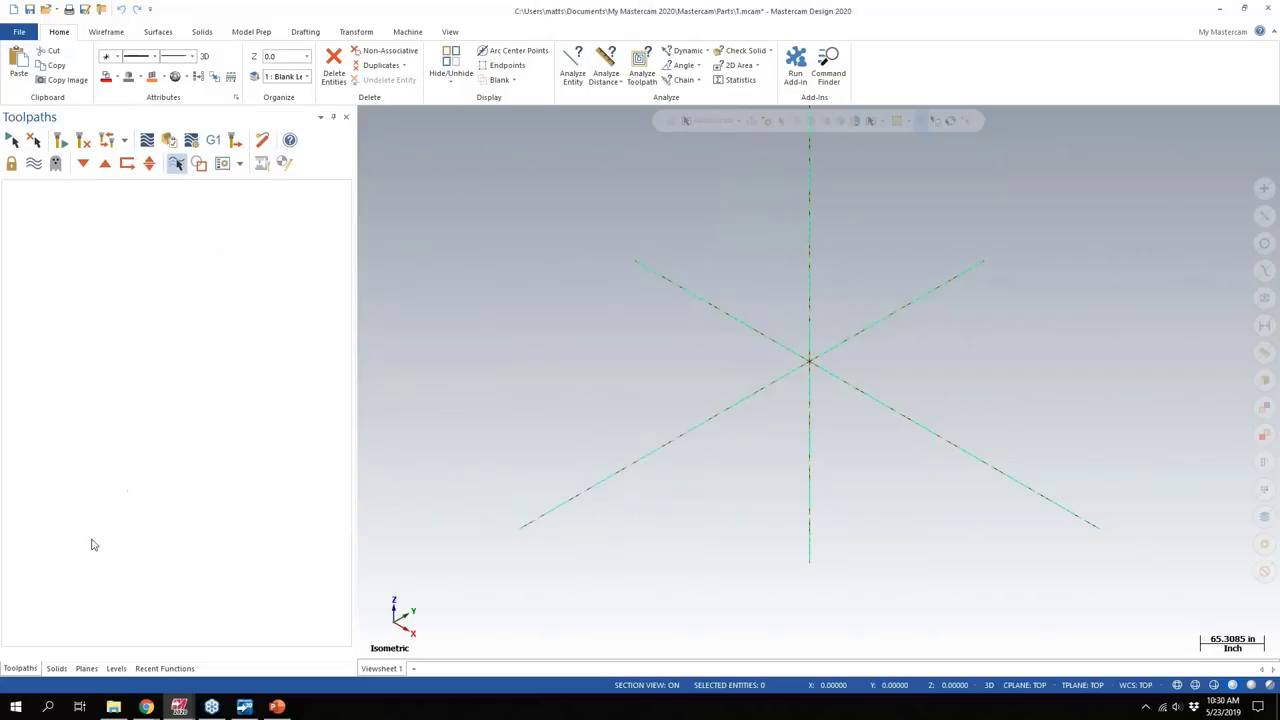
# Step: Exit Mastercam without saving the changes to T.mcam
pyautogui.click(1268, 8)
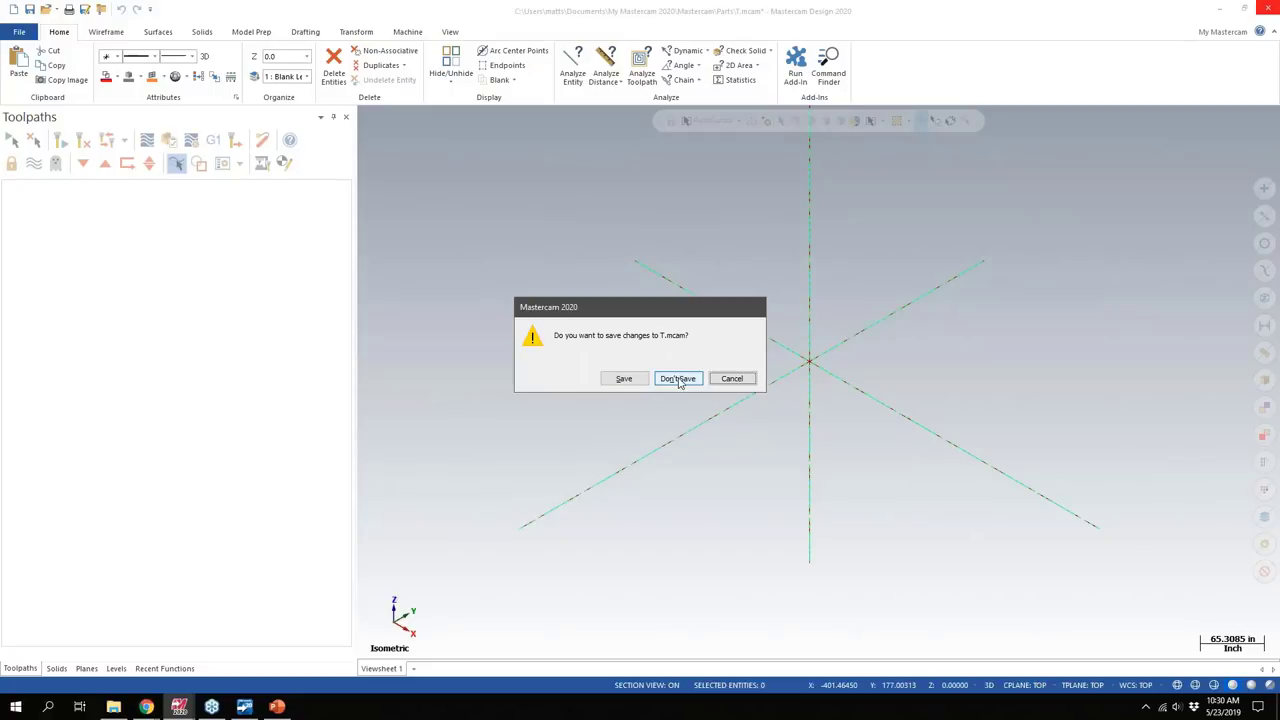
pyautogui.click(676, 379)
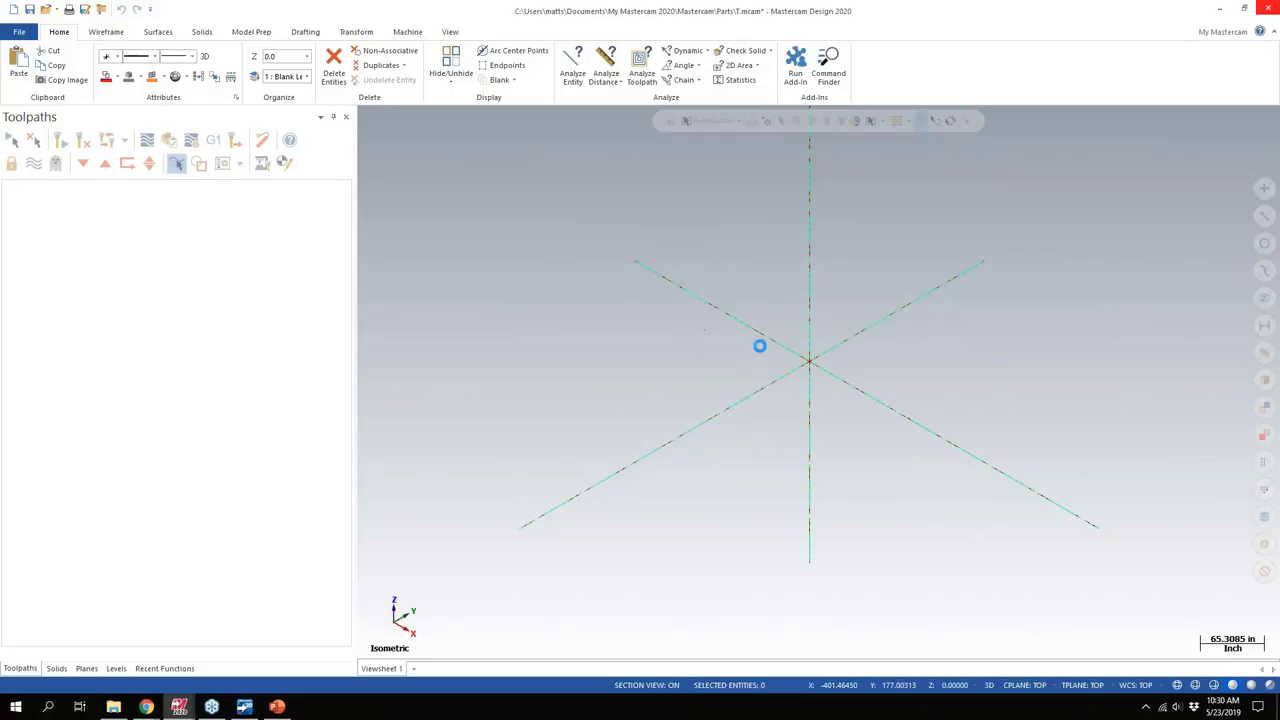